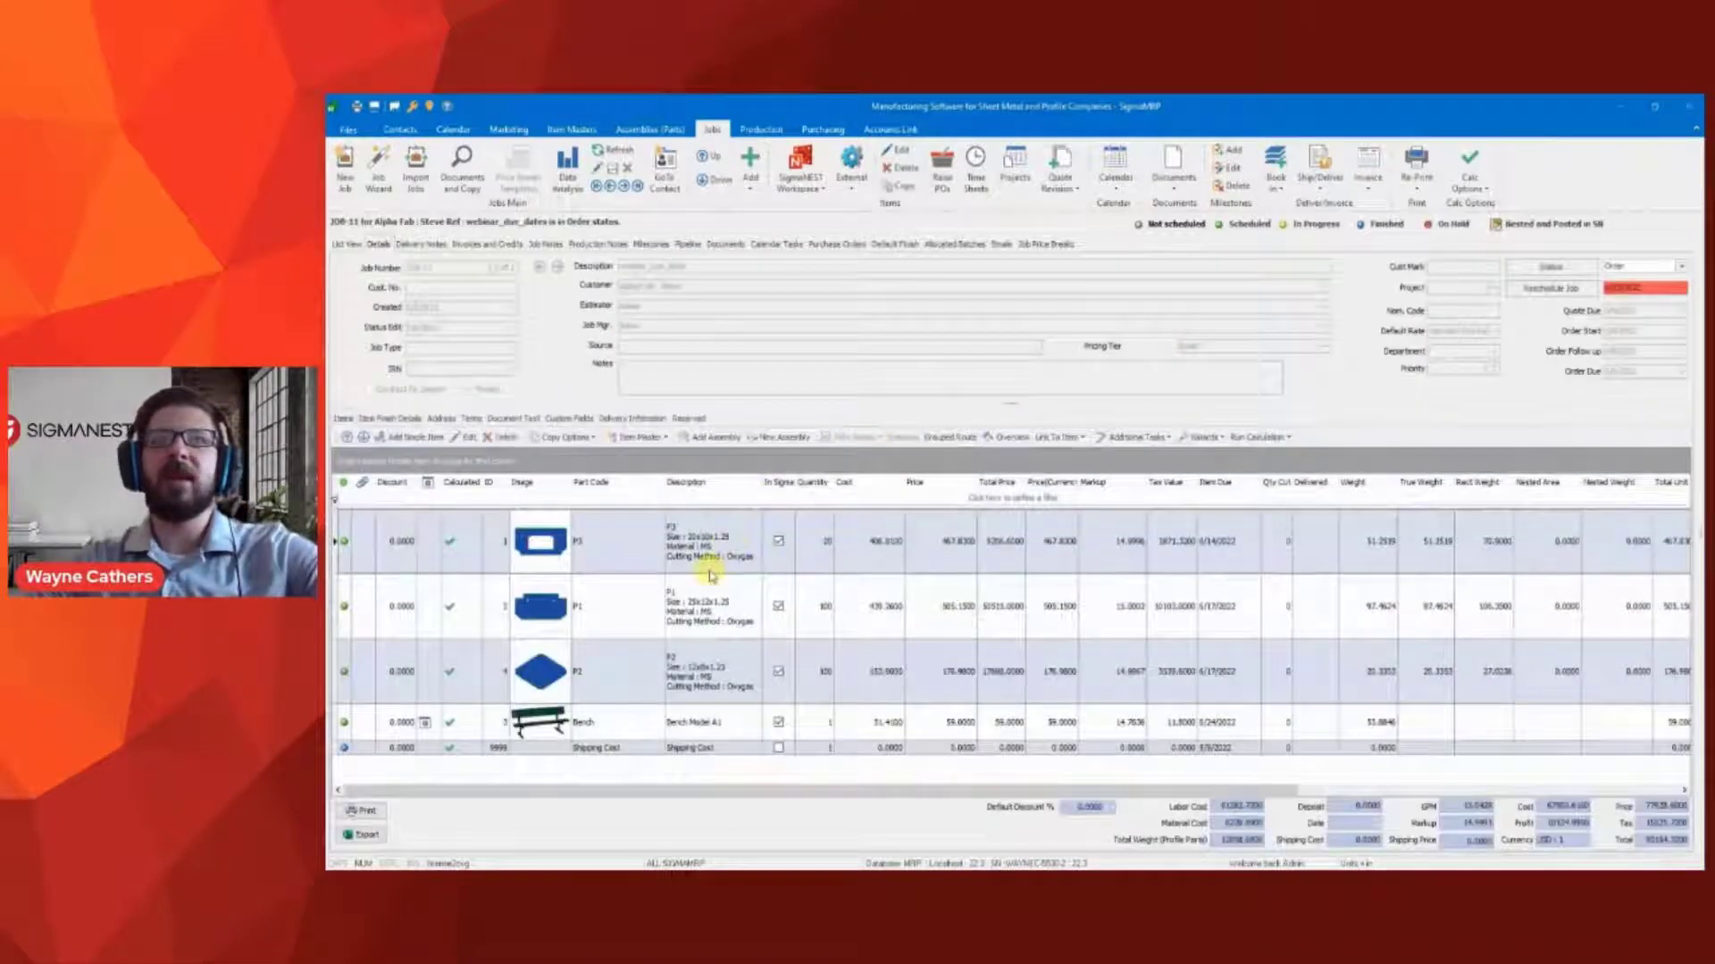
Review the P1, P2 and P3 line items and their due dates in the job's item list
left_click(608, 613)
left_click(608, 679)
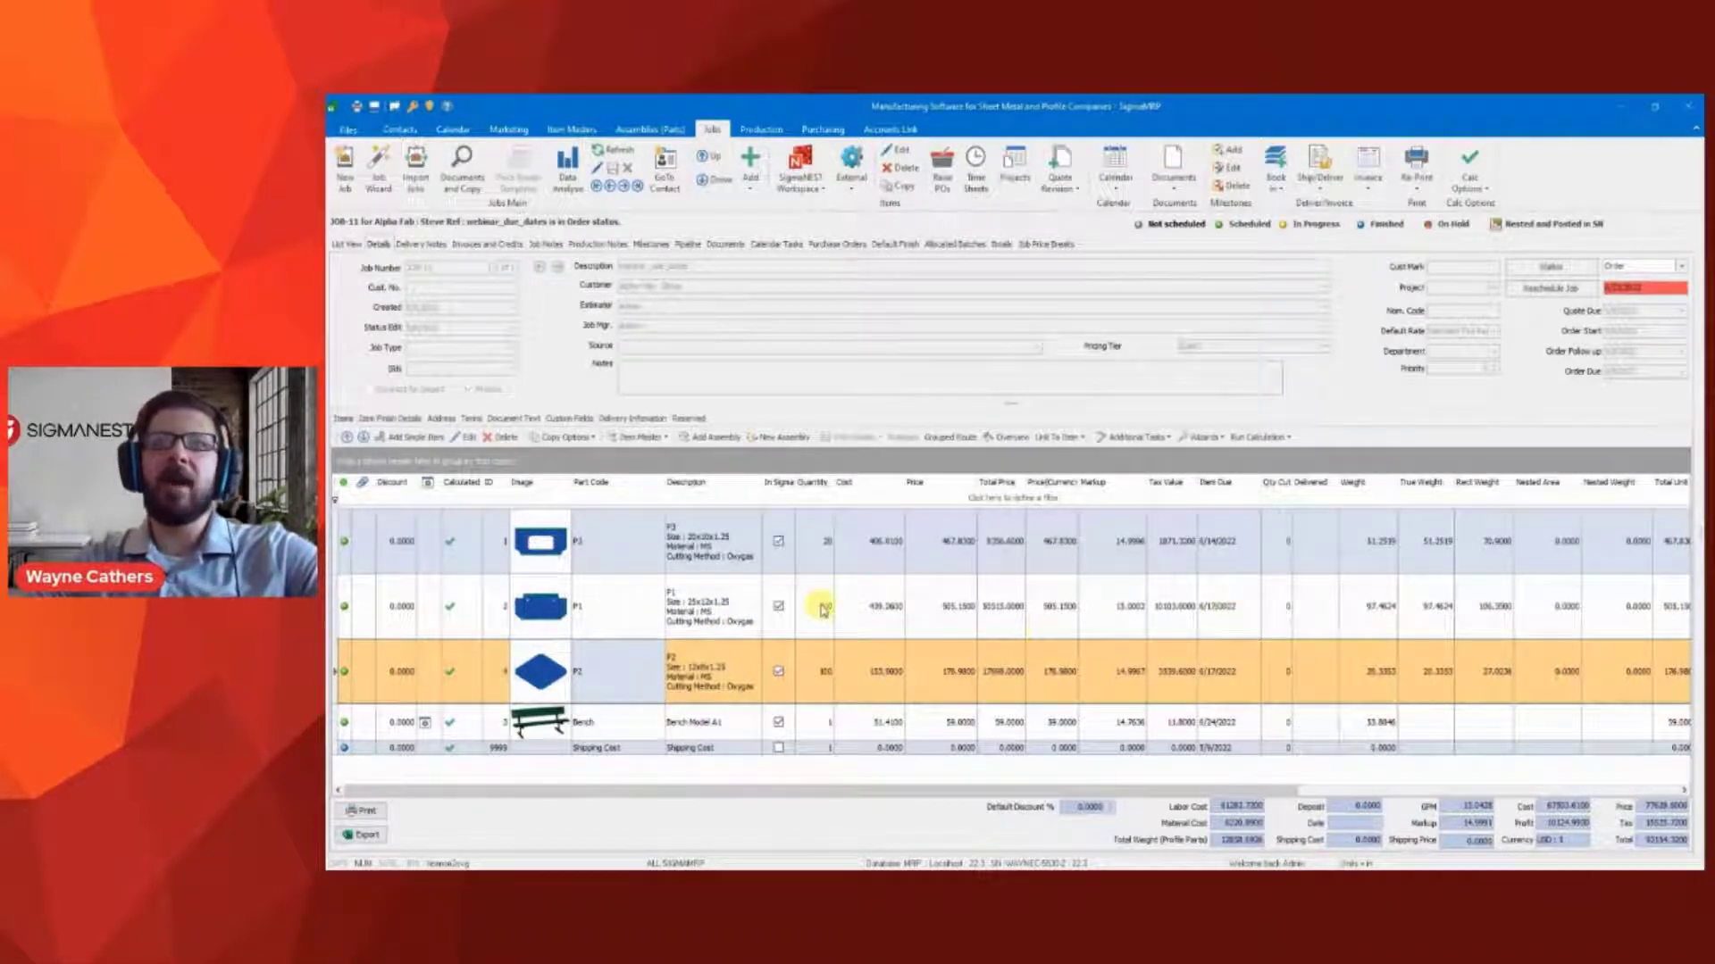
left_click(1225, 614)
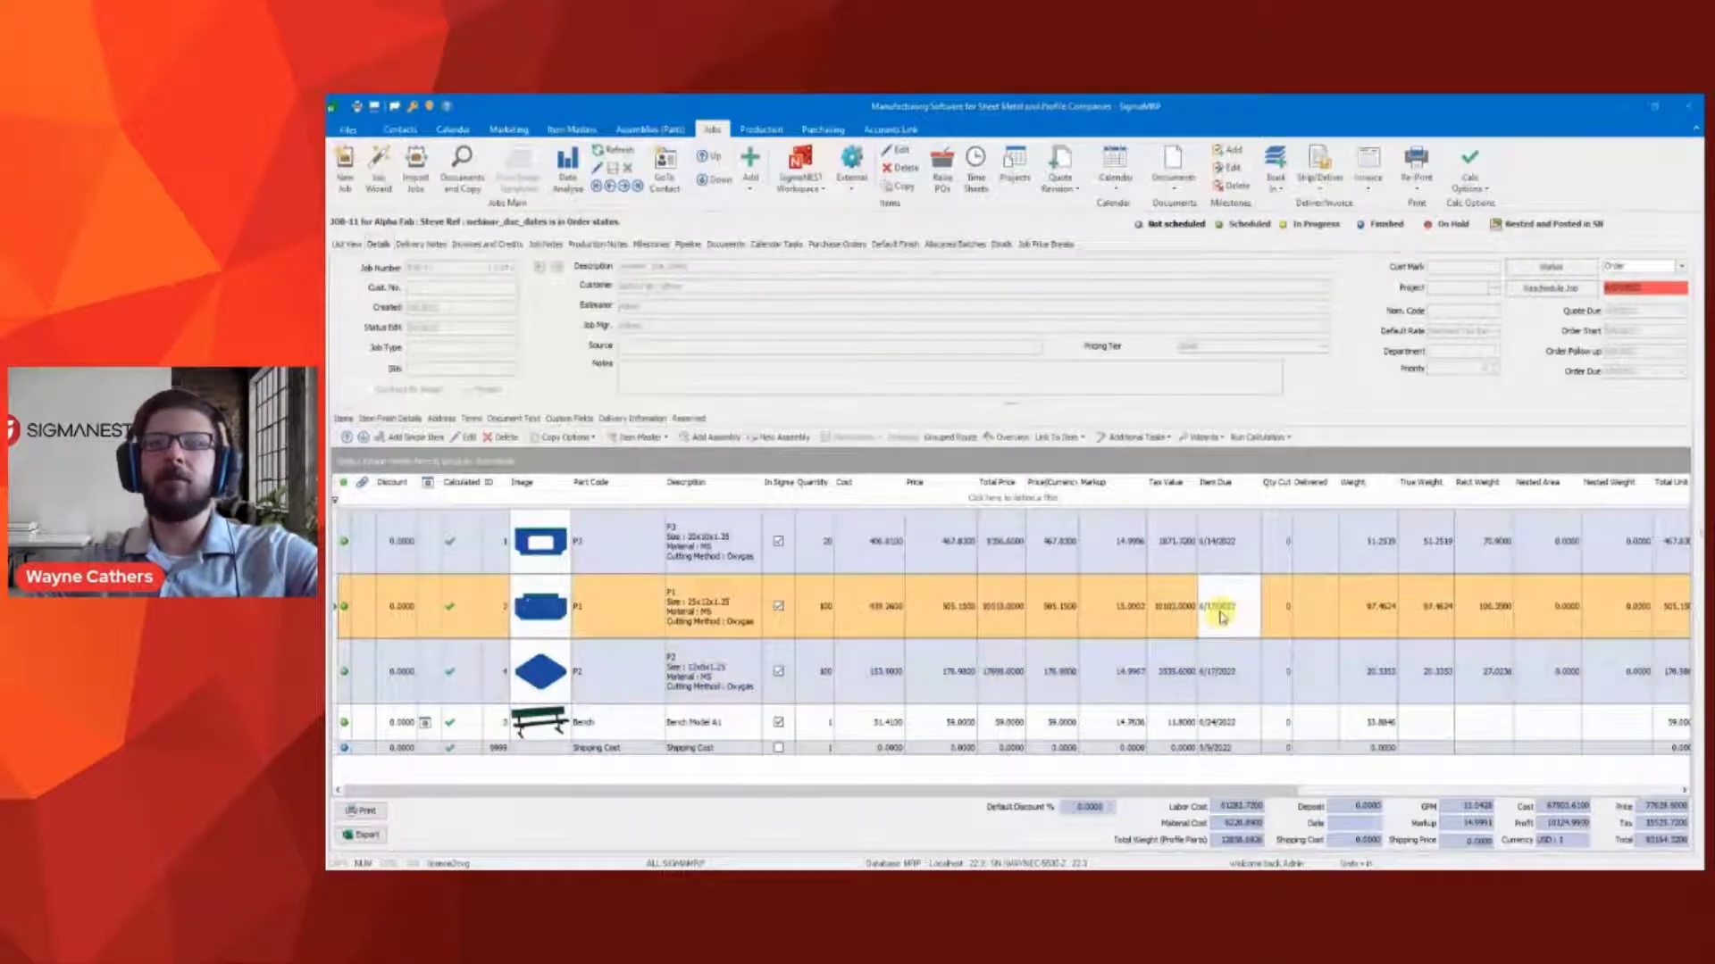
left_click(1230, 681)
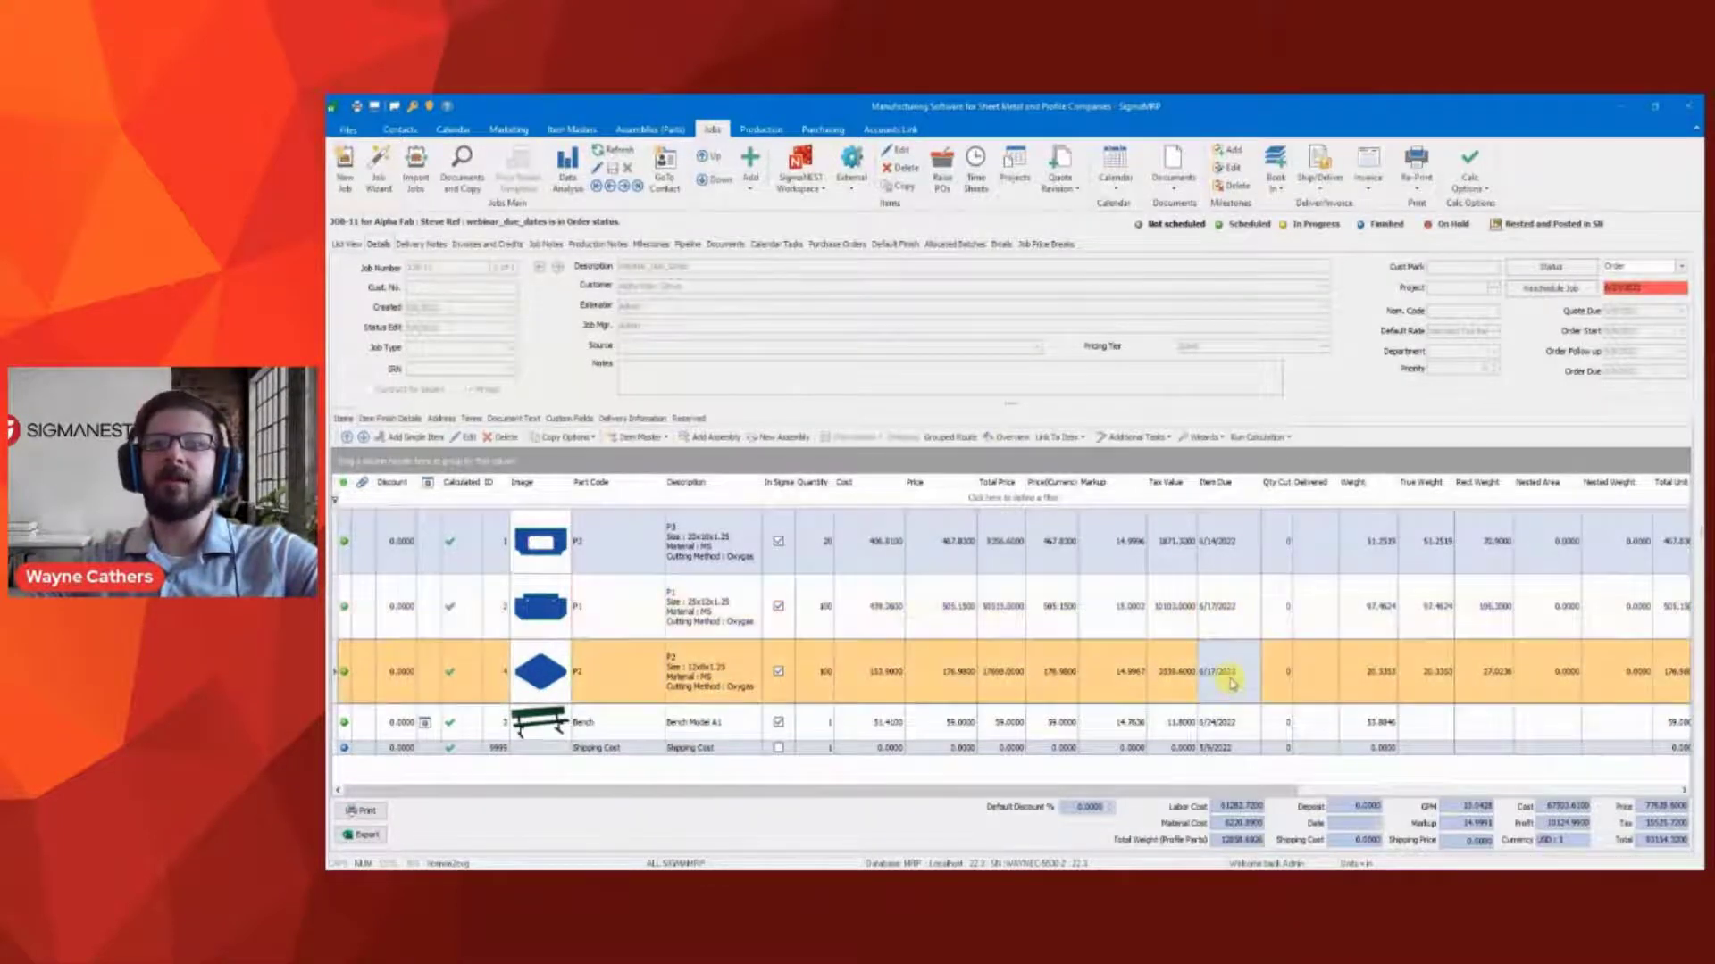
left_click(627, 549)
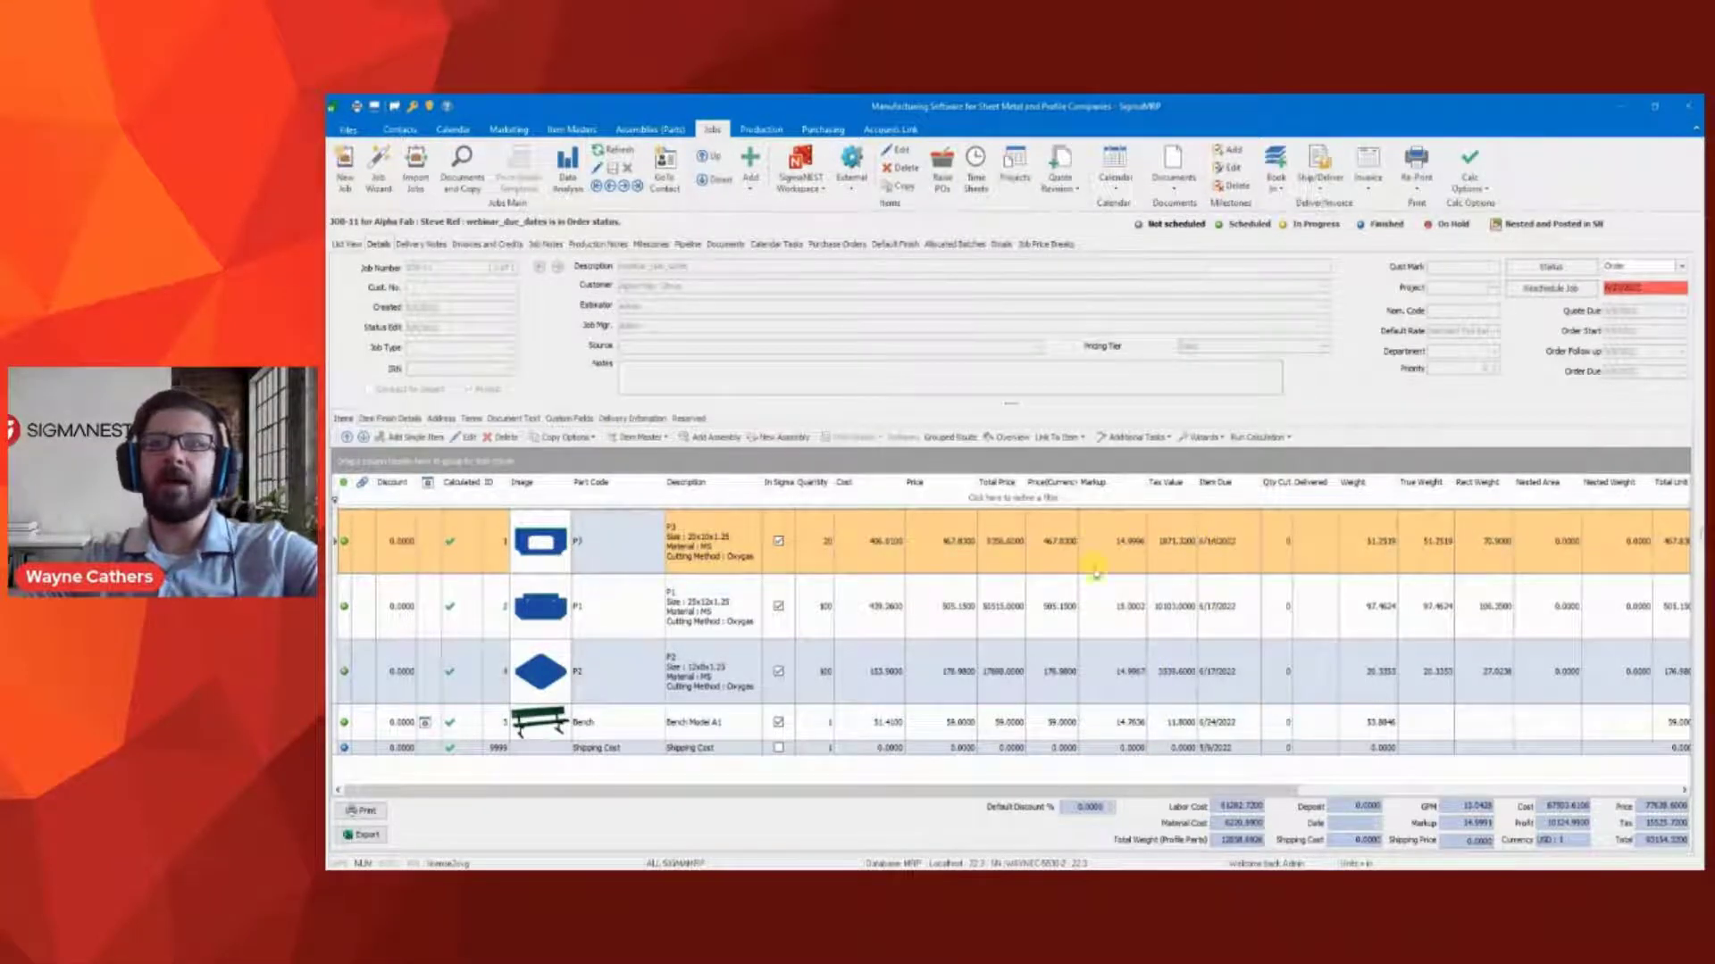
Examine the Bench assembly's cut and bend, powdercoat and assemble work orders with their operations, and close the assembly
double_click(623, 732)
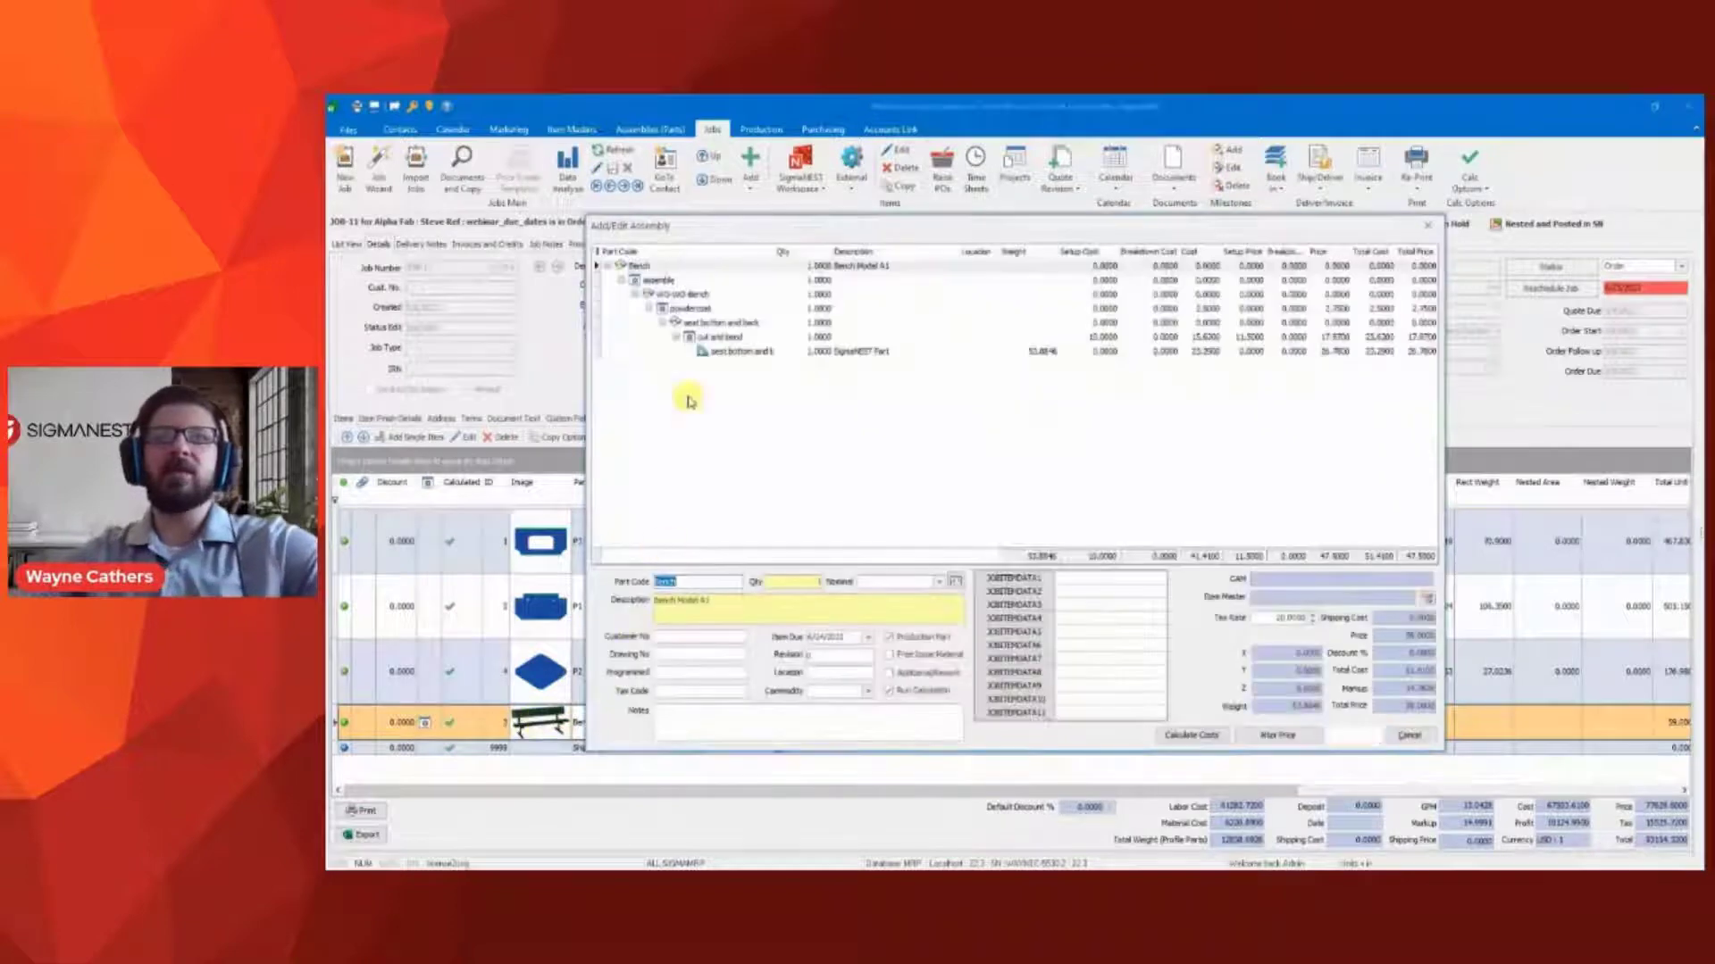
left_click(738, 352)
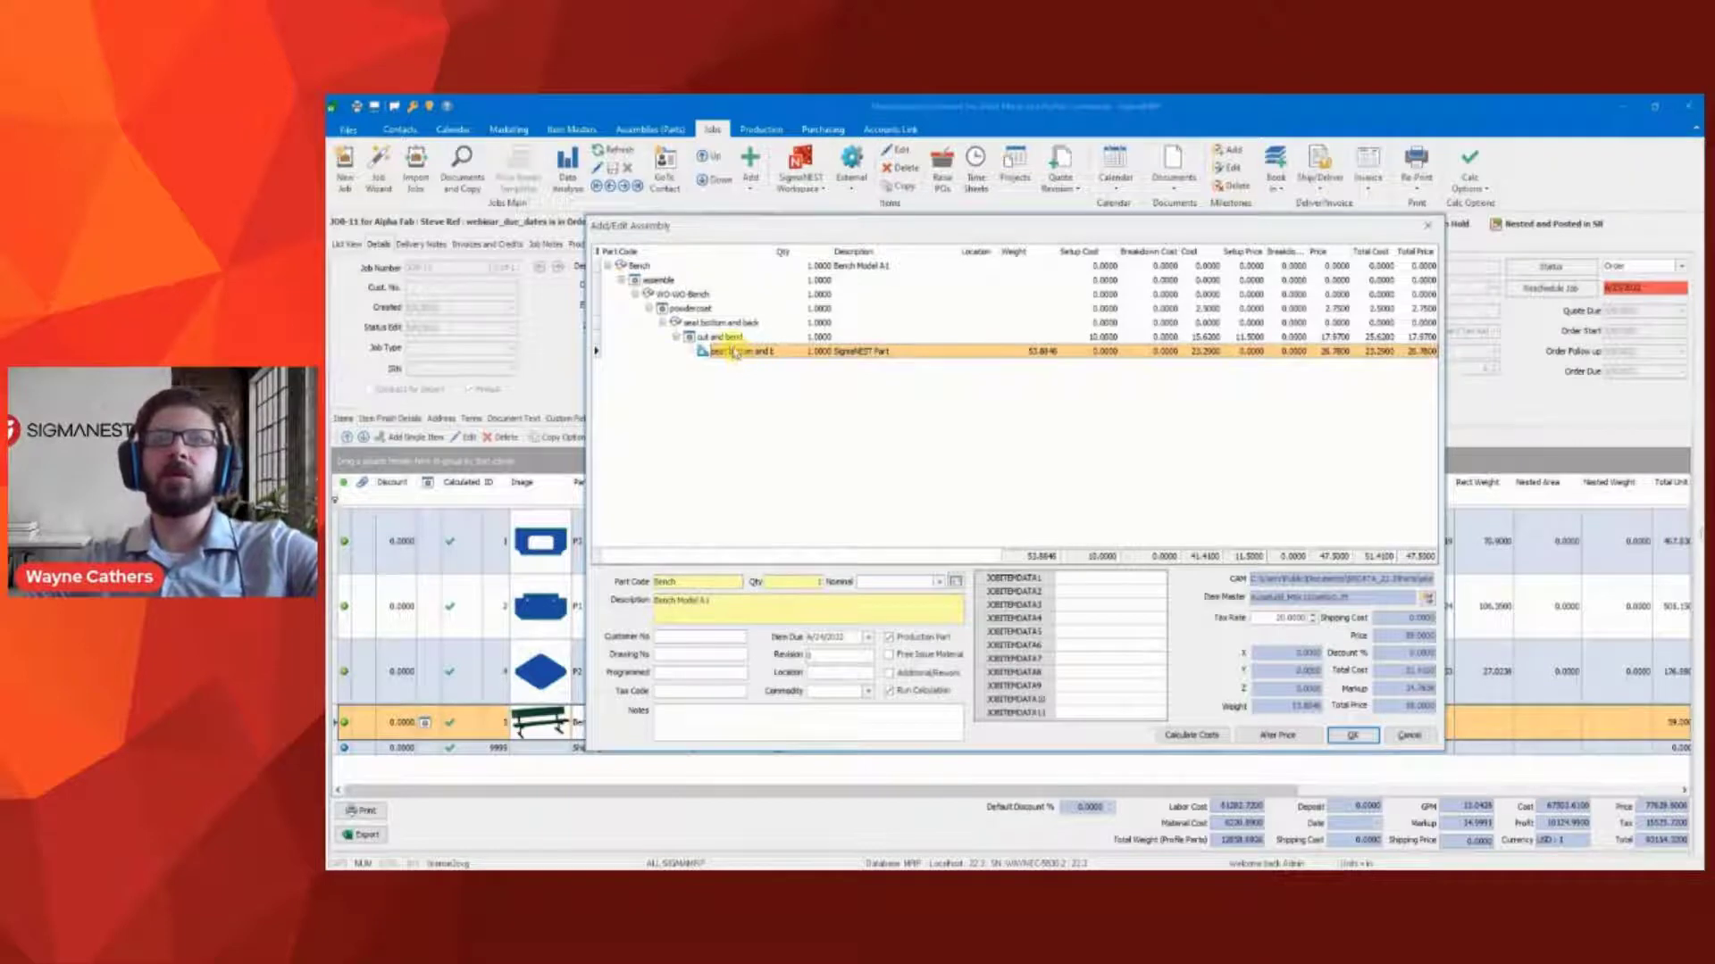
left_click(737, 337)
left_click(645, 483)
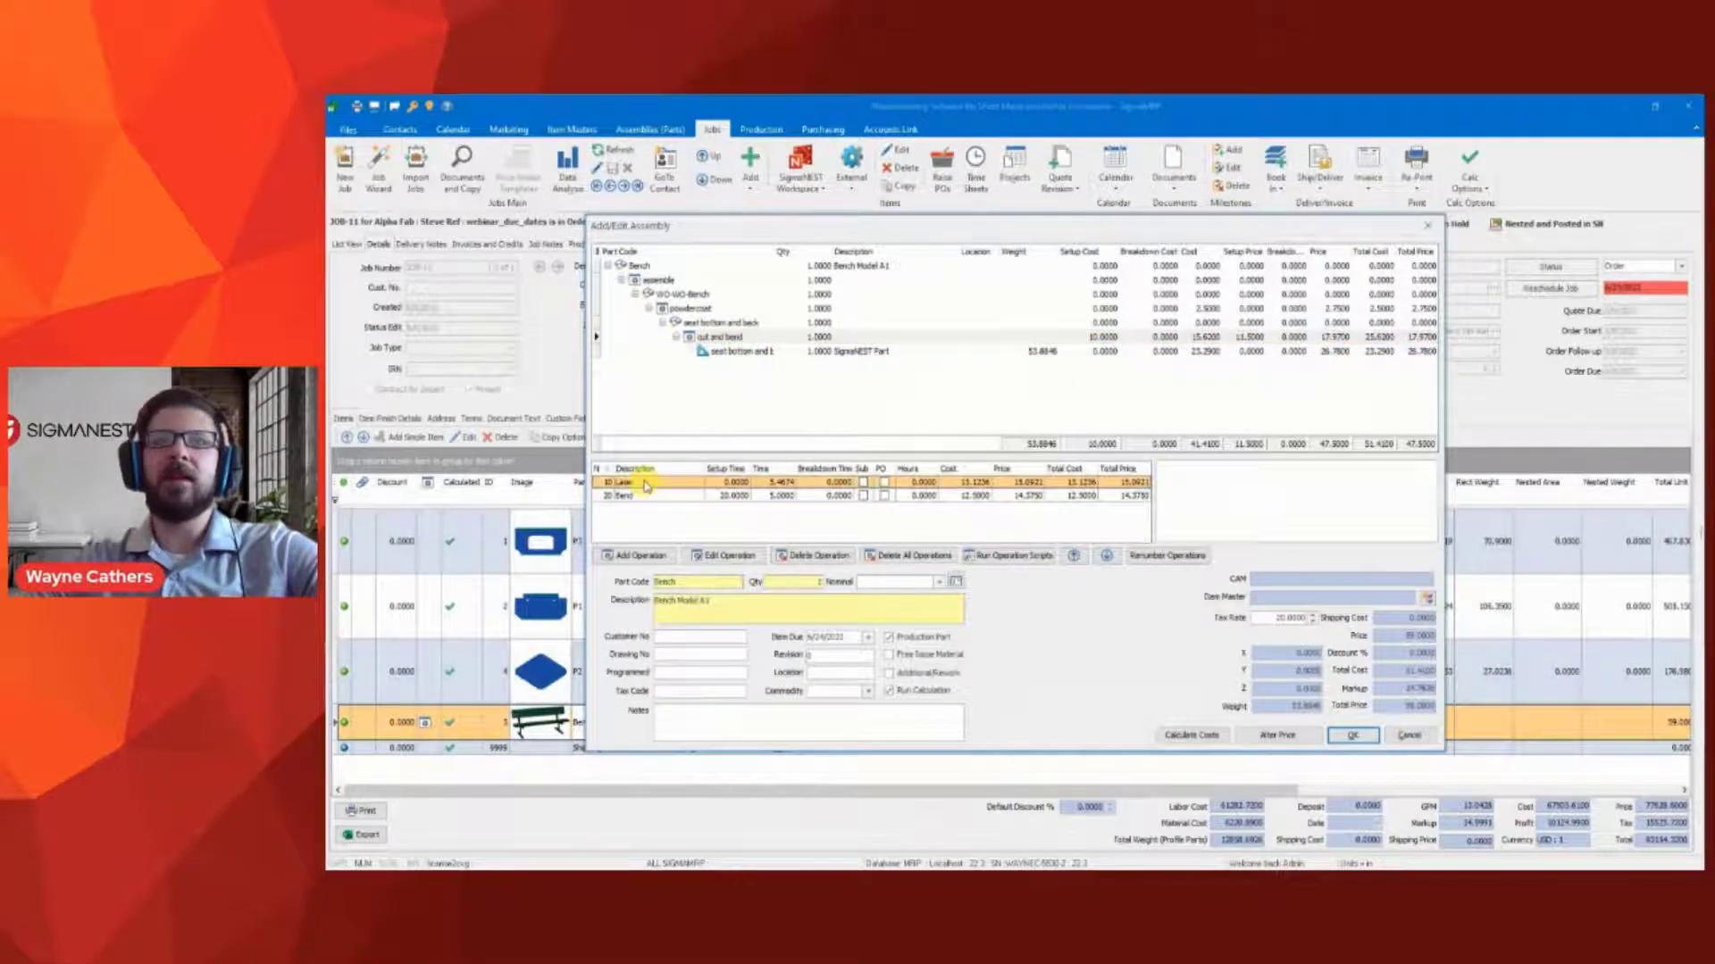
left_click(650, 496)
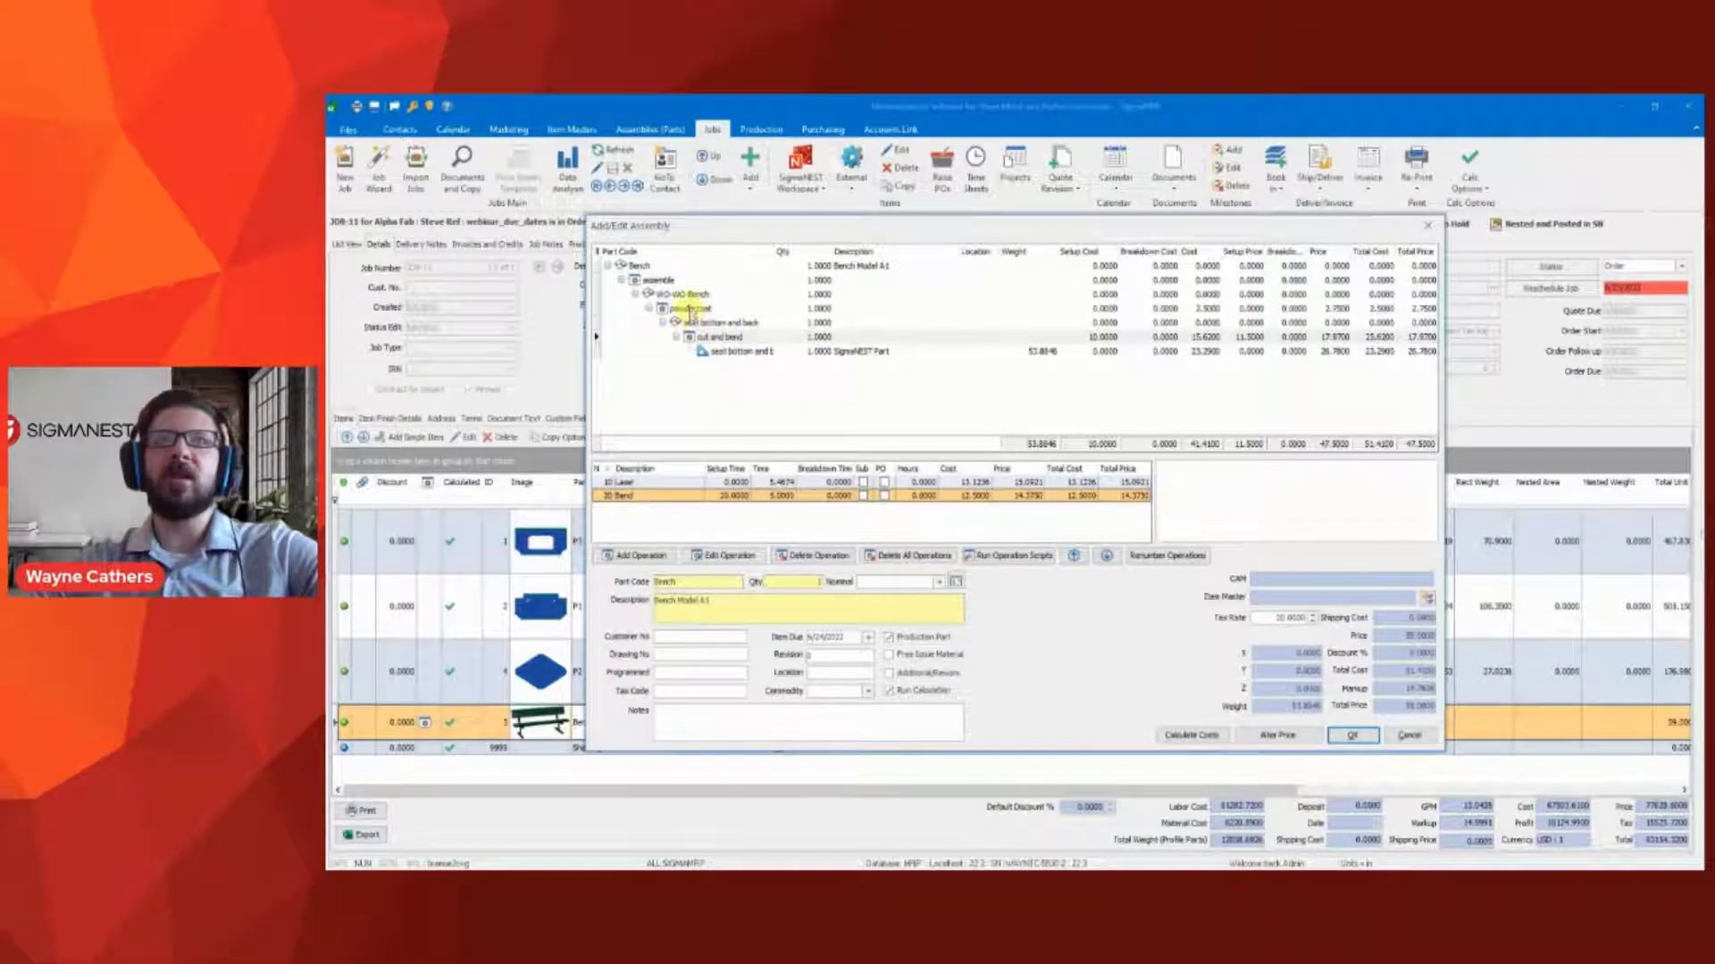
left_click(691, 310)
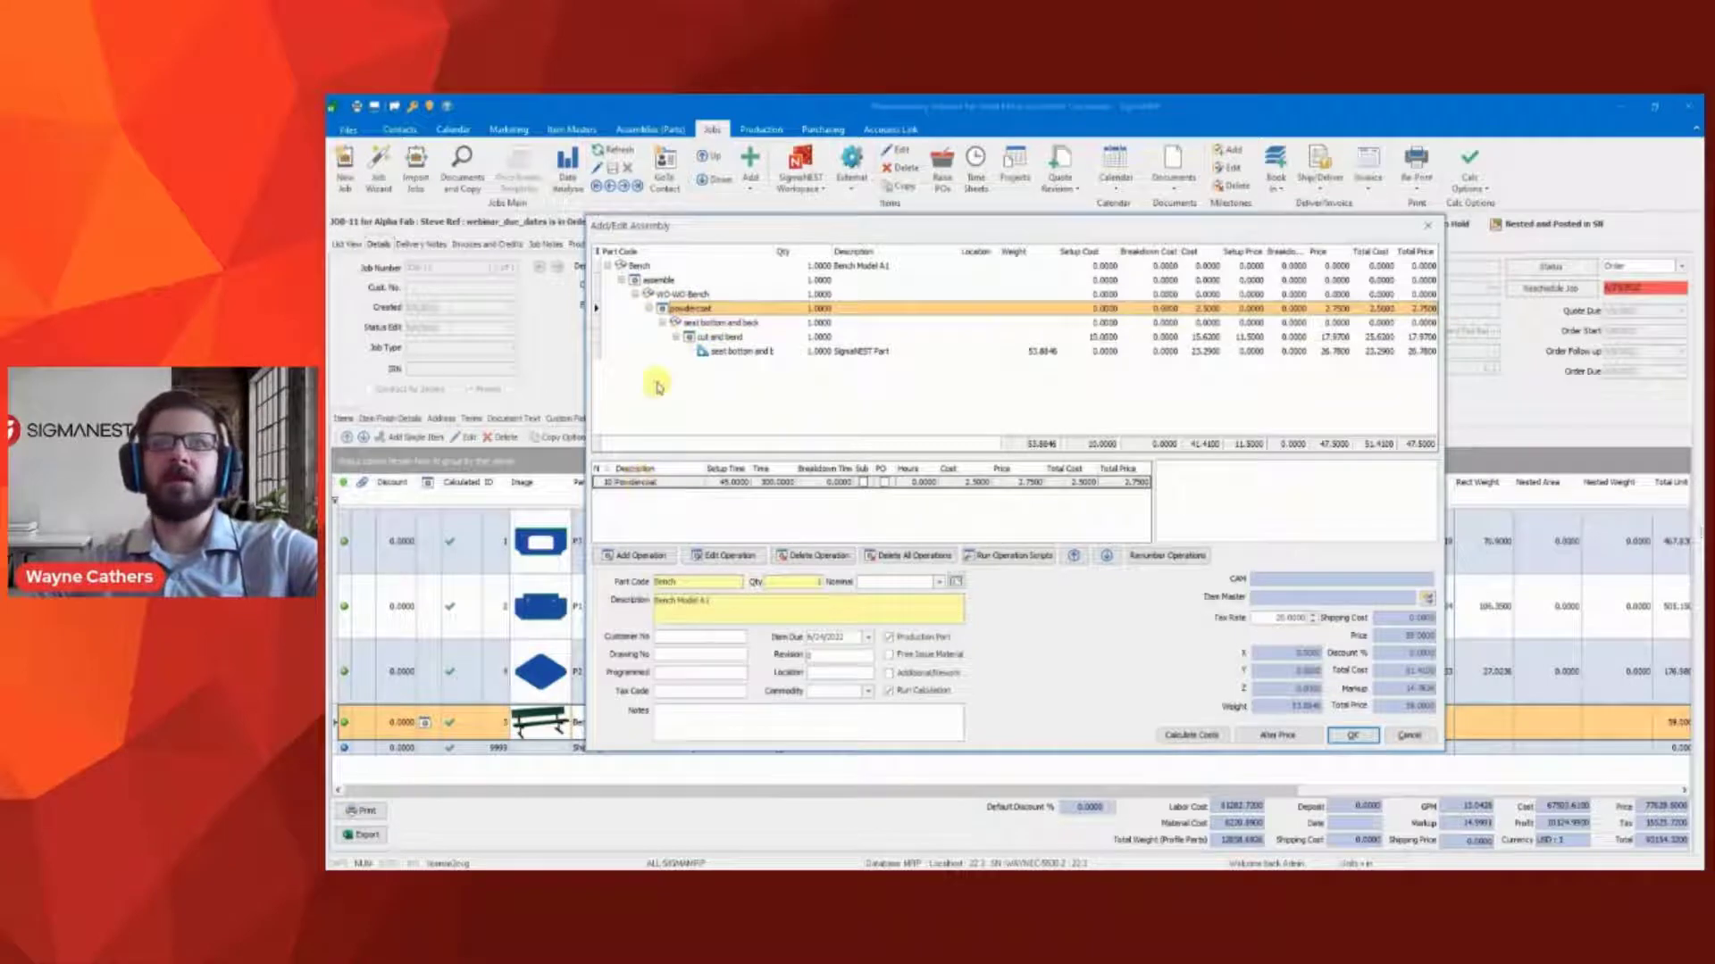
left_click(659, 281)
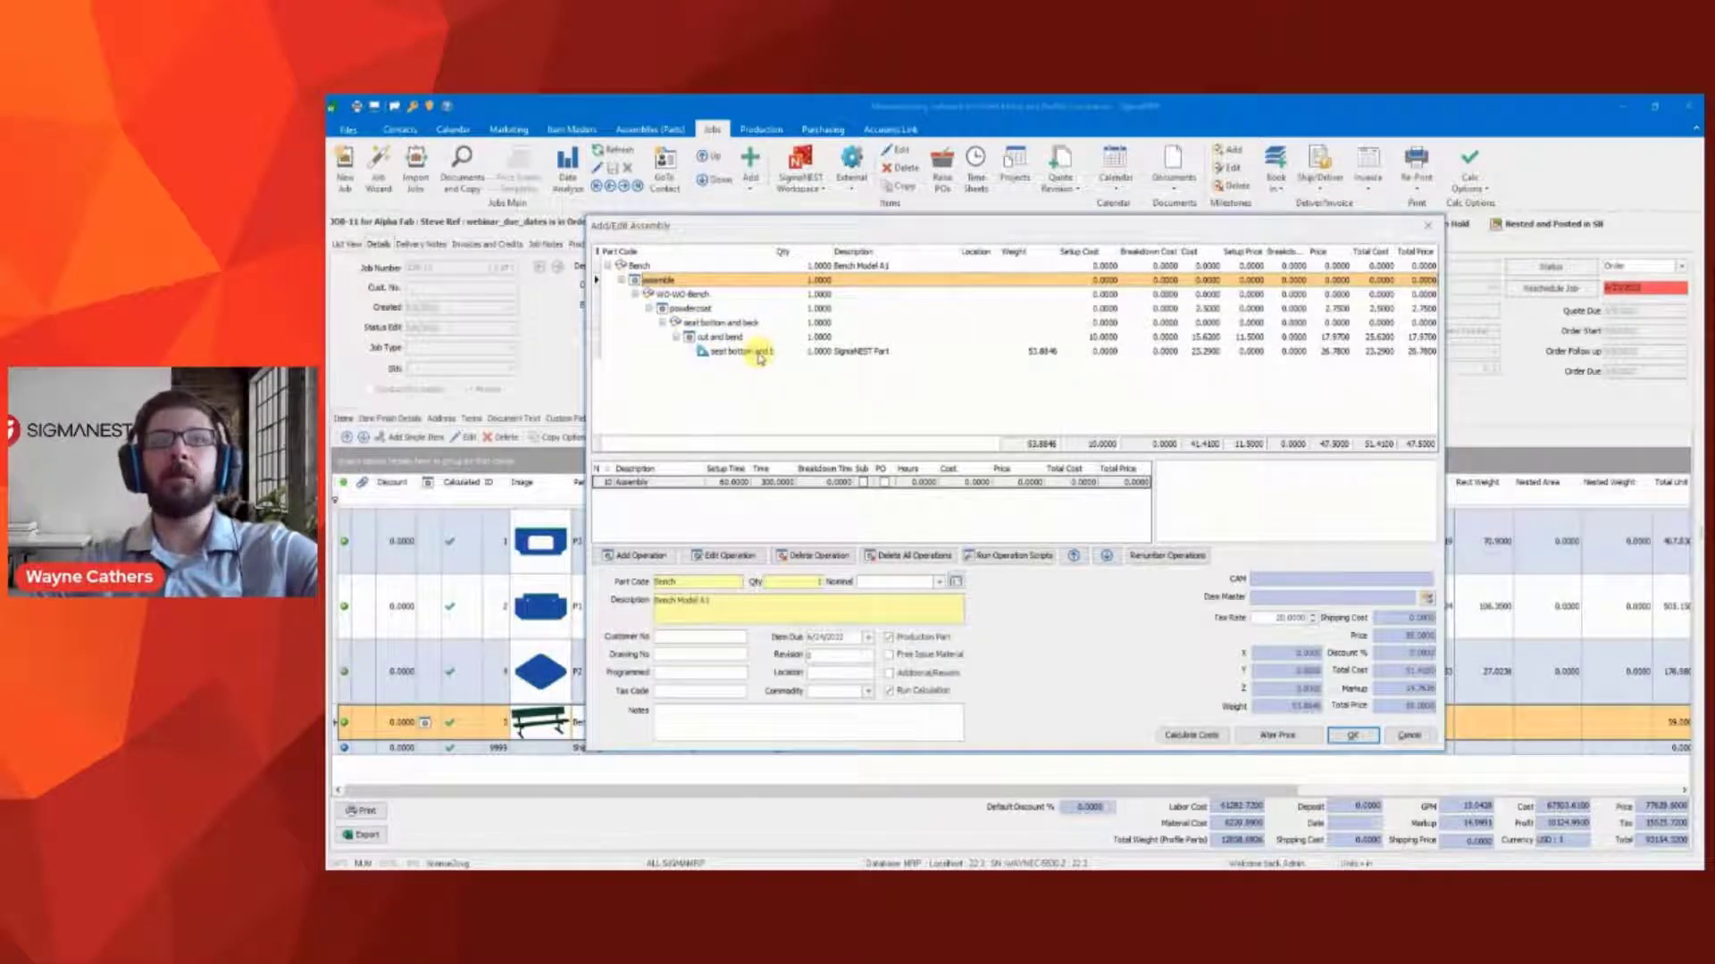
left_click(1427, 225)
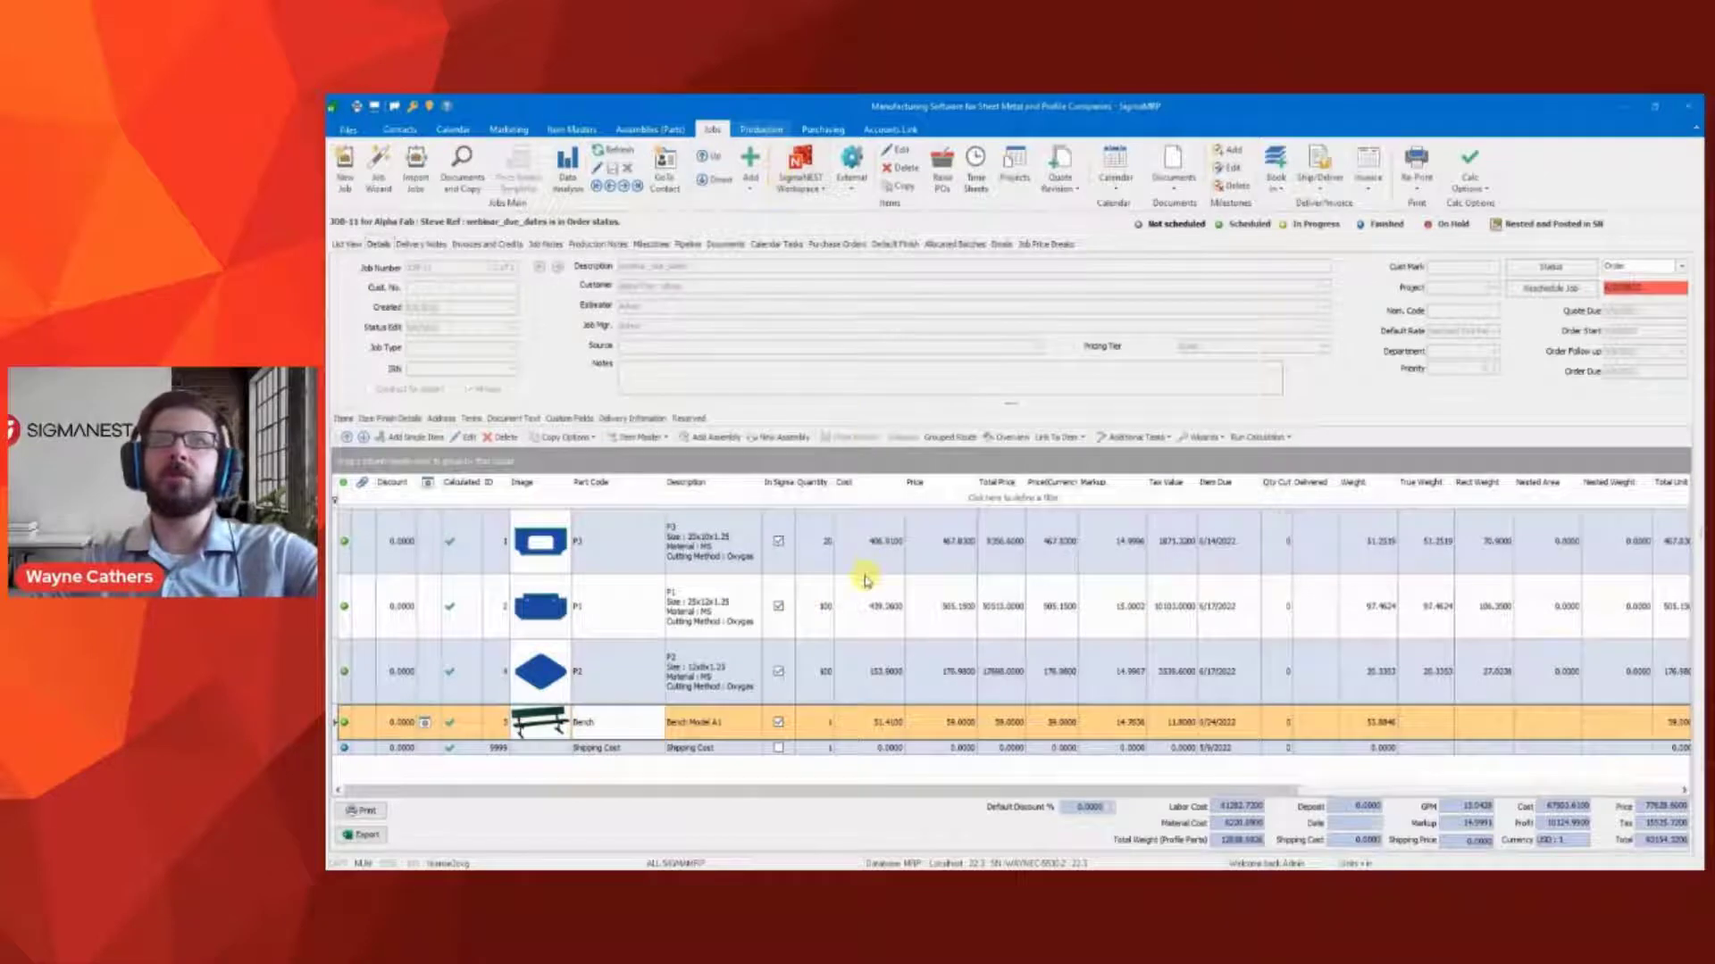
Compare the Item Due dates of the P1 and P2 rows with that of the P3 row
left_click(1219, 613)
left_click(1227, 671)
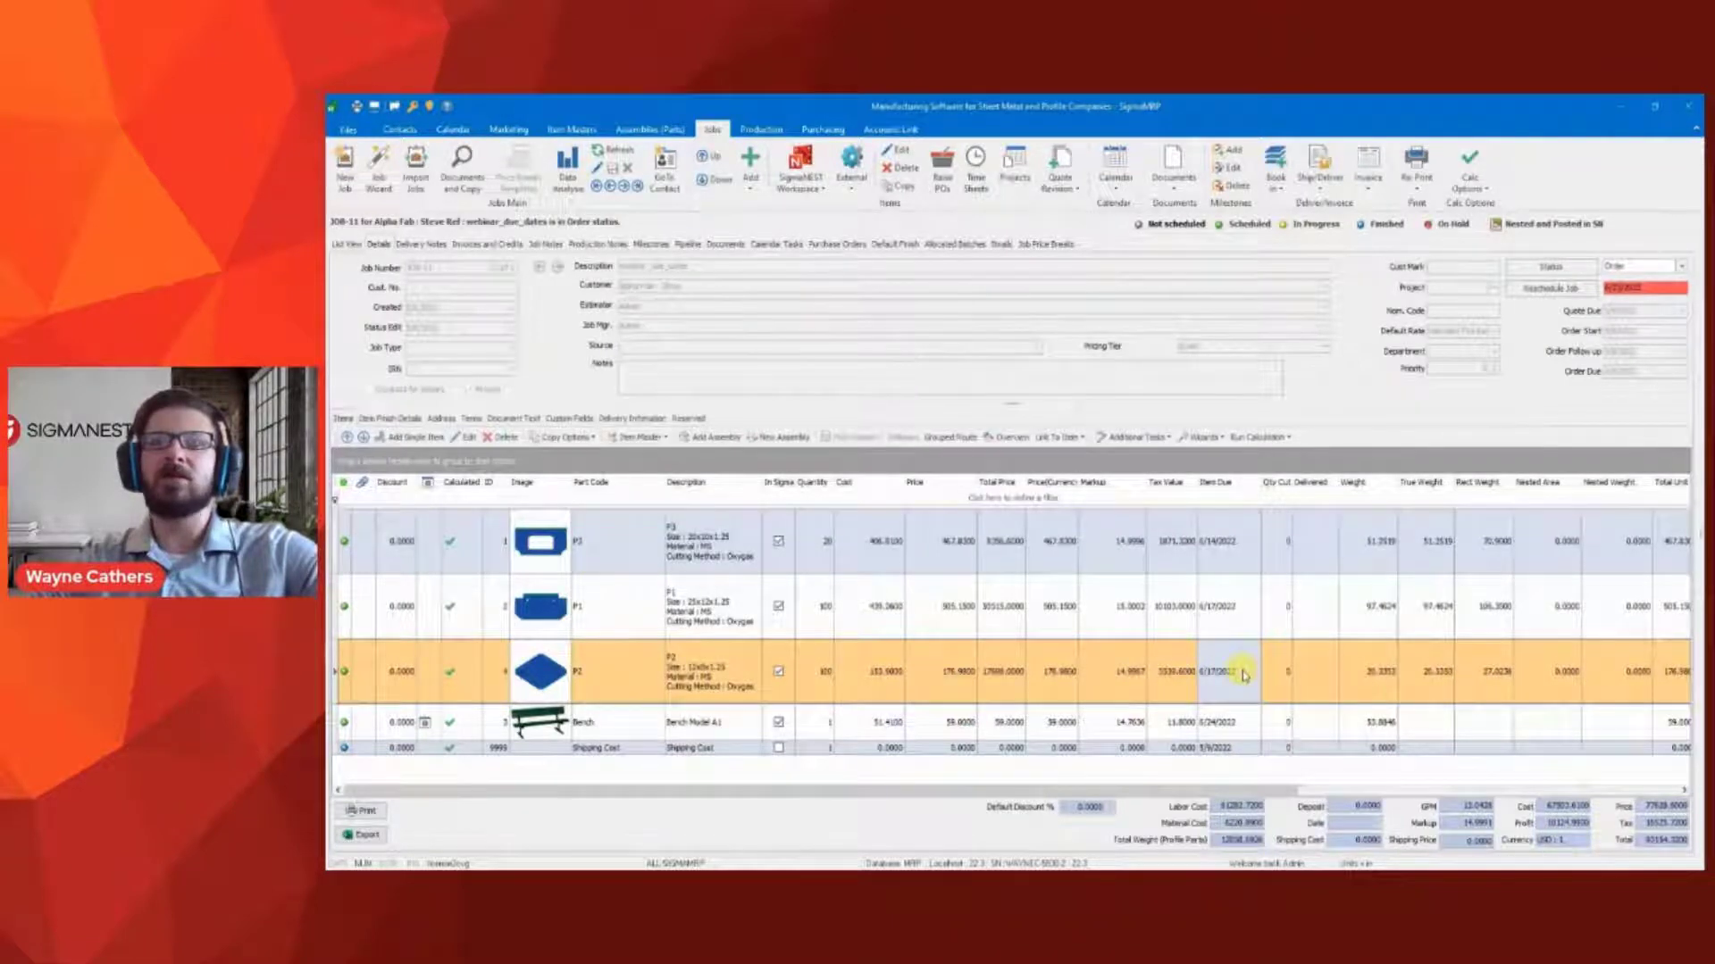
left_click(1226, 616)
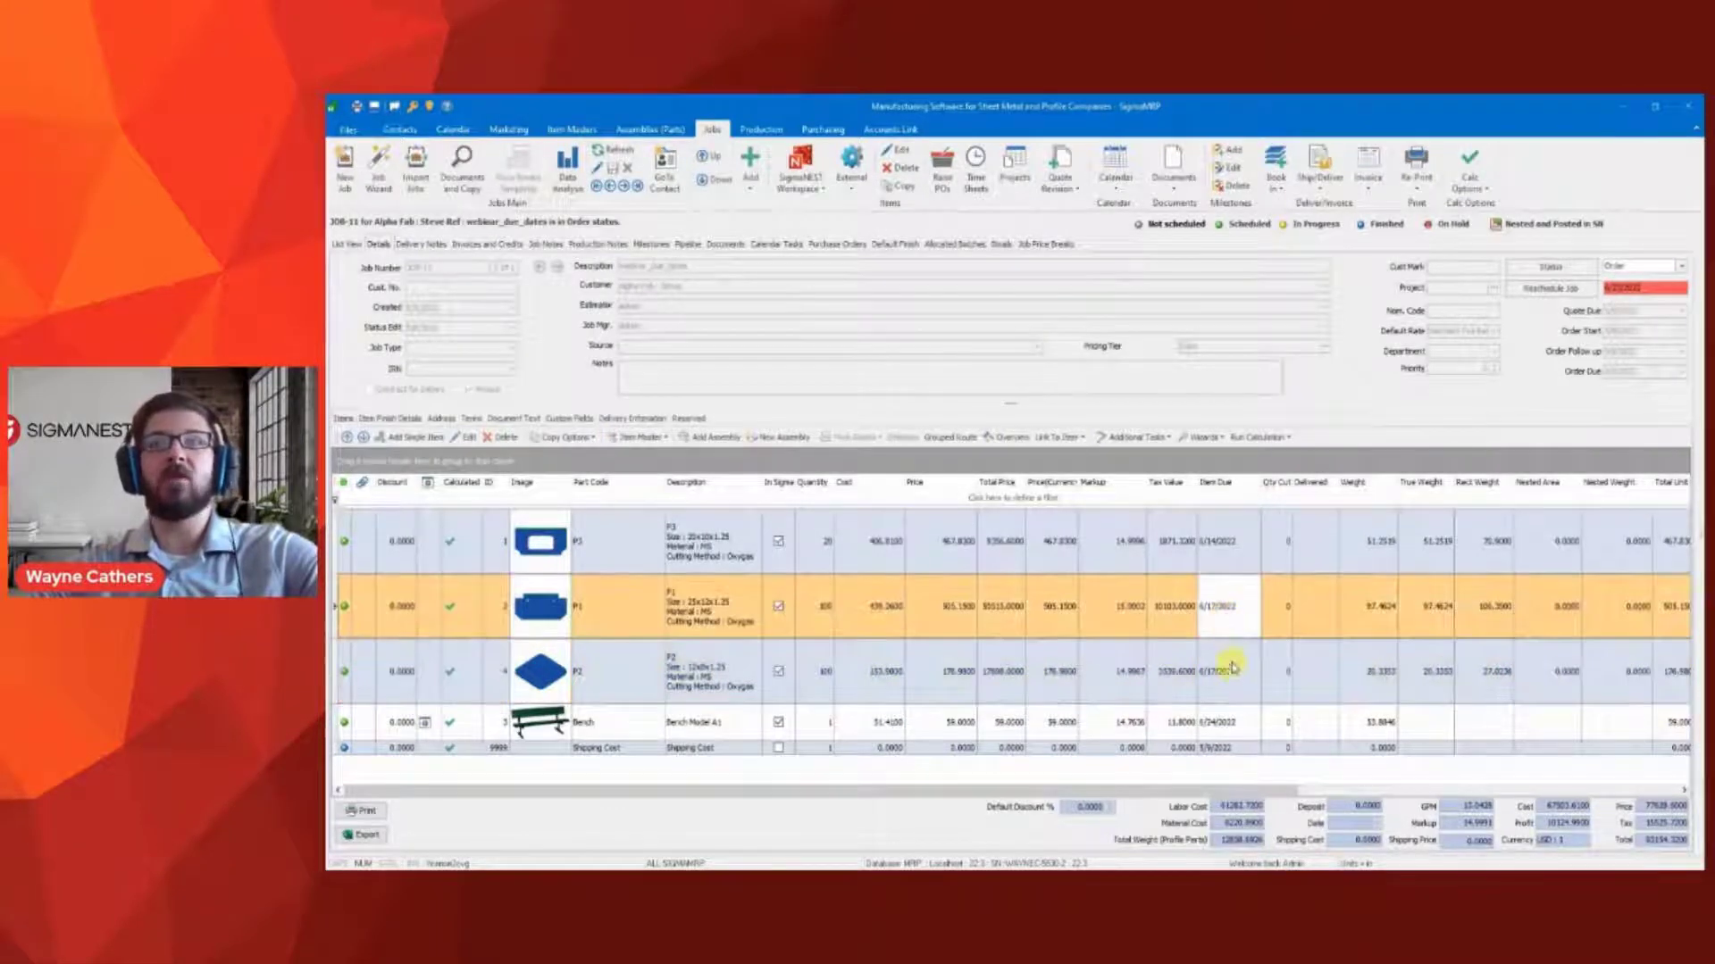
left_click(1229, 669)
left_click(1231, 553)
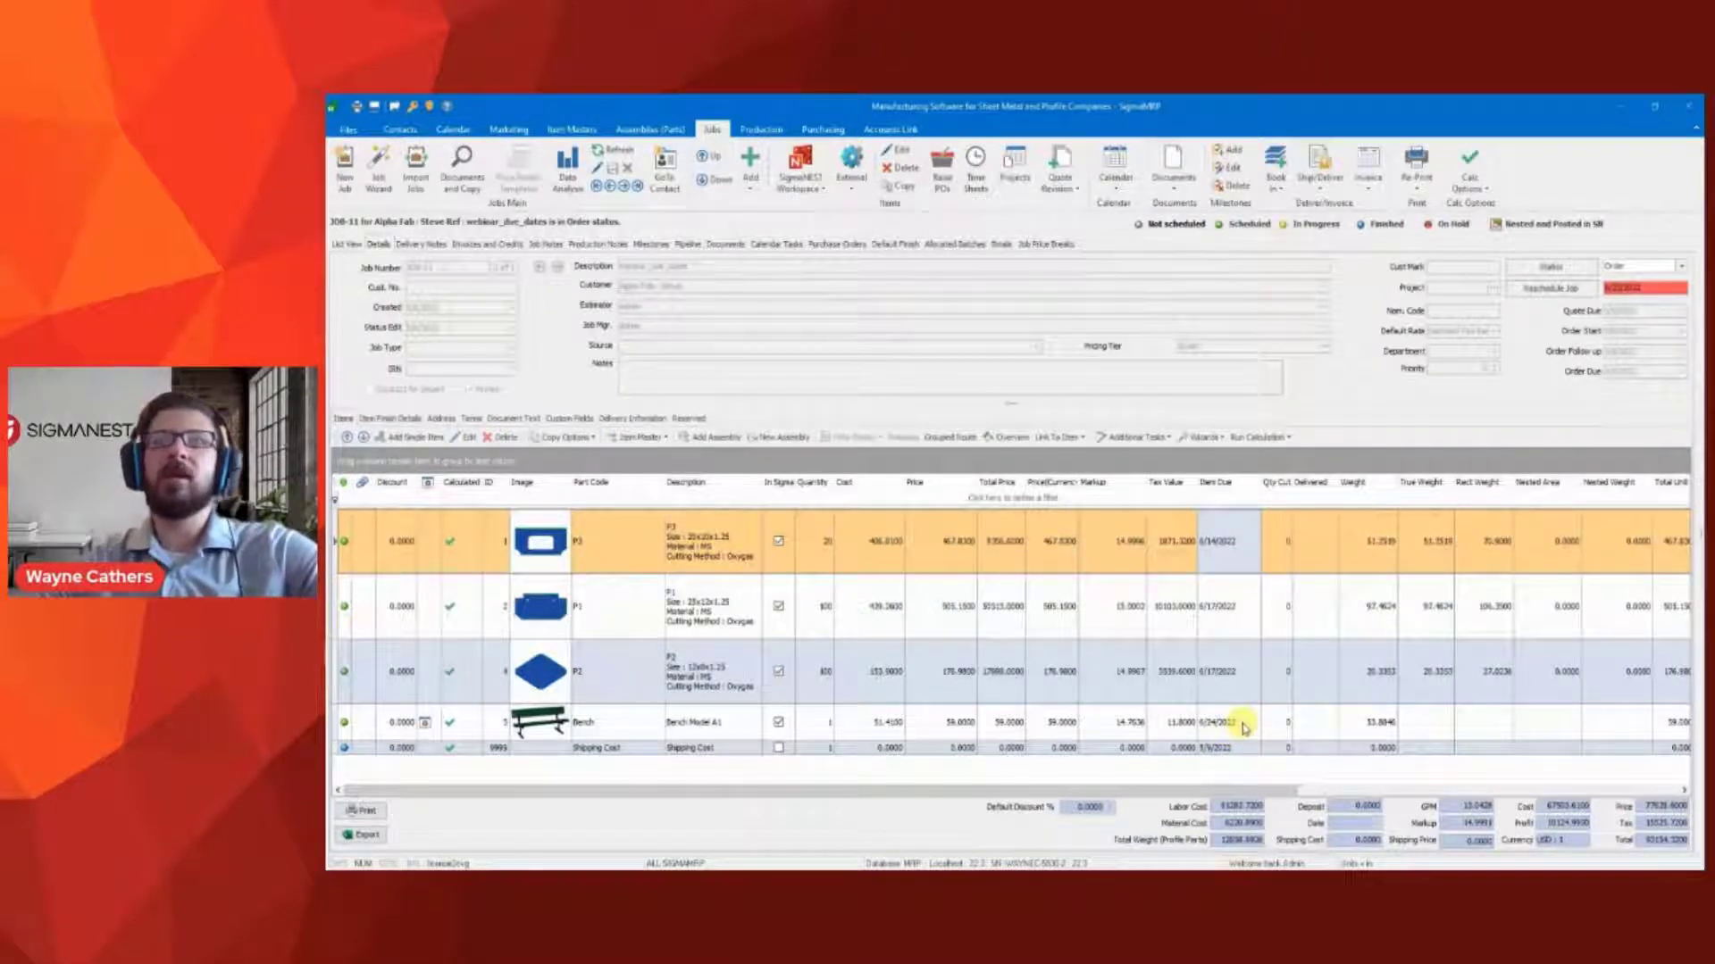
Open the webinar_due_dates job's work orders in Production and check scheduled dates for WO-P1, WO-P2, WO-P3 and cut and bend
left_click(762, 130)
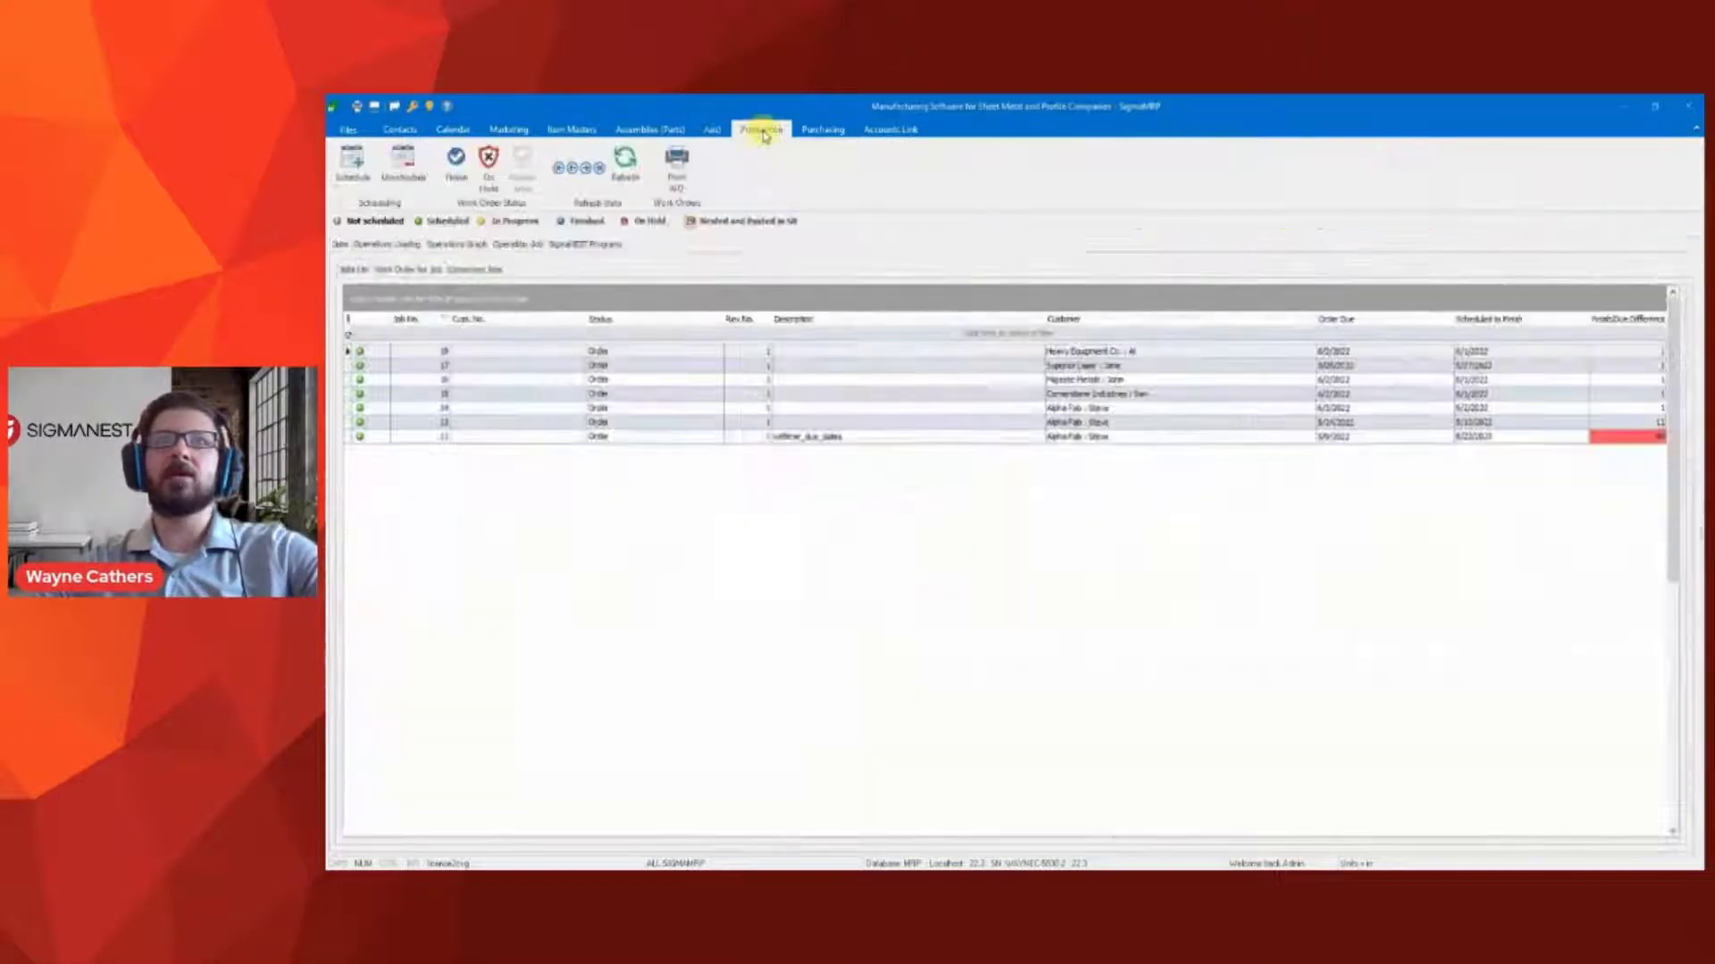
double_click(476, 445)
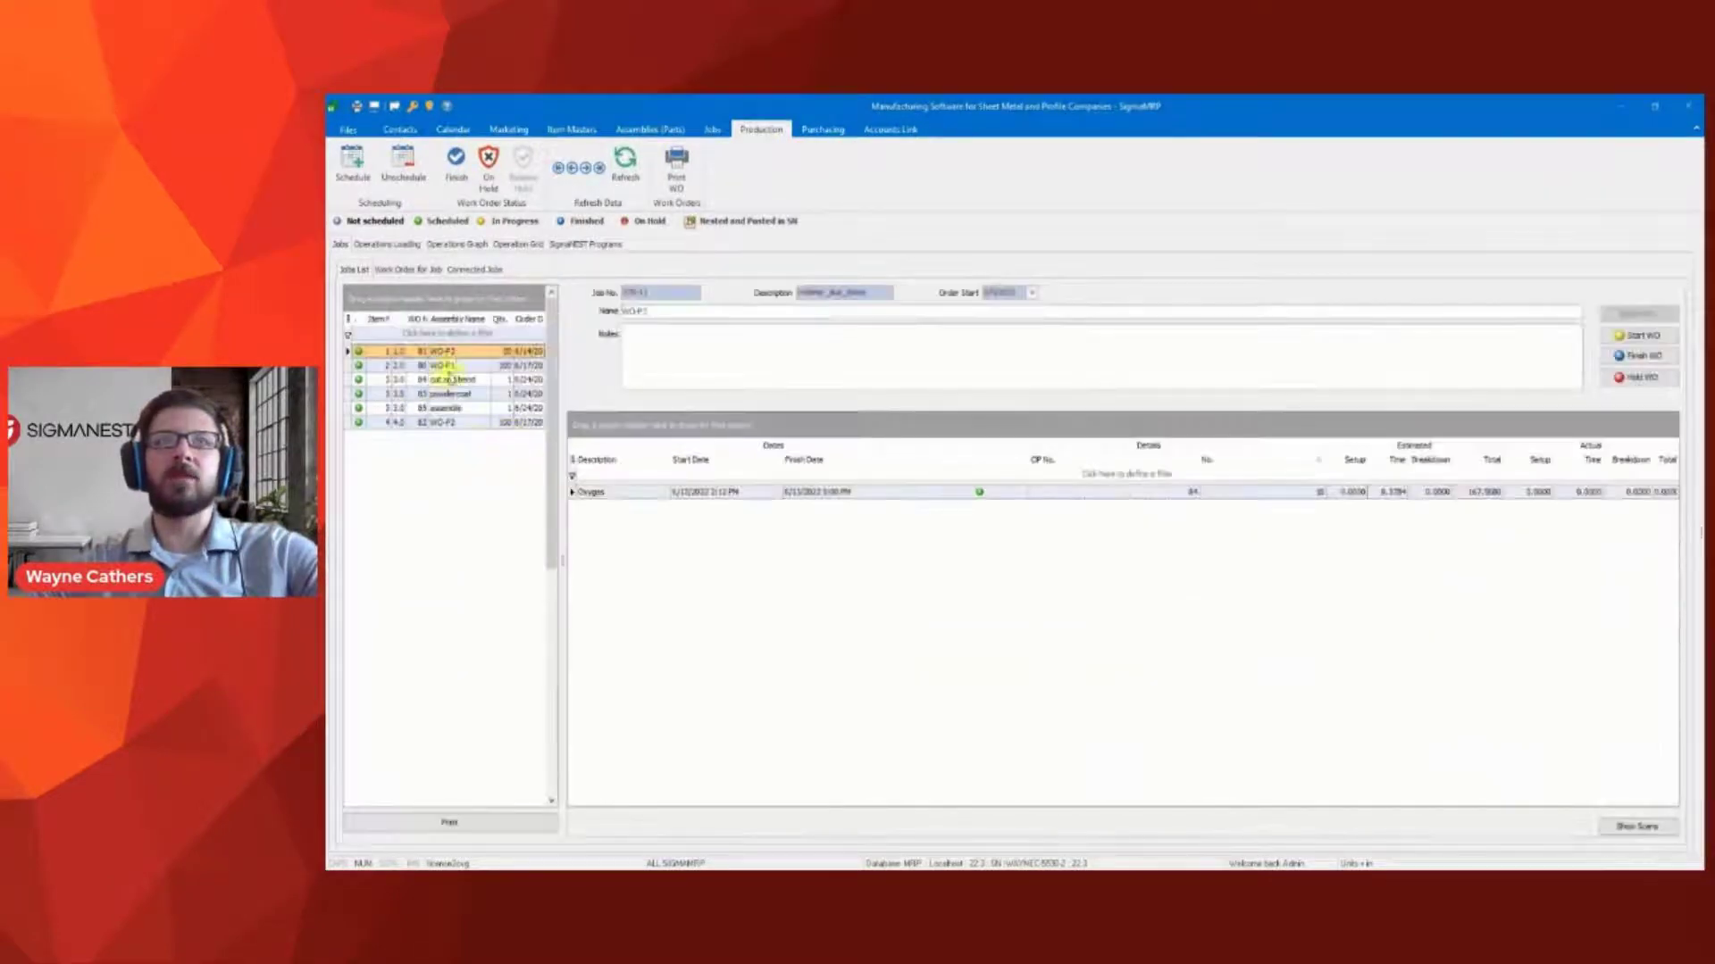
left_click(458, 367)
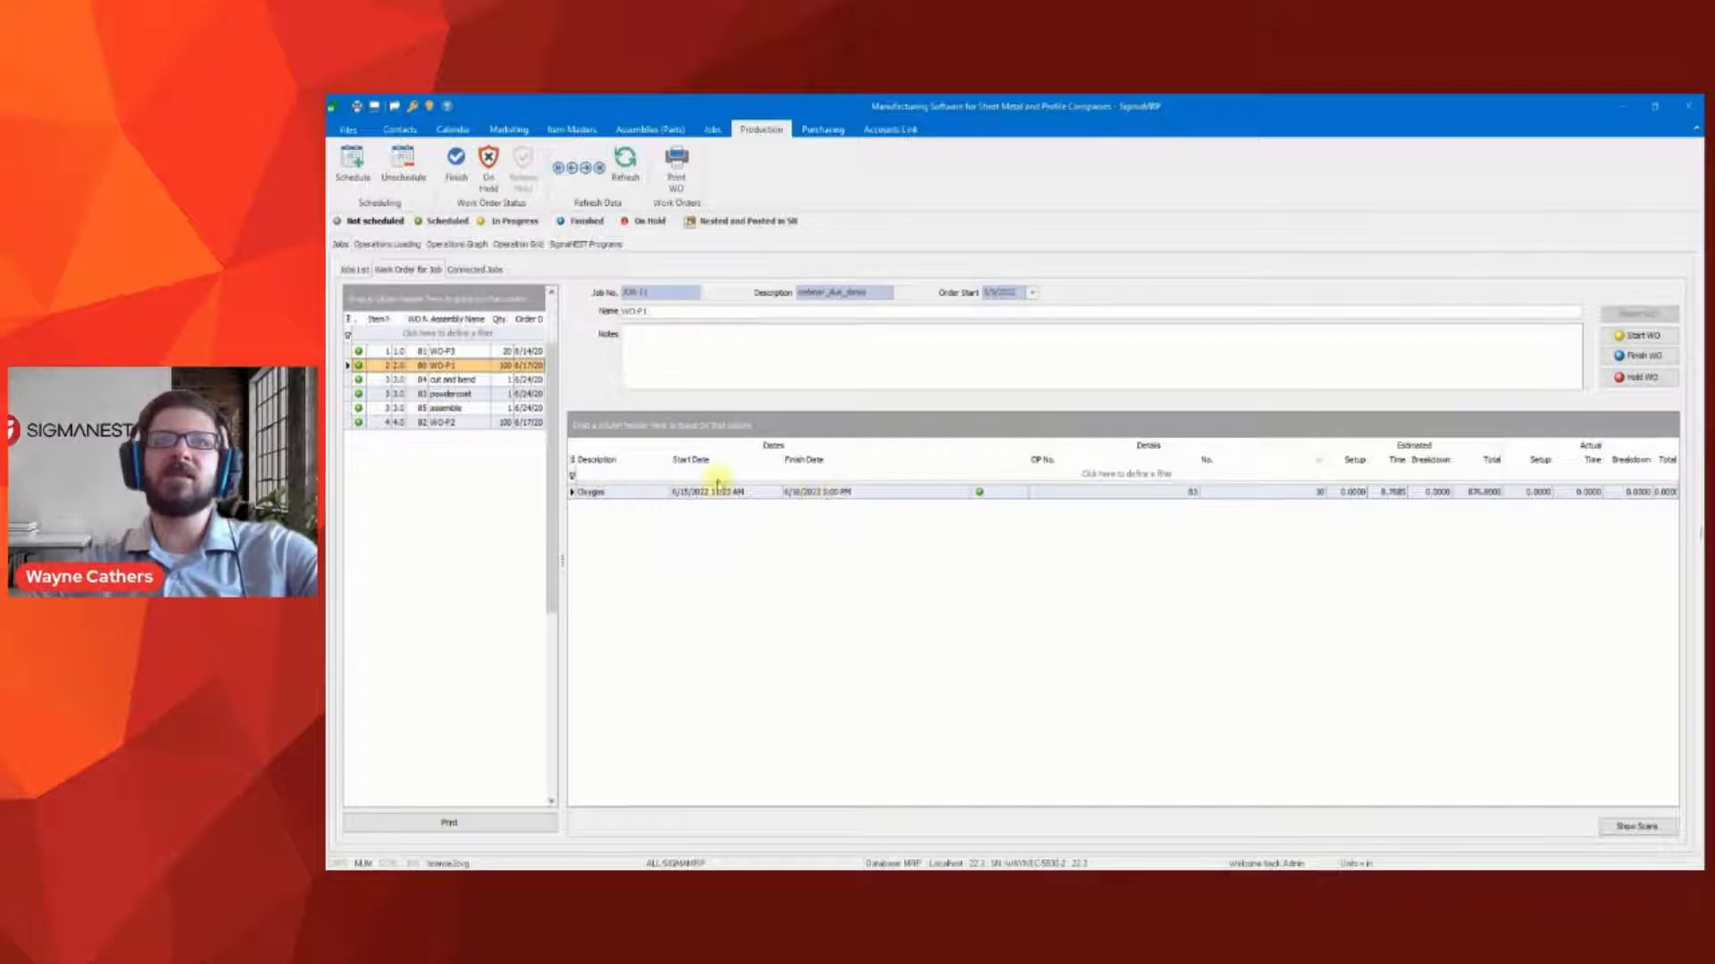
left_click(459, 427)
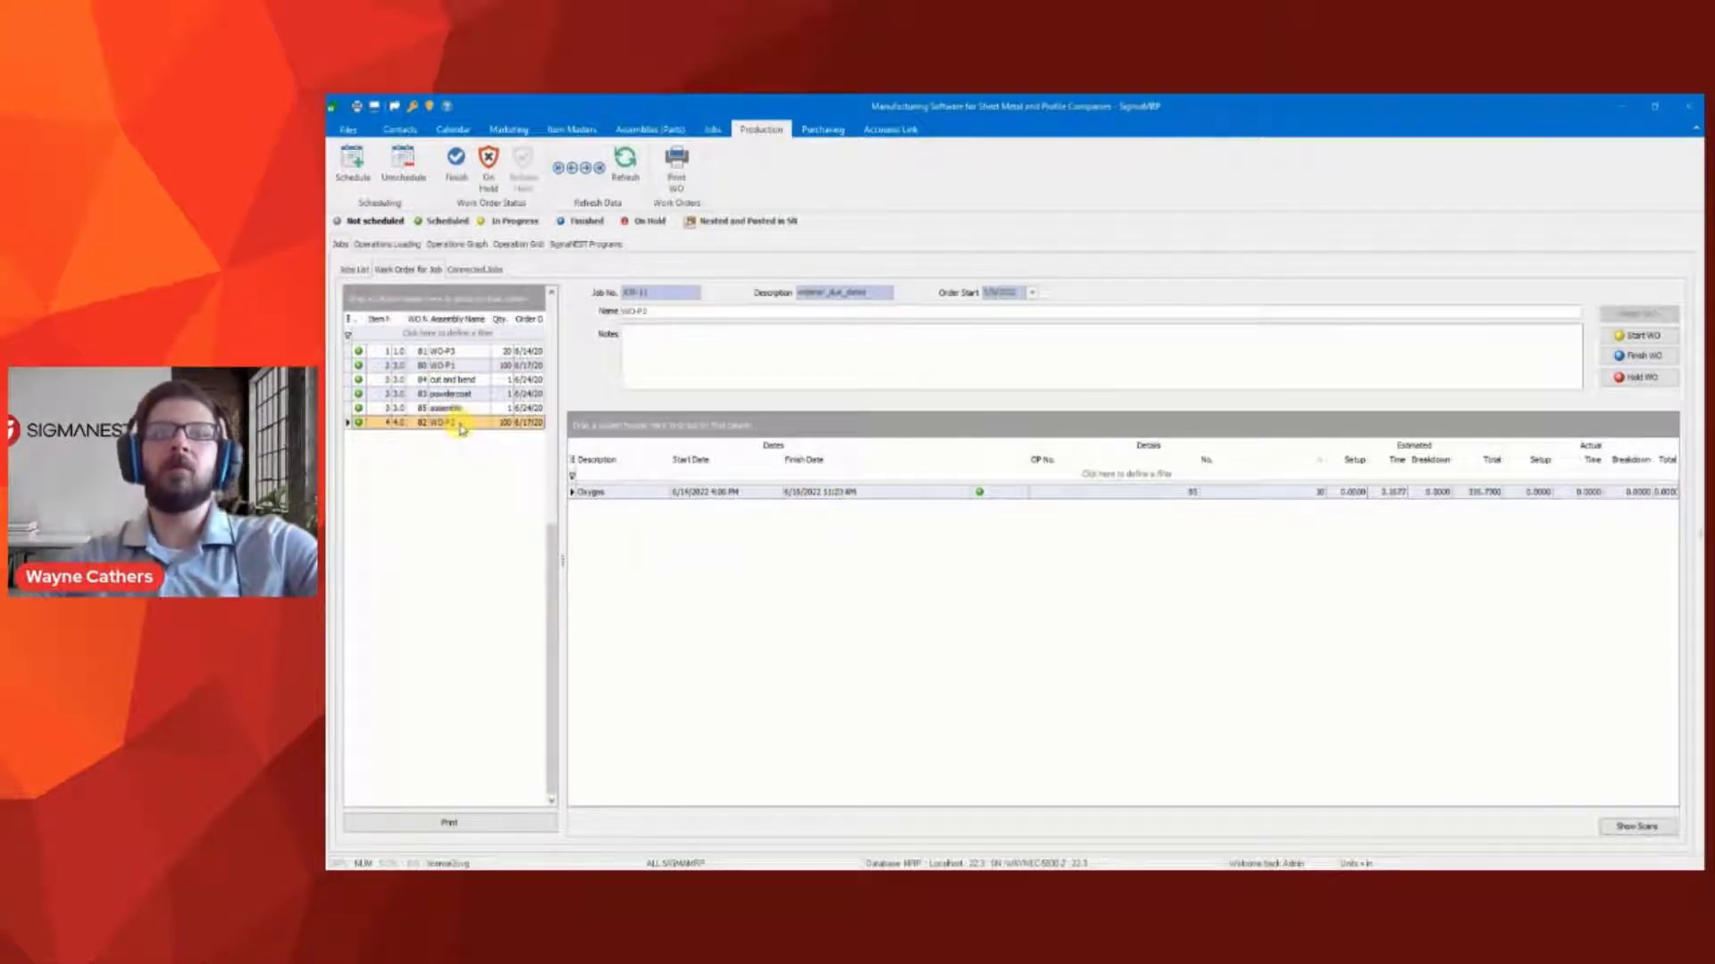
left_click(458, 367)
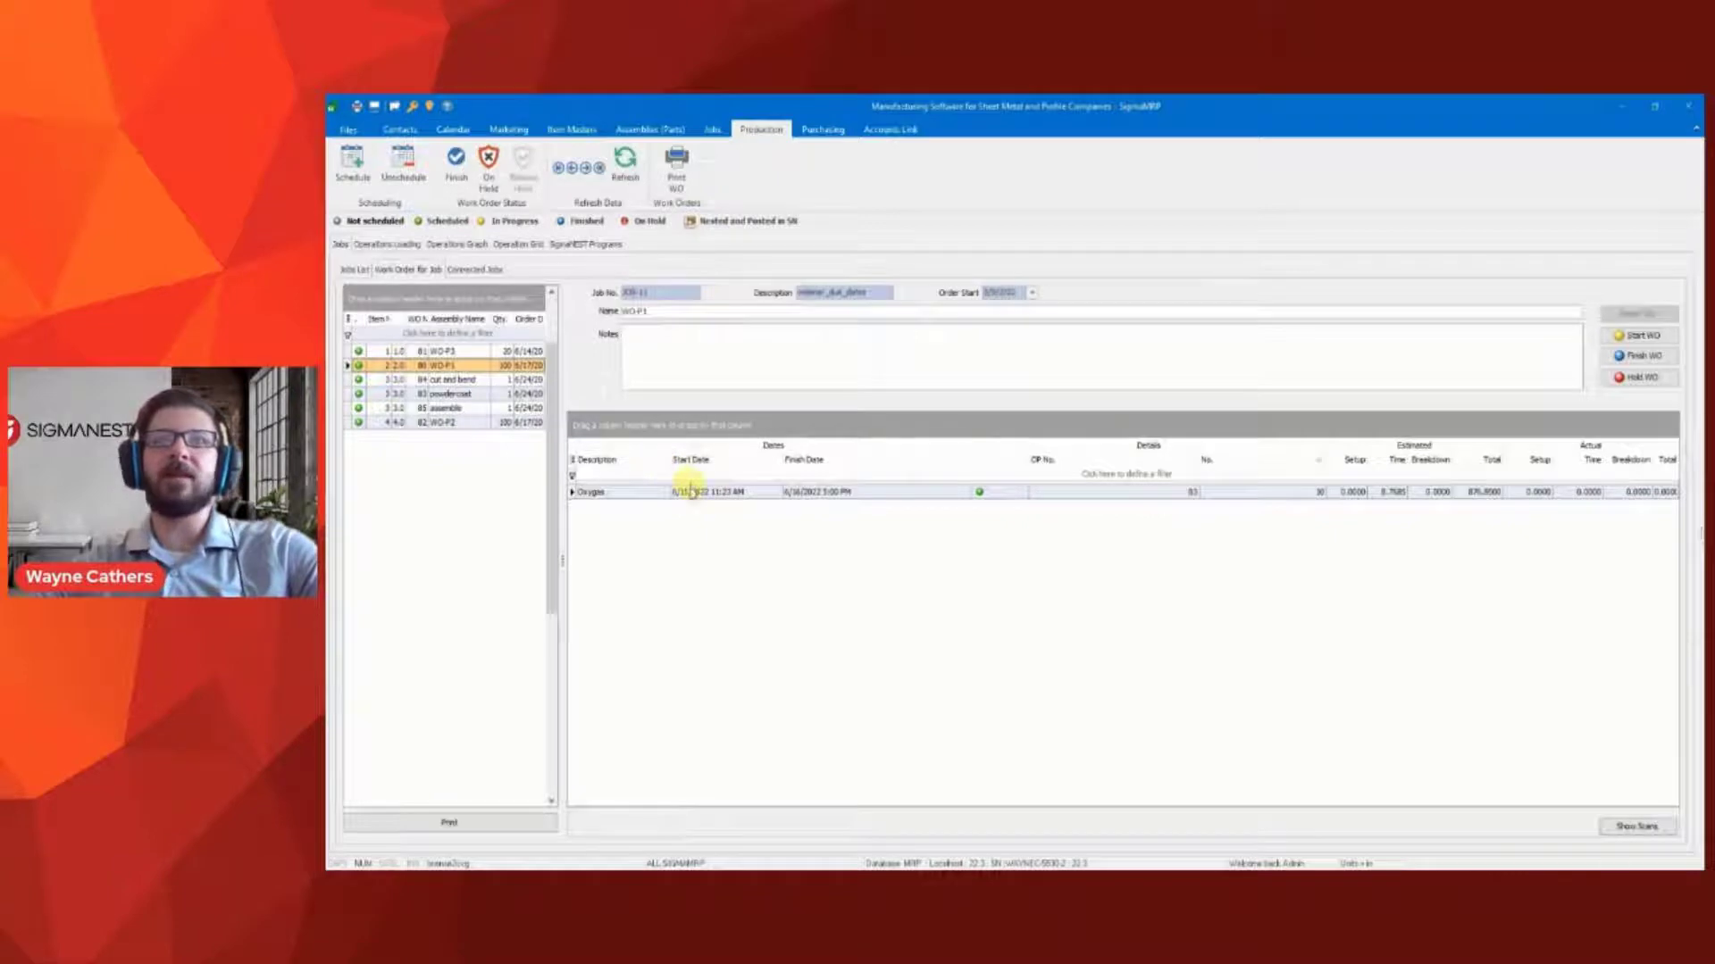
left_click(442, 422)
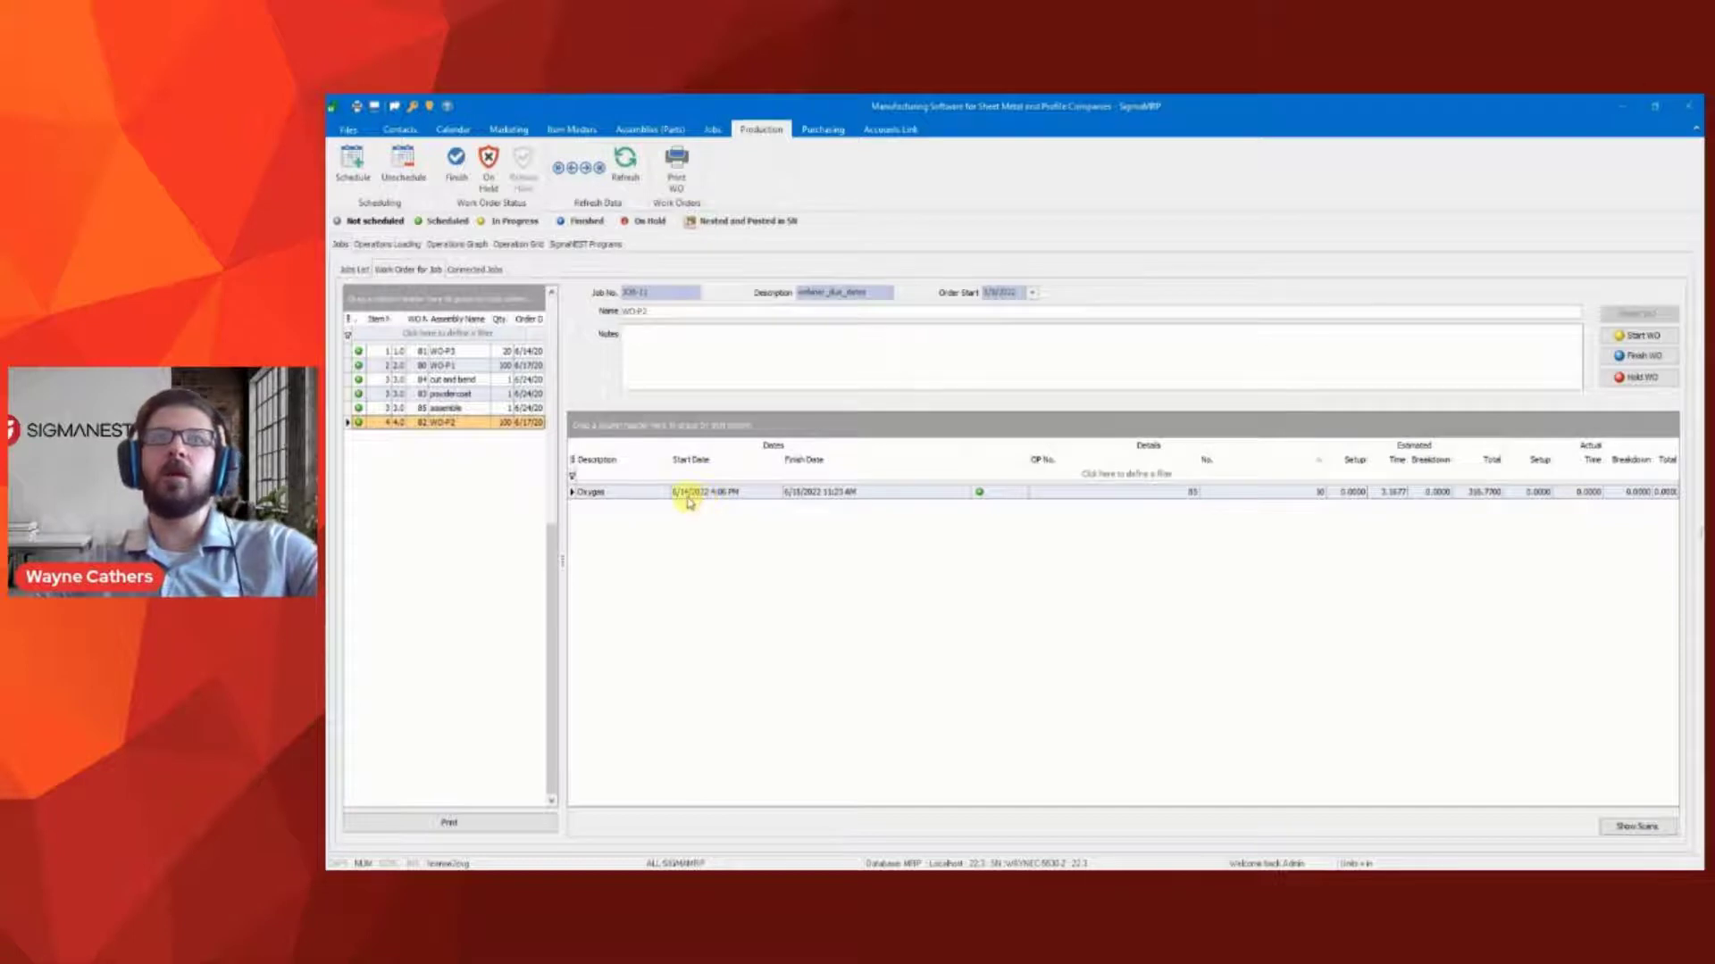
left_click(461, 353)
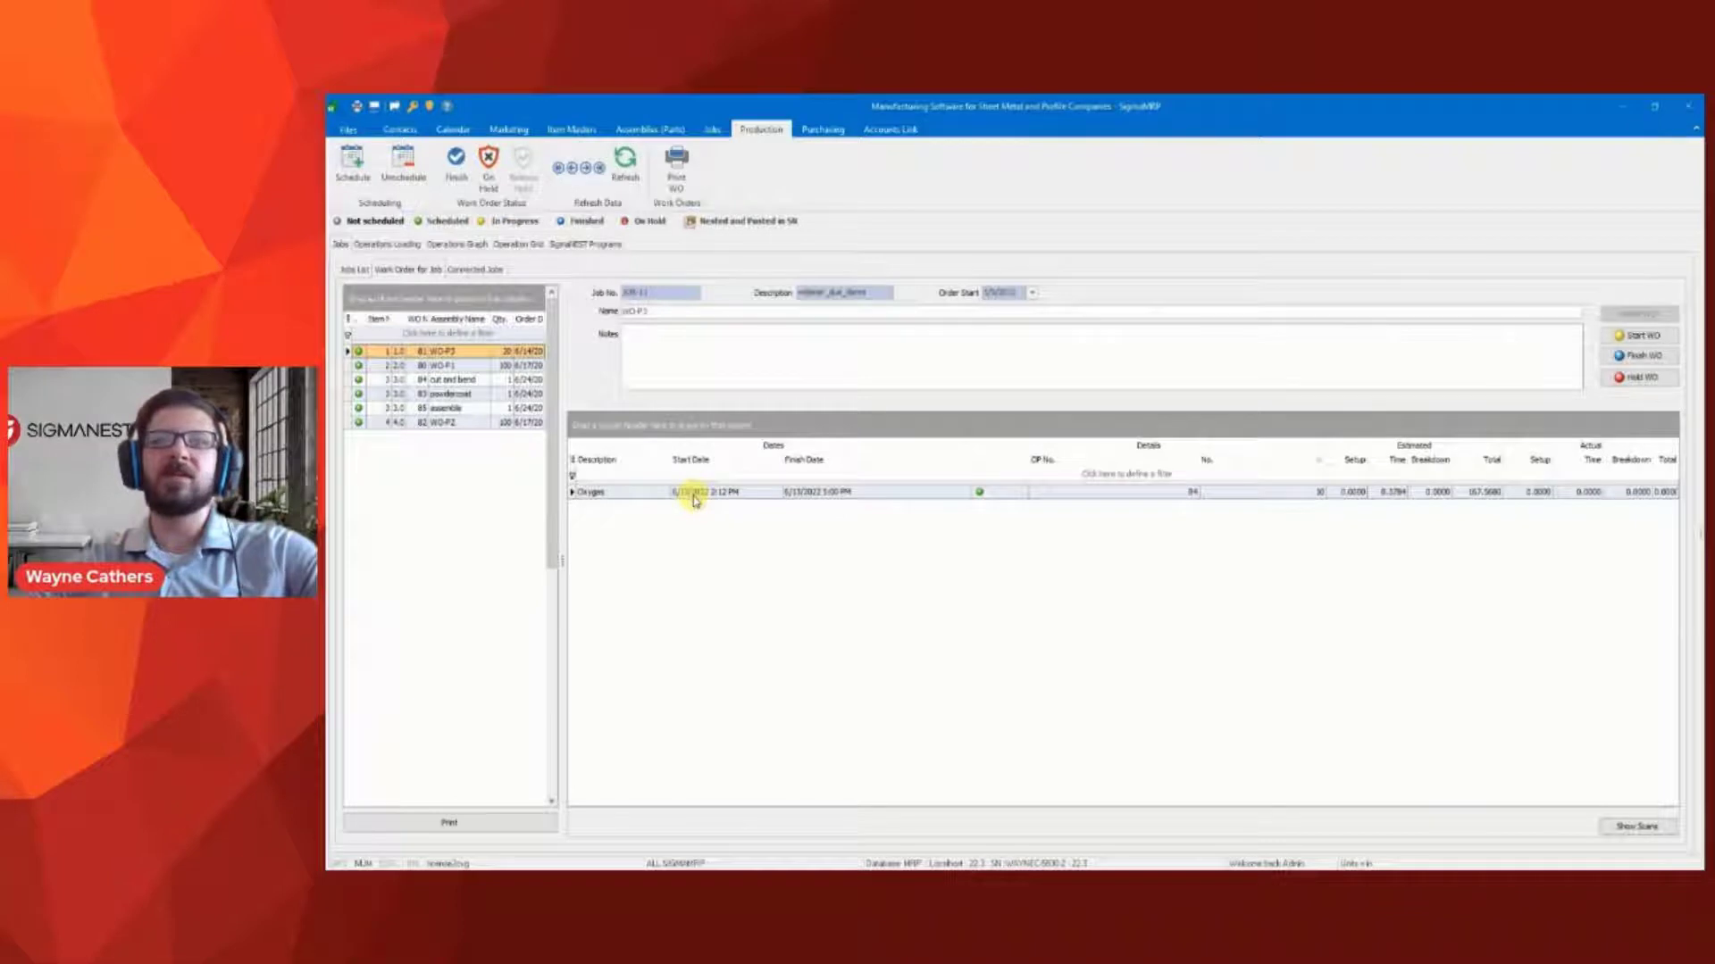
left_click(466, 382)
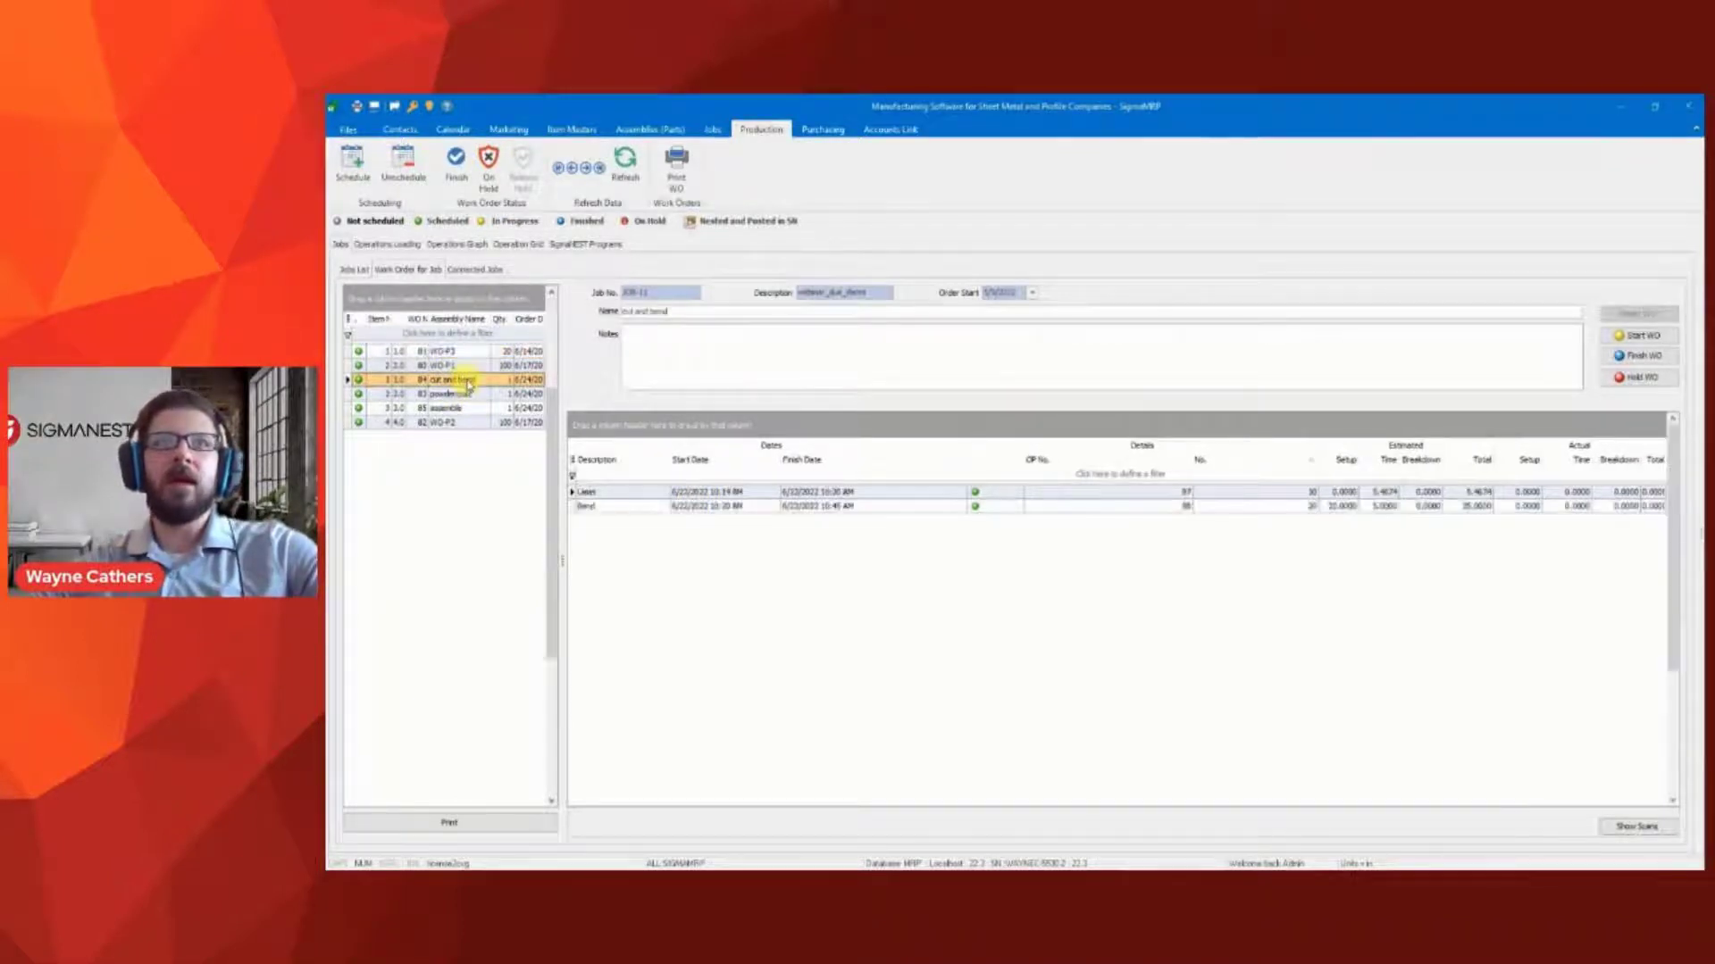
left_click(690, 492)
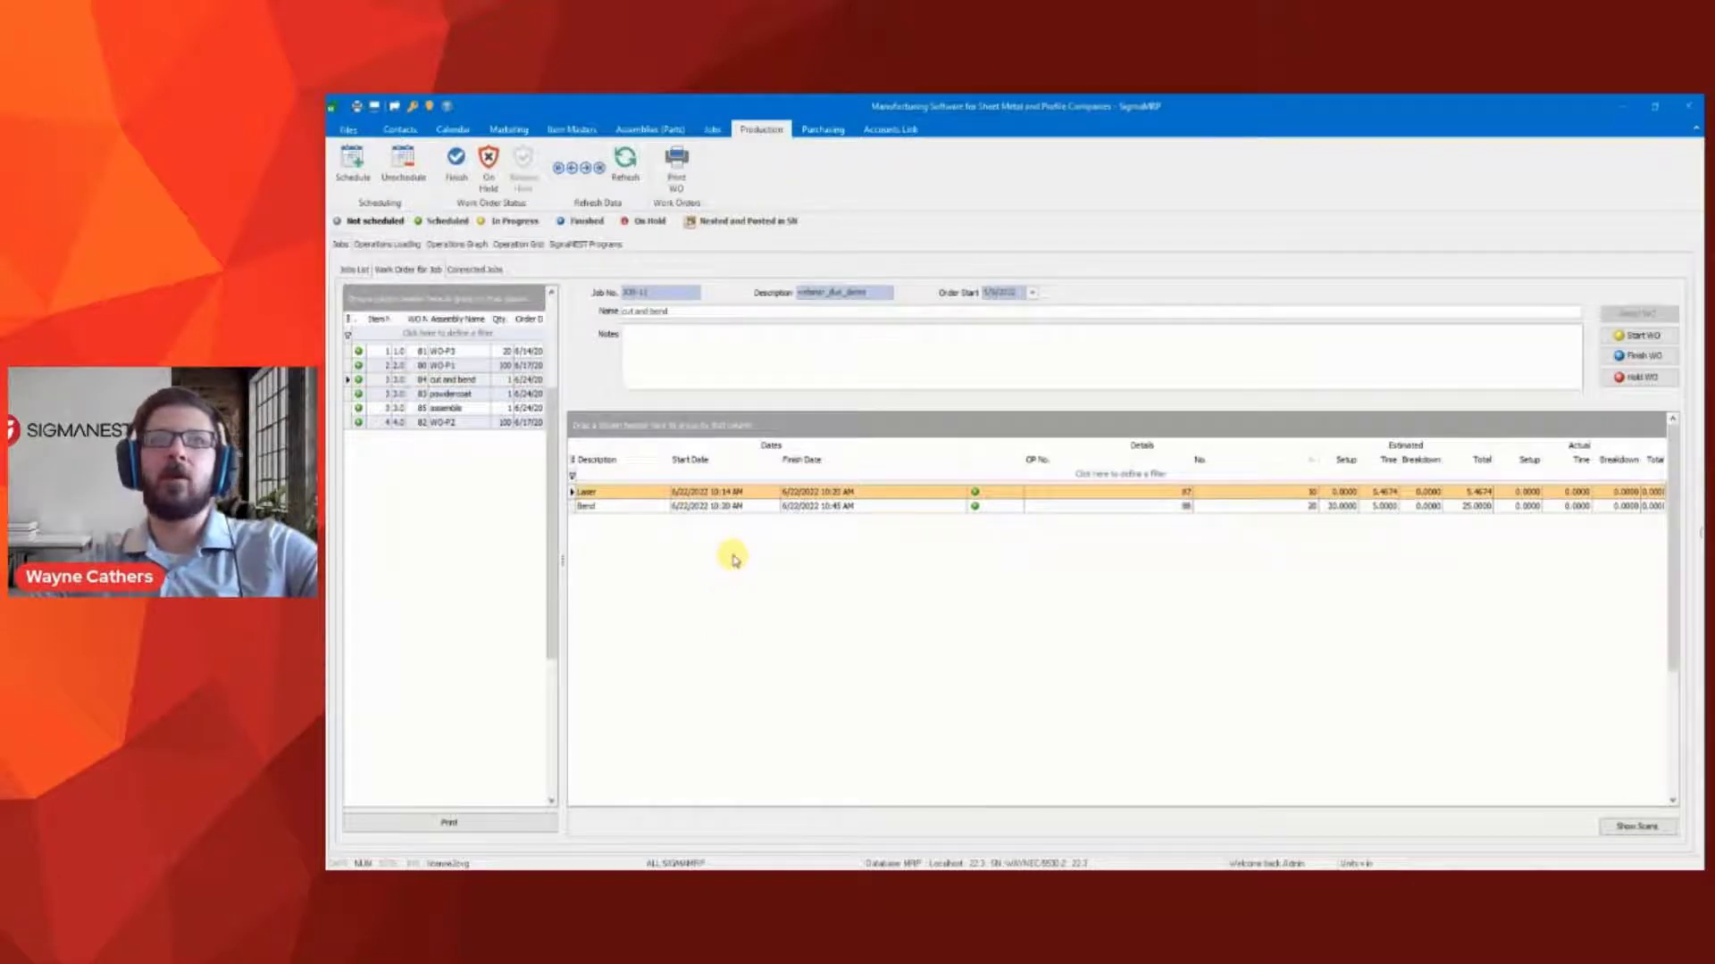
Switch to SigmaNEST, open the Work Order Parts List and filter it by the job's work order number
mouse_move(790, 868)
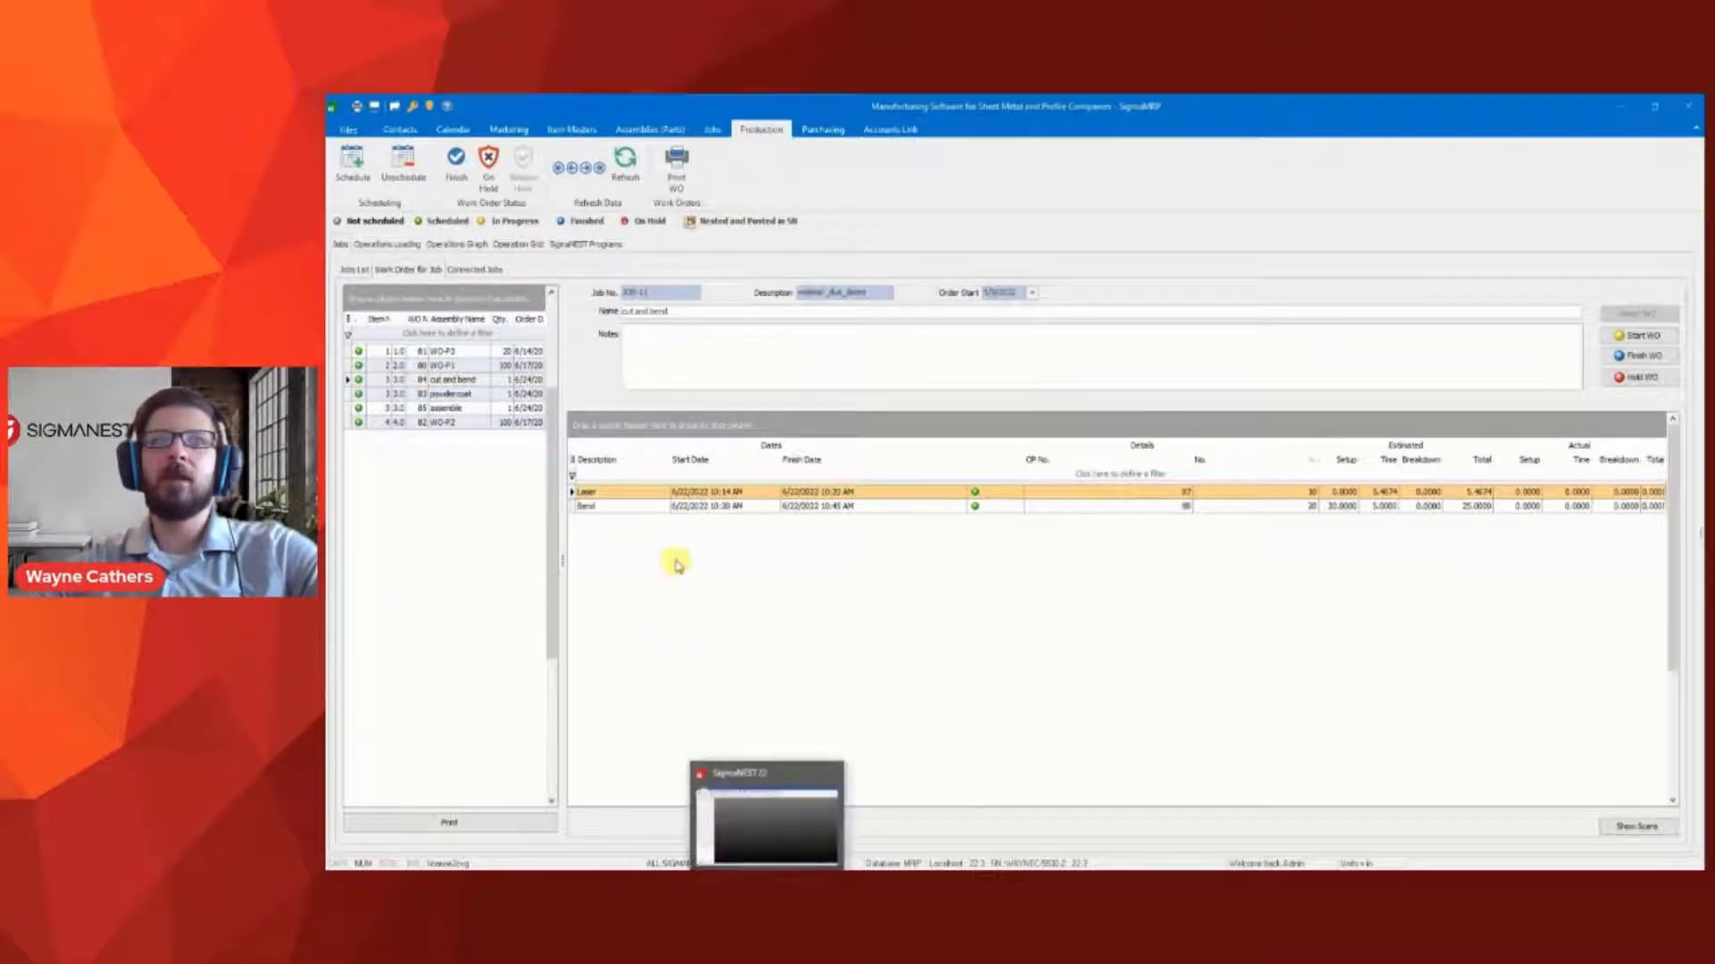
left_click(765, 831)
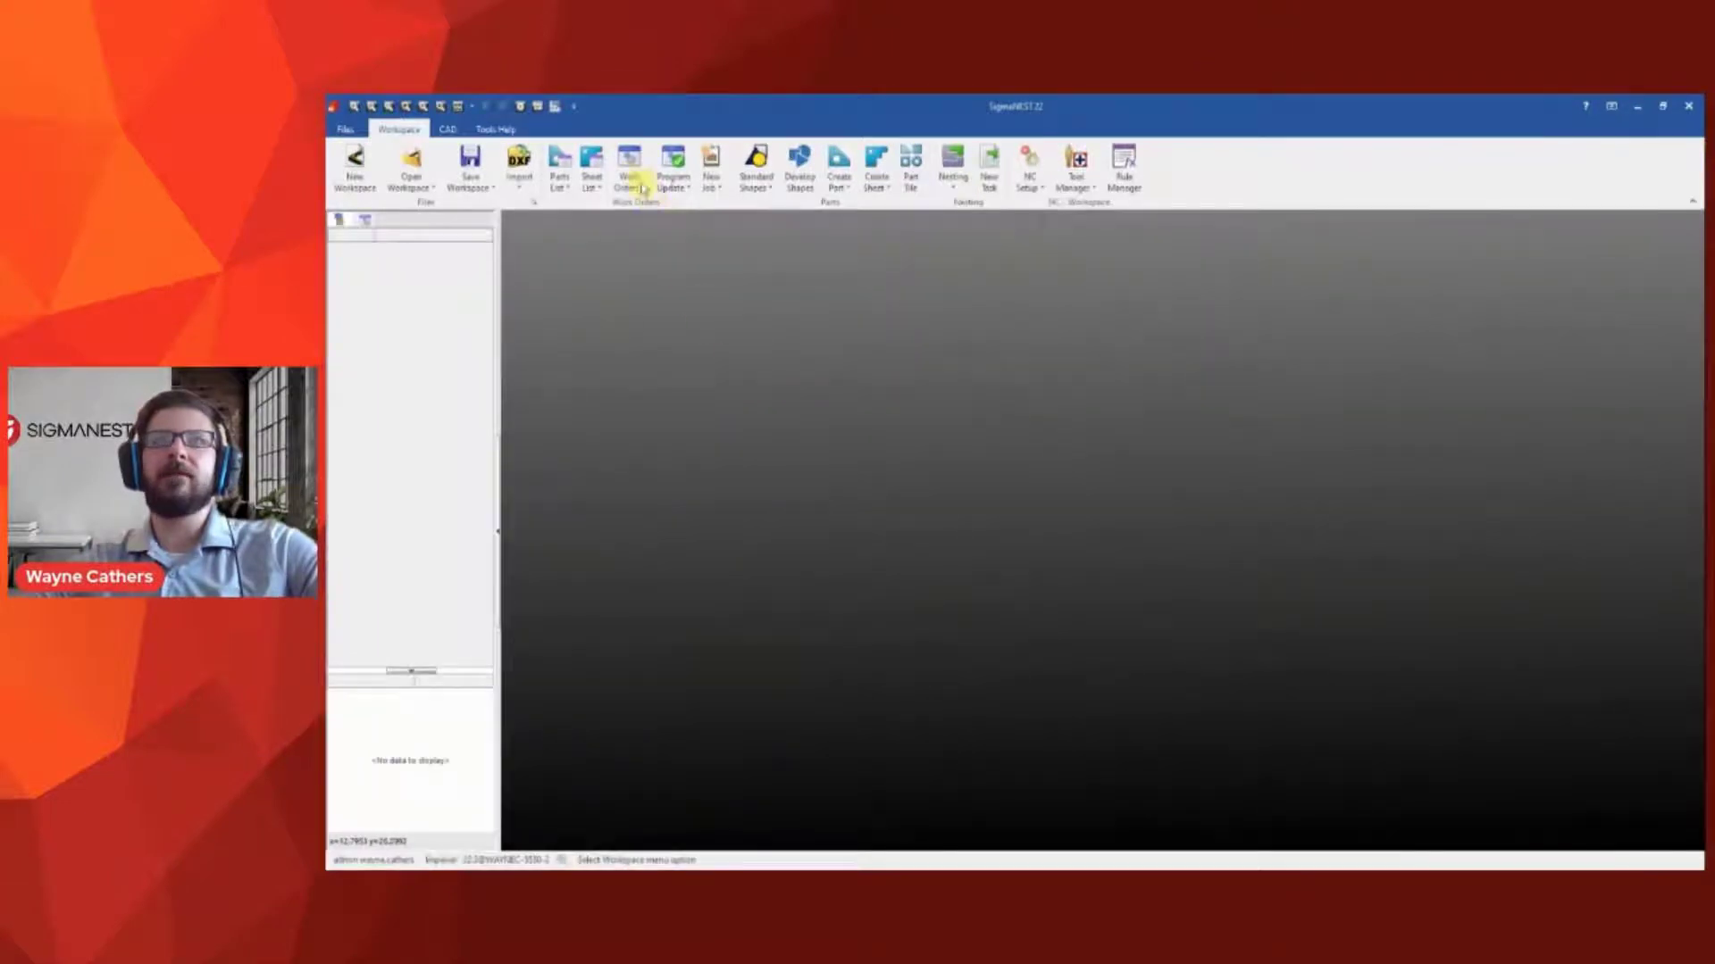
left_click(641, 188)
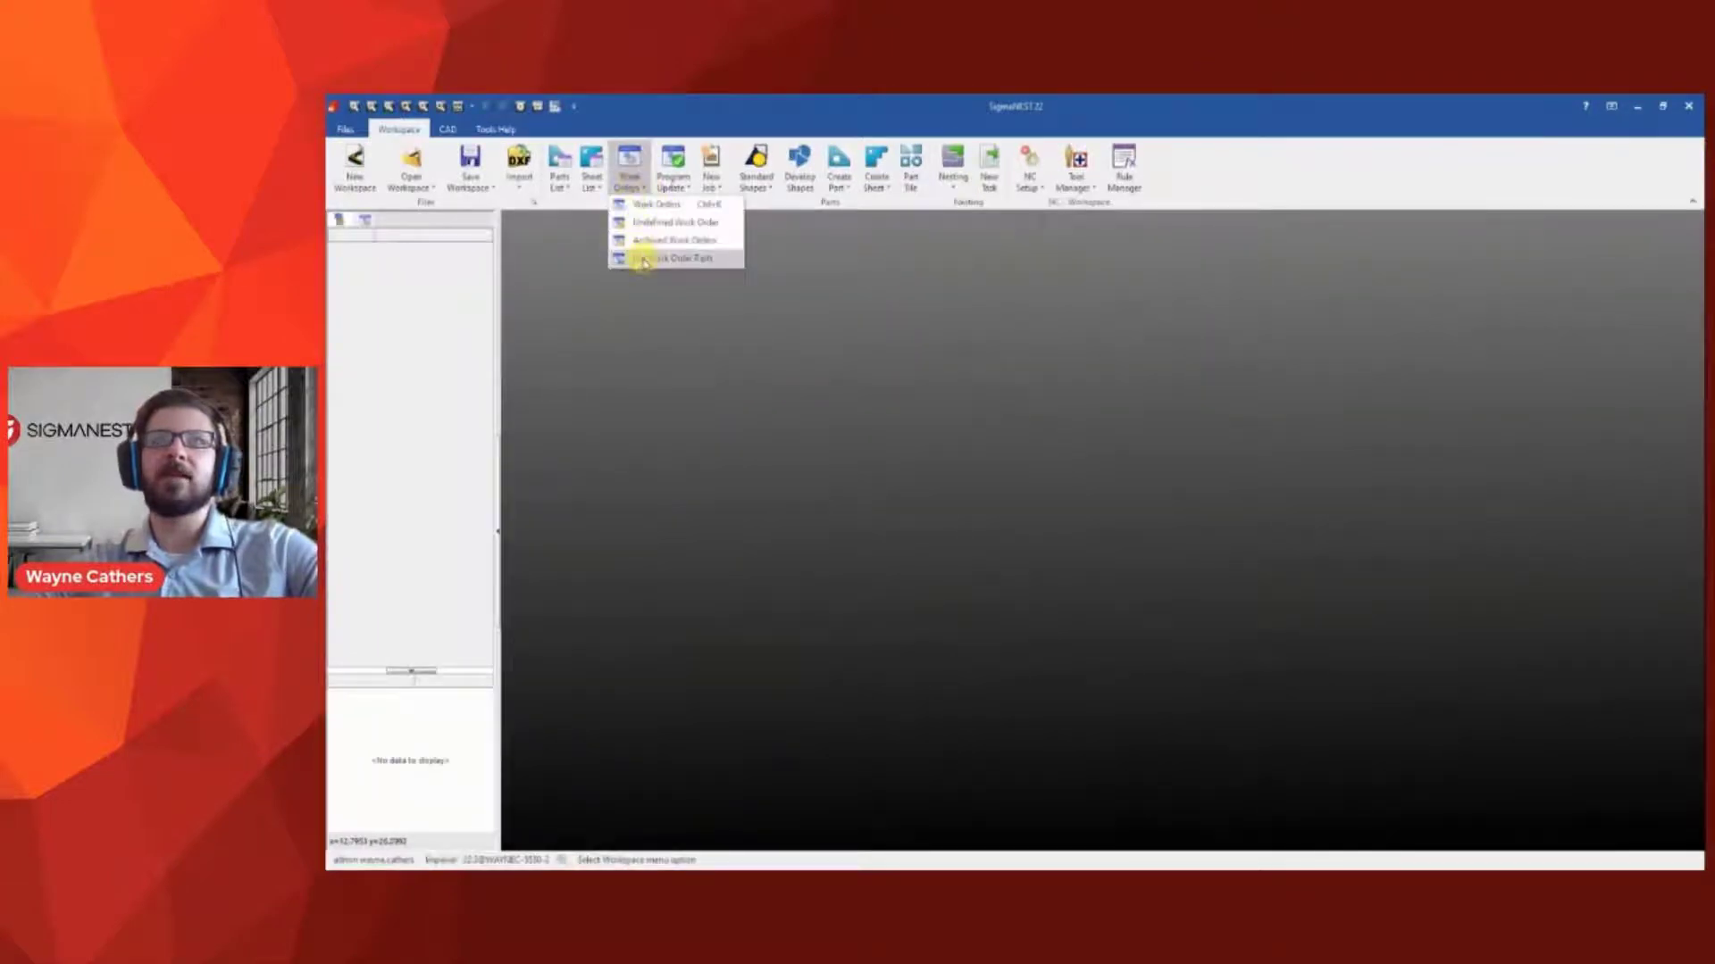
left_click(644, 259)
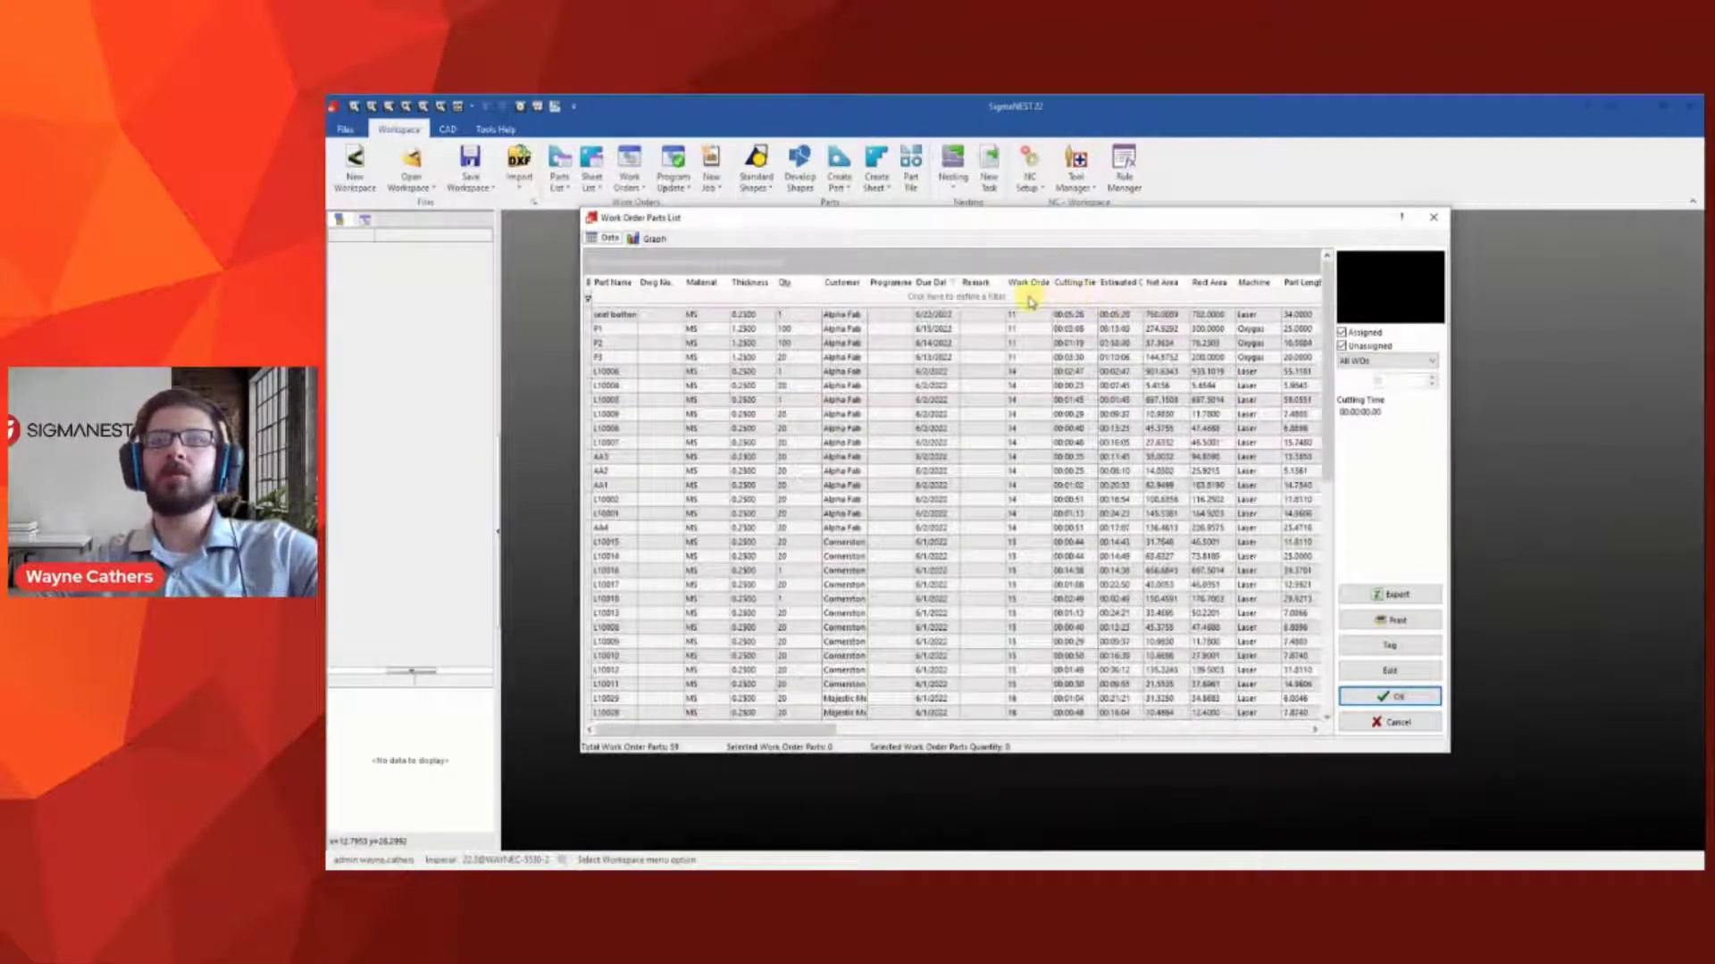
left_click(1030, 298)
type("11")
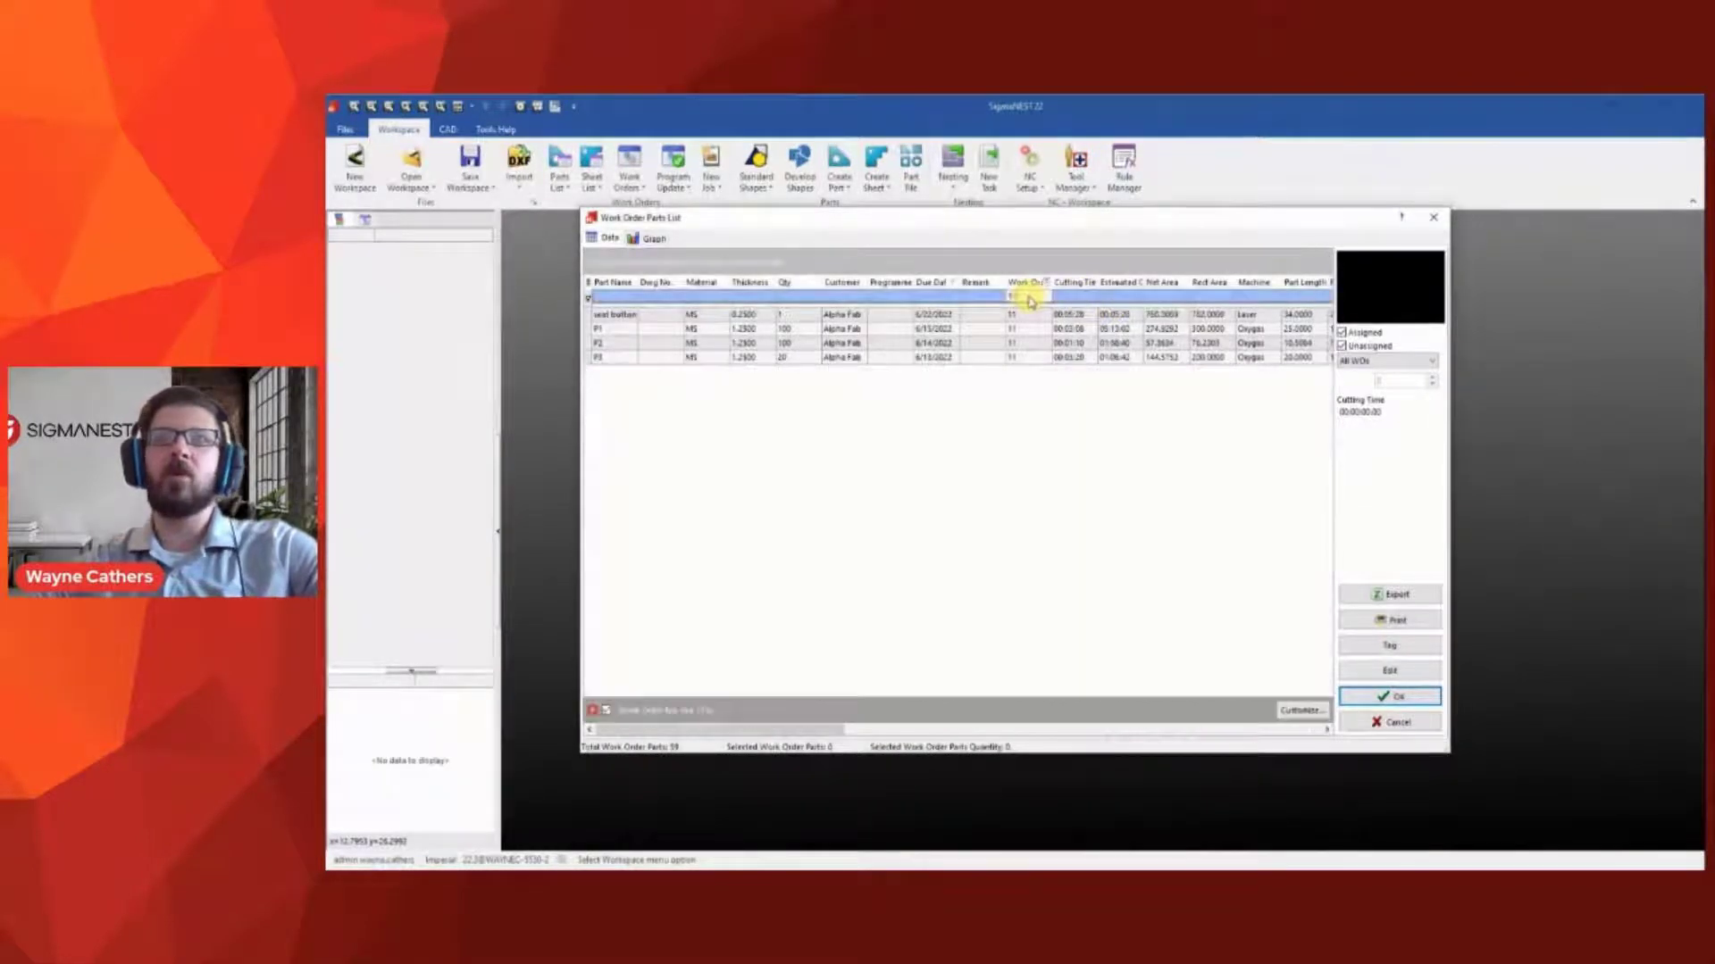
Check the due dates of P1, P2, P3 and the seat bottom part in the filtered parts list, and close it
left_click(937, 335)
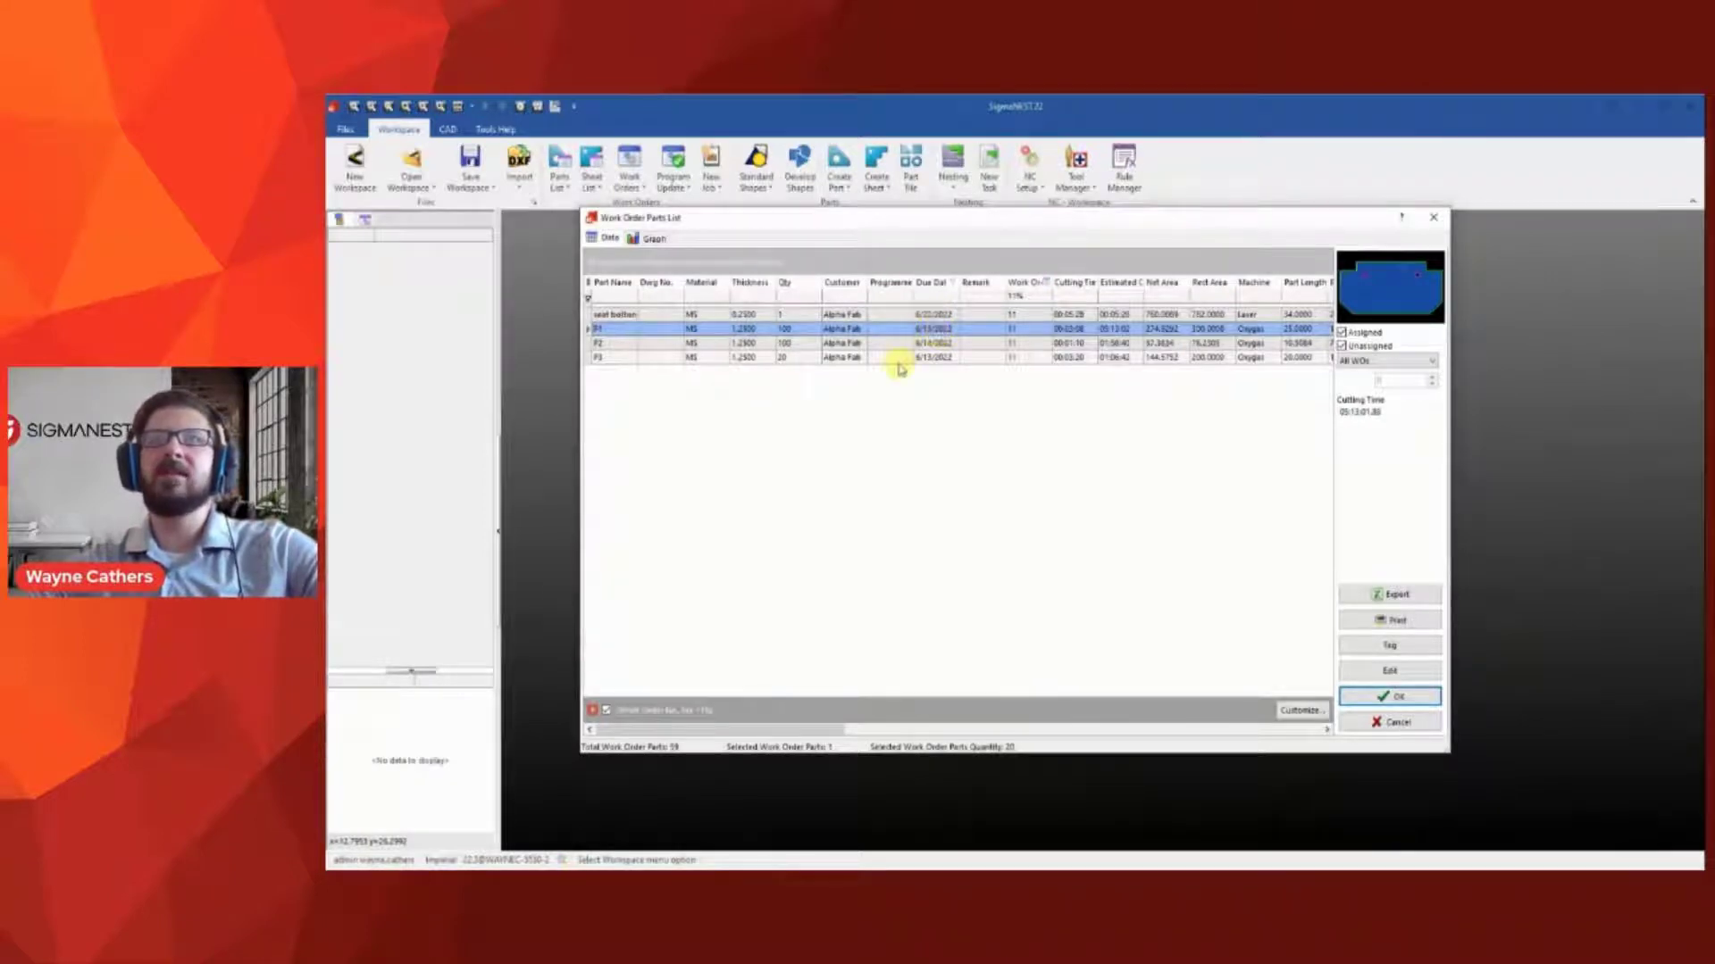
left_click(947, 347)
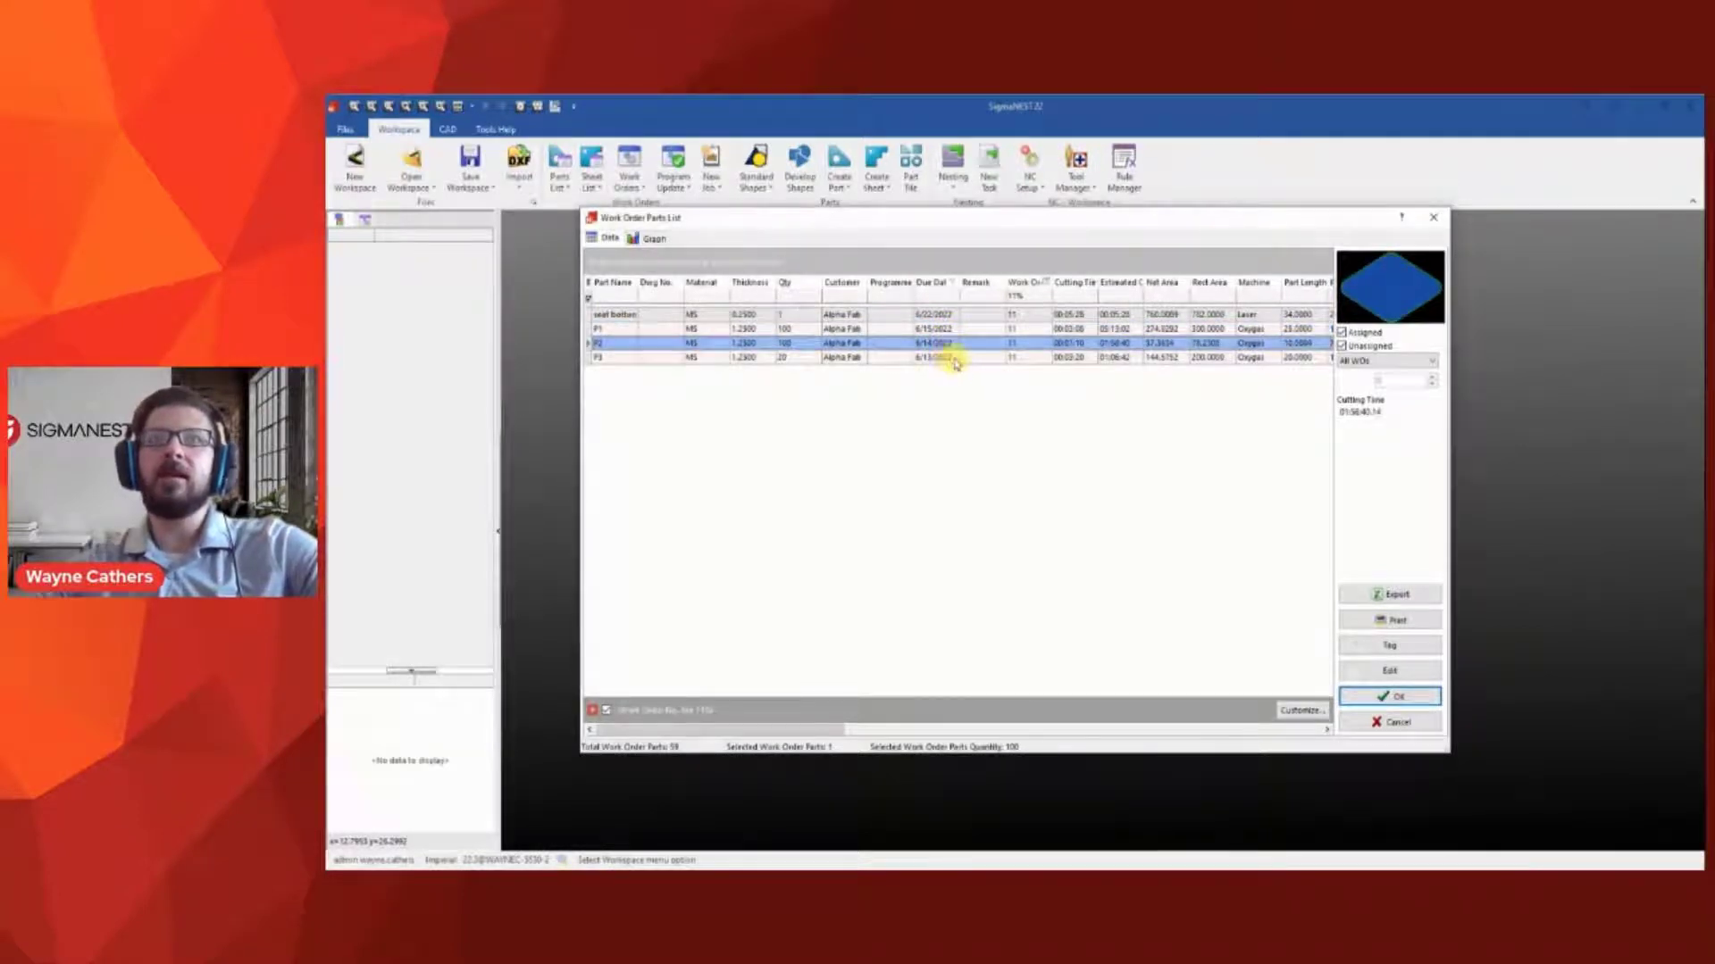
left_click(954, 359)
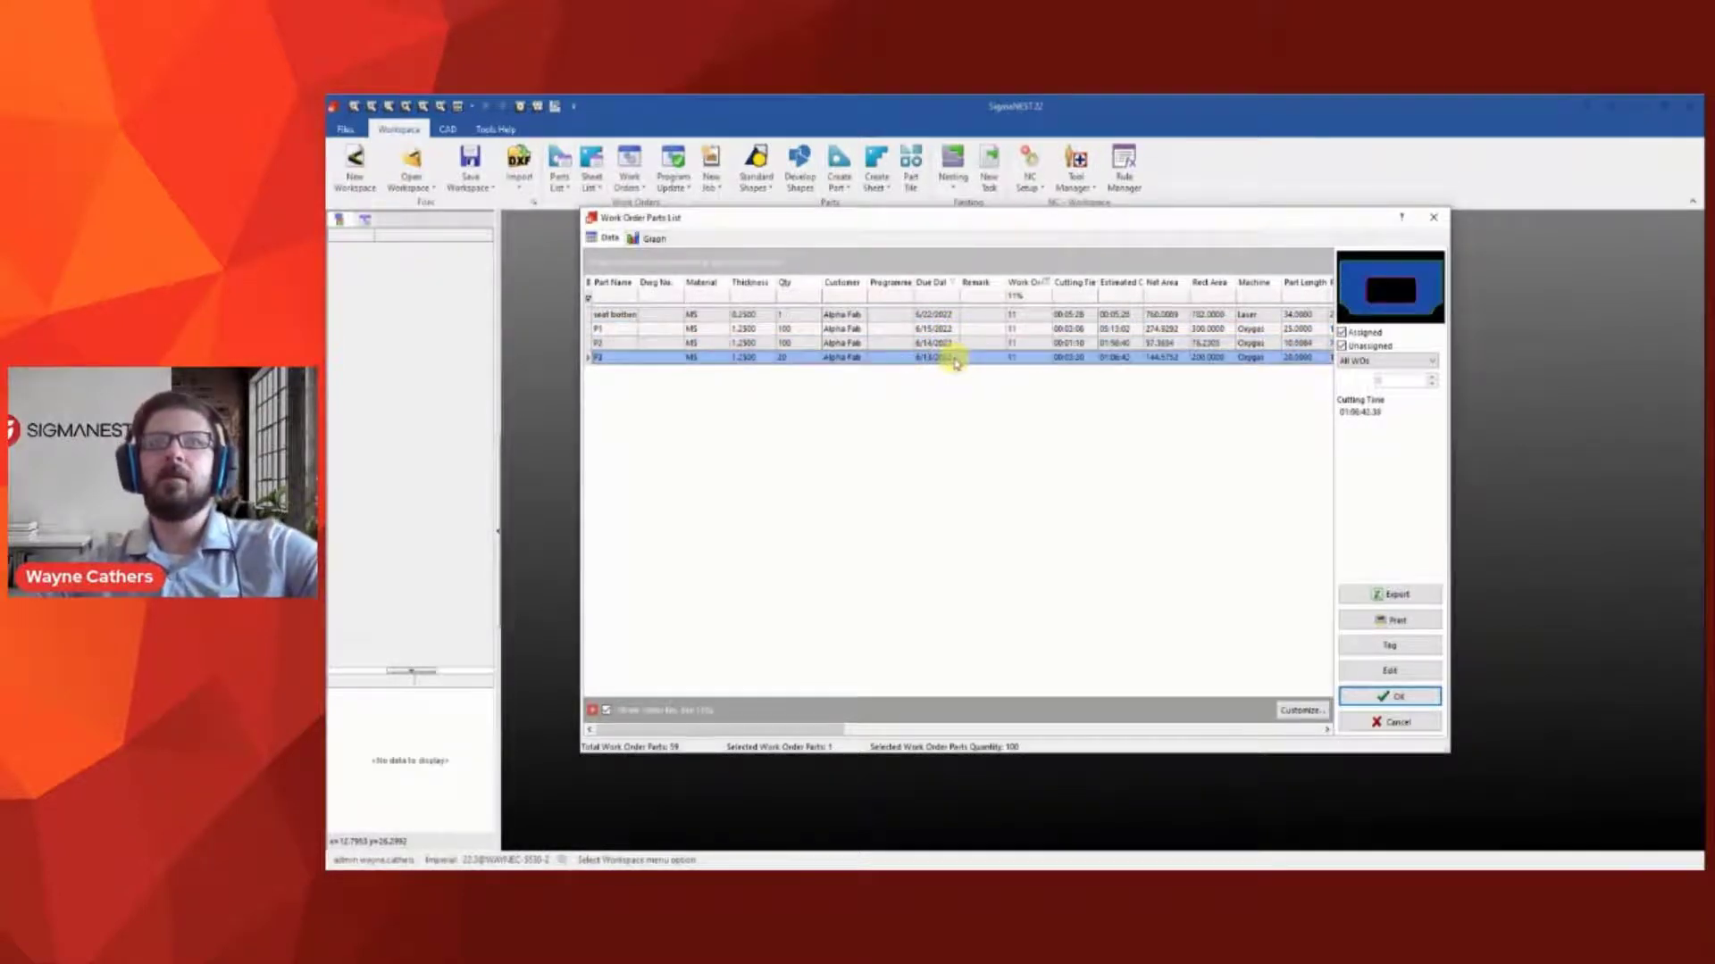
left_click(930, 317)
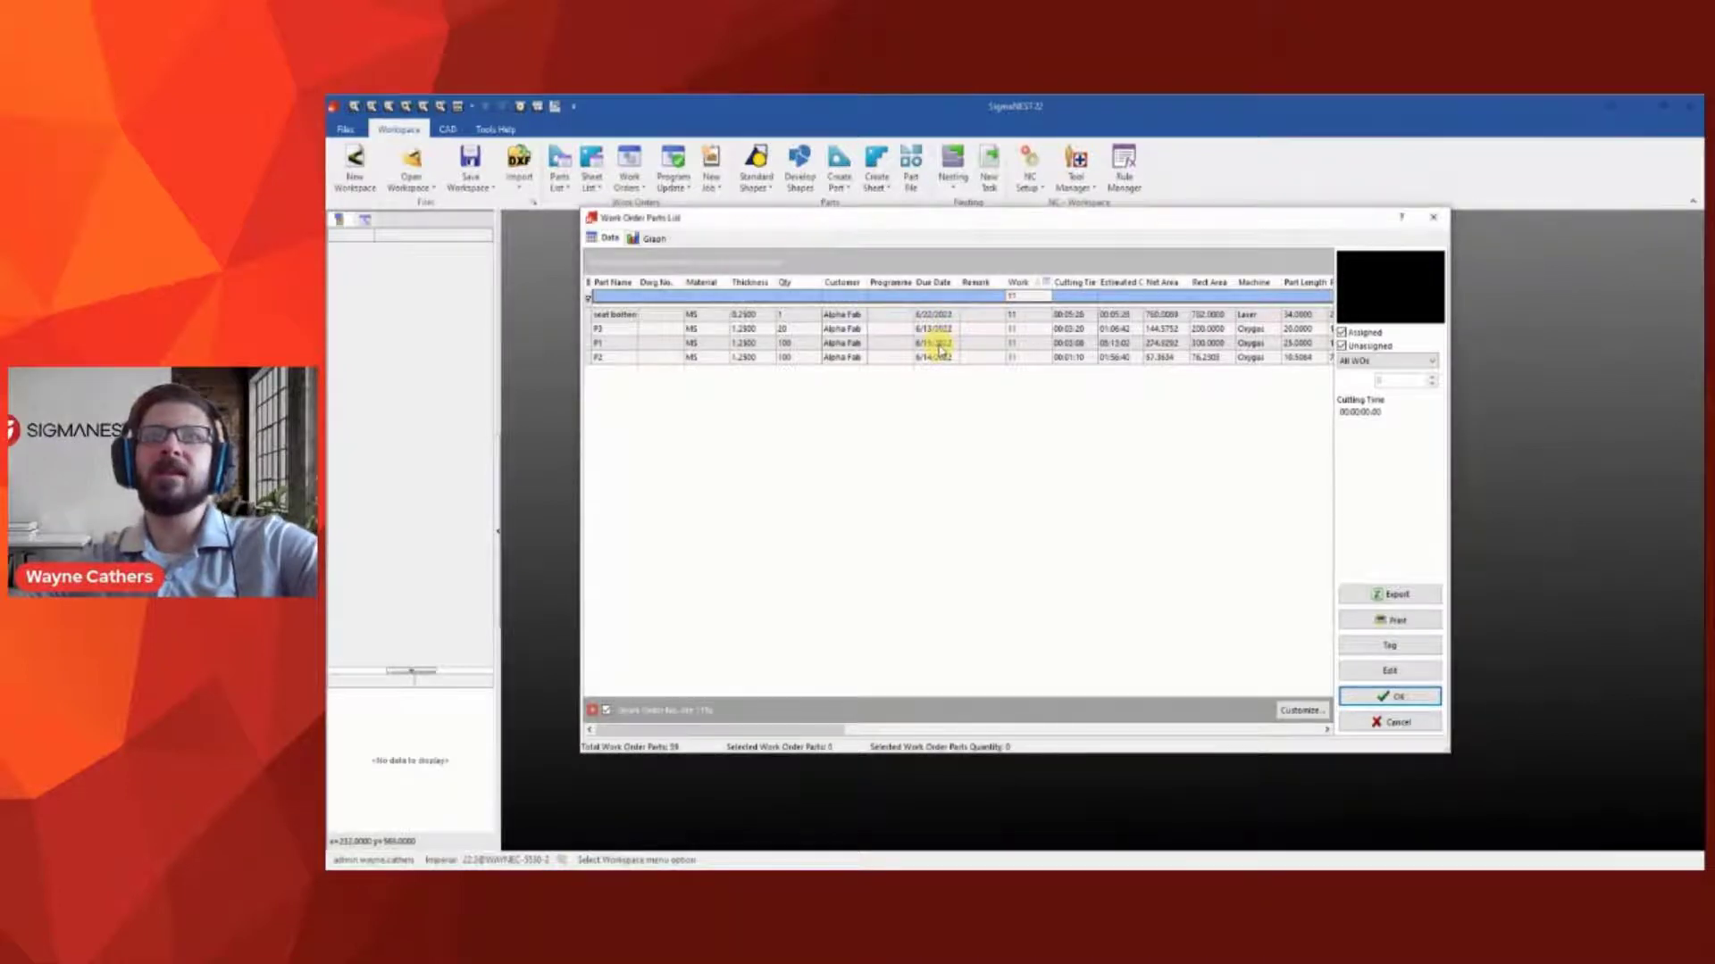
left_click(940, 346)
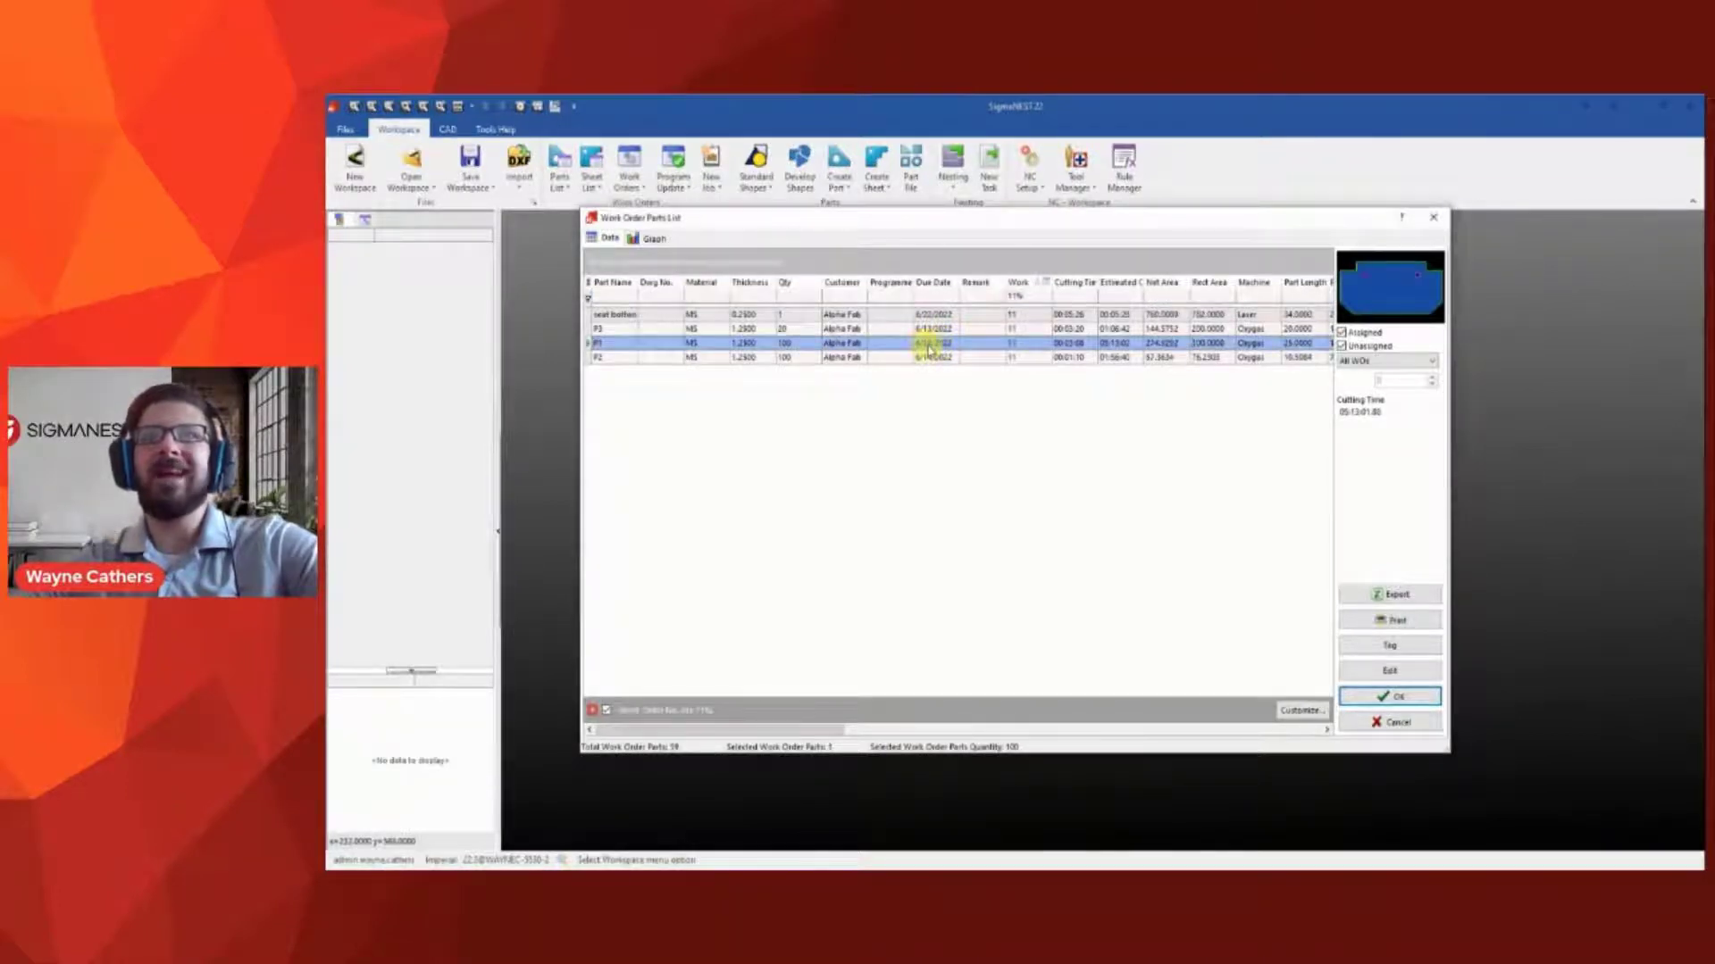
left_click(1433, 217)
Switch back to SigmaMRP, open the P1 item of the job, set its Item Due date to 6/15/2022 and accept
key("alt+Tab")
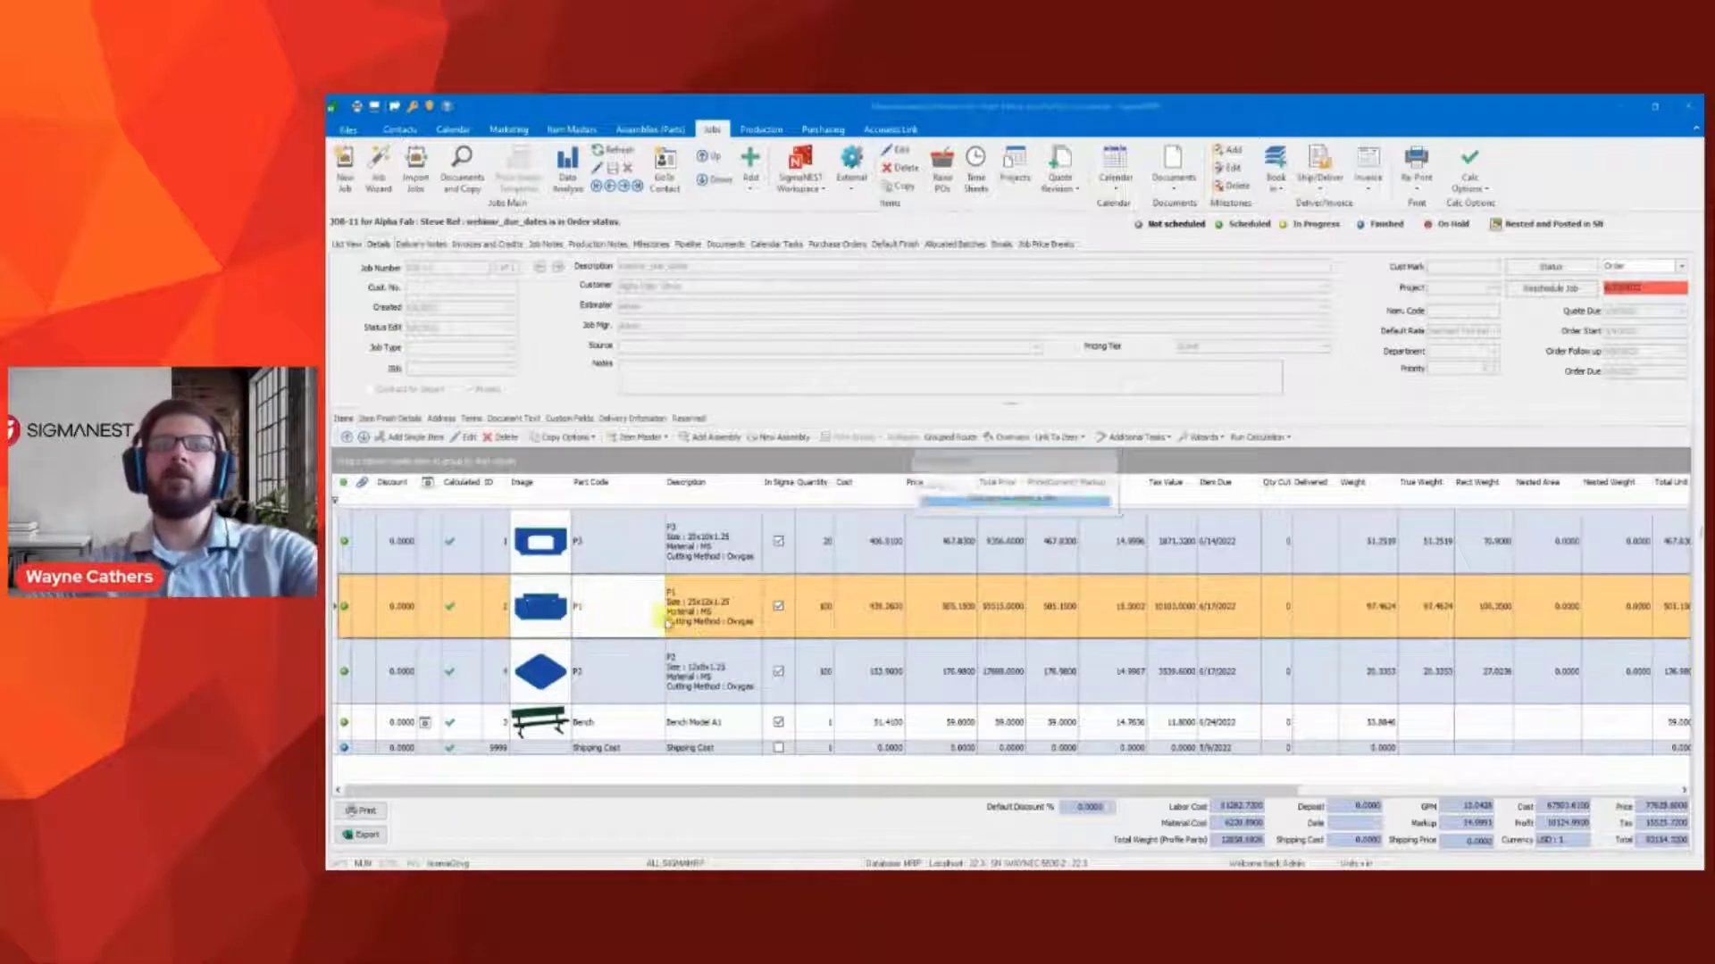
double_click(732, 621)
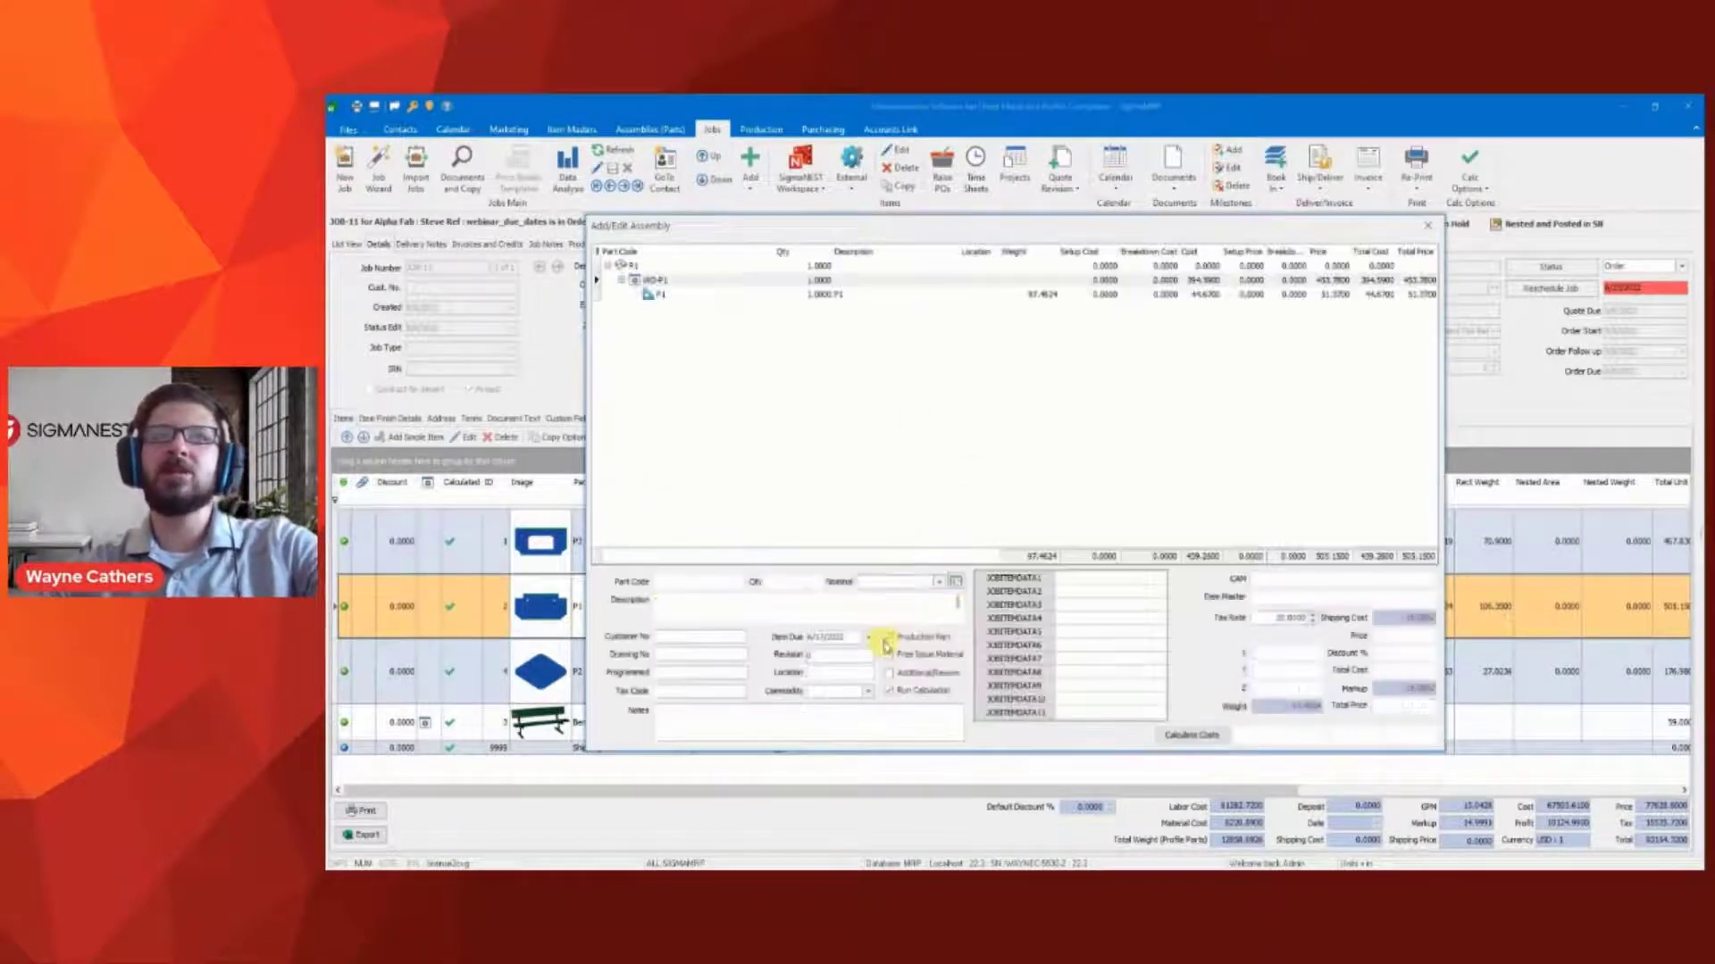
left_click(867, 638)
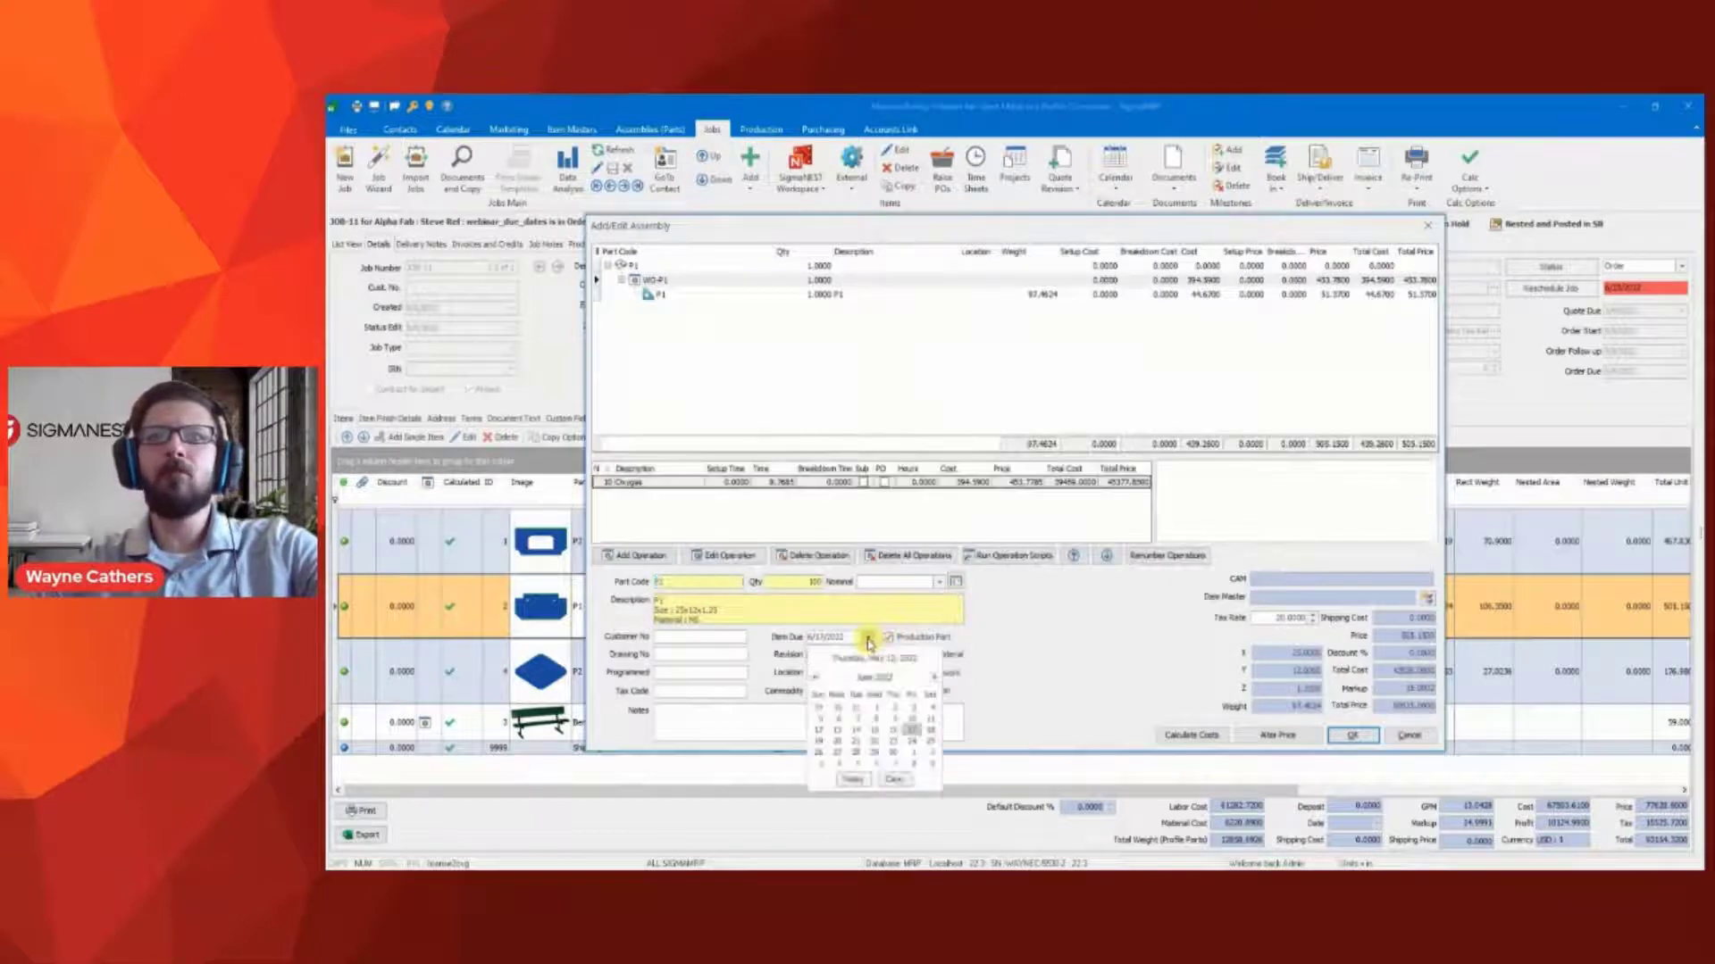
left_click(876, 732)
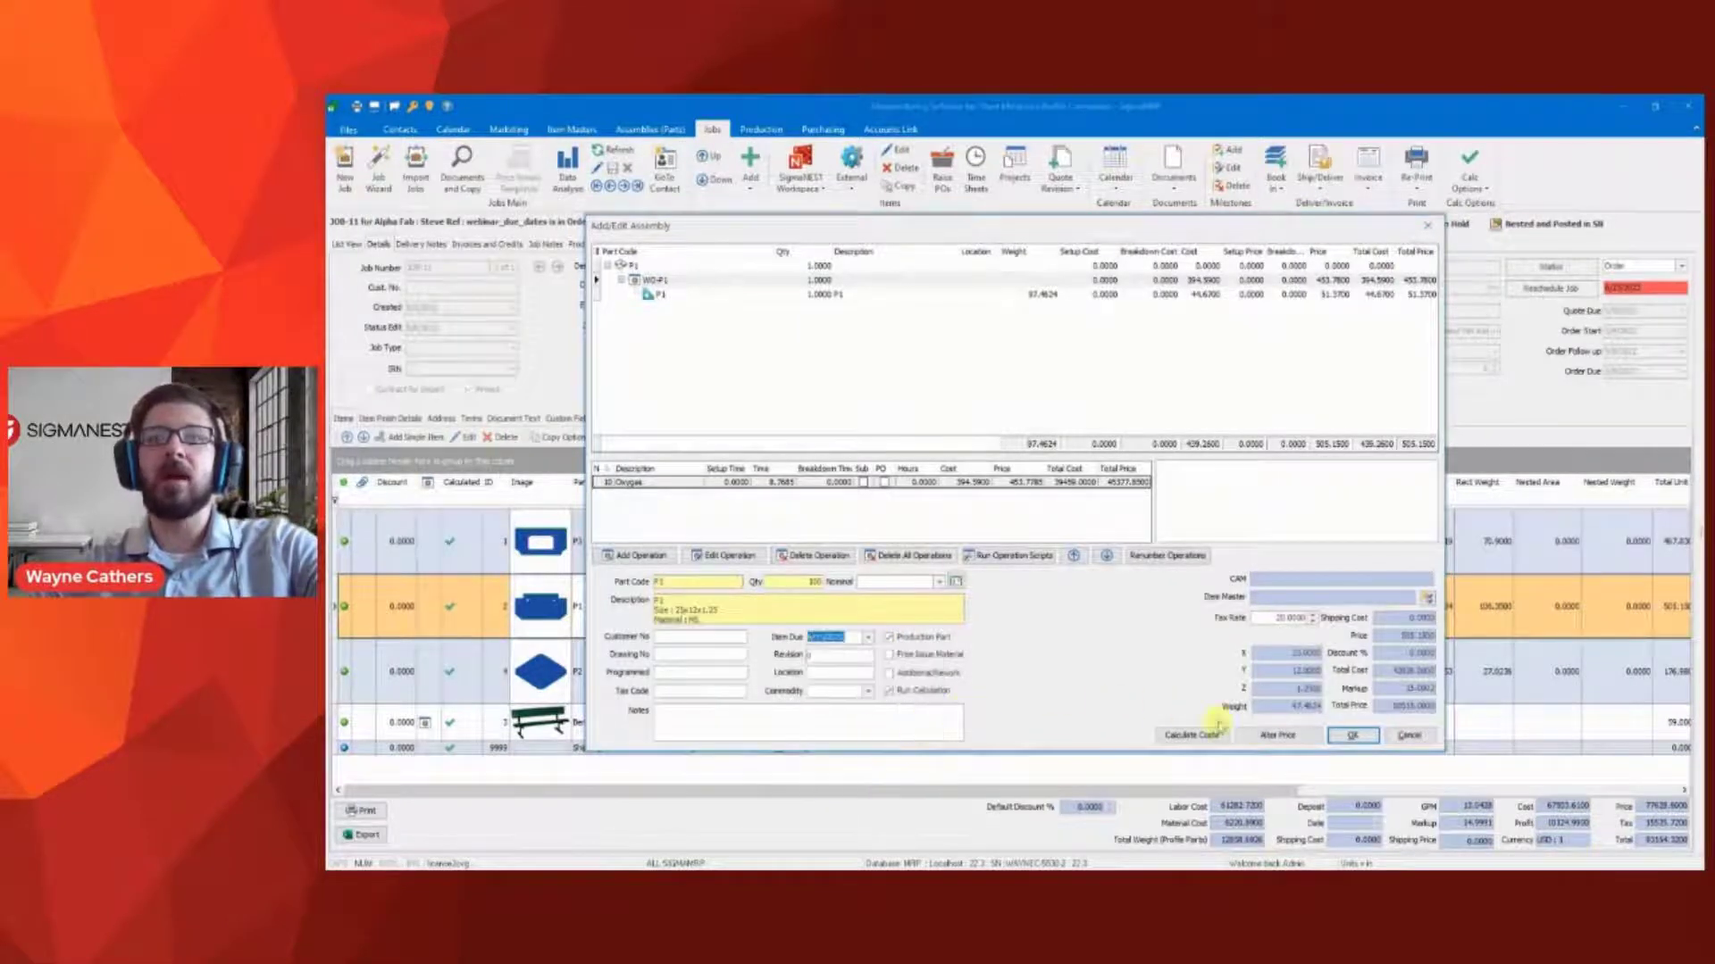
left_click(1356, 736)
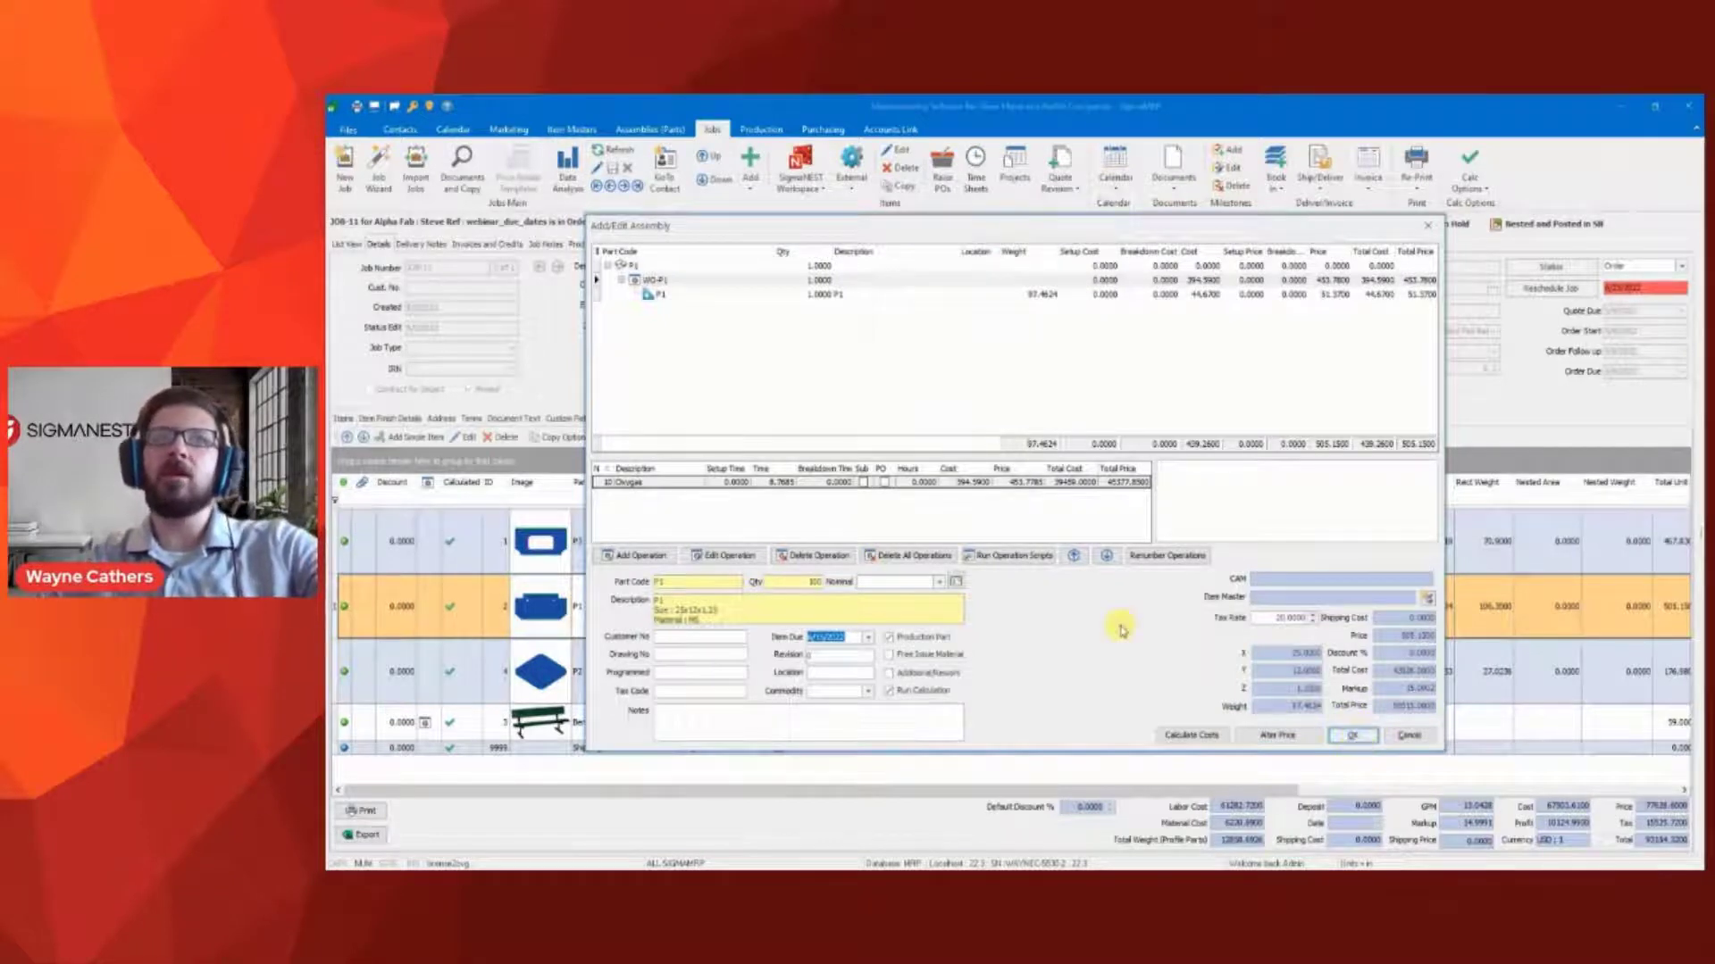
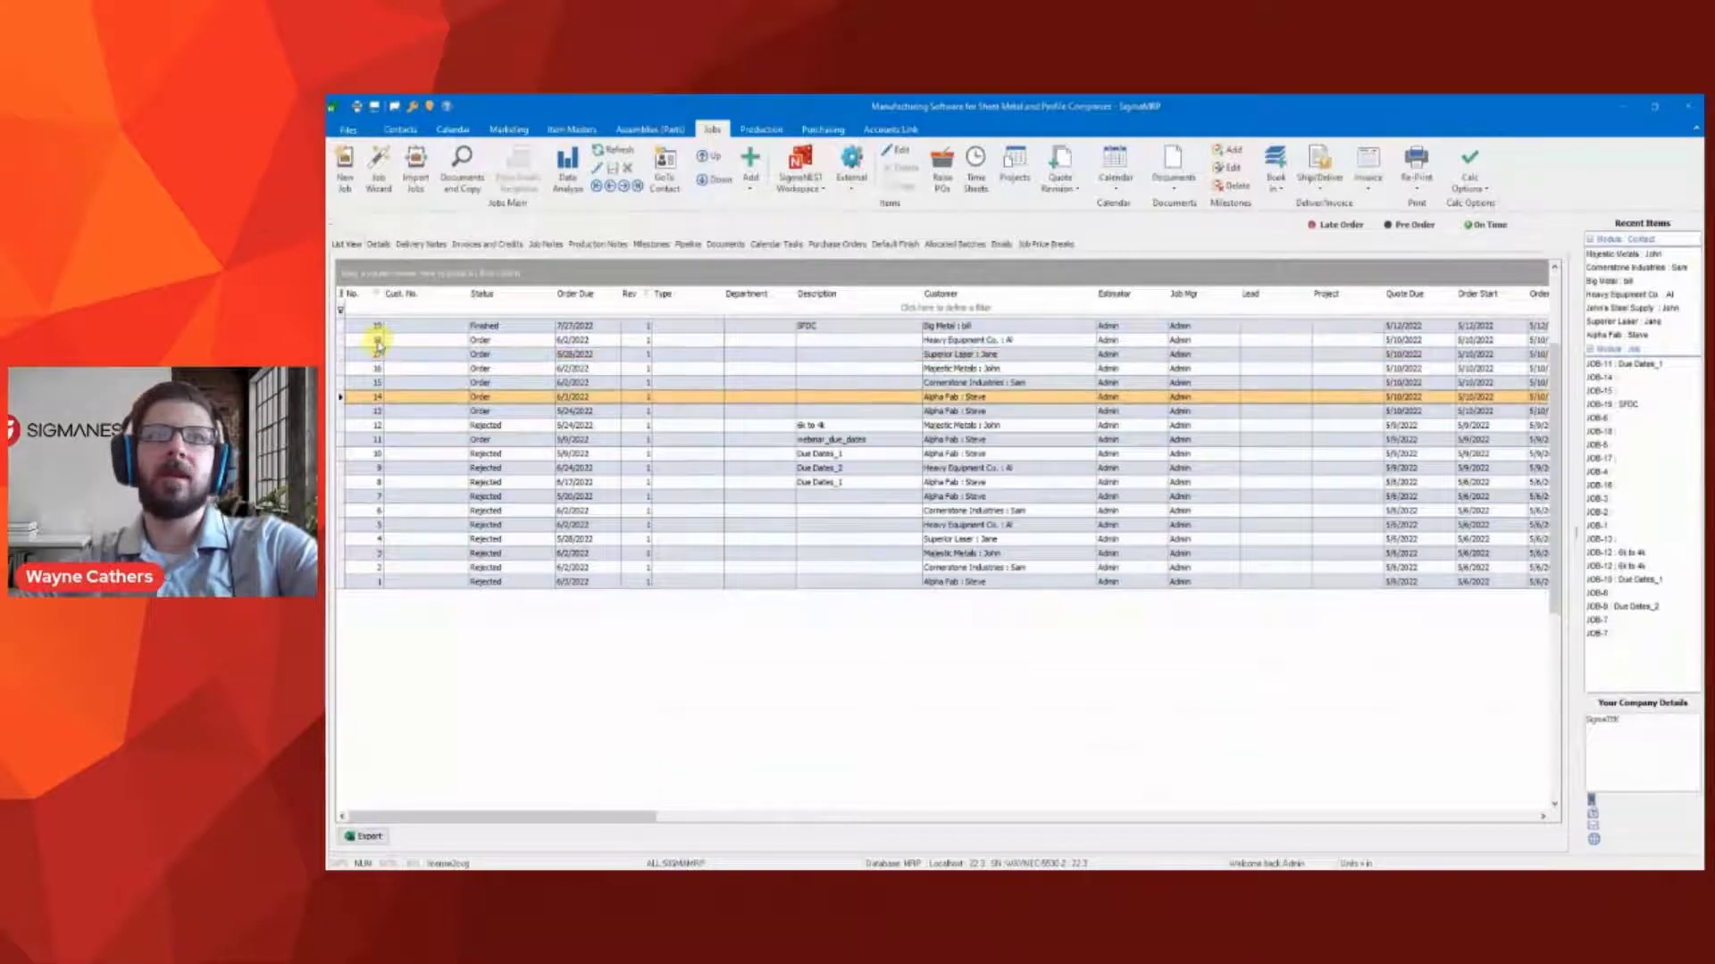
Compare the Order Due dates of jobs 18, 17 and 14 in the job list
key("Up")
key("Up")
key("Up")
key("Up")
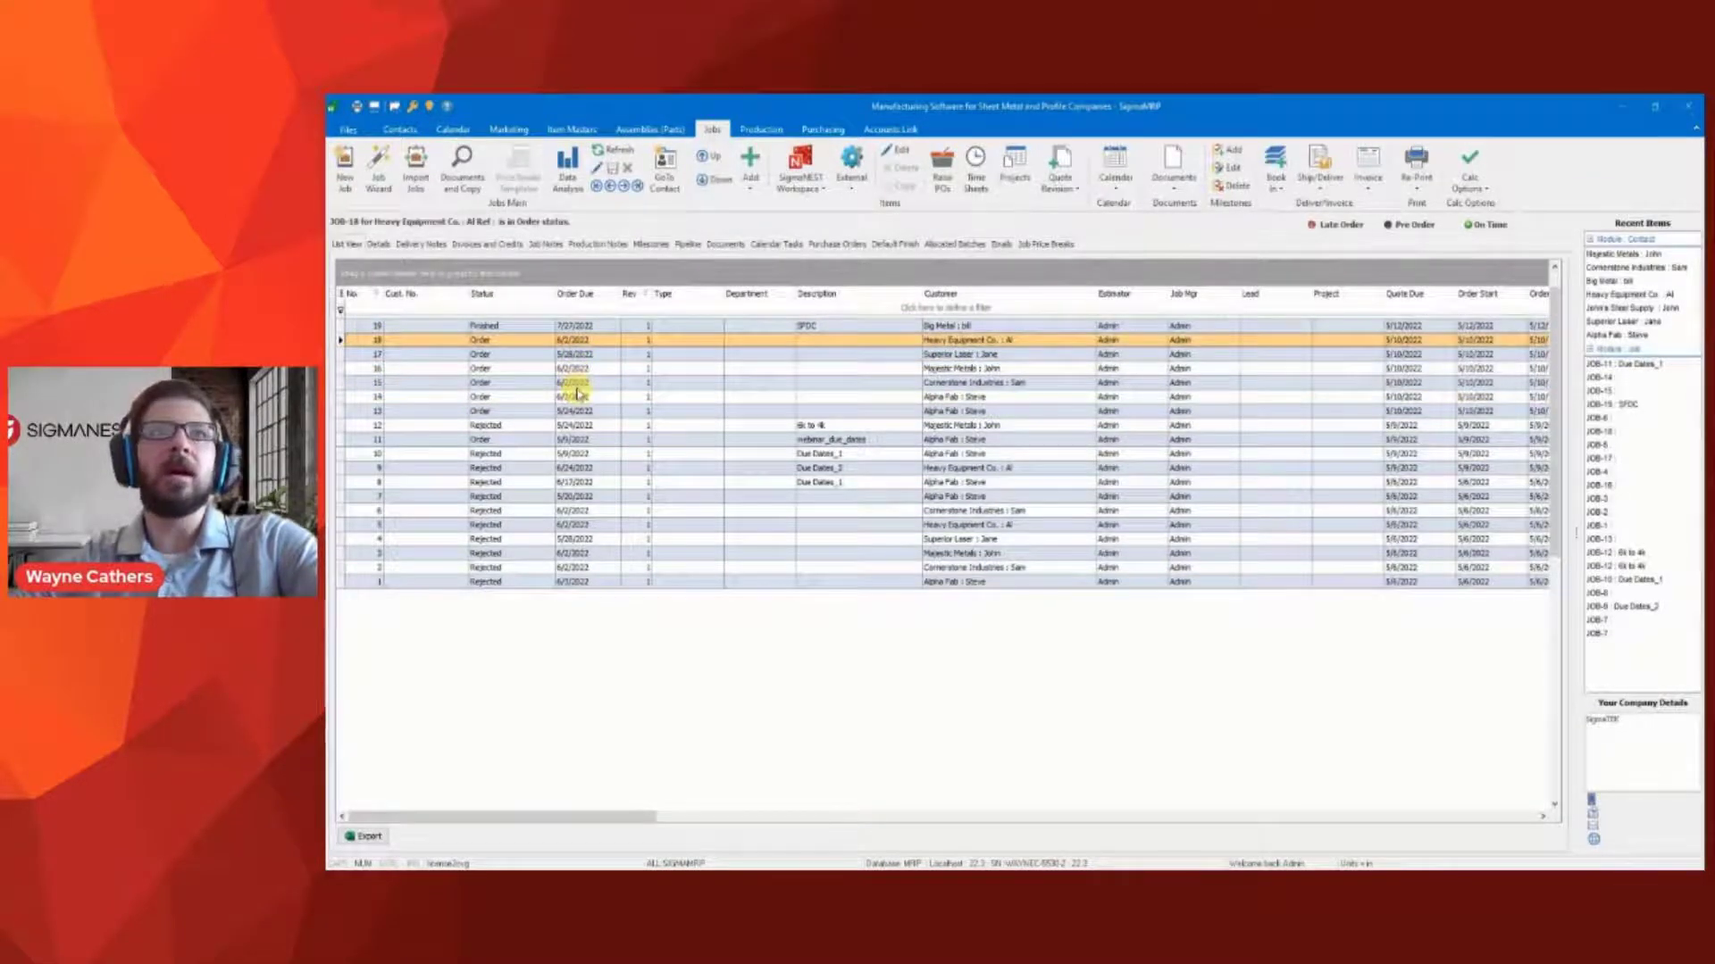
left_click(611, 356)
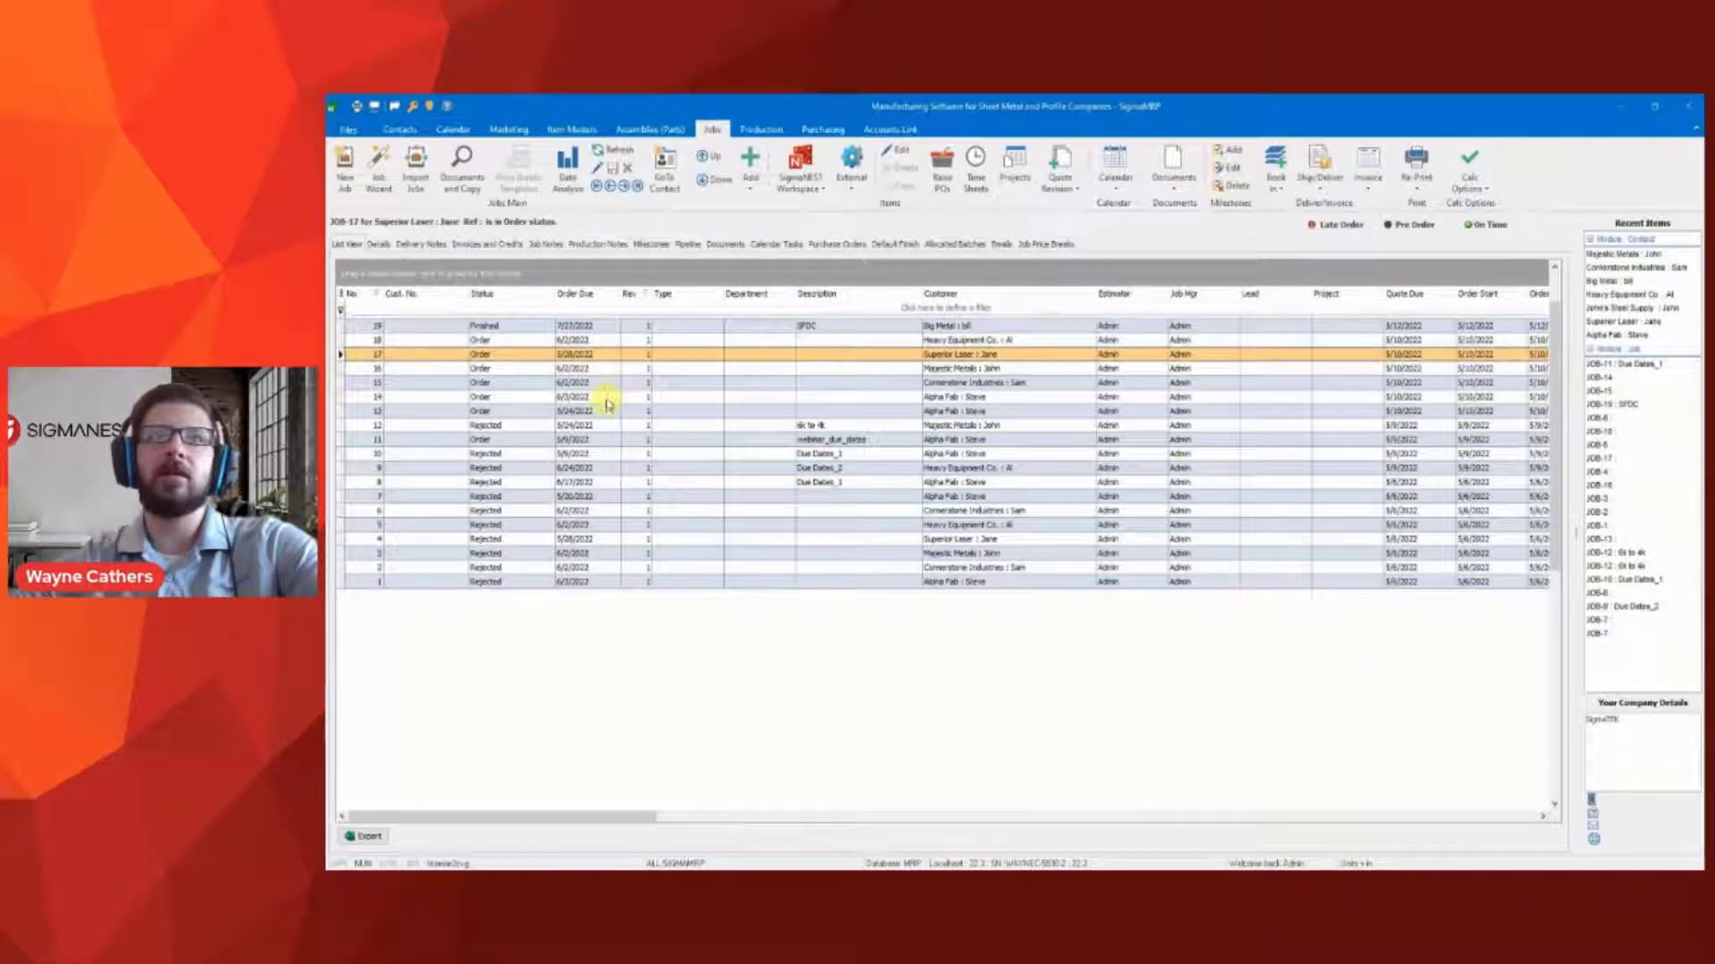
left_click(607, 397)
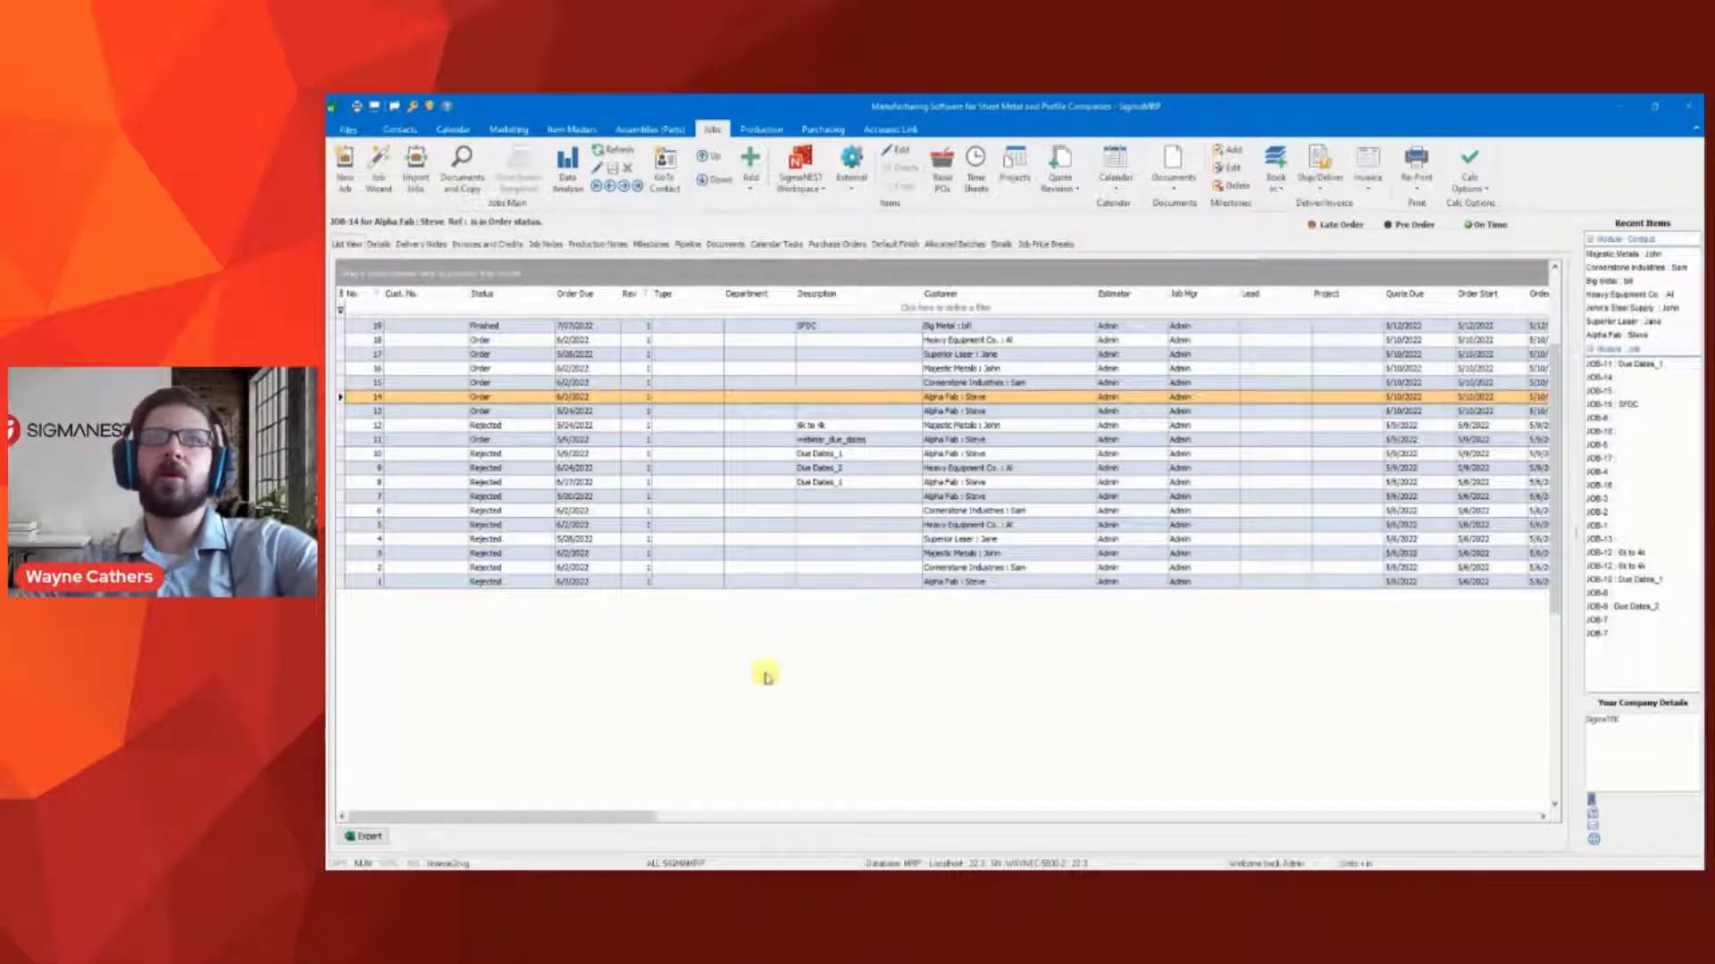
Switch to SigmaNEST and open the list of work order parts
left_click(750, 795)
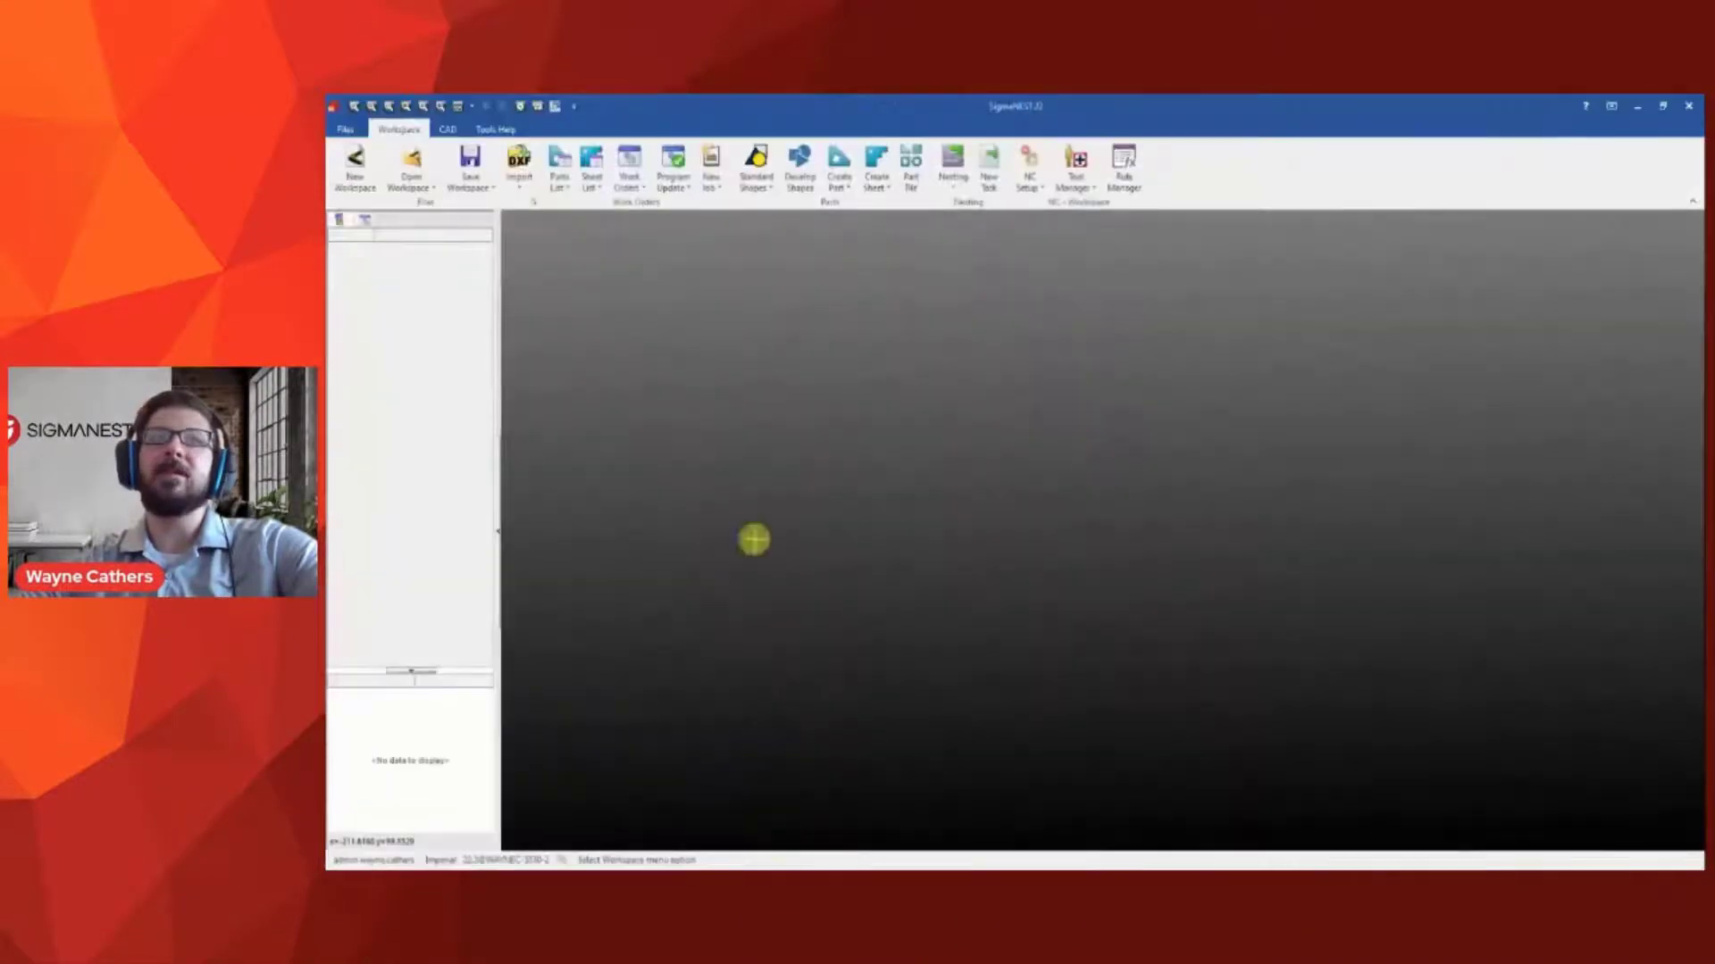
left_click(632, 195)
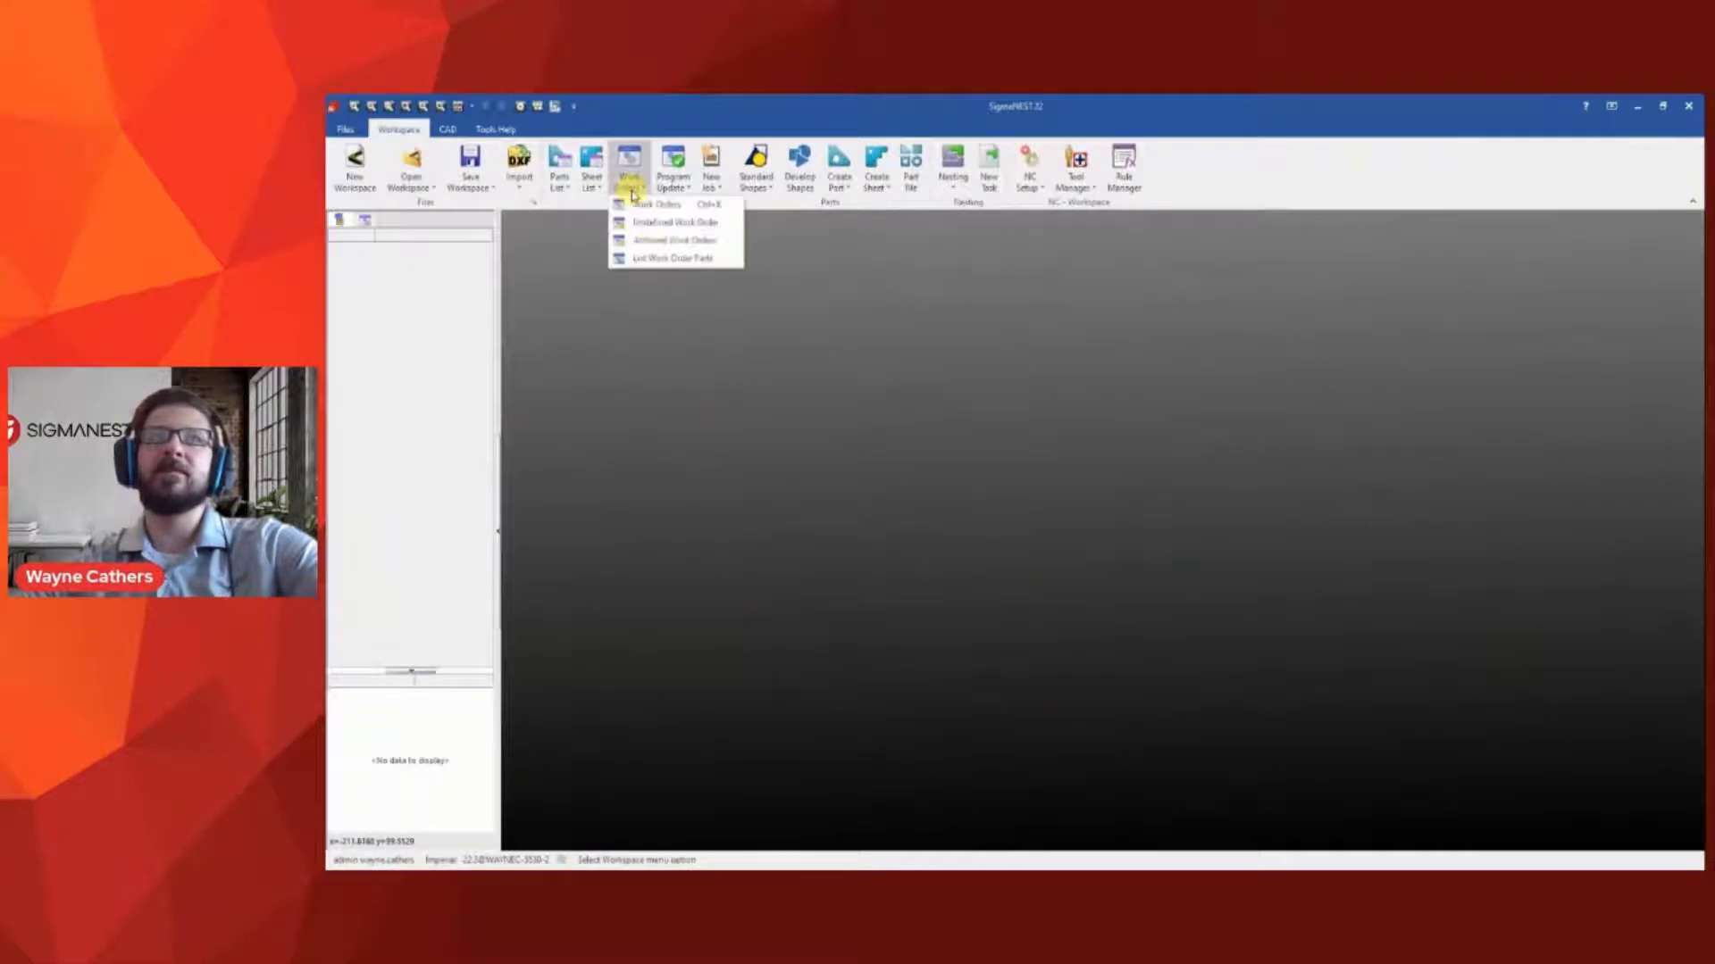
left_click(666, 264)
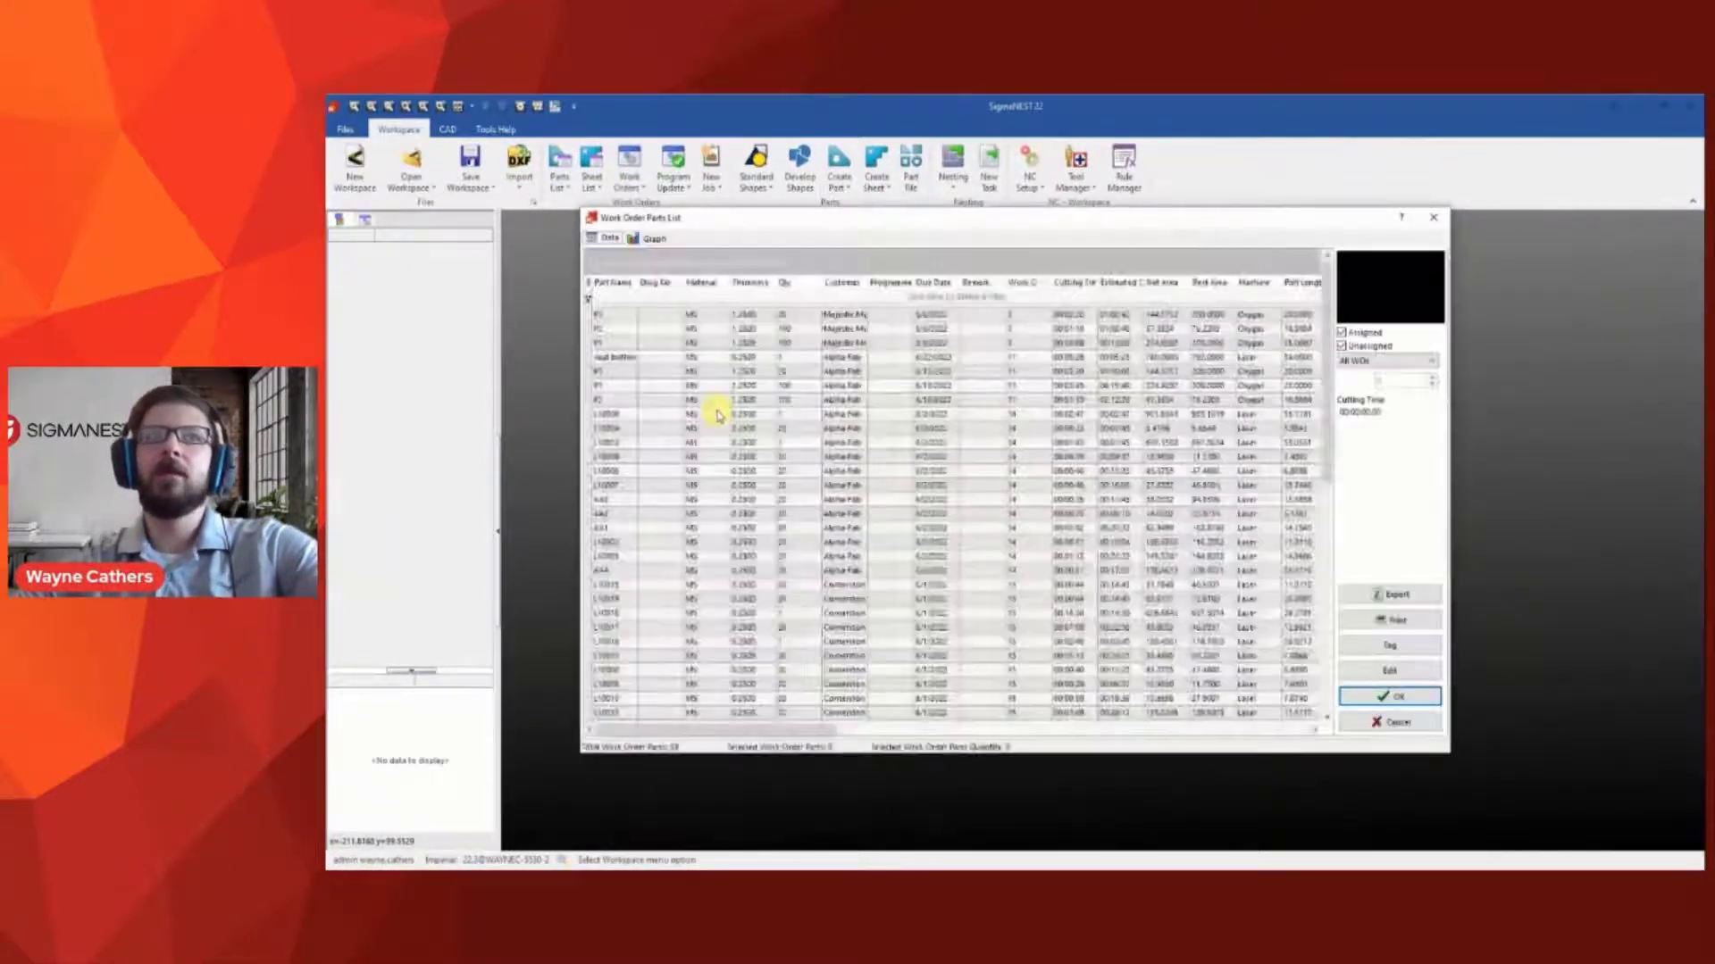
Select all parts of work orders 14 to 18, from L10006 to the end of the list, and load them into the workspace
left_click(1033, 420)
scroll(1033, 420, "down", 10)
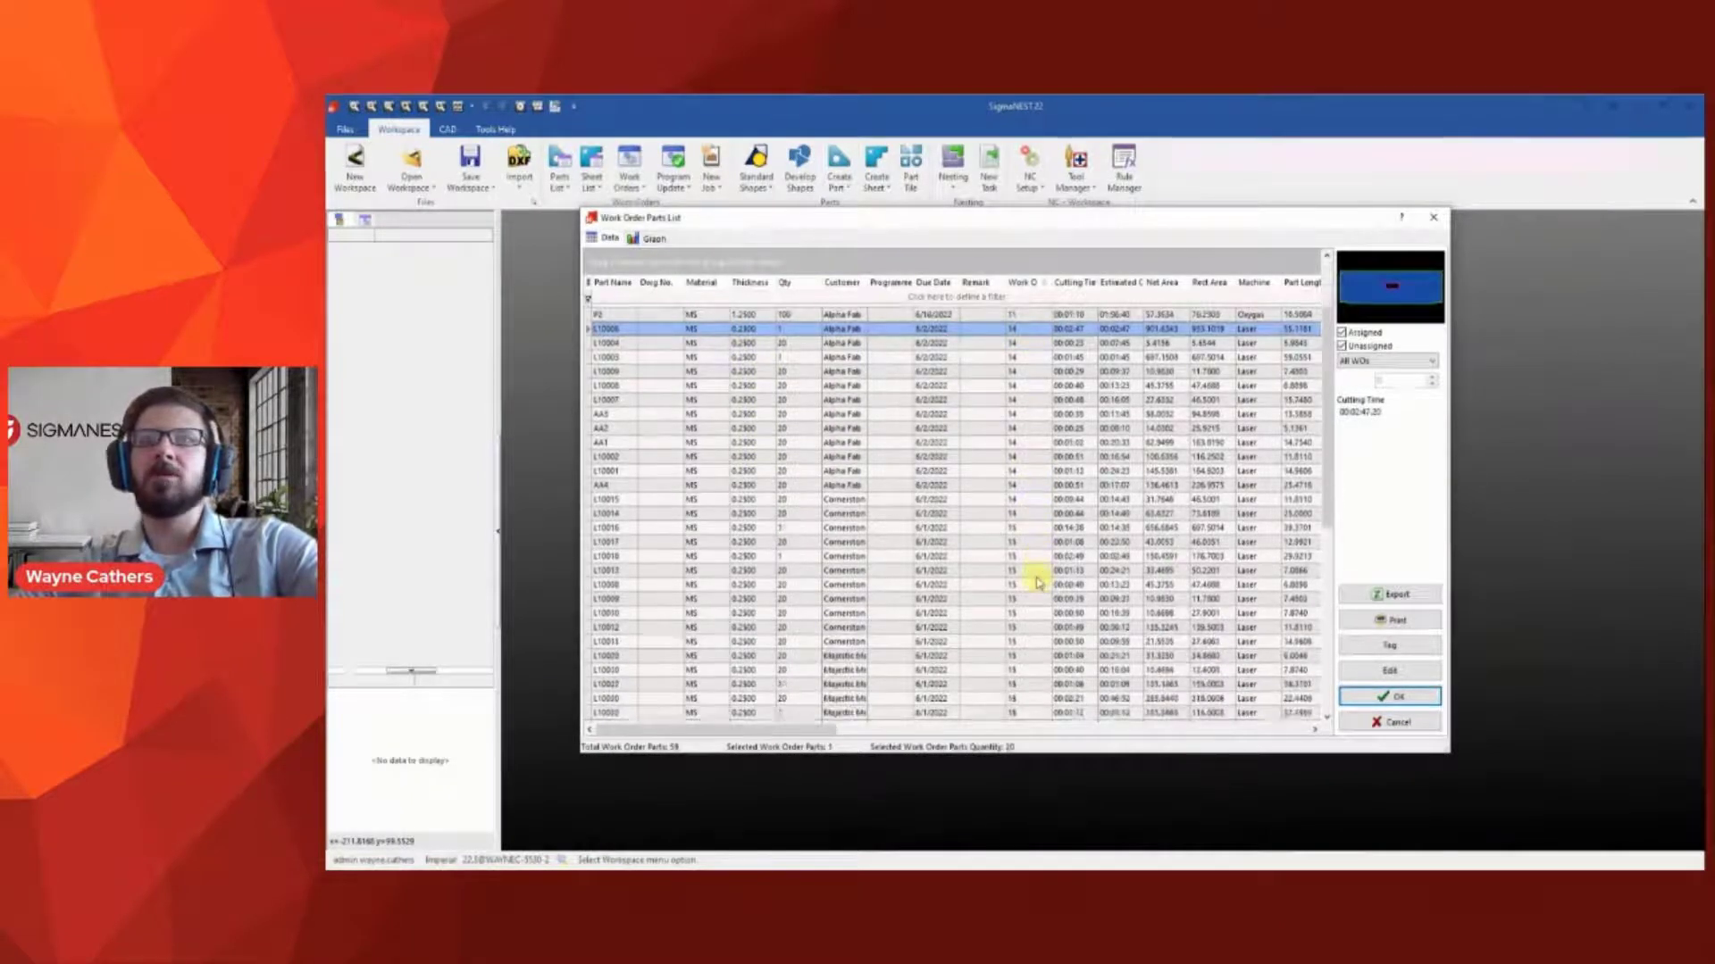
scroll(1039, 705, "down", 1)
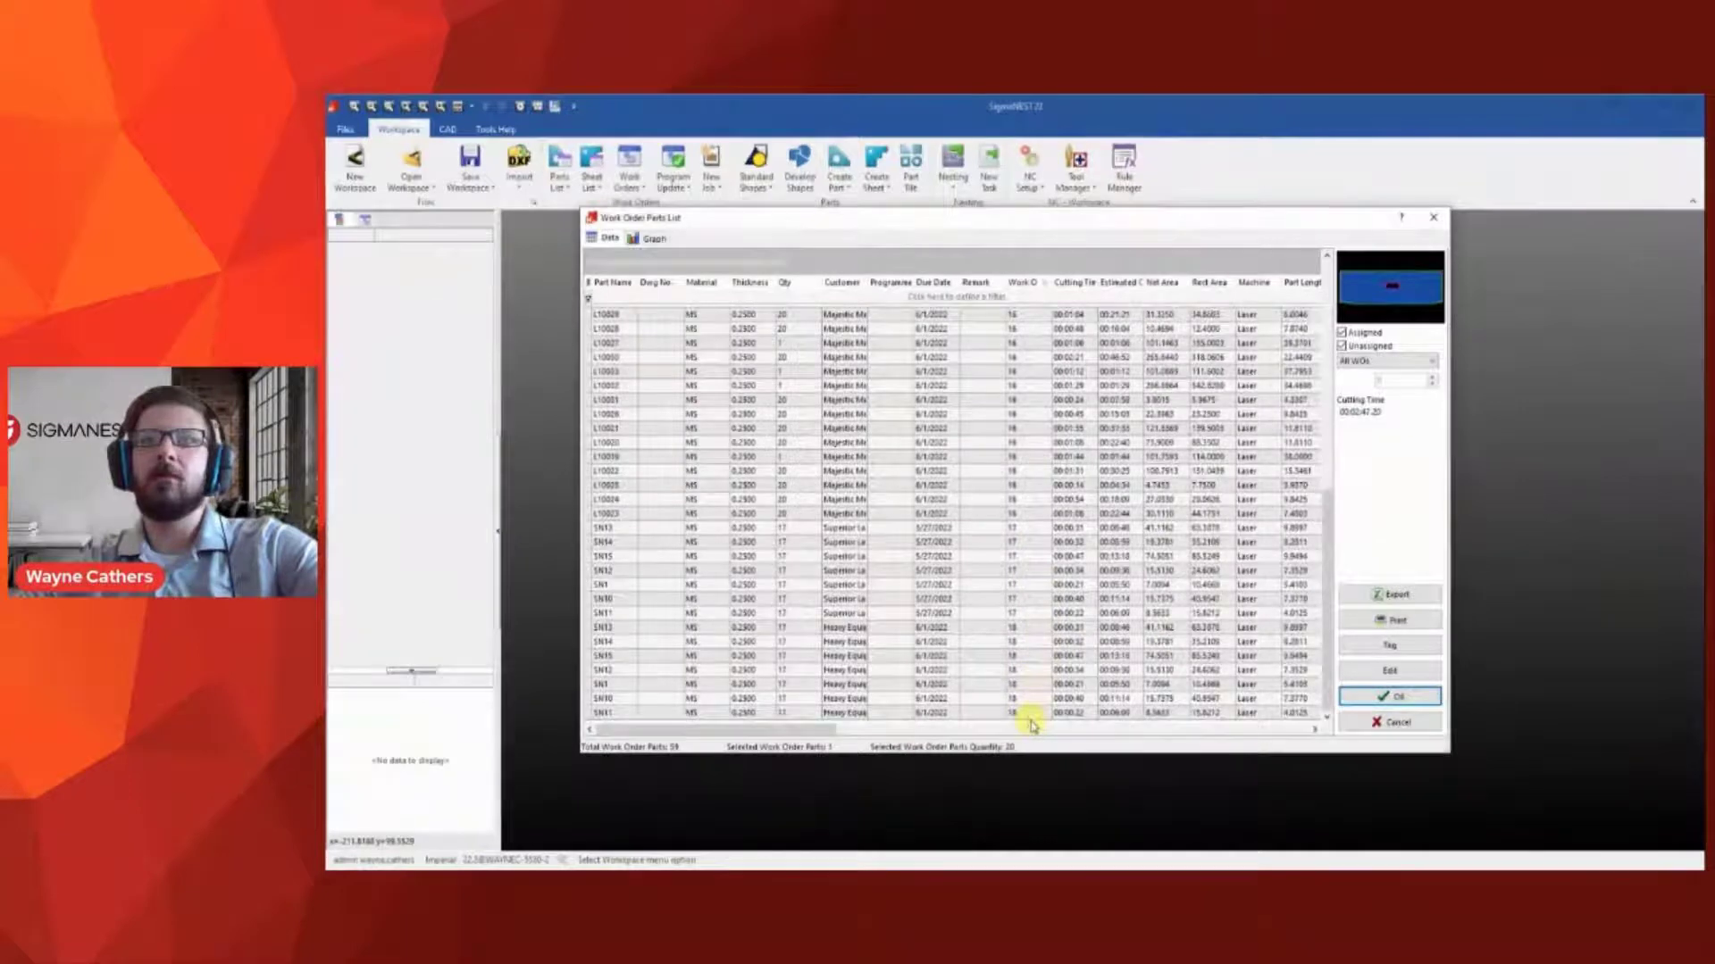
left_click(1031, 714, "shift")
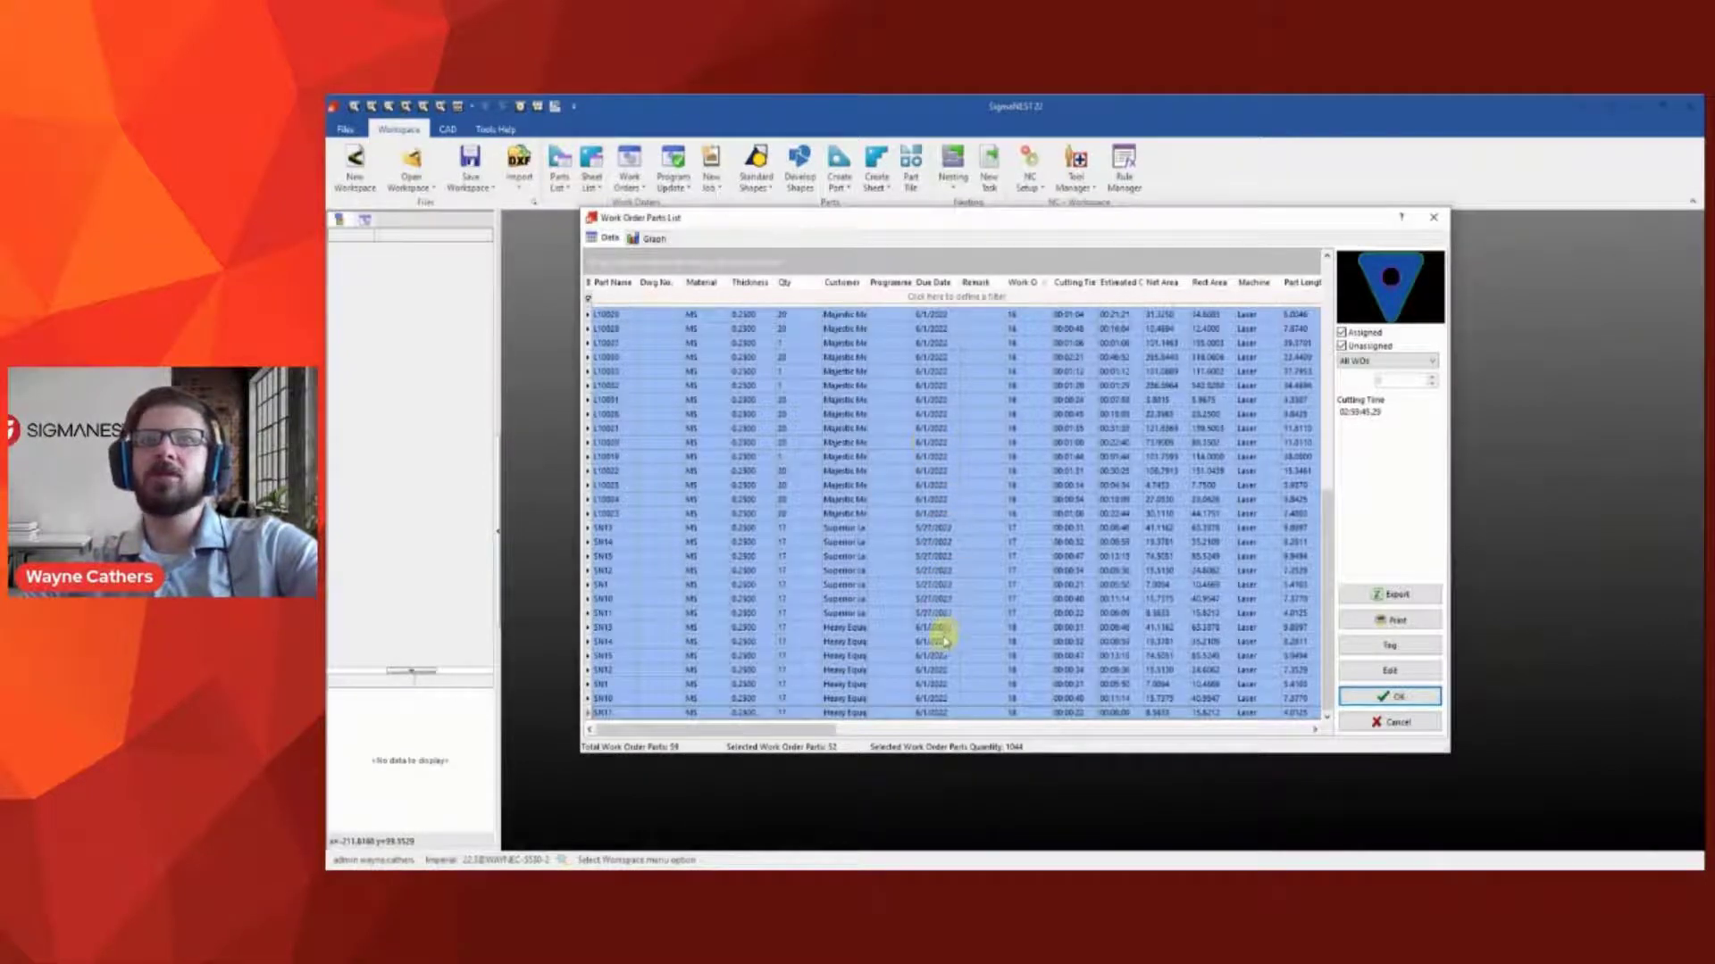
scroll(968, 562, "up", 6)
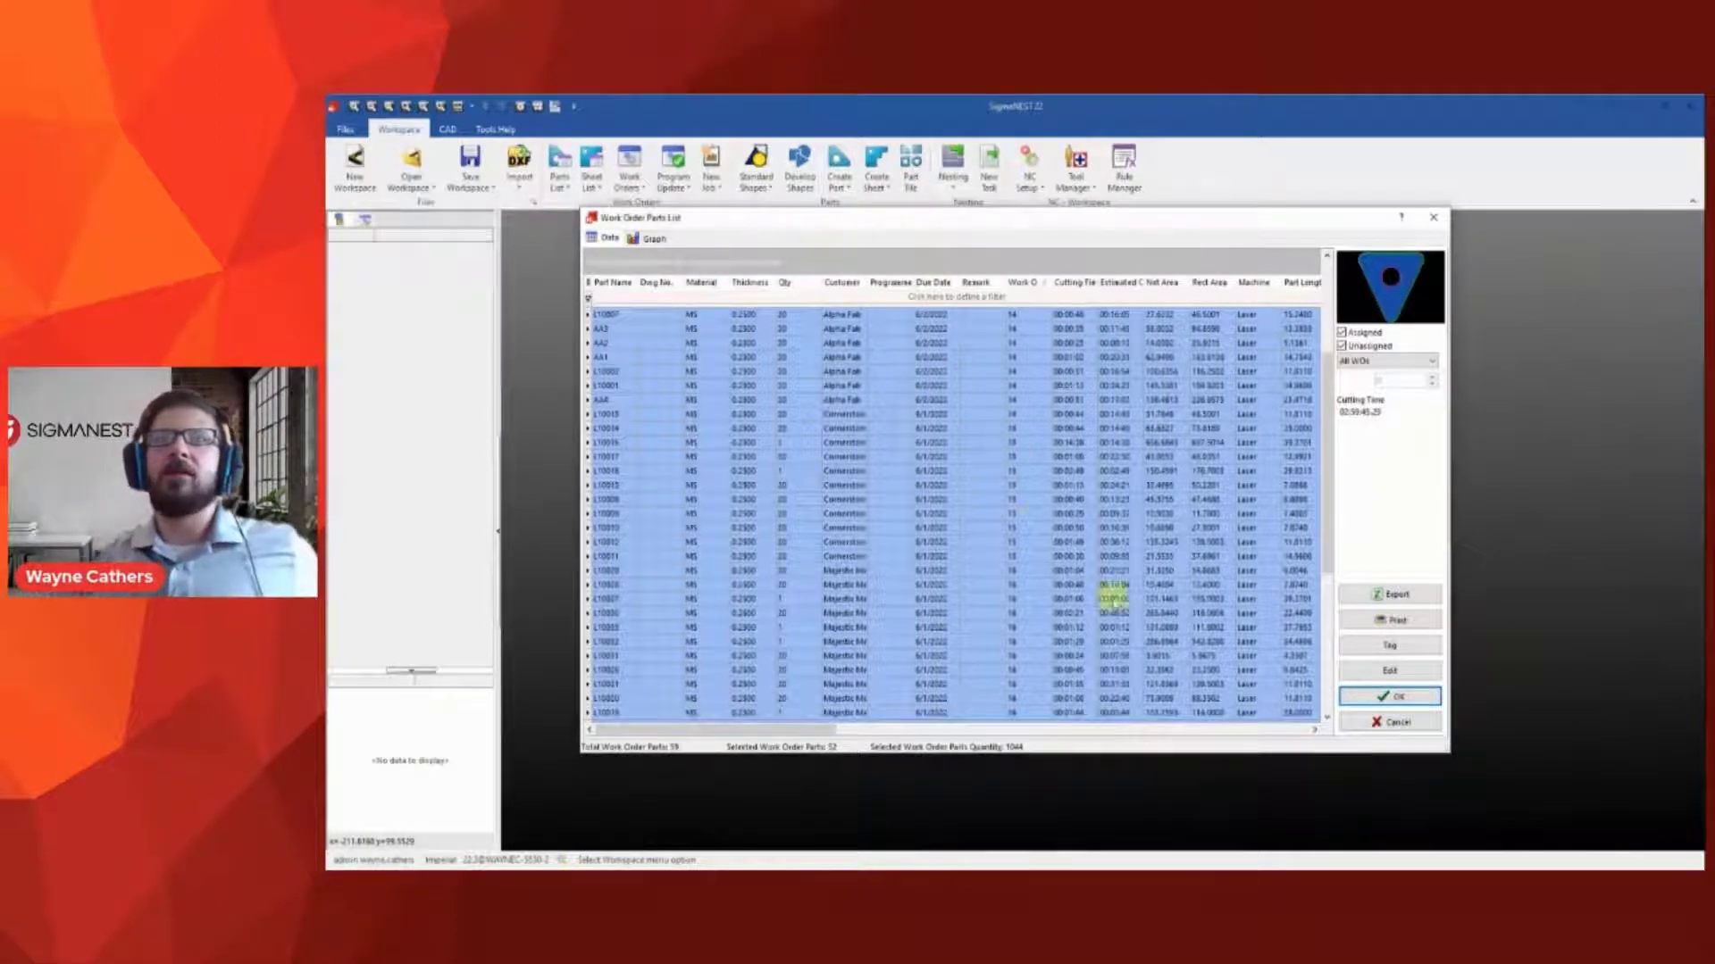
left_click(1359, 701)
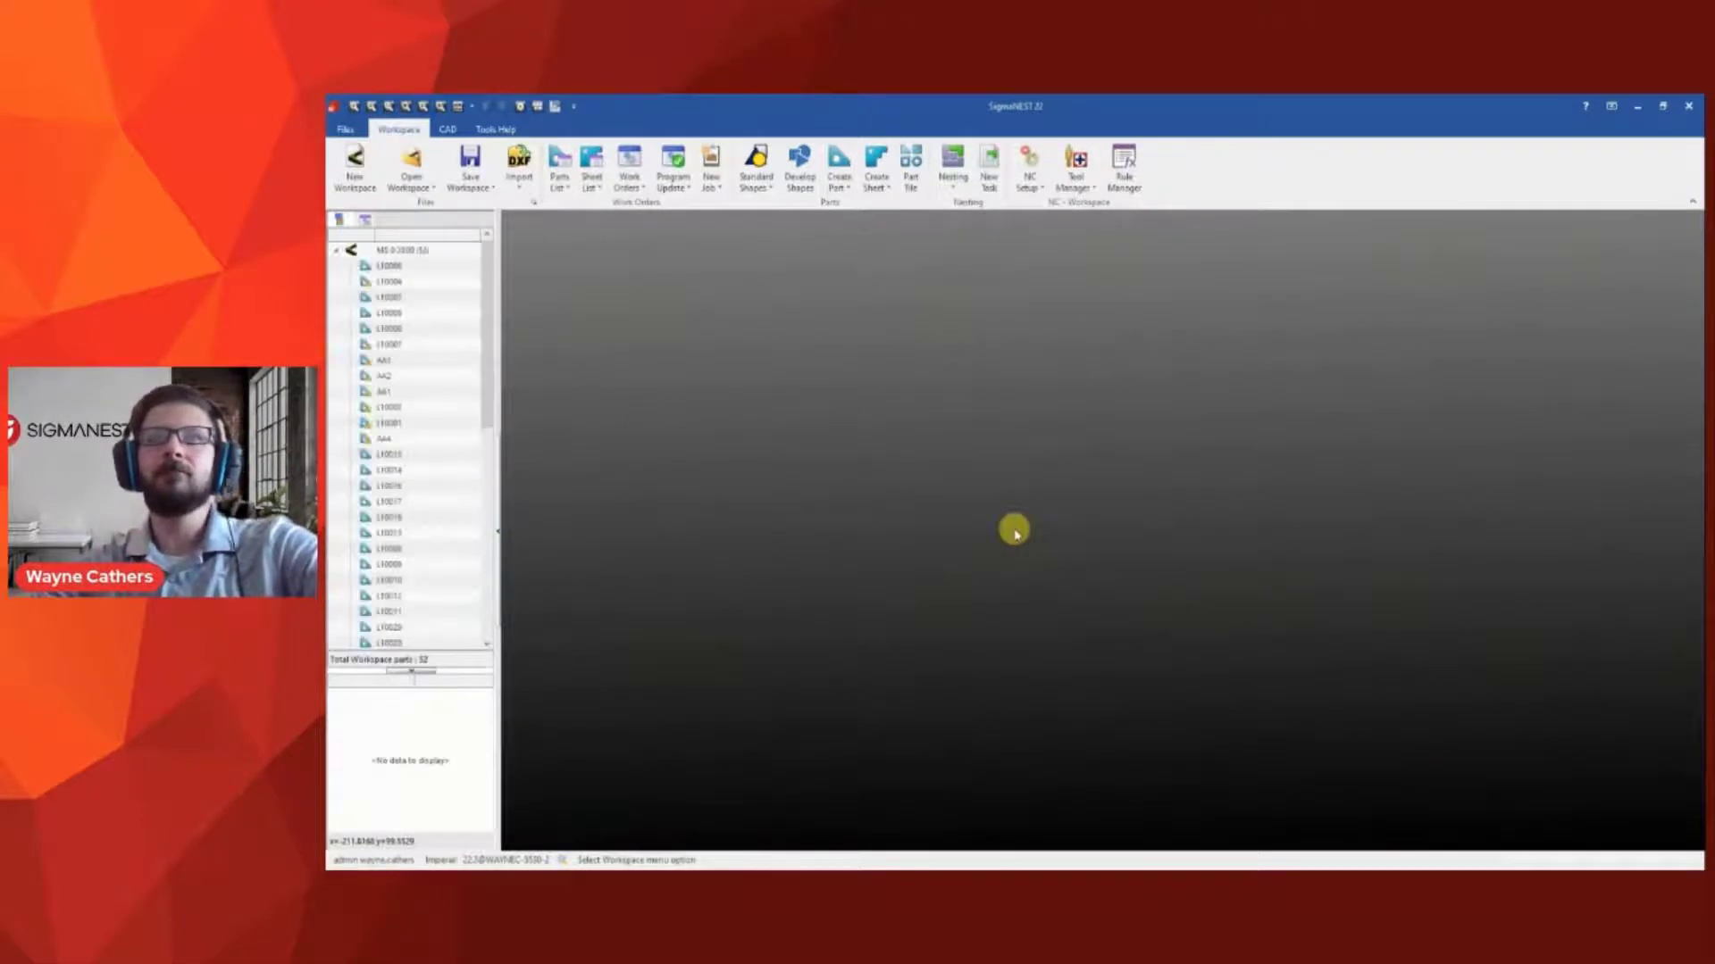
Tile the loaded parts in the workspace and check the work order numbers and due dates of several differently coloured parts
left_click(910, 165)
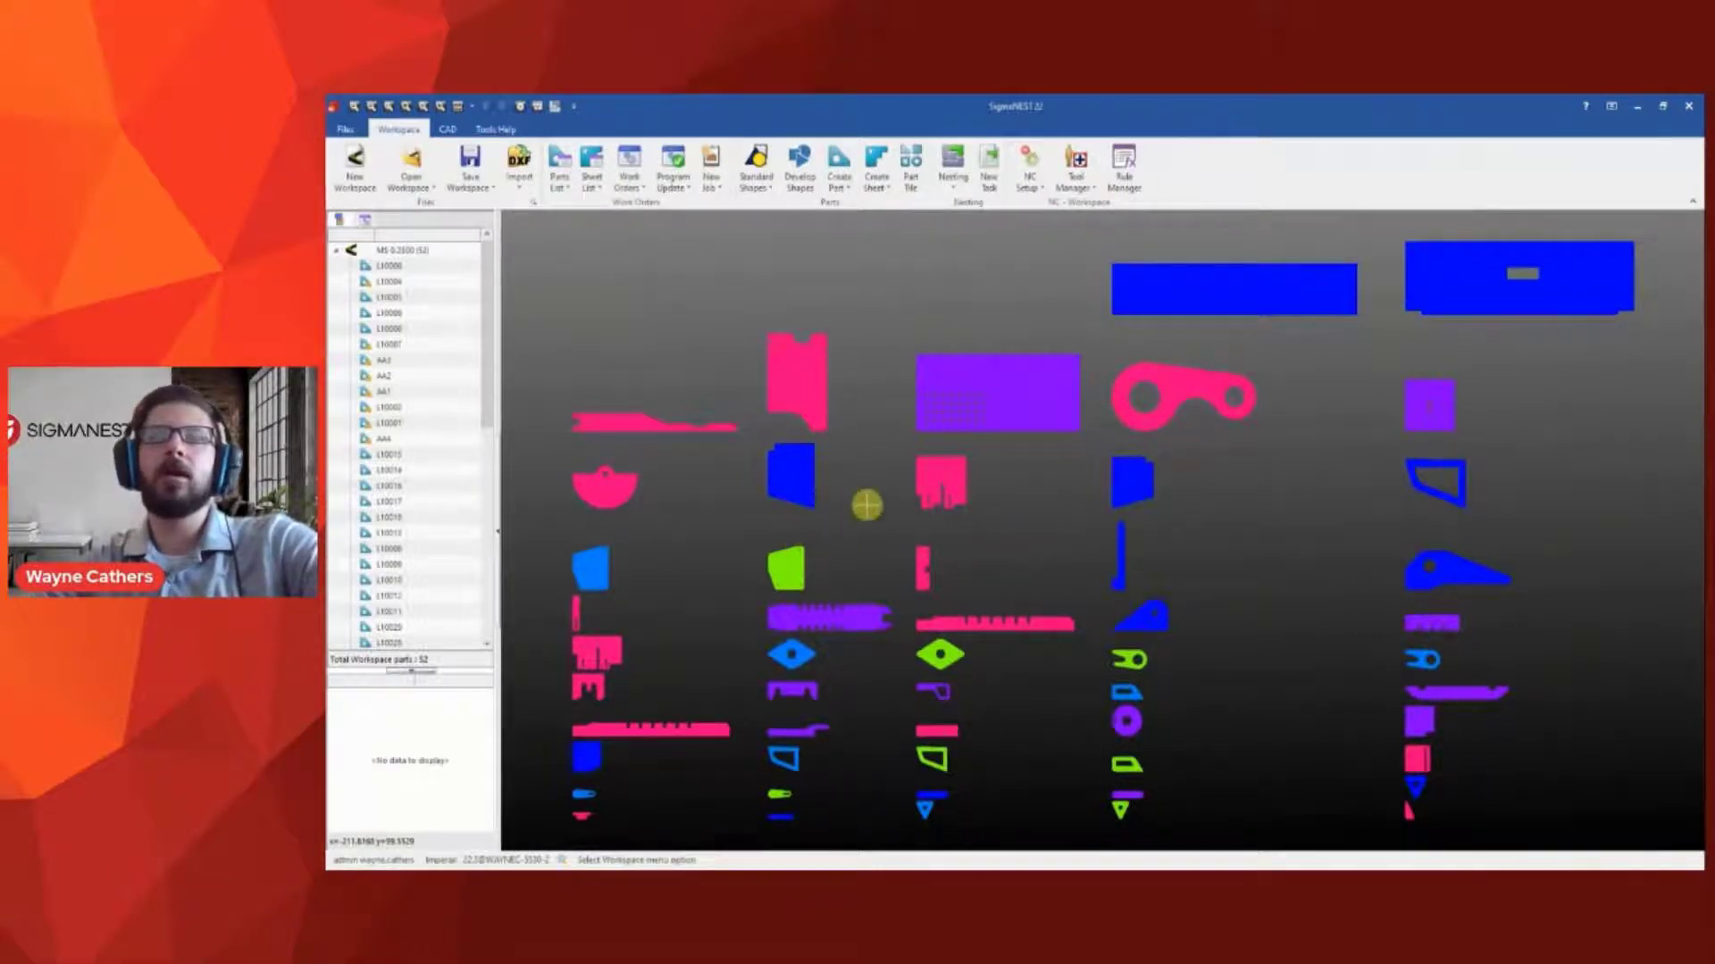
left_click(797, 569)
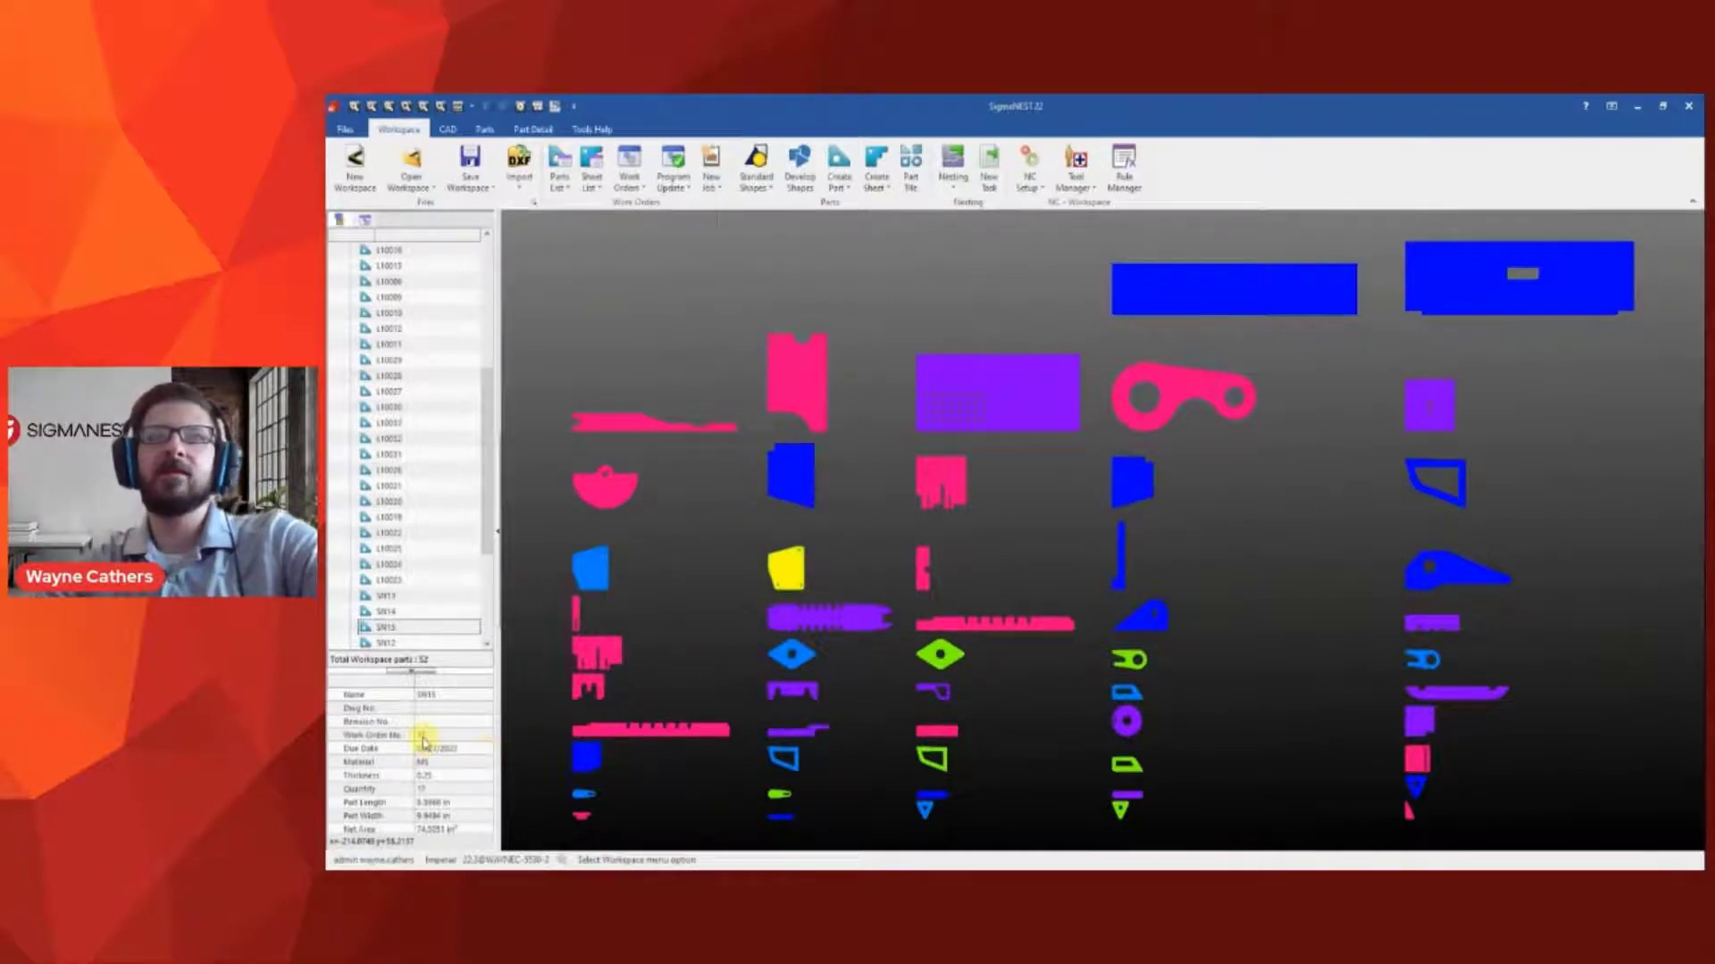
left_click(807, 375)
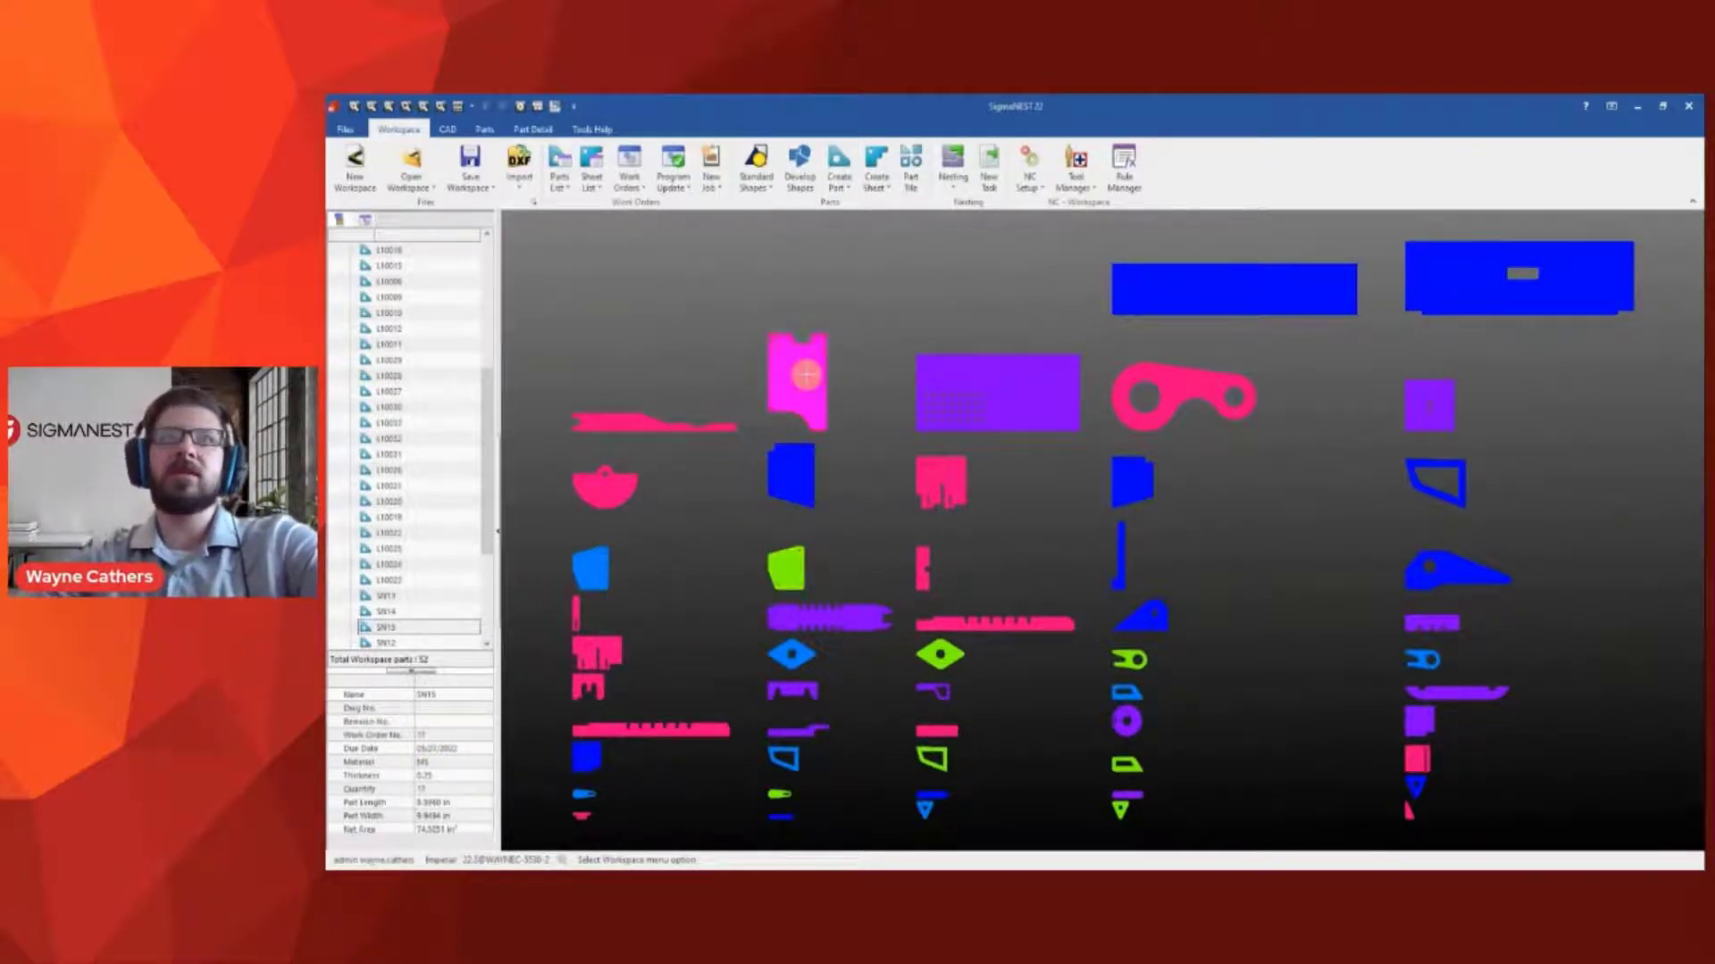
left_click(796, 478)
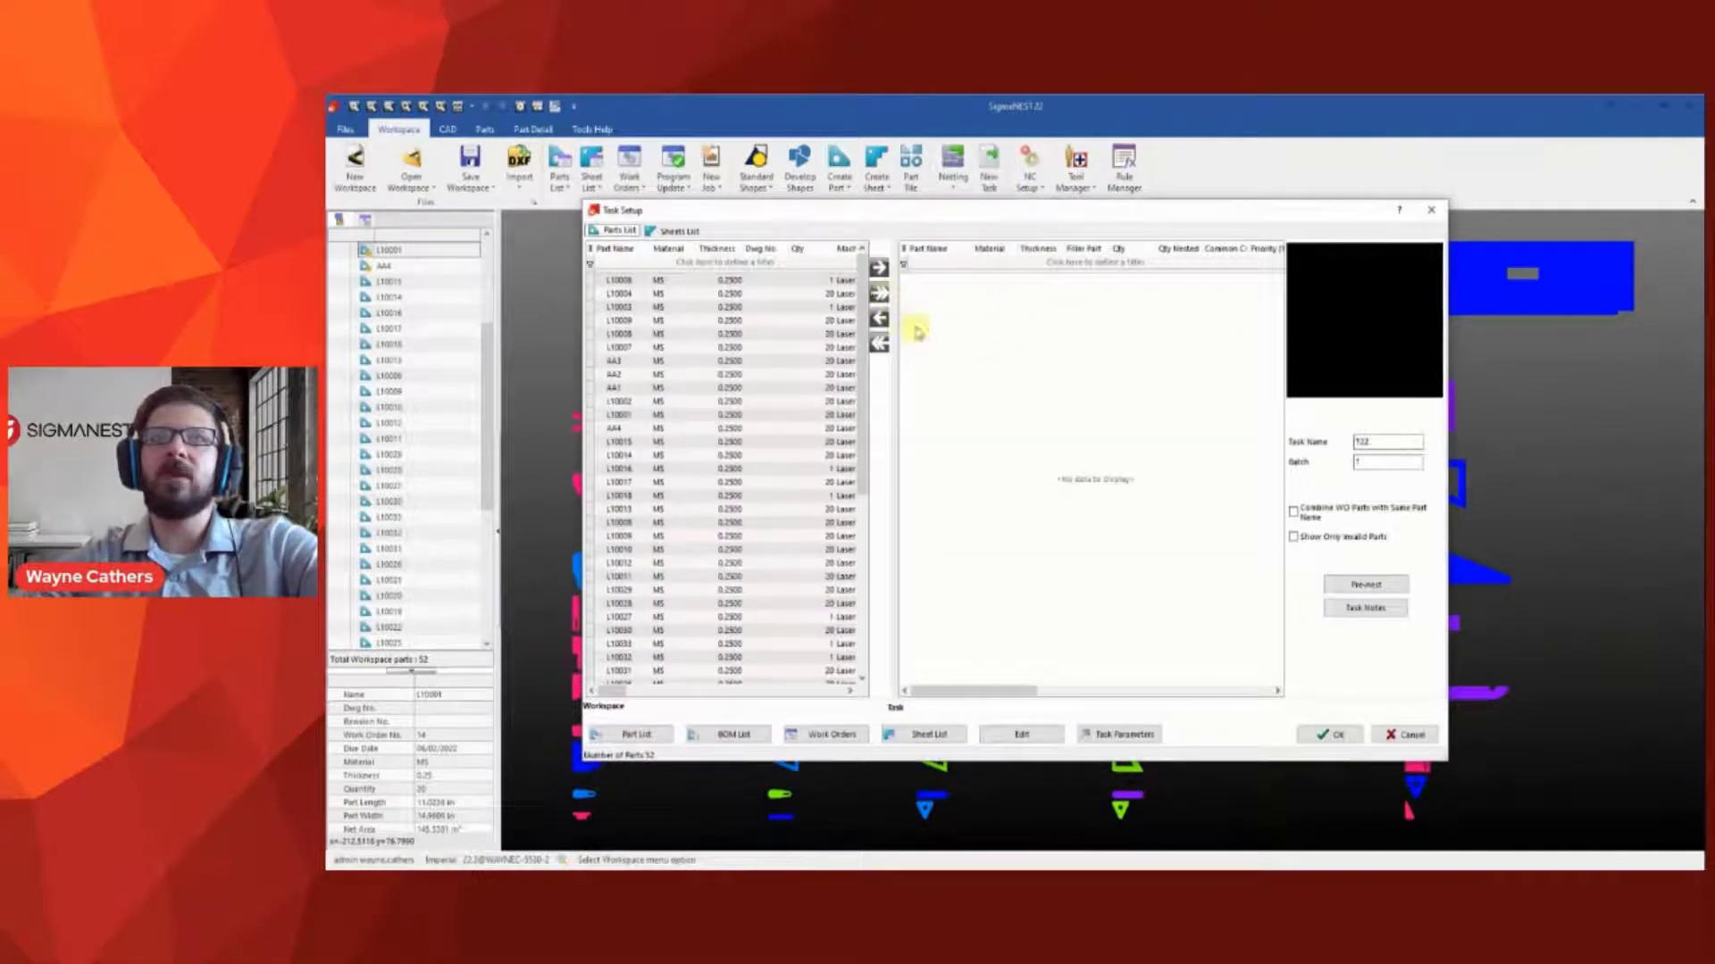
Create nesting task T22 from all workspace parts, reviewing the advanced task parameters and keeping the group option Do Not Group
left_click(1117, 730)
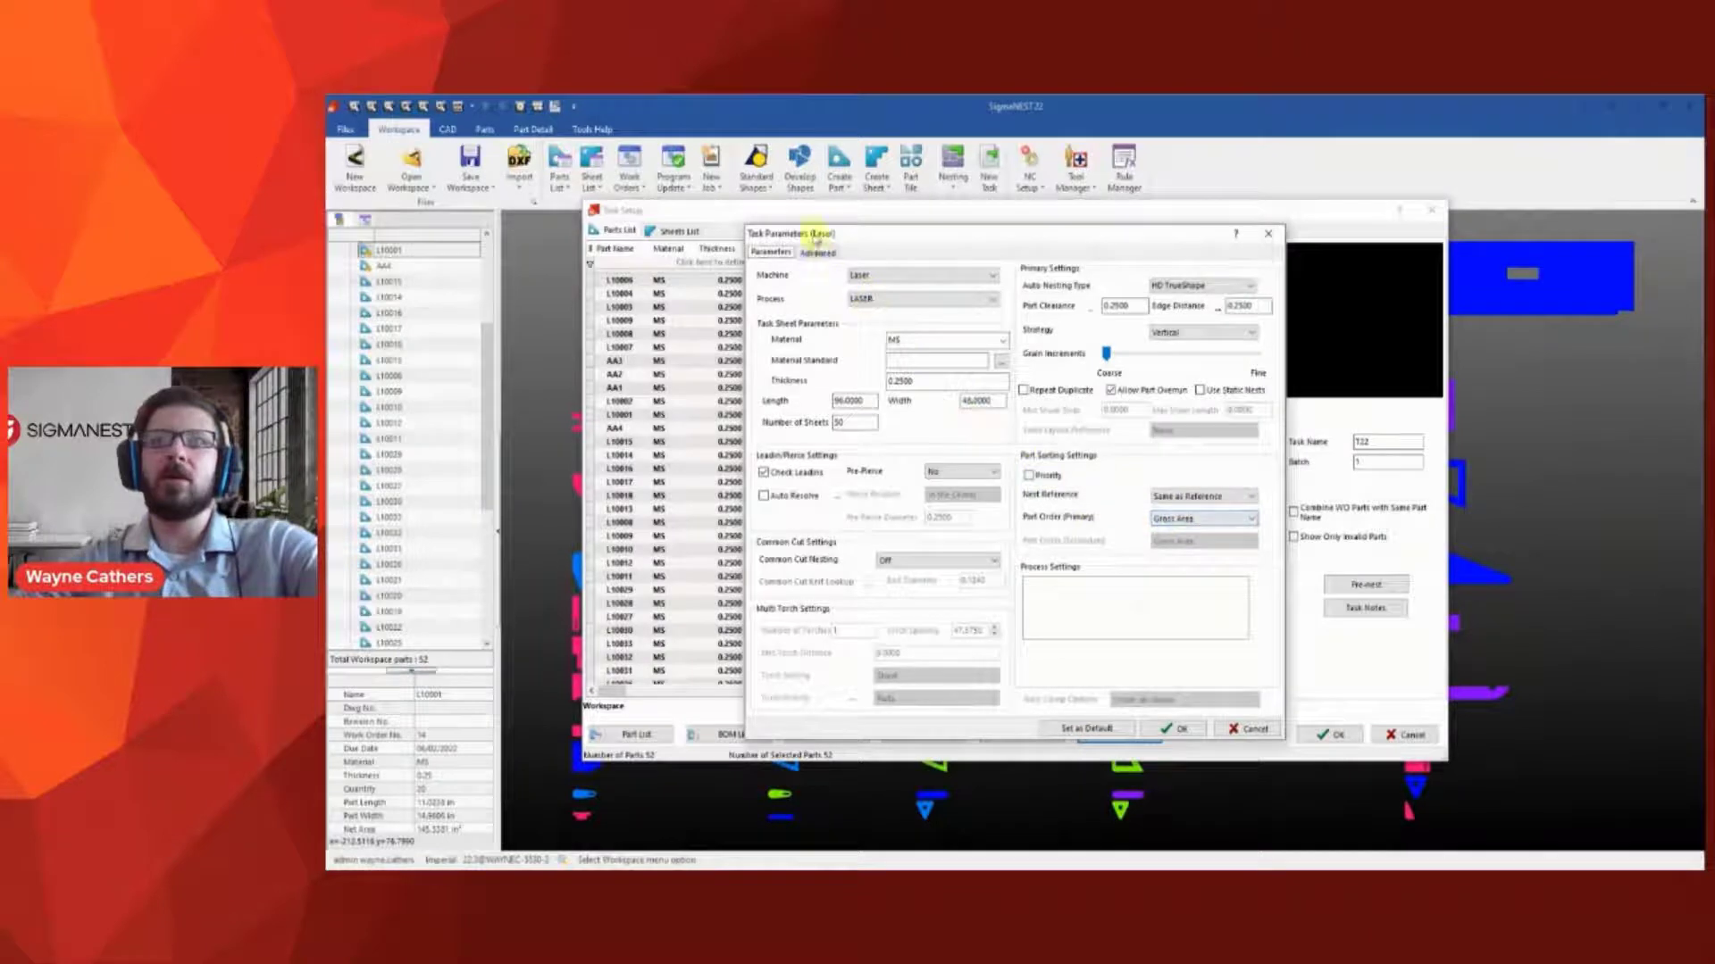
left_click(818, 254)
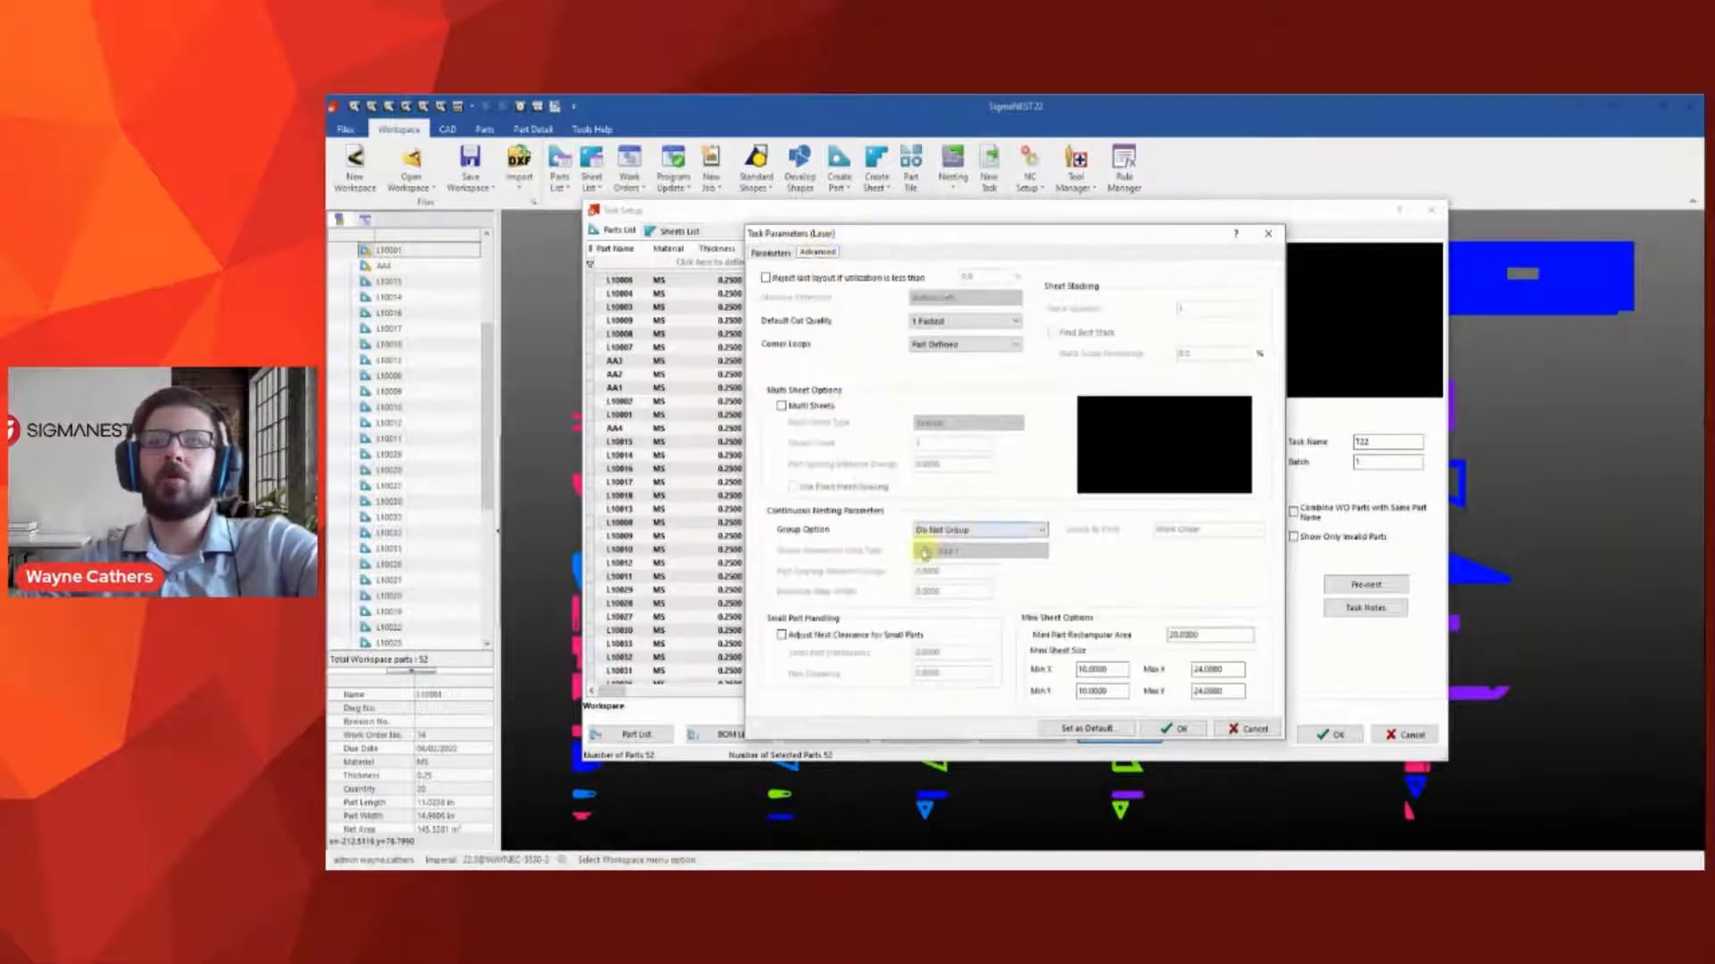
left_click(1179, 729)
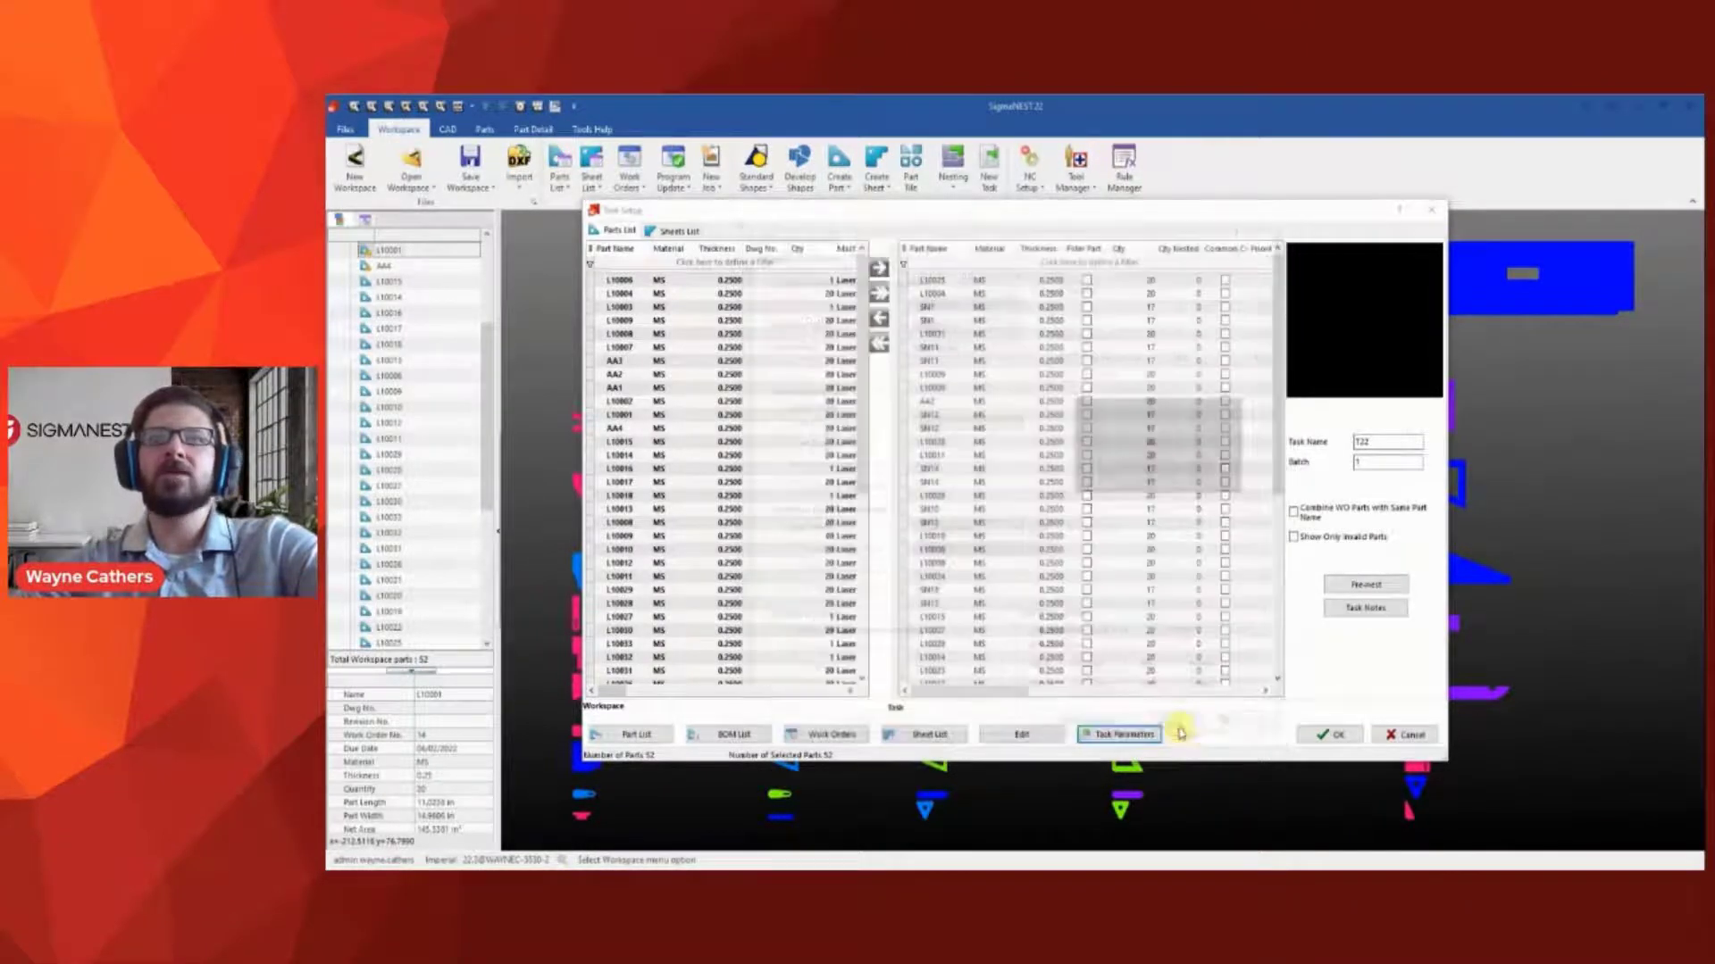
left_click(1324, 734)
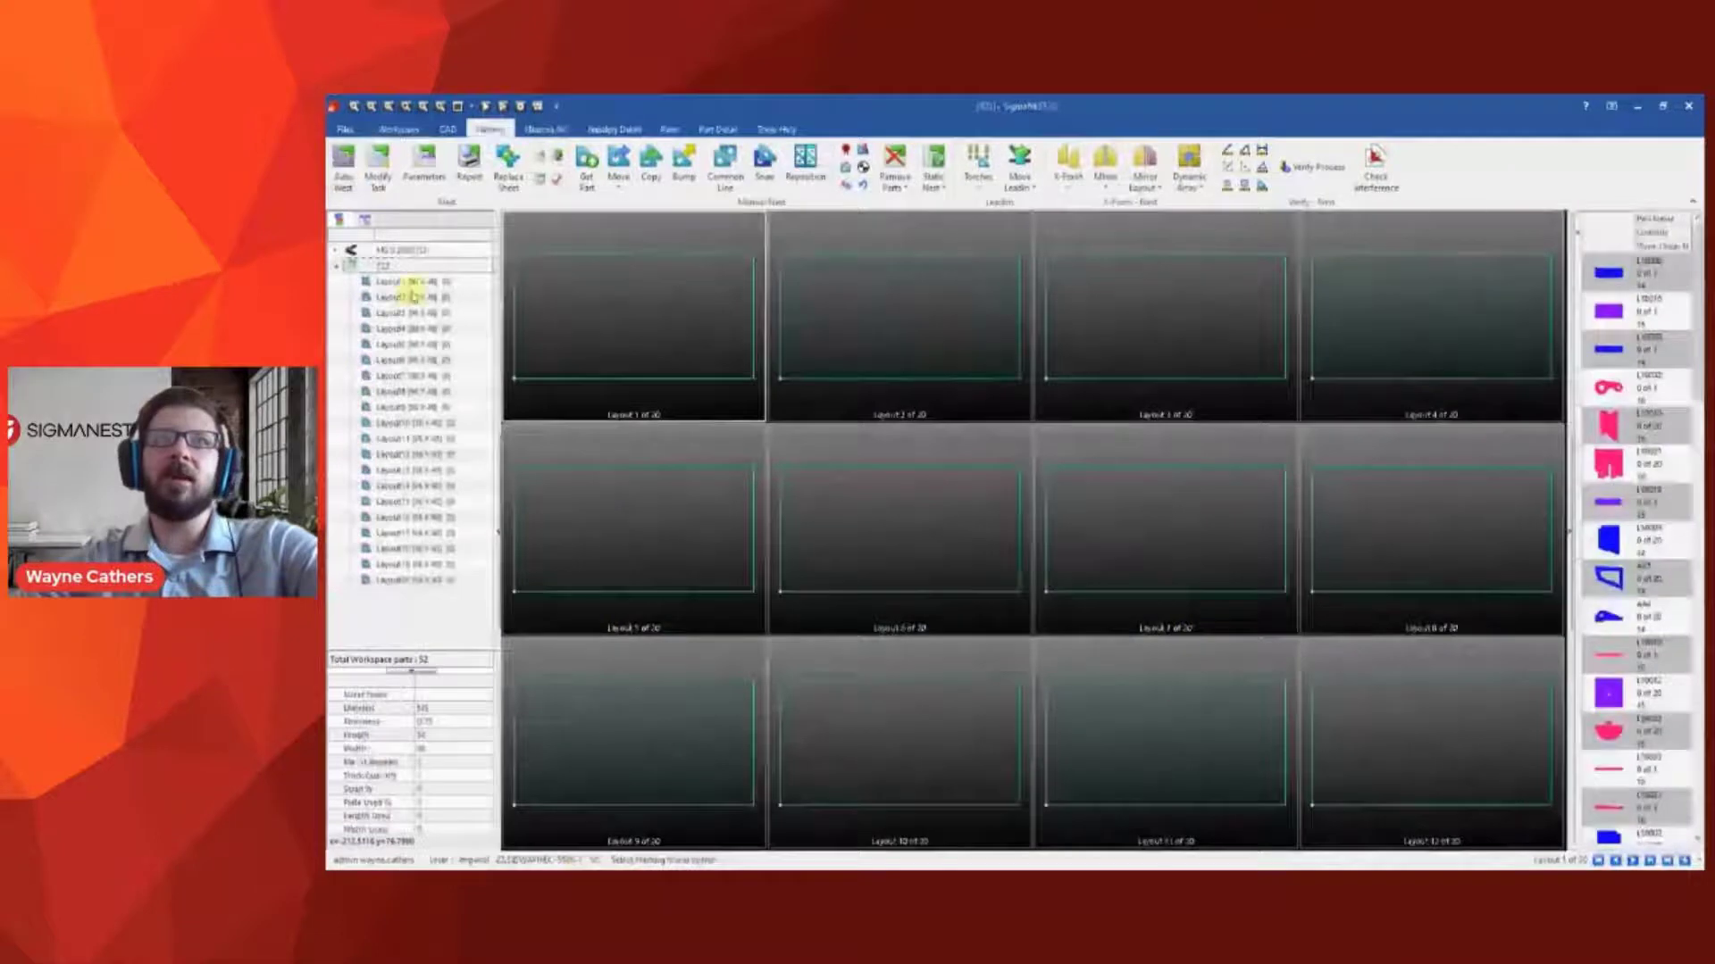
Auto nest task T22 starting at Layout1, and review the last layout, the first layout and the overview of all layouts
left_click(411, 282)
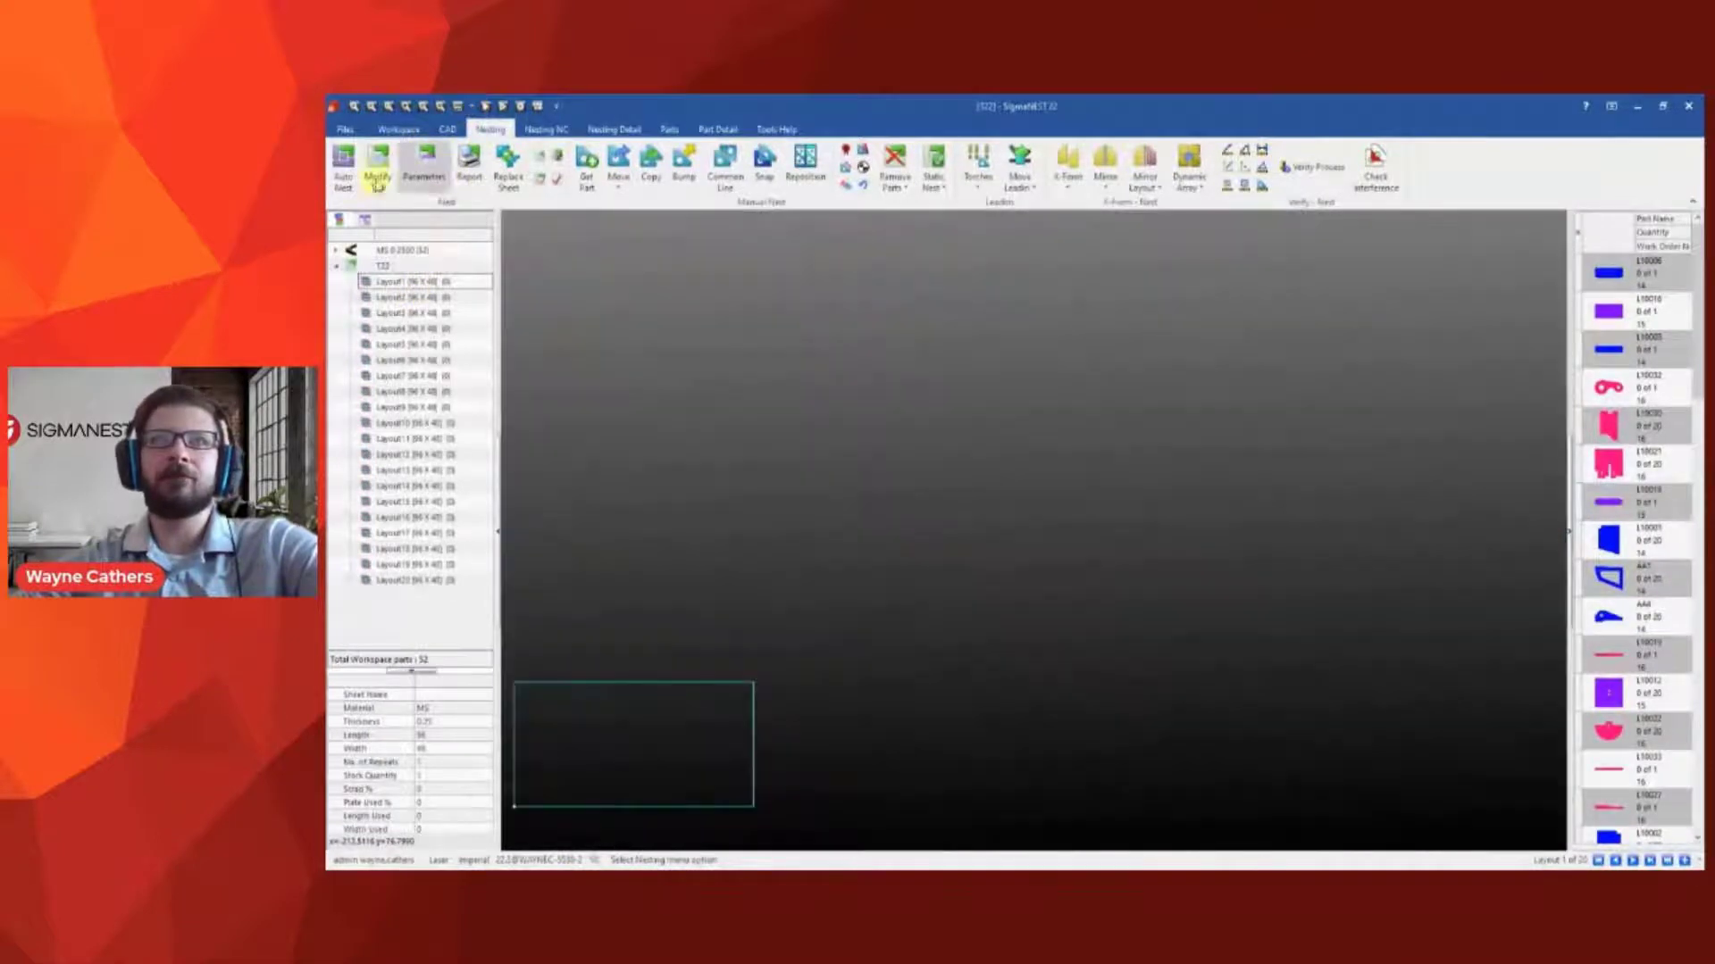
left_click(344, 167)
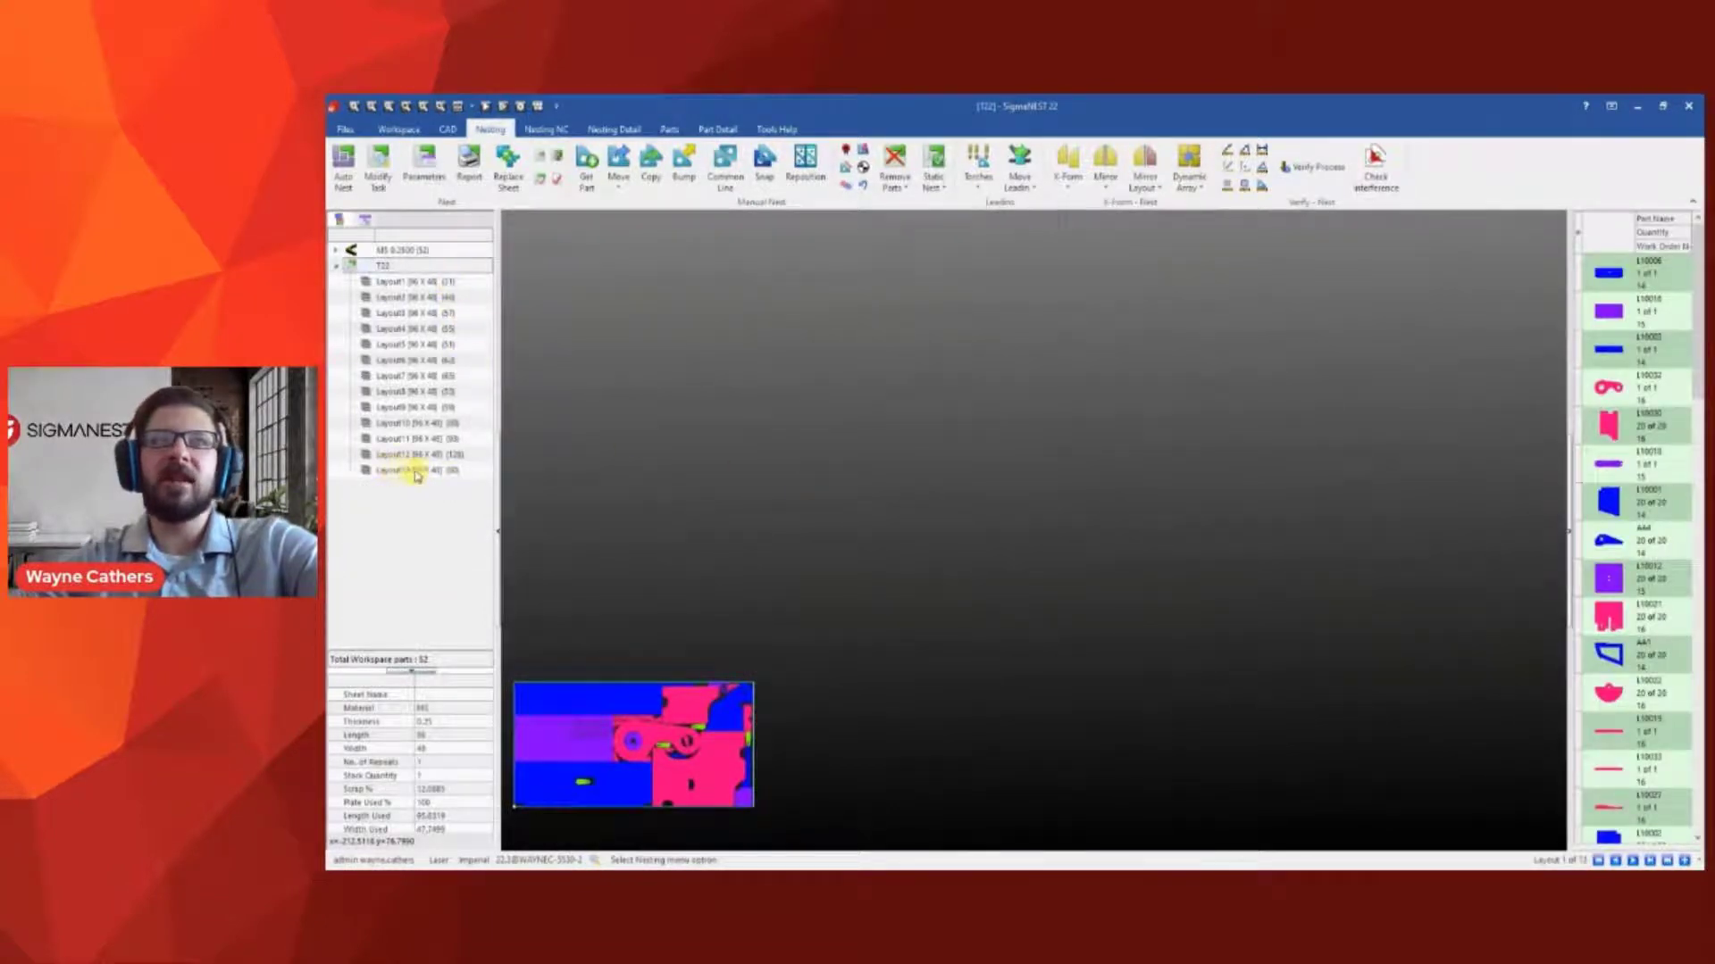
left_click(423, 471)
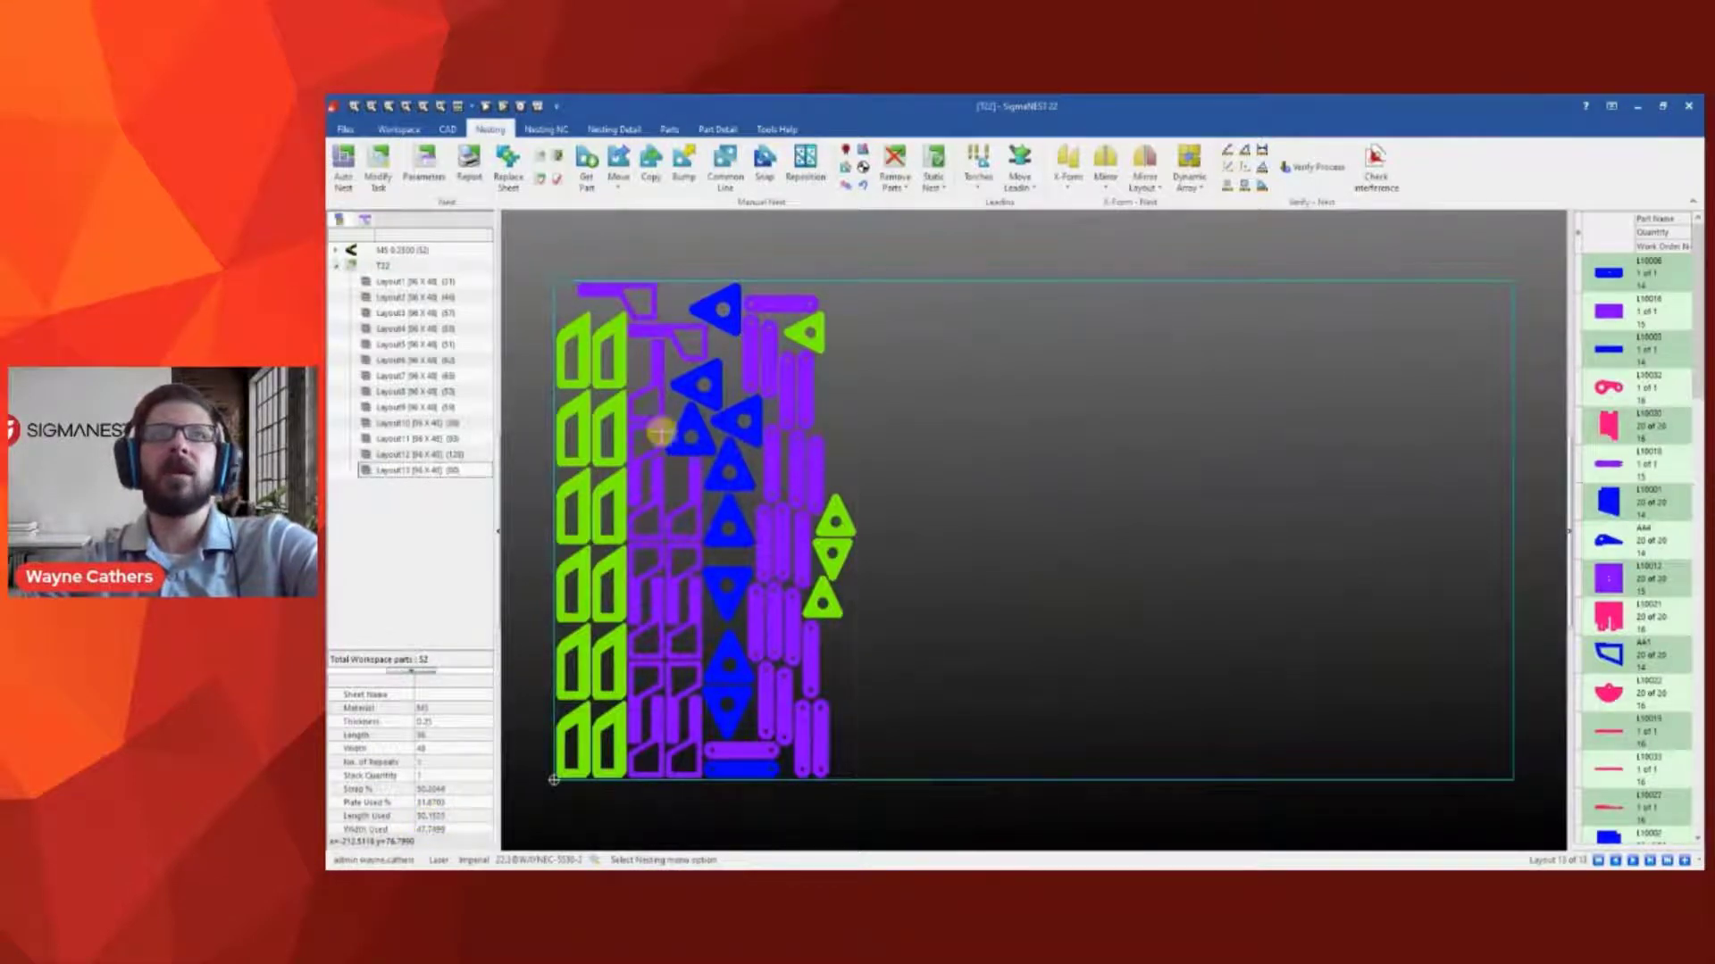
left_click(427, 283)
left_click(459, 106)
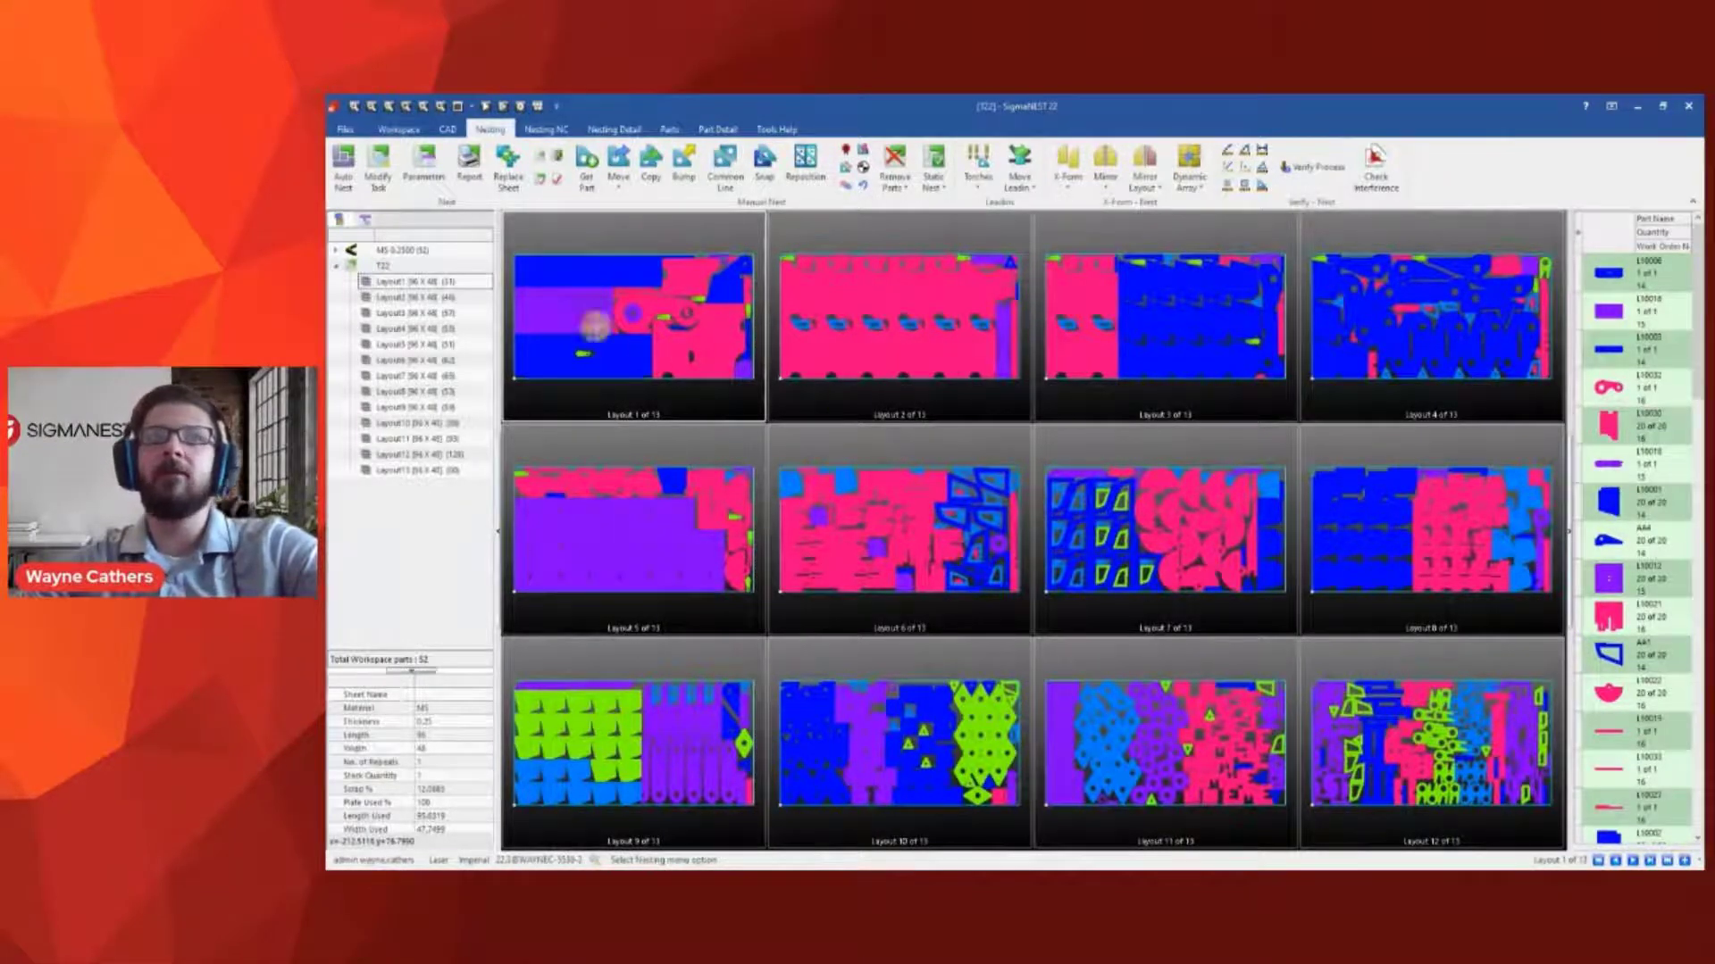
left_click(458, 107)
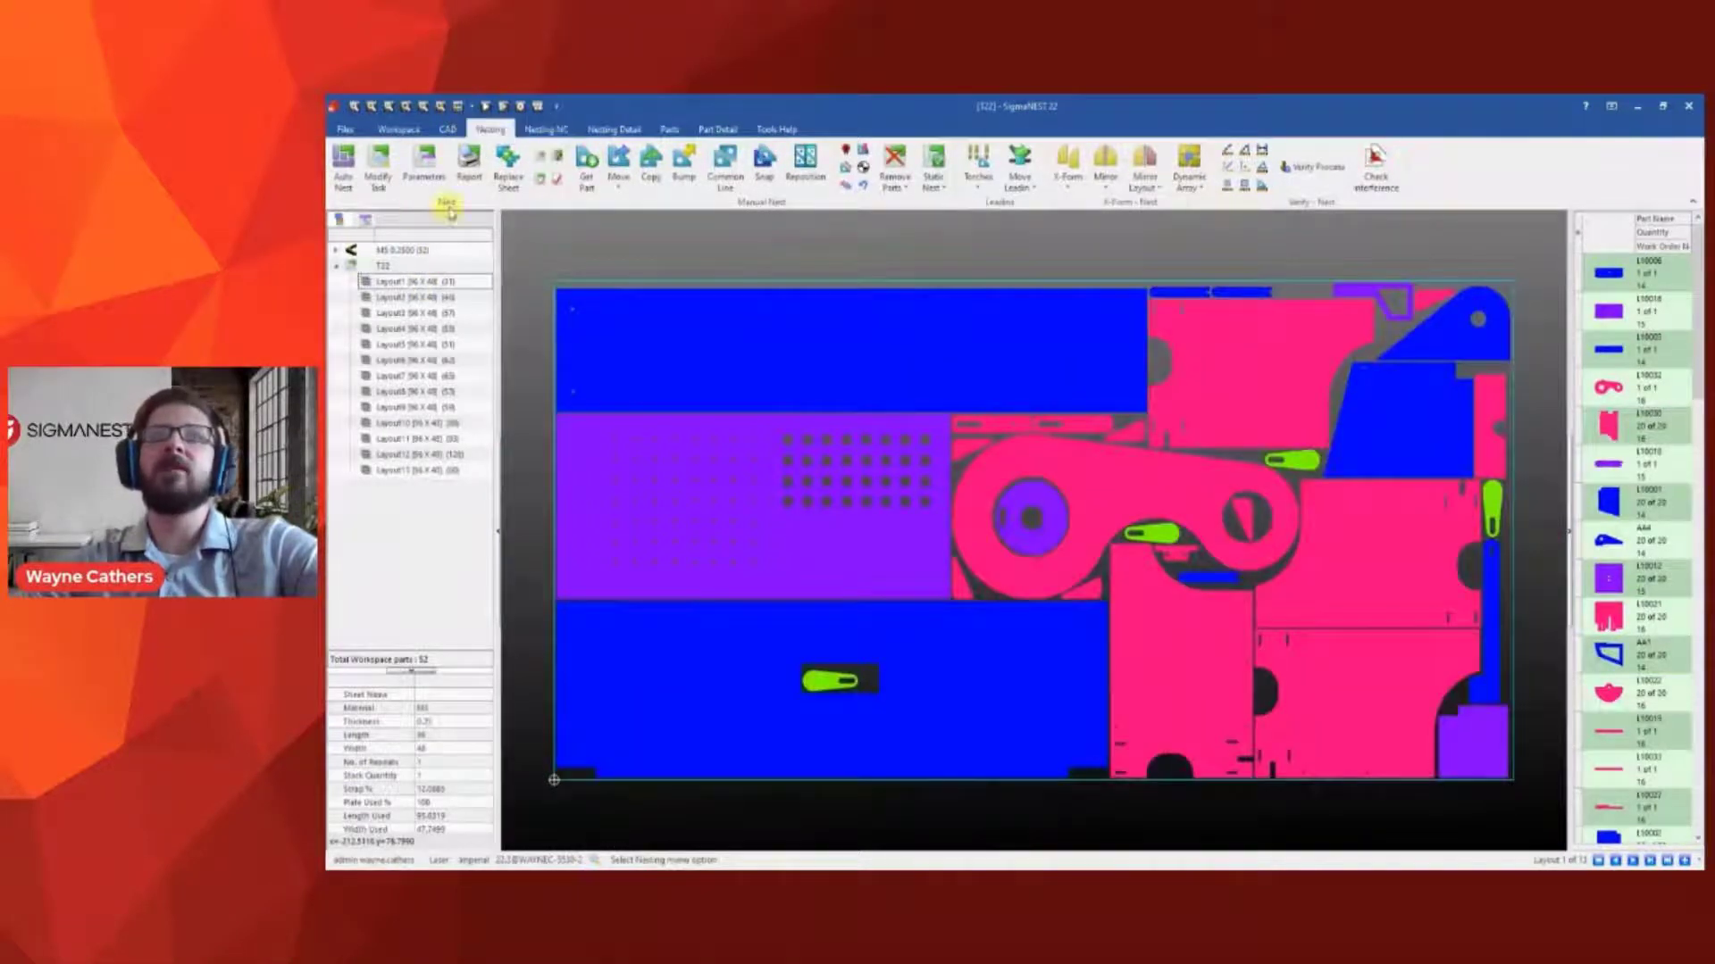
Set the task's continuous nesting group option to Mix During Transitions, grouped by Due Date, in the advanced task parameters
left_click(419, 165)
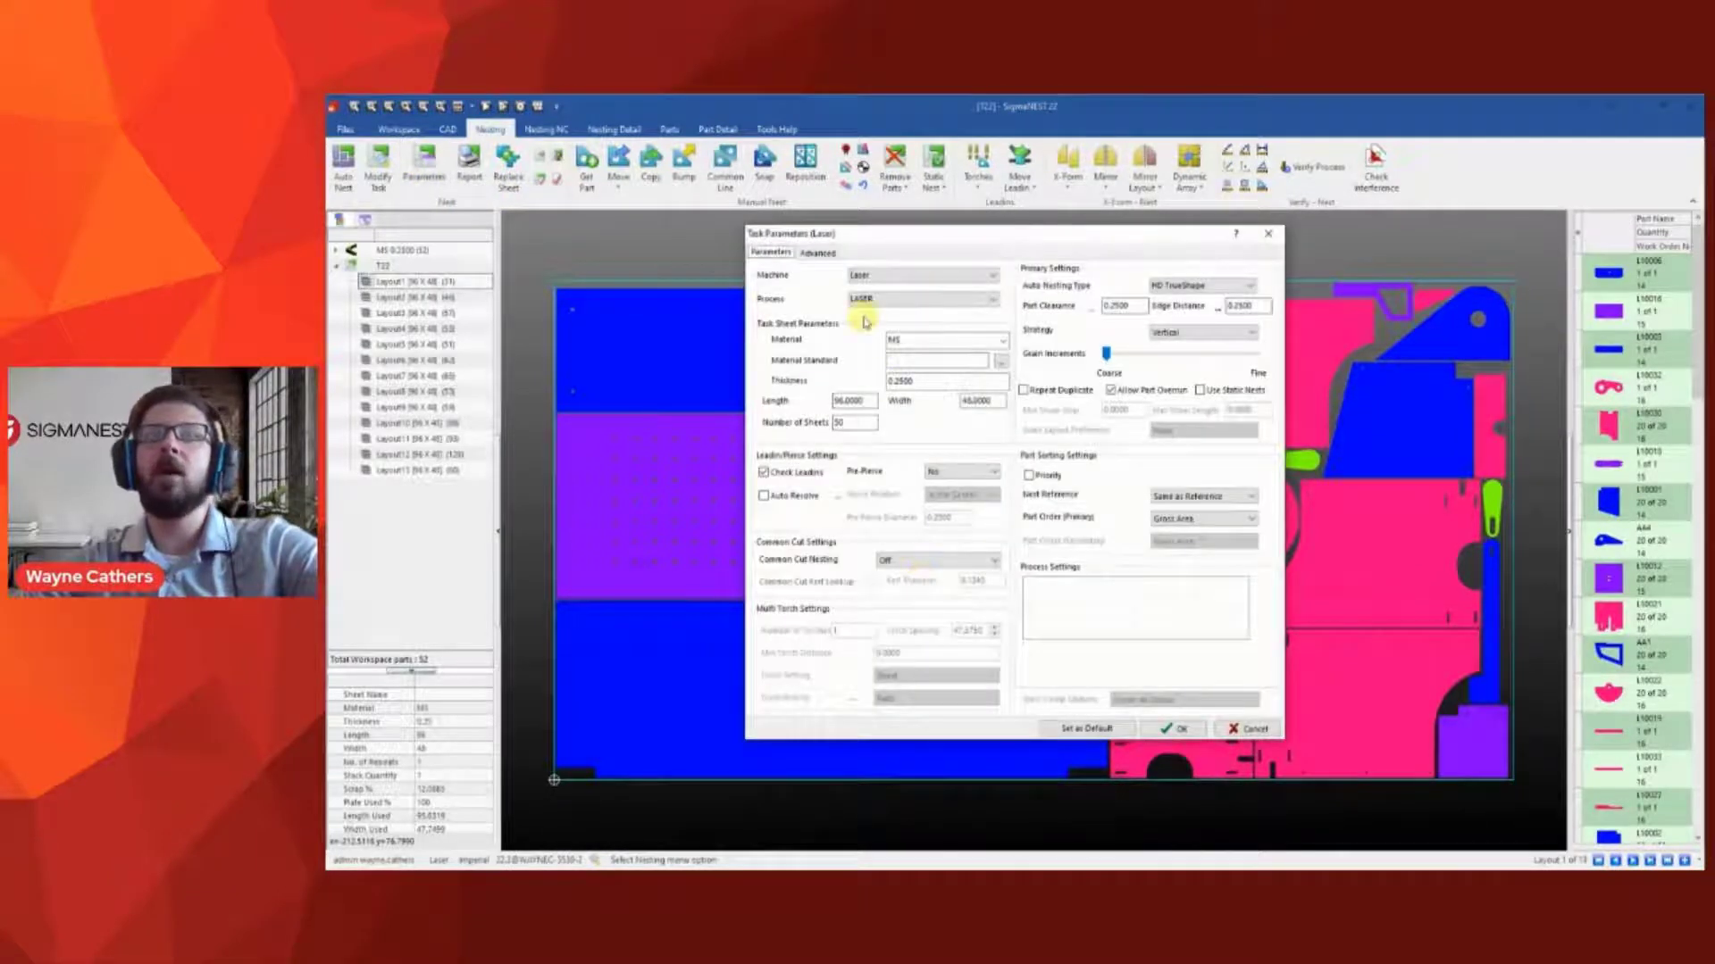
left_click(819, 253)
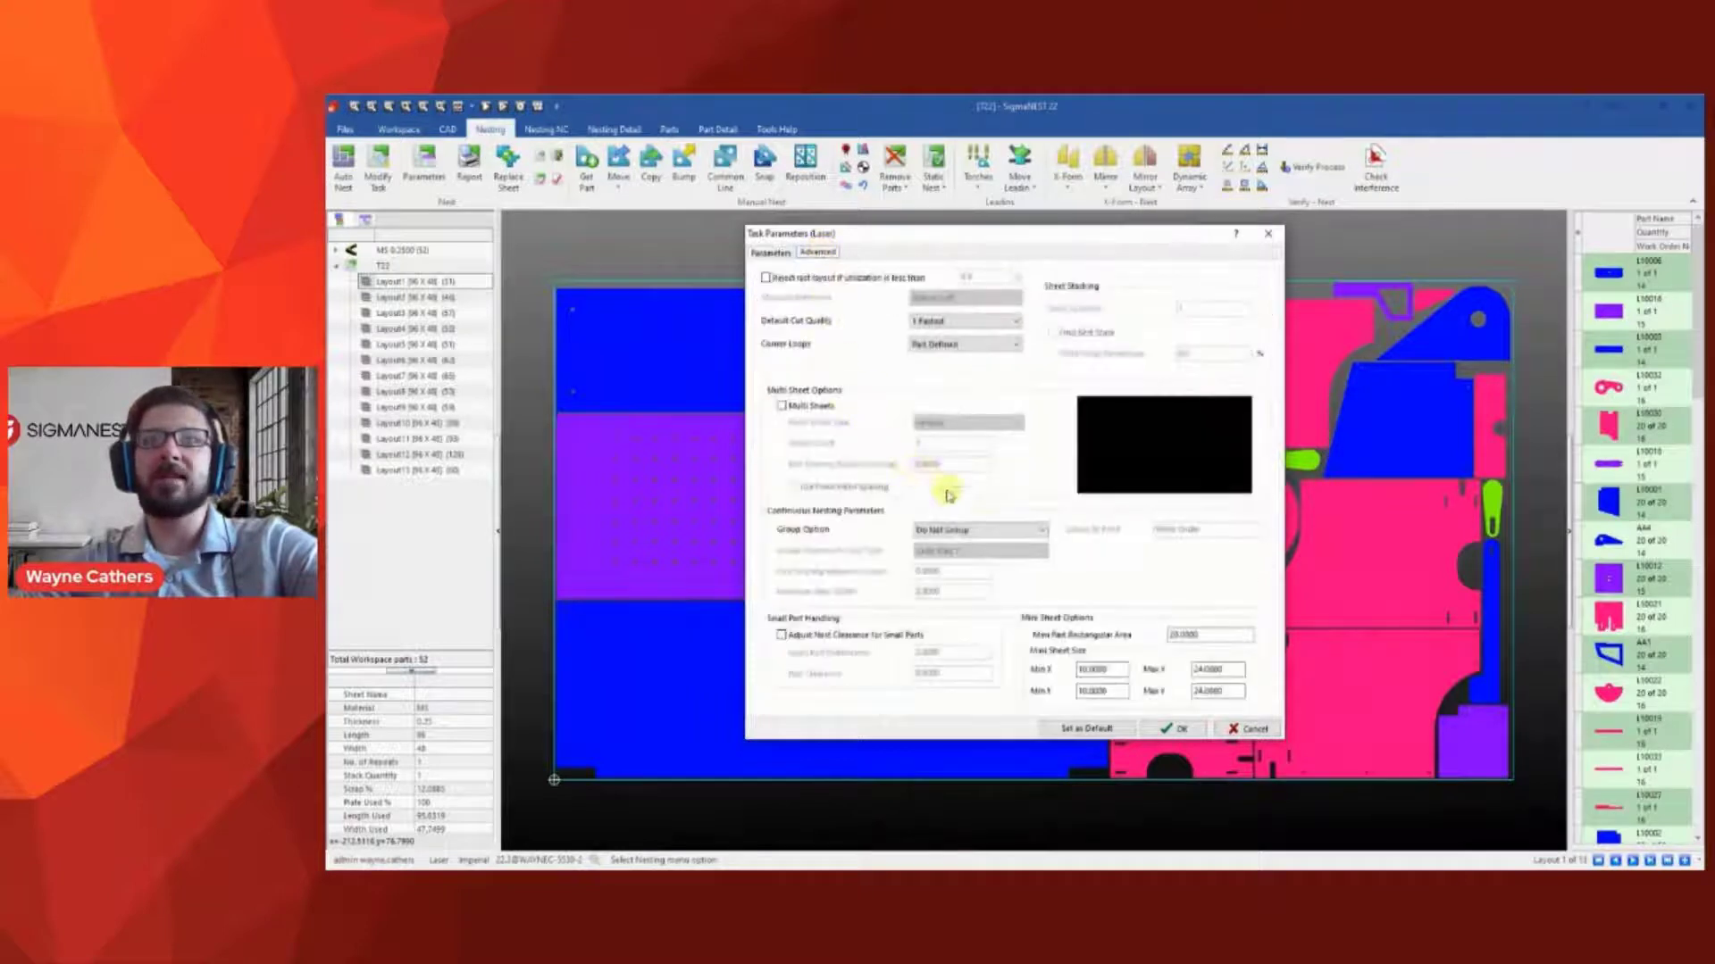
left_click(986, 530)
left_click(955, 573)
left_click(1183, 530)
left_click(1257, 530)
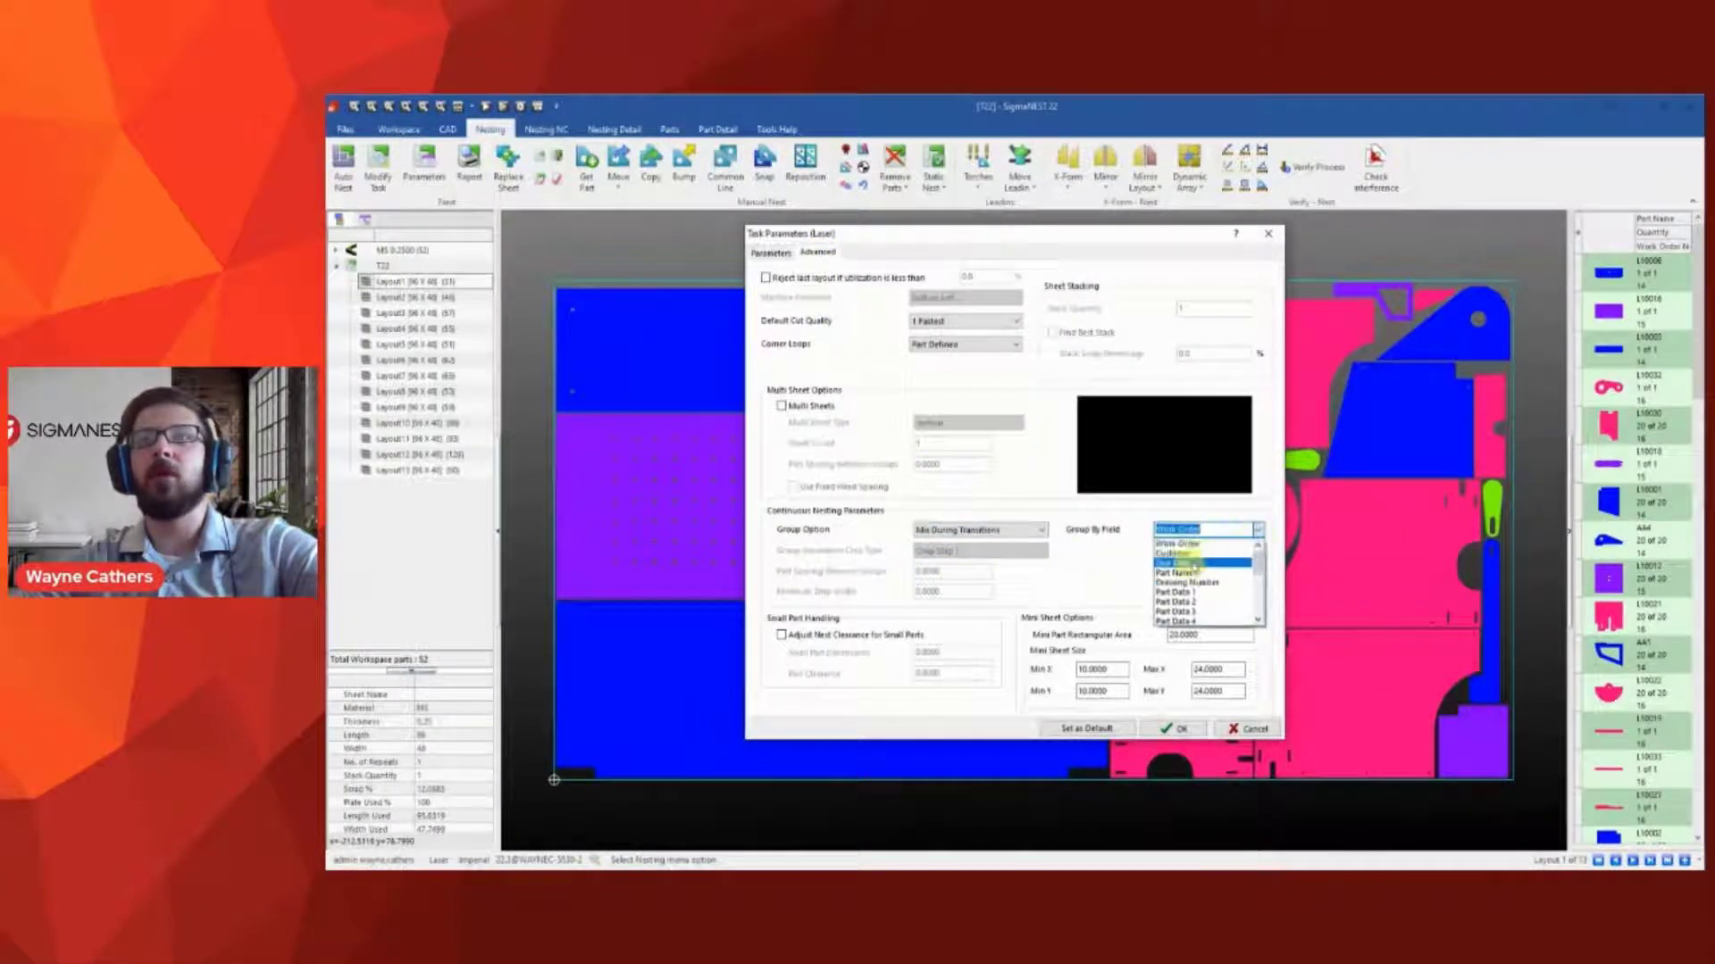
left_click(1193, 564)
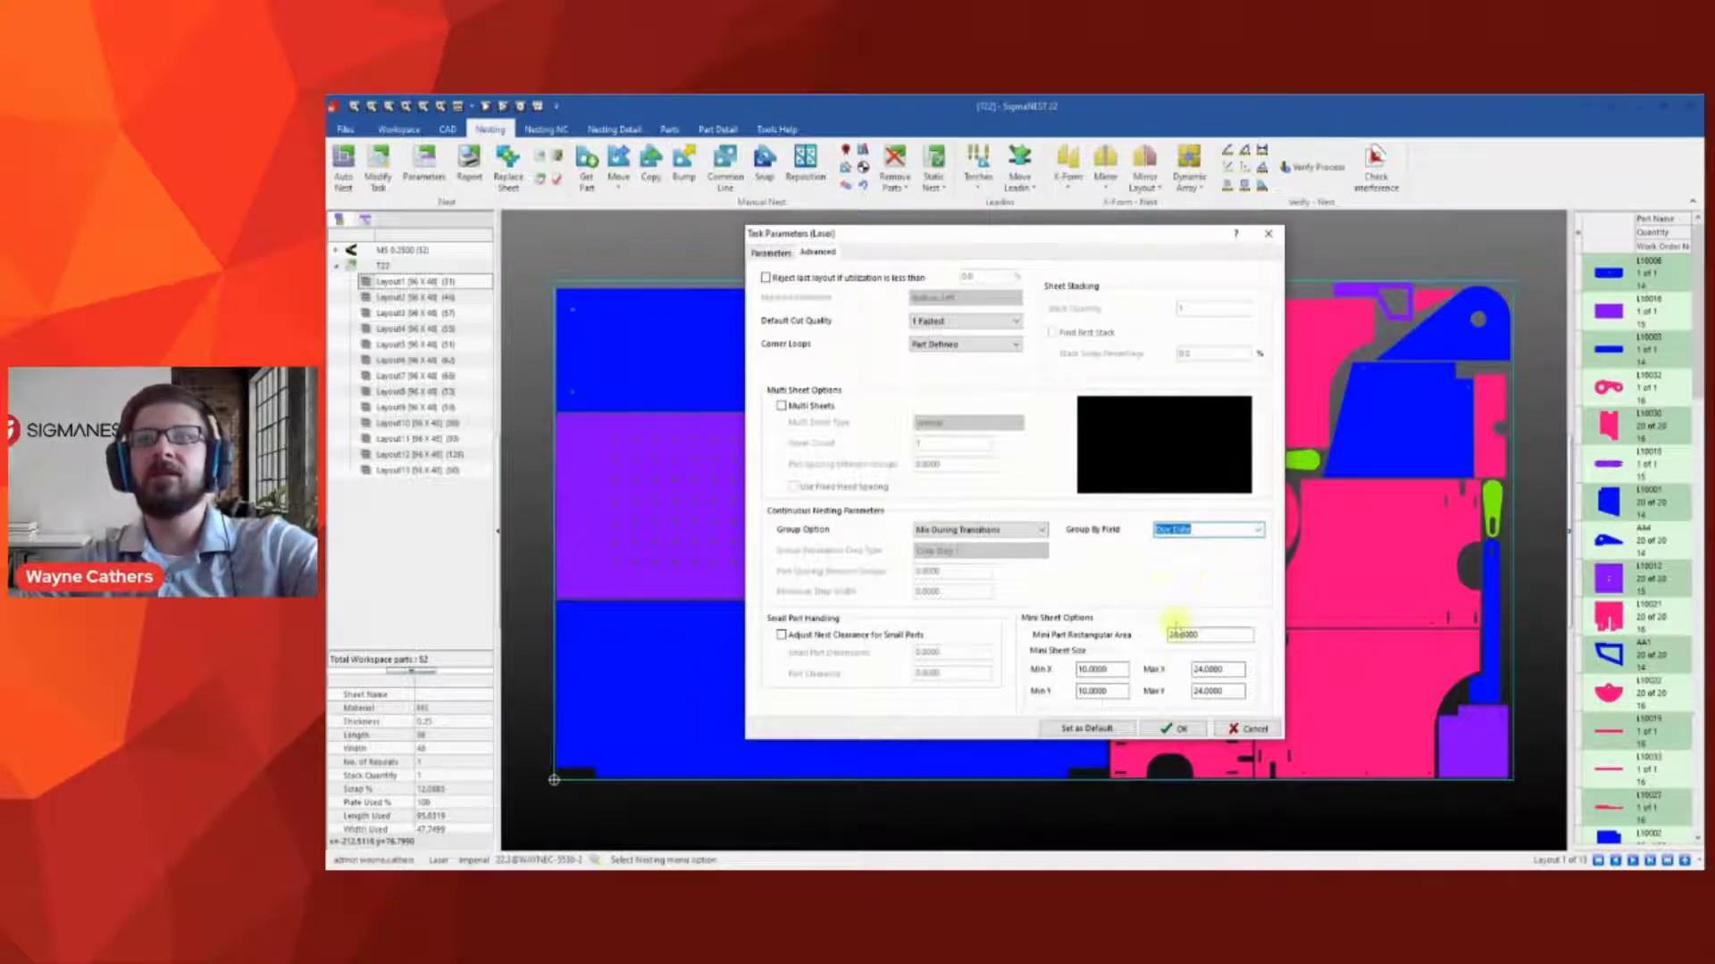
left_click(1176, 729)
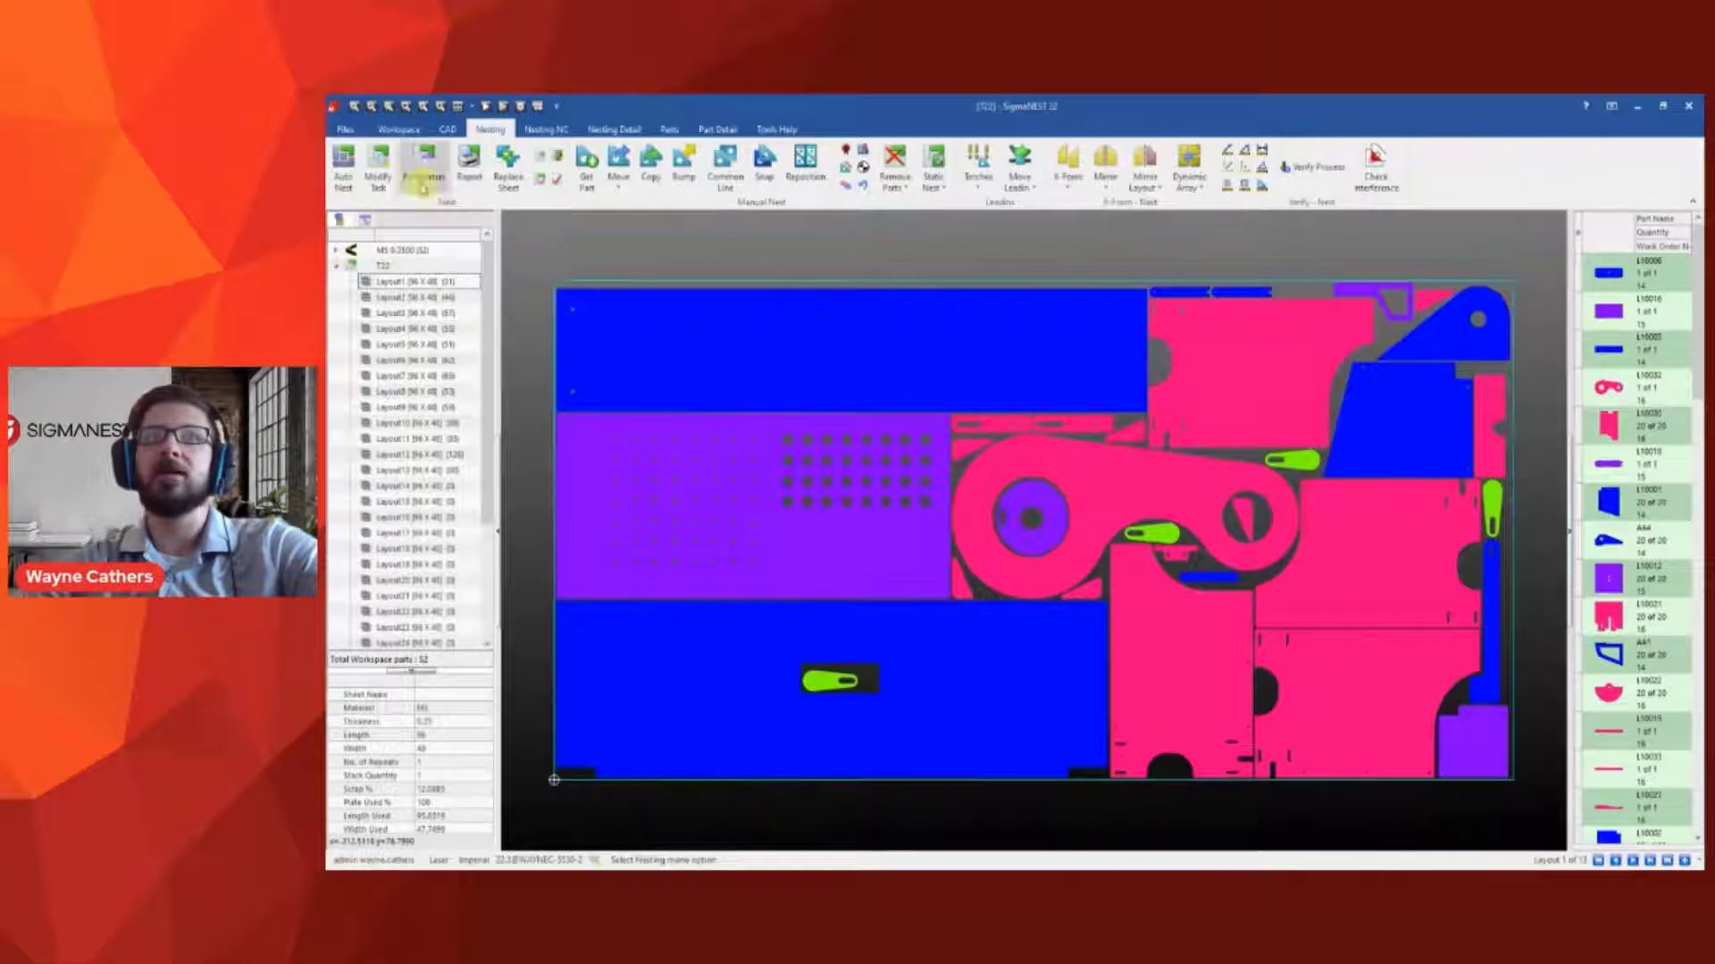
Auto nest task T22 with the due date grouping, and review the last layout, the first layout and the overview of all layouts
left_click(349, 171)
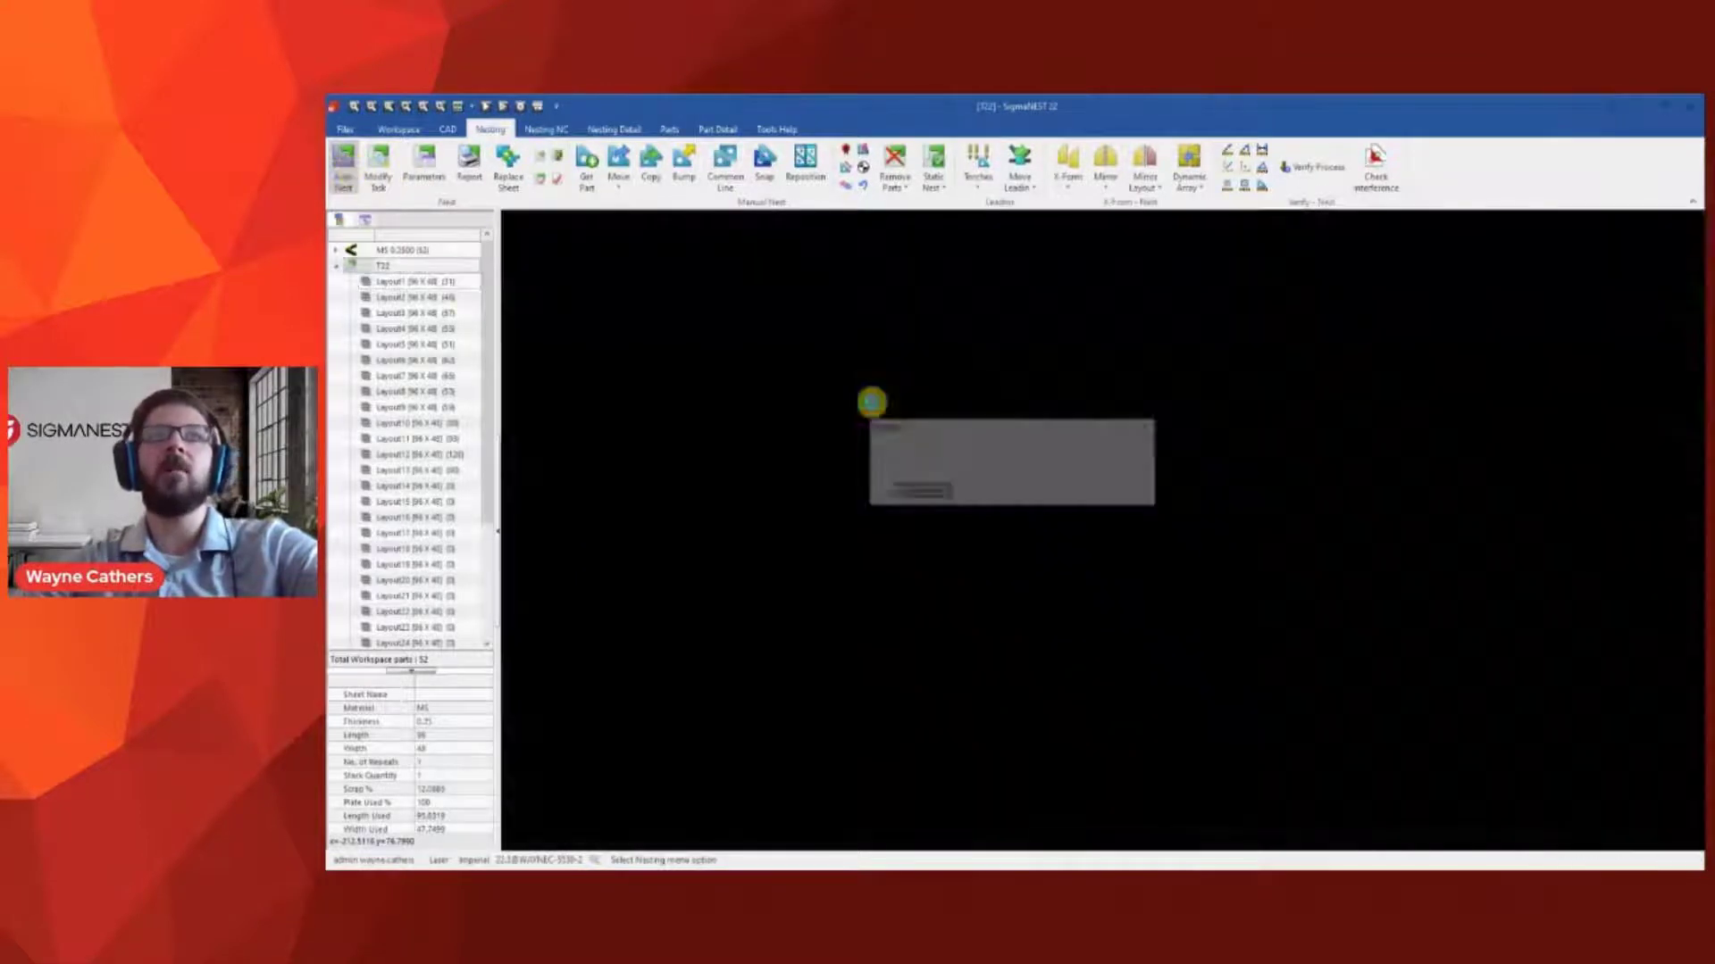
left_click(976, 492)
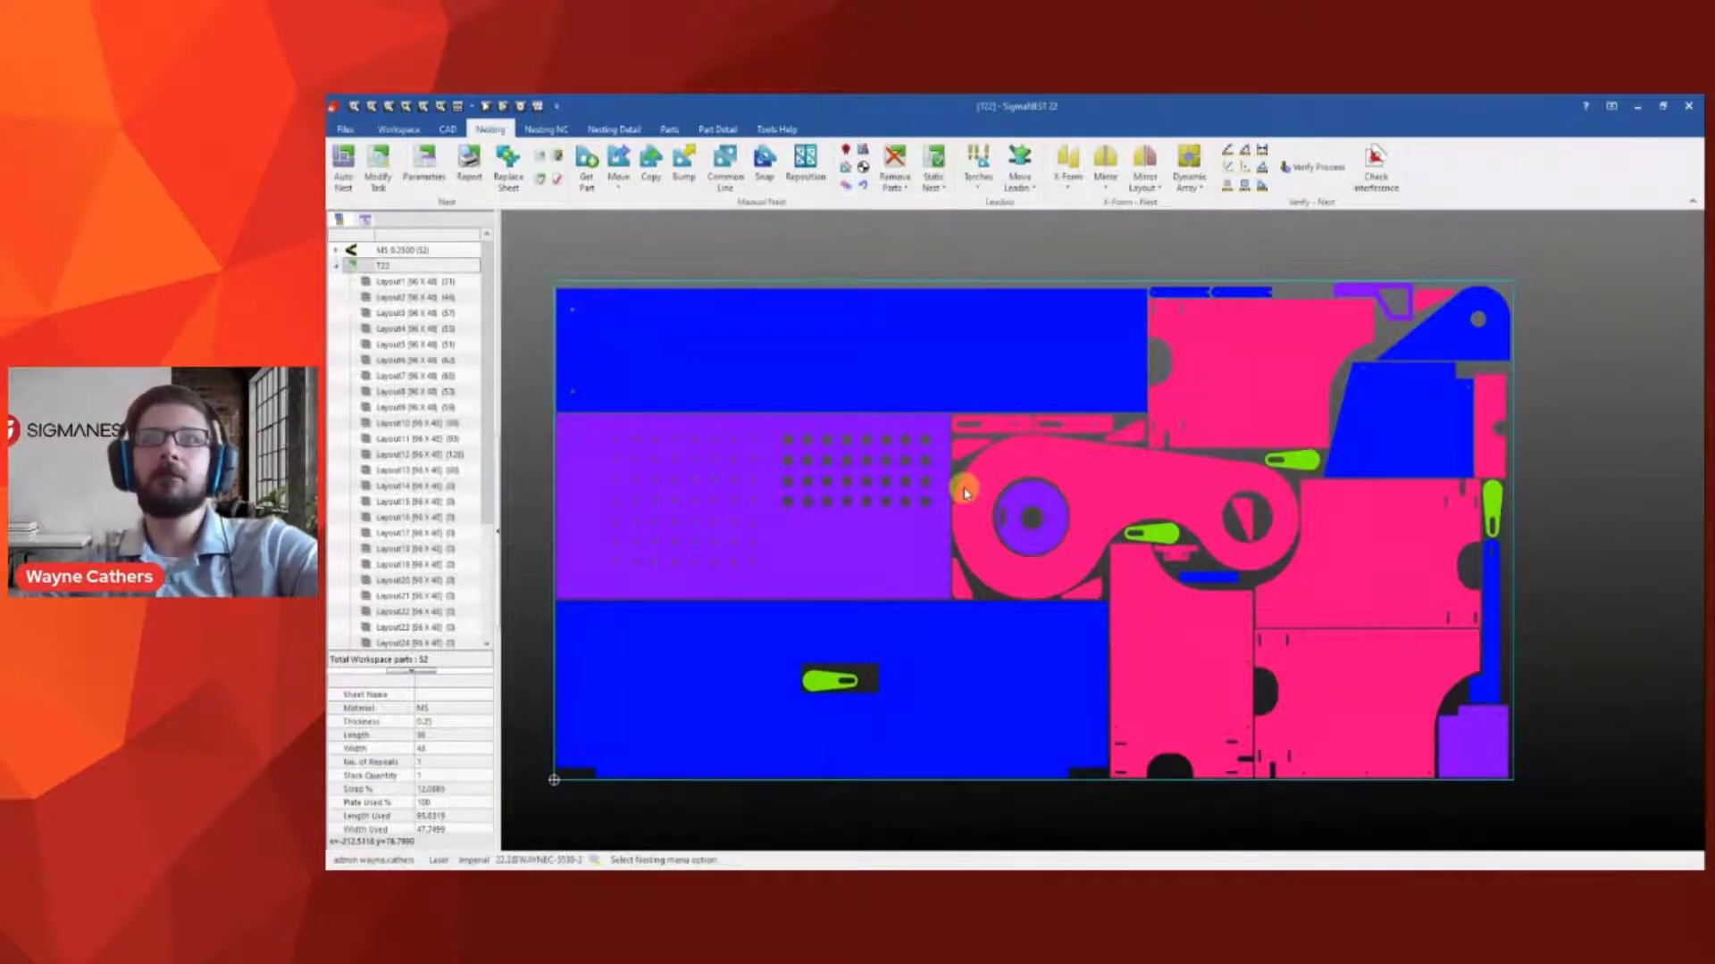
left_click(965, 492)
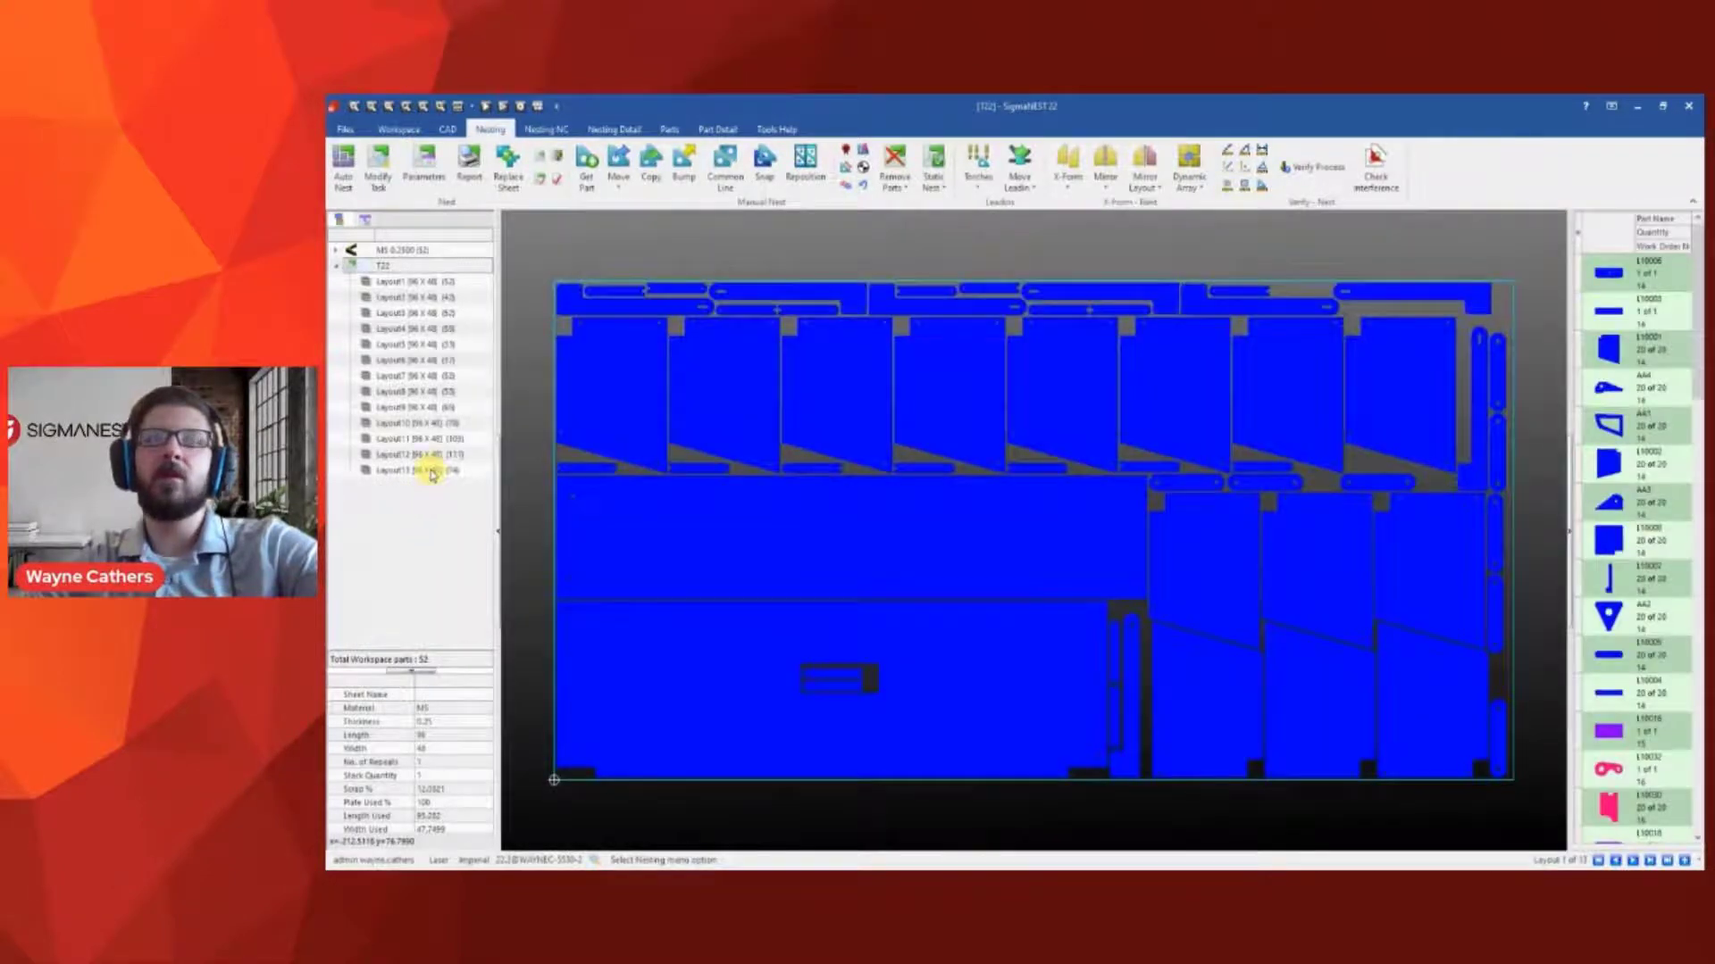
left_click(431, 471)
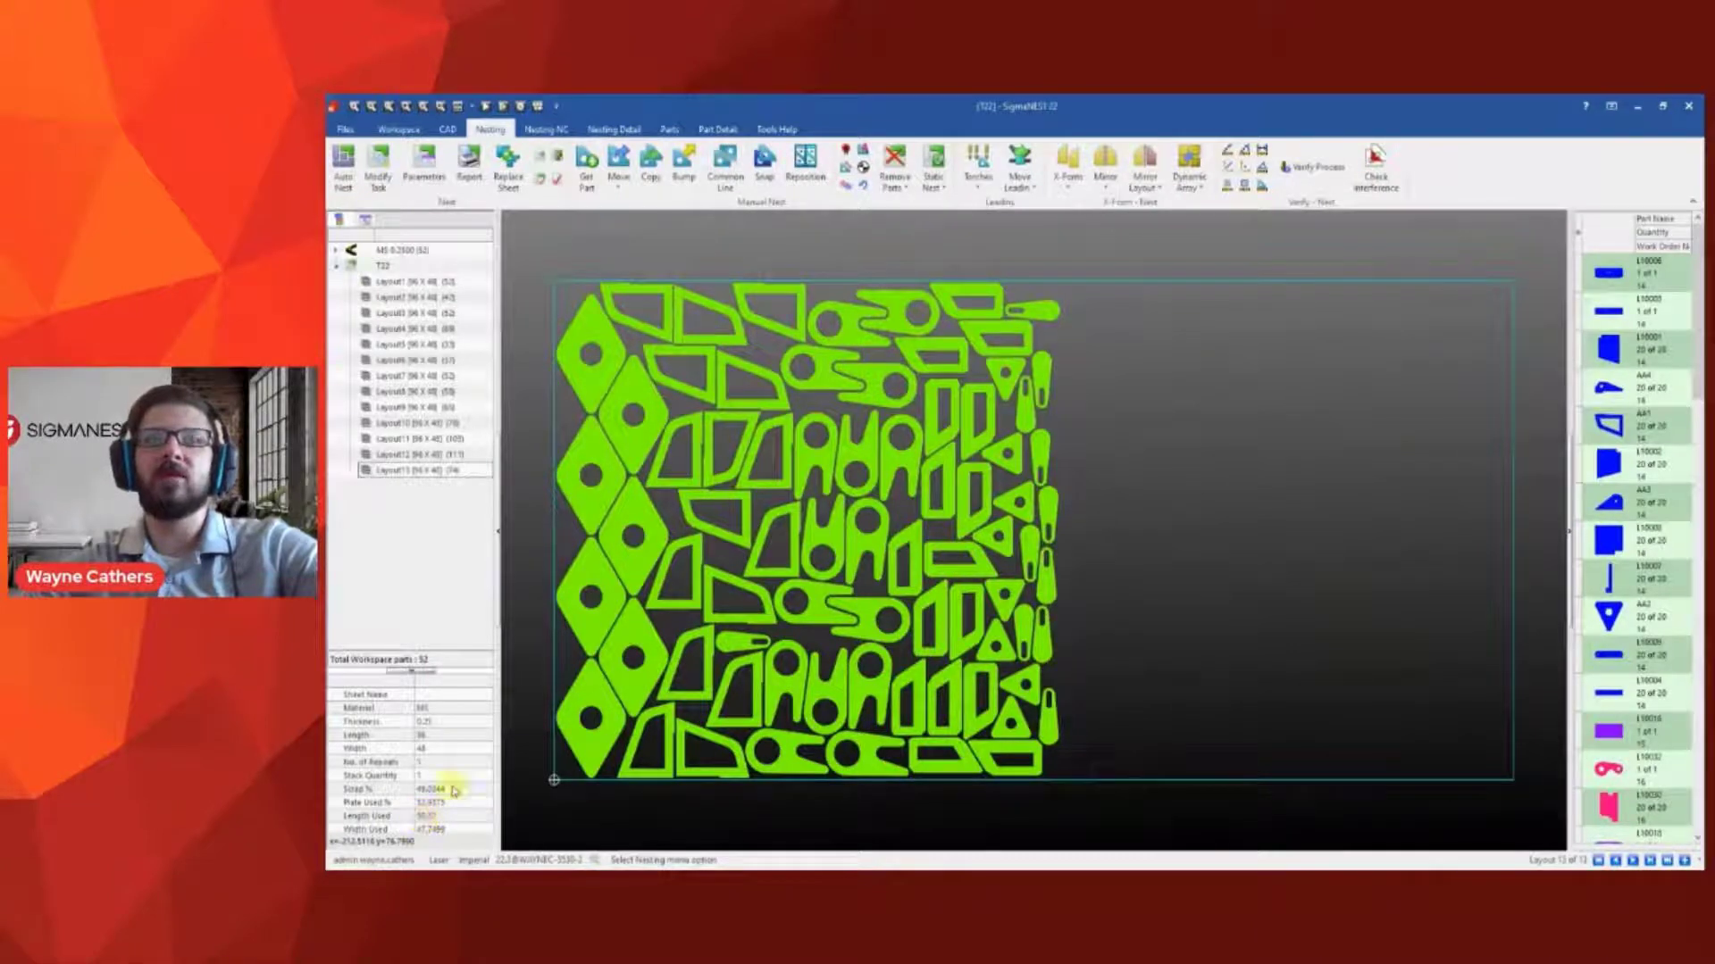
left_click(436, 281)
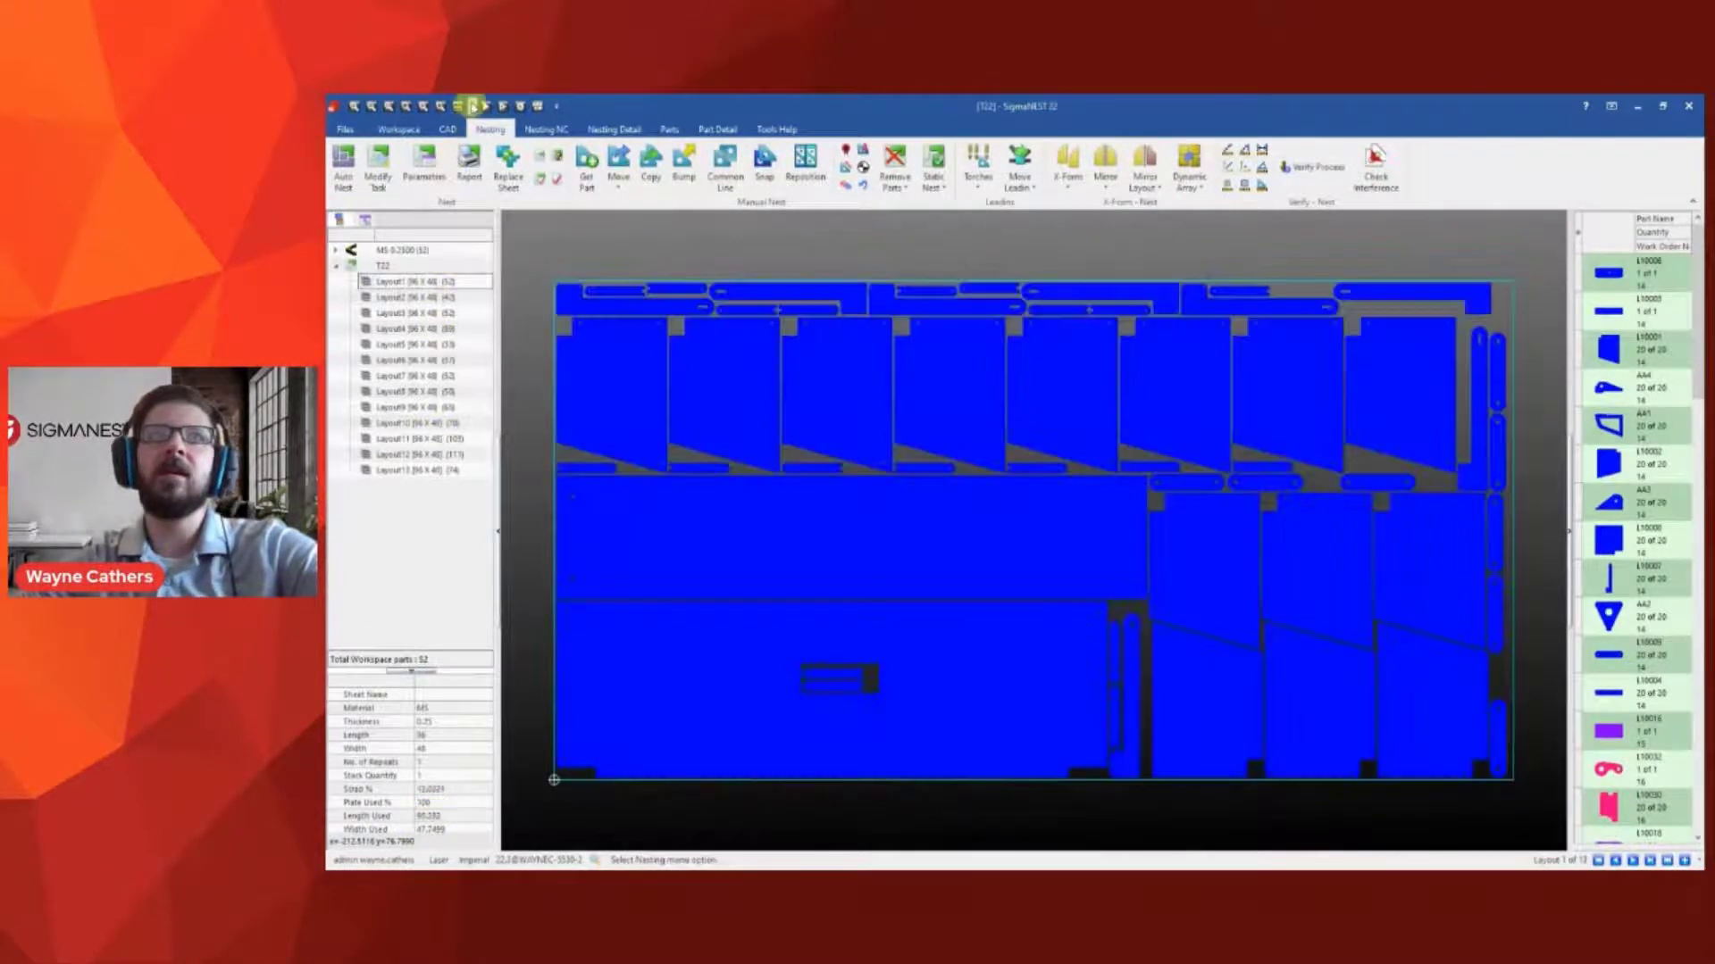
left_click(517, 169)
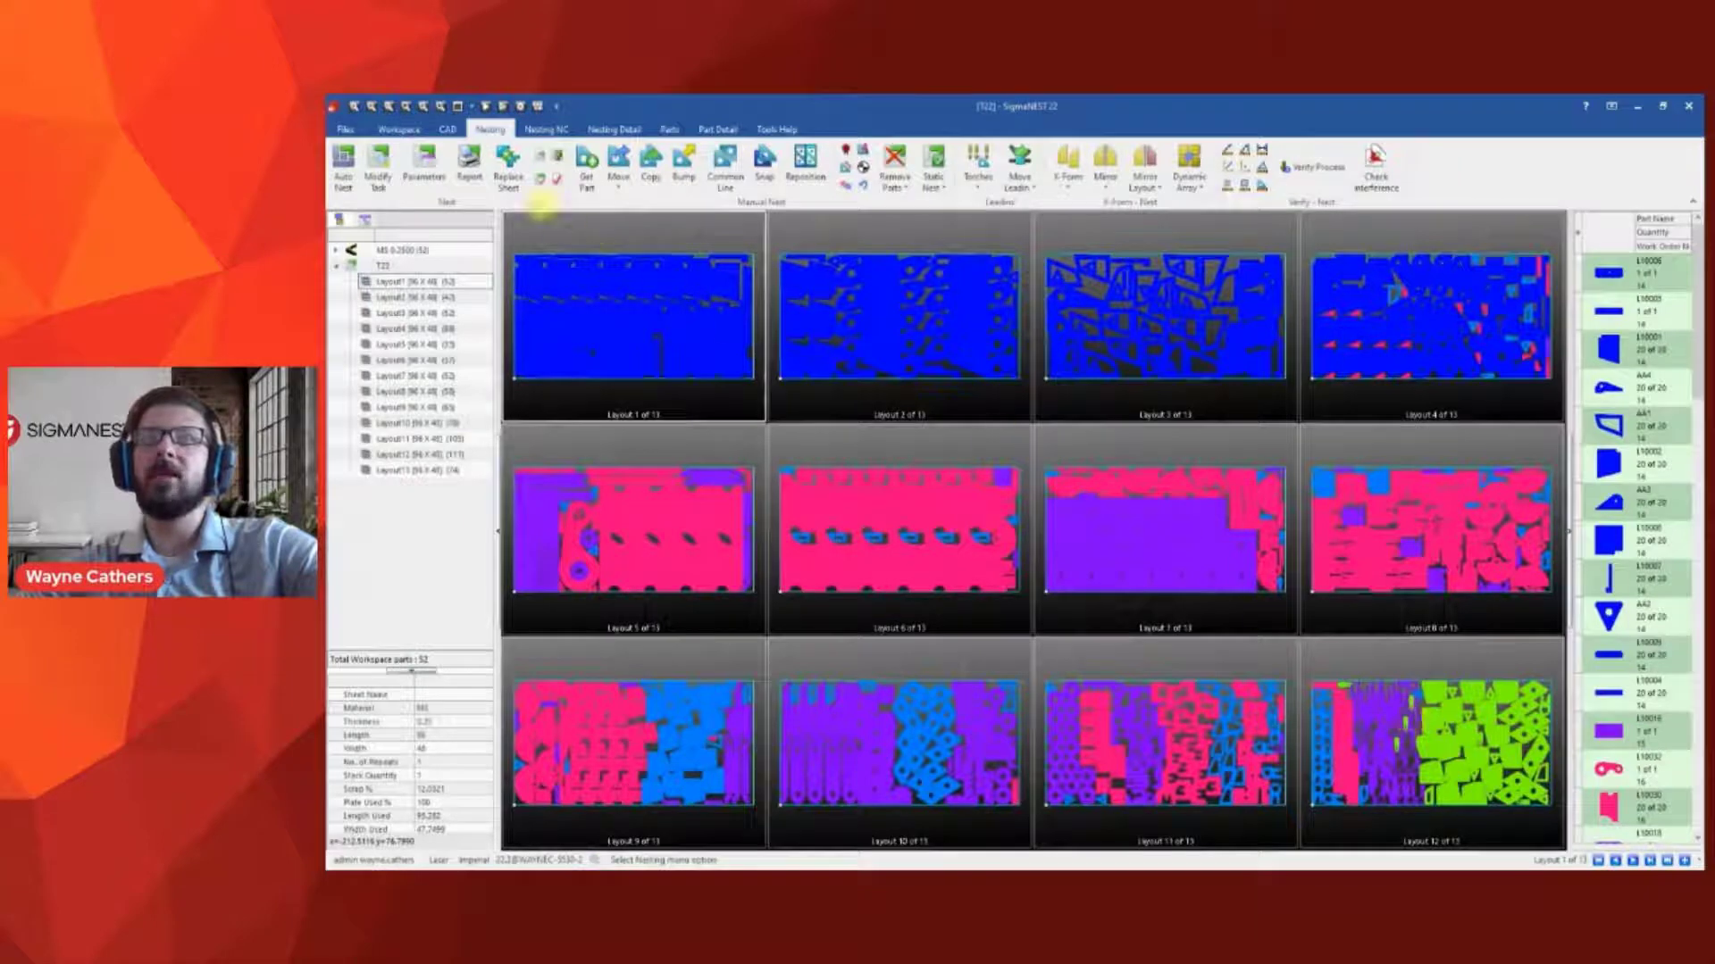
Apply Auto NC to all sheets of task T22, keeping the Min Move 1 cutting order
left_click(543, 130)
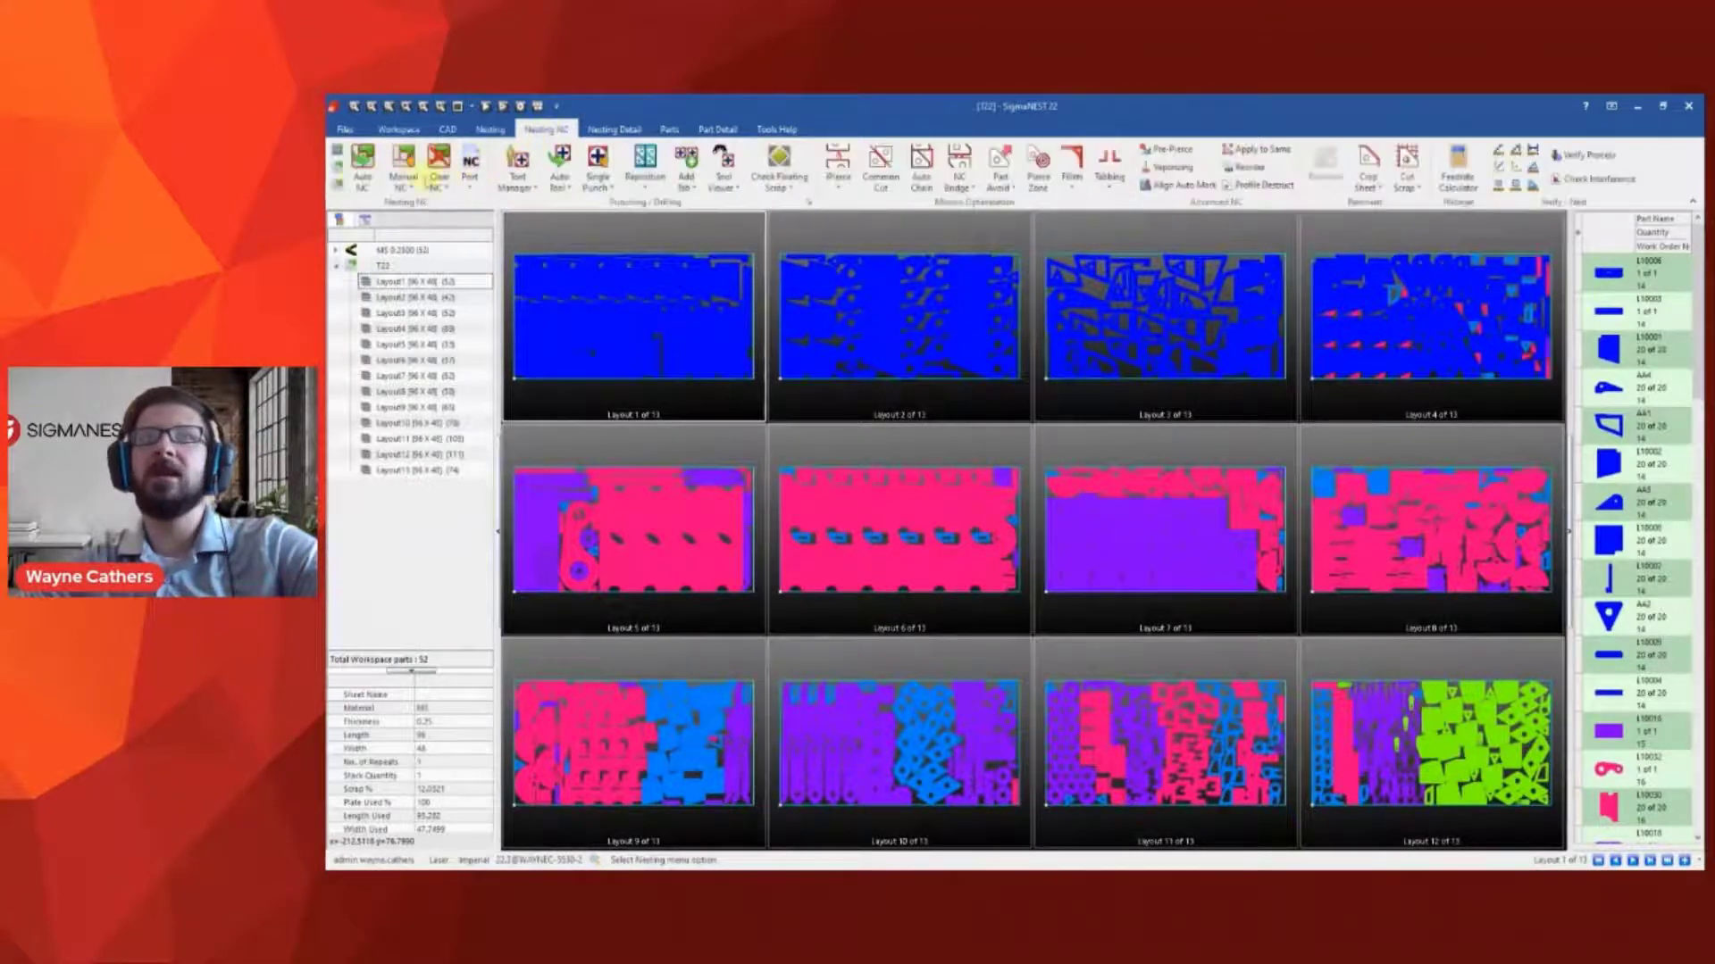
left_click(363, 166)
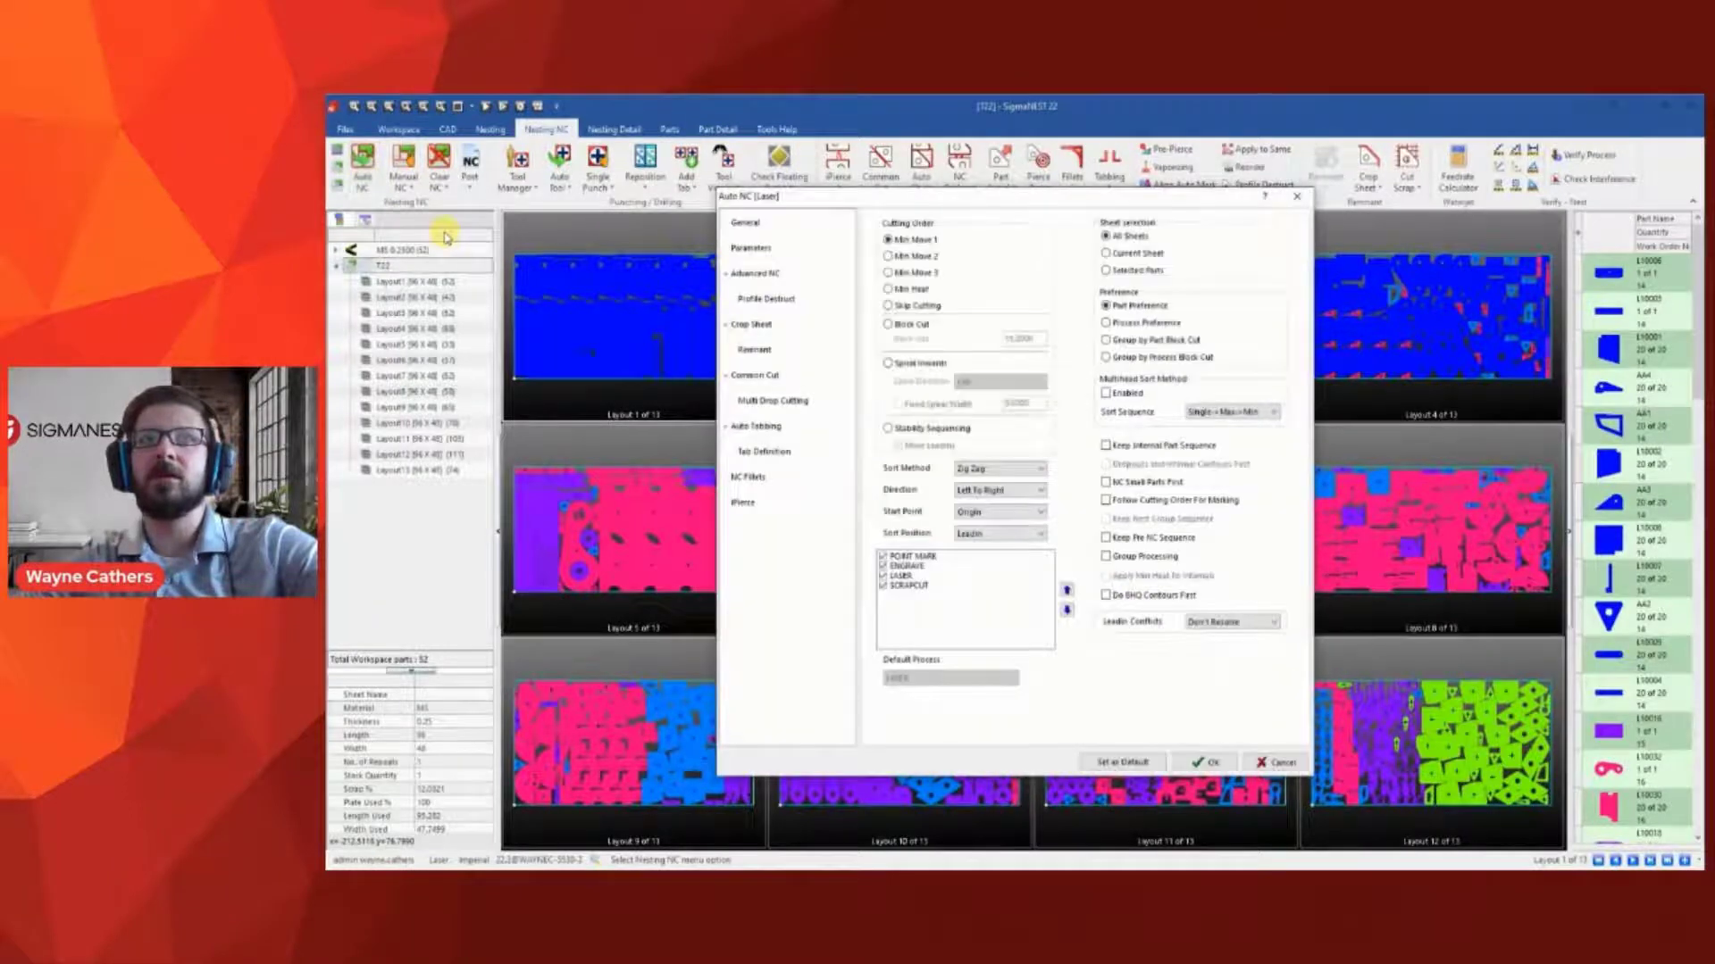
left_click(1204, 761)
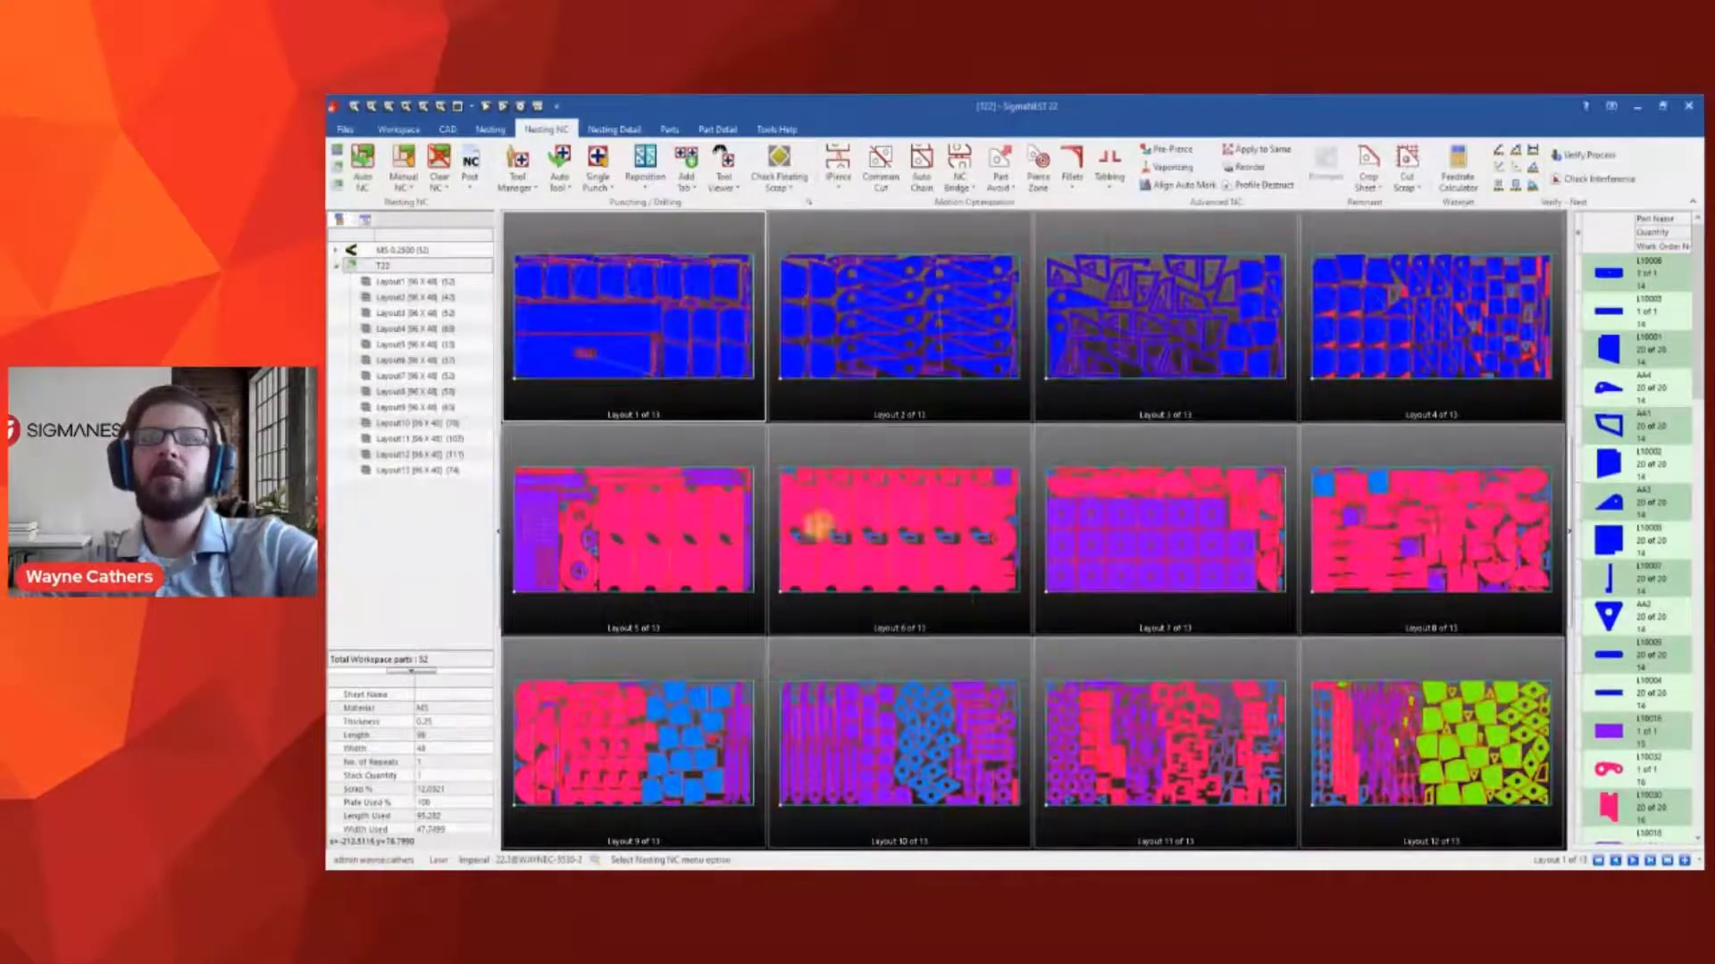
Post all layouts of task T22 for the laser, reviewing the program list before posting
left_click(473, 184)
left_click(506, 225)
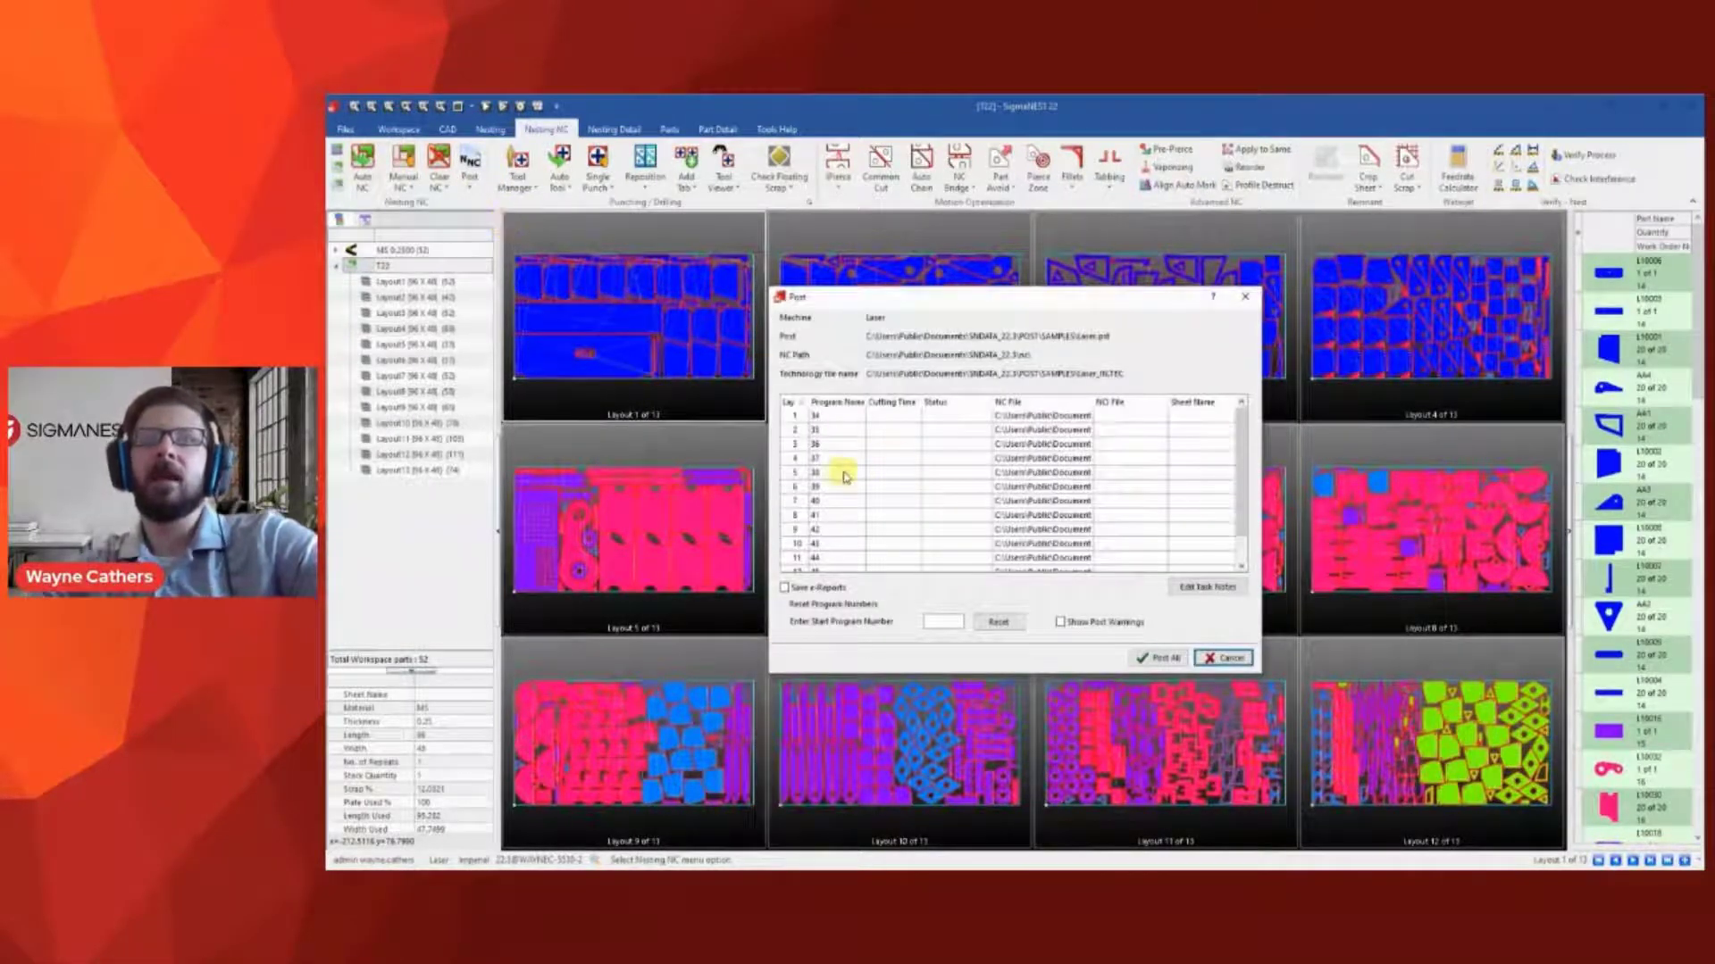
scroll(877, 502, "down", 1)
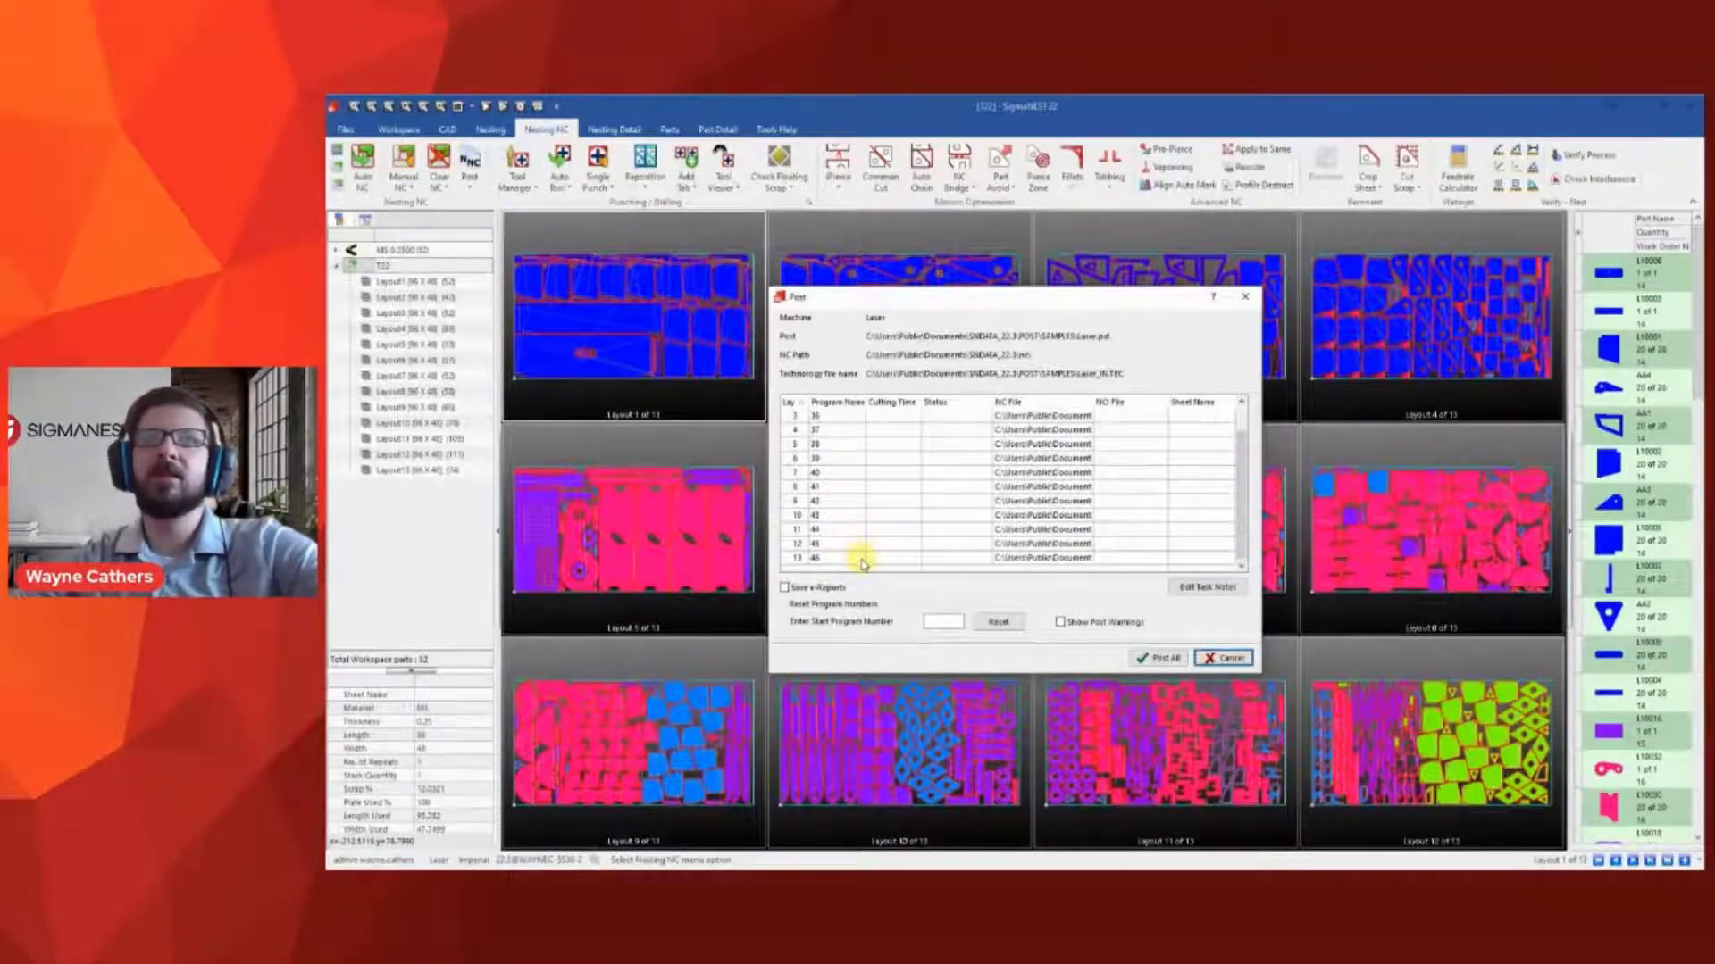
left_click(1158, 658)
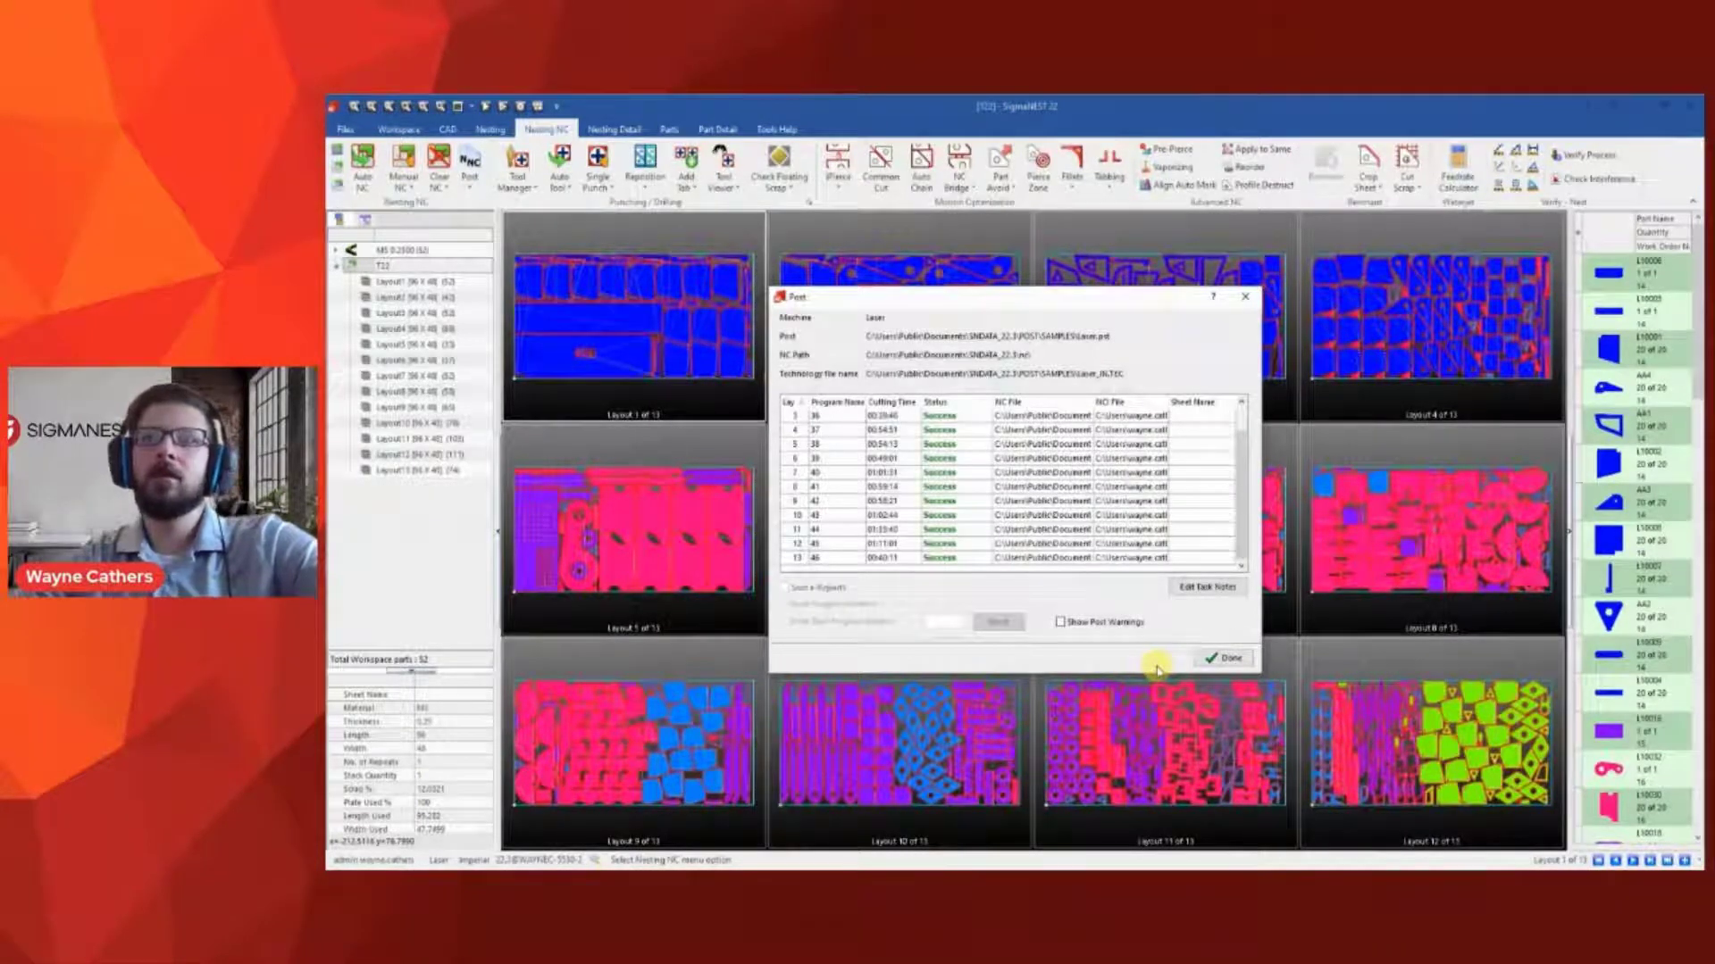
left_click(1230, 659)
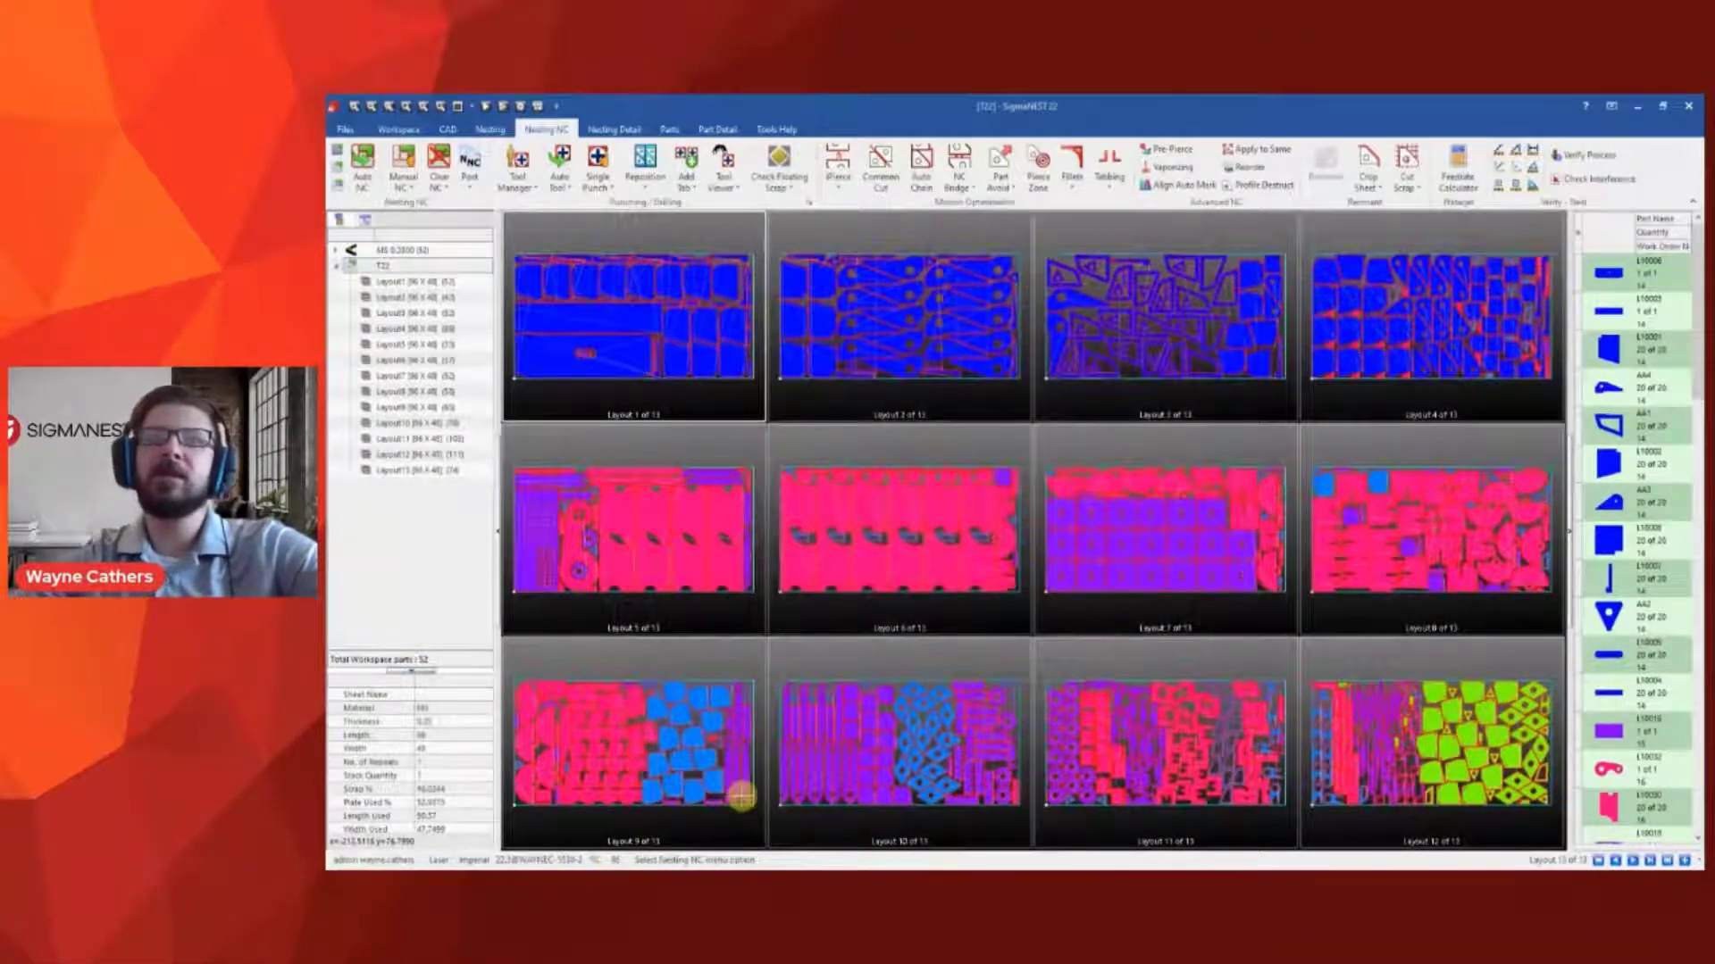
Reschedule all jobs in SigmaSCHEDULE, and widen Load Manager's unassigned programs list to show the scheduled start and end times
key("alt+Tab")
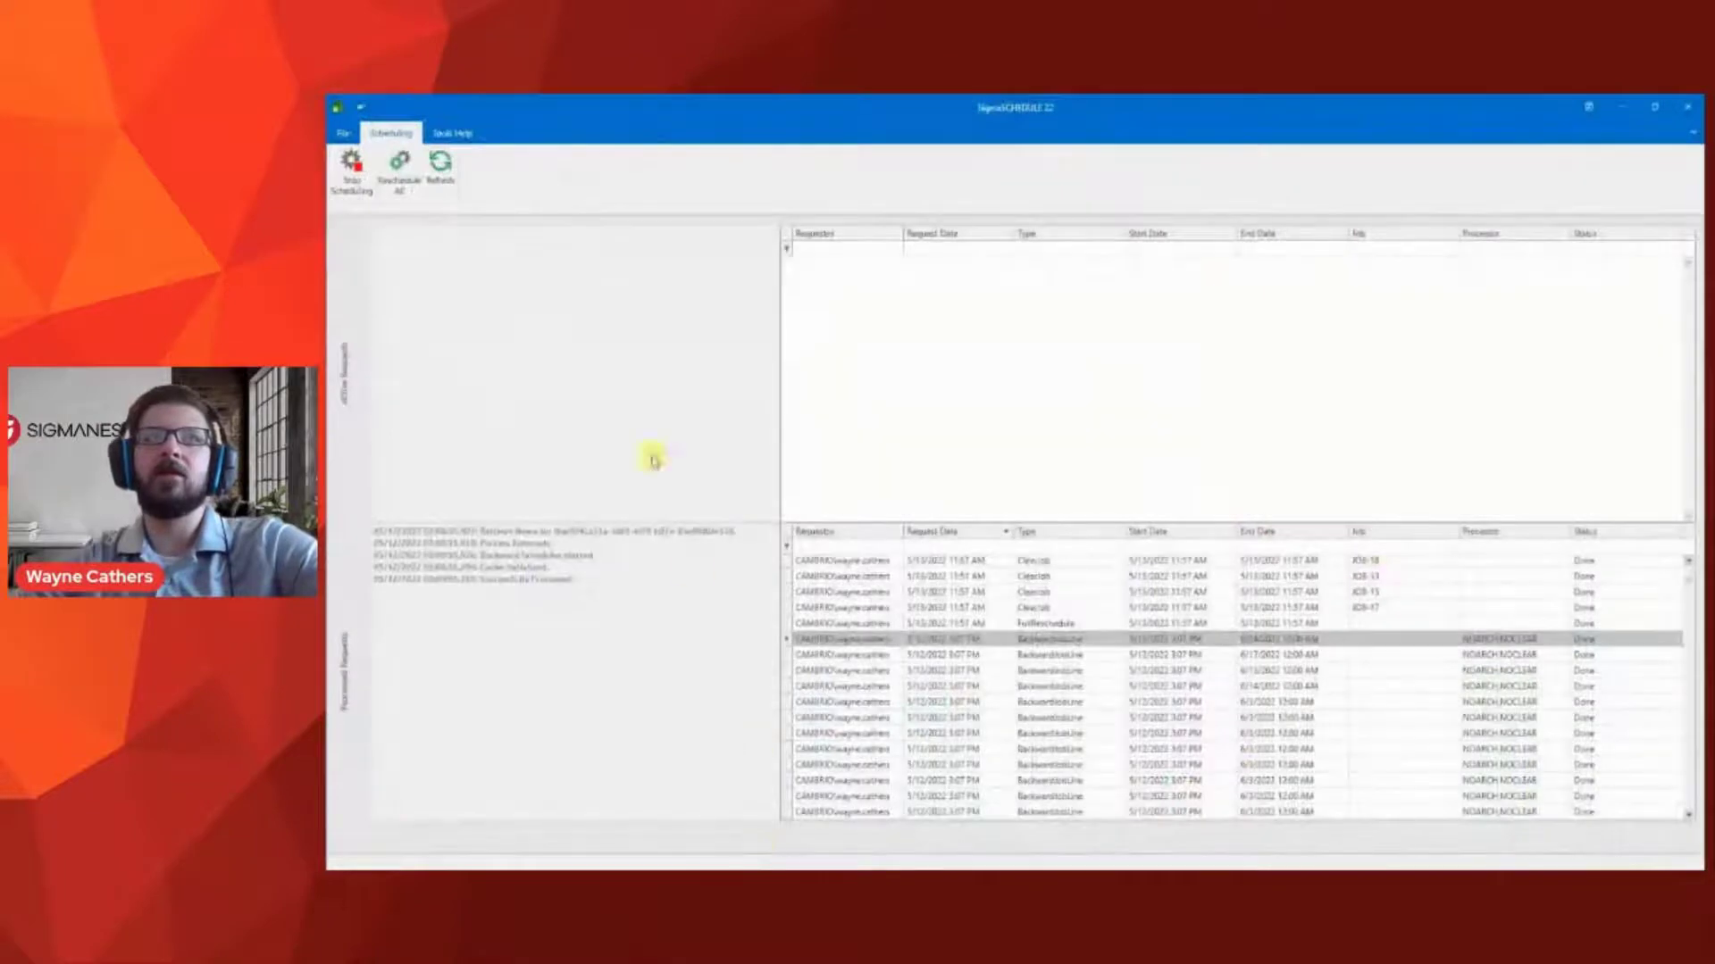
left_click(399, 166)
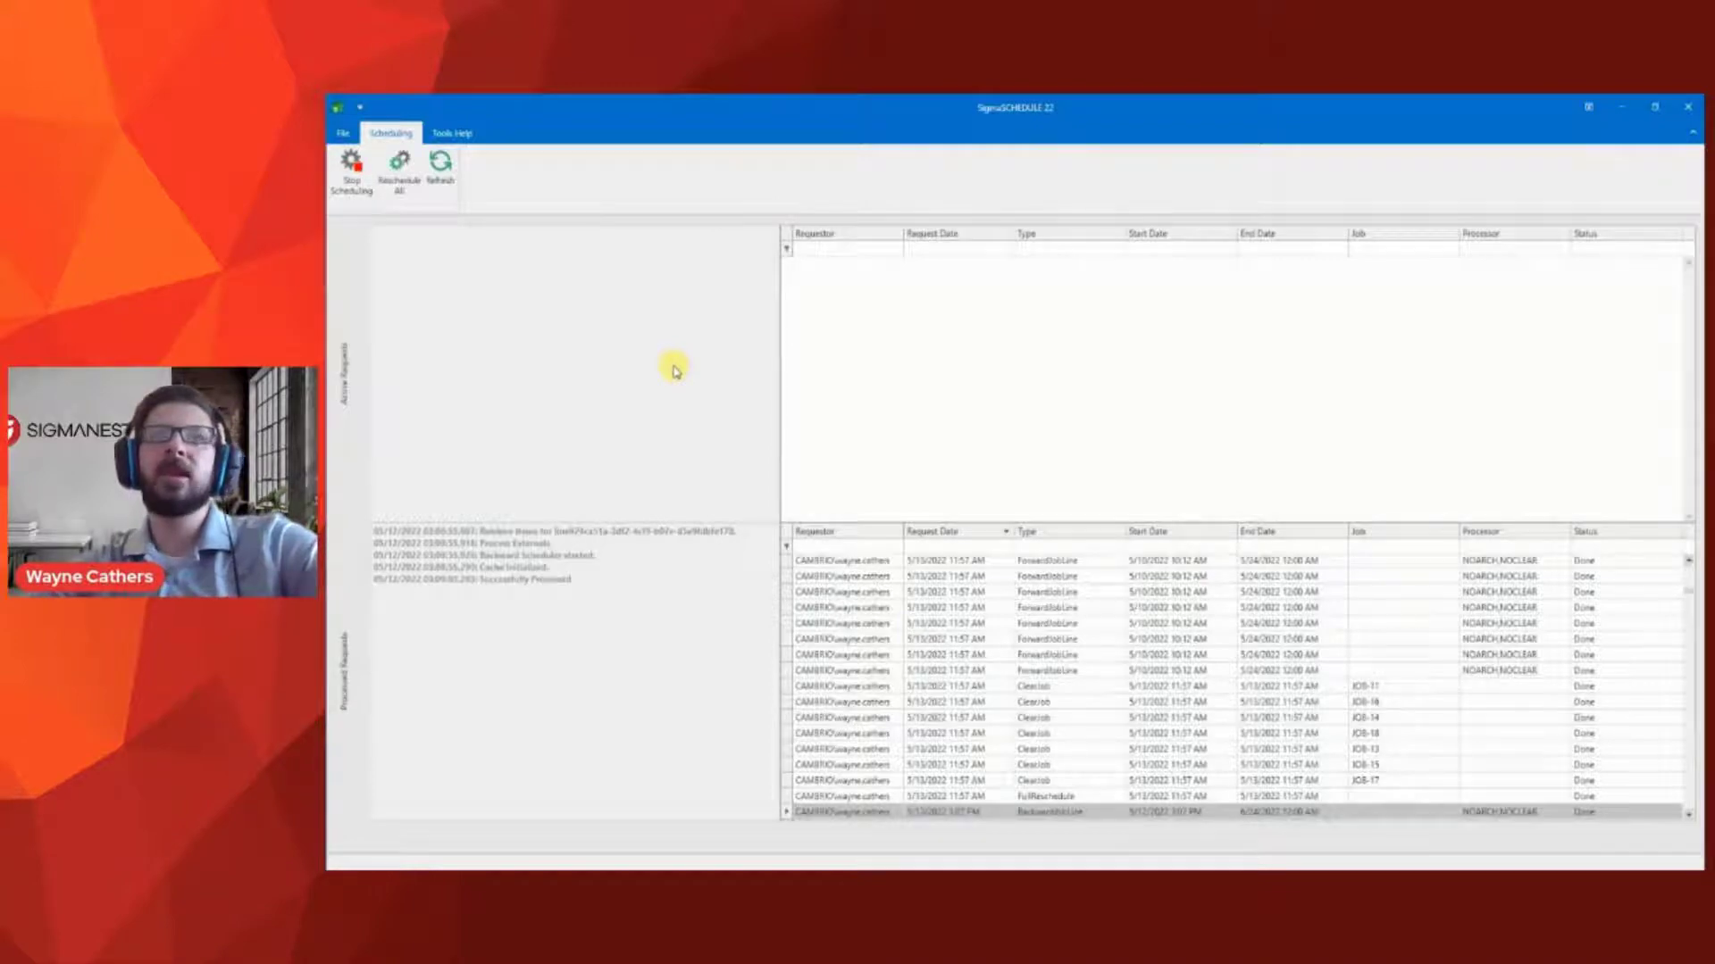
mouse_move(835, 868)
left_click(835, 826)
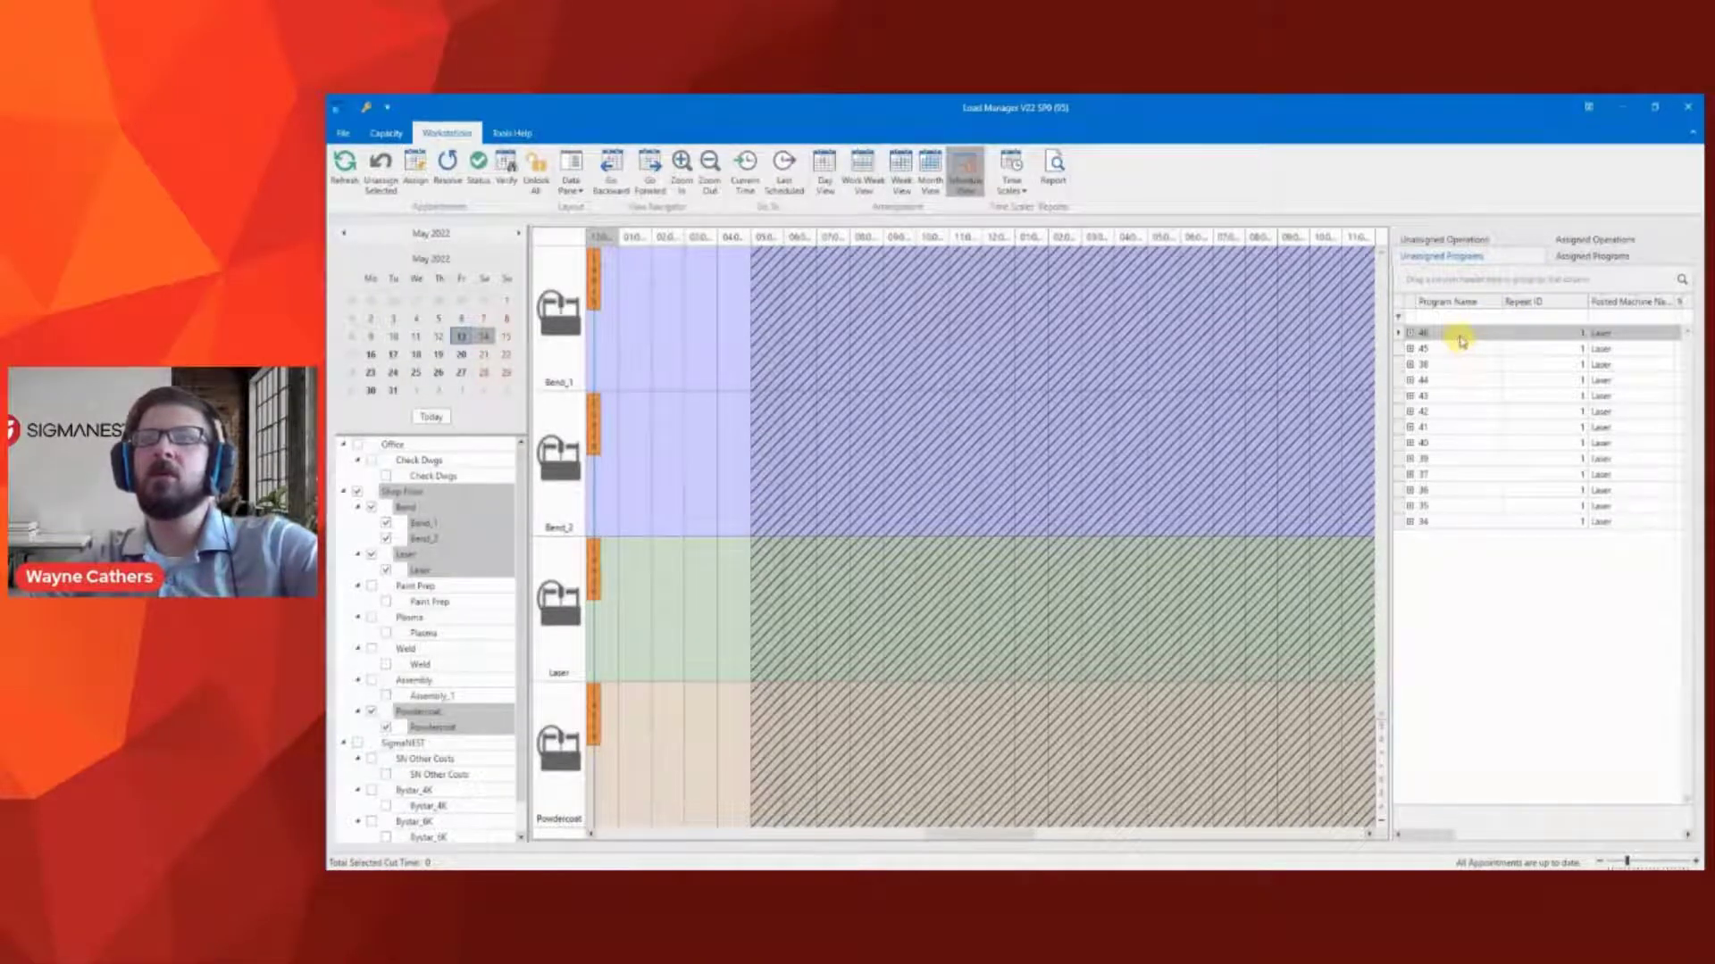
left_click_drag(1386, 425, 1051, 464)
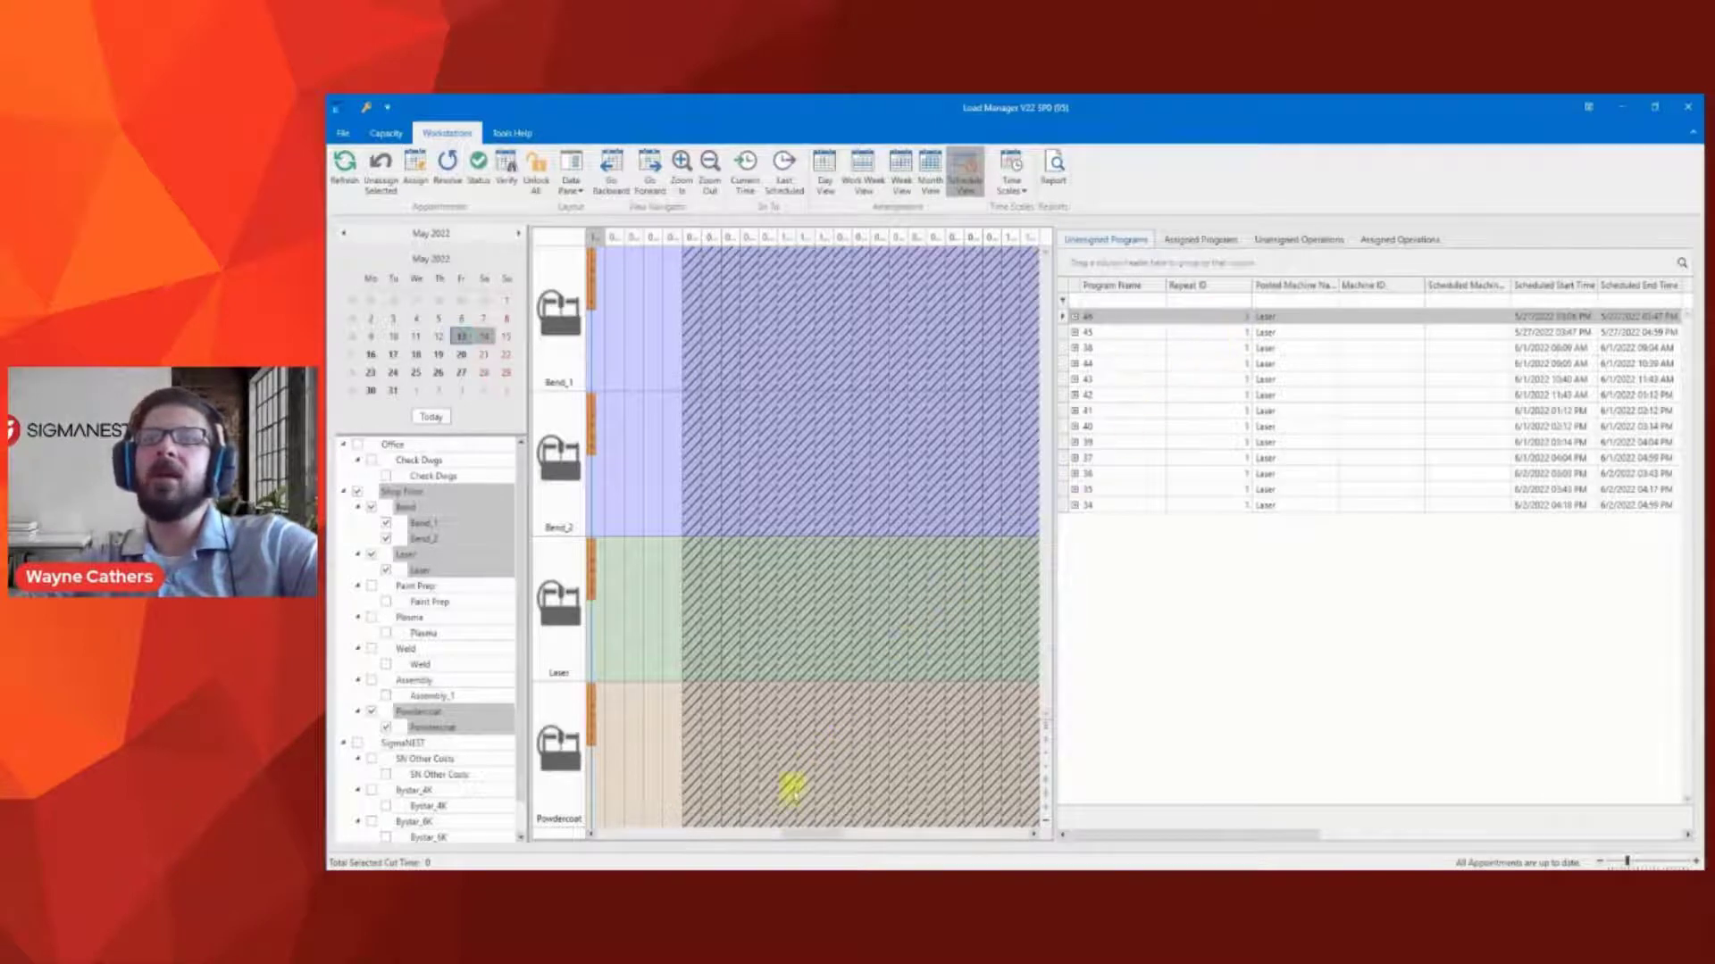
Switch to SigmaMRP, set JOB-14's order due date to June 1, 2022, and save it with the order items updated too
key("alt+Tab")
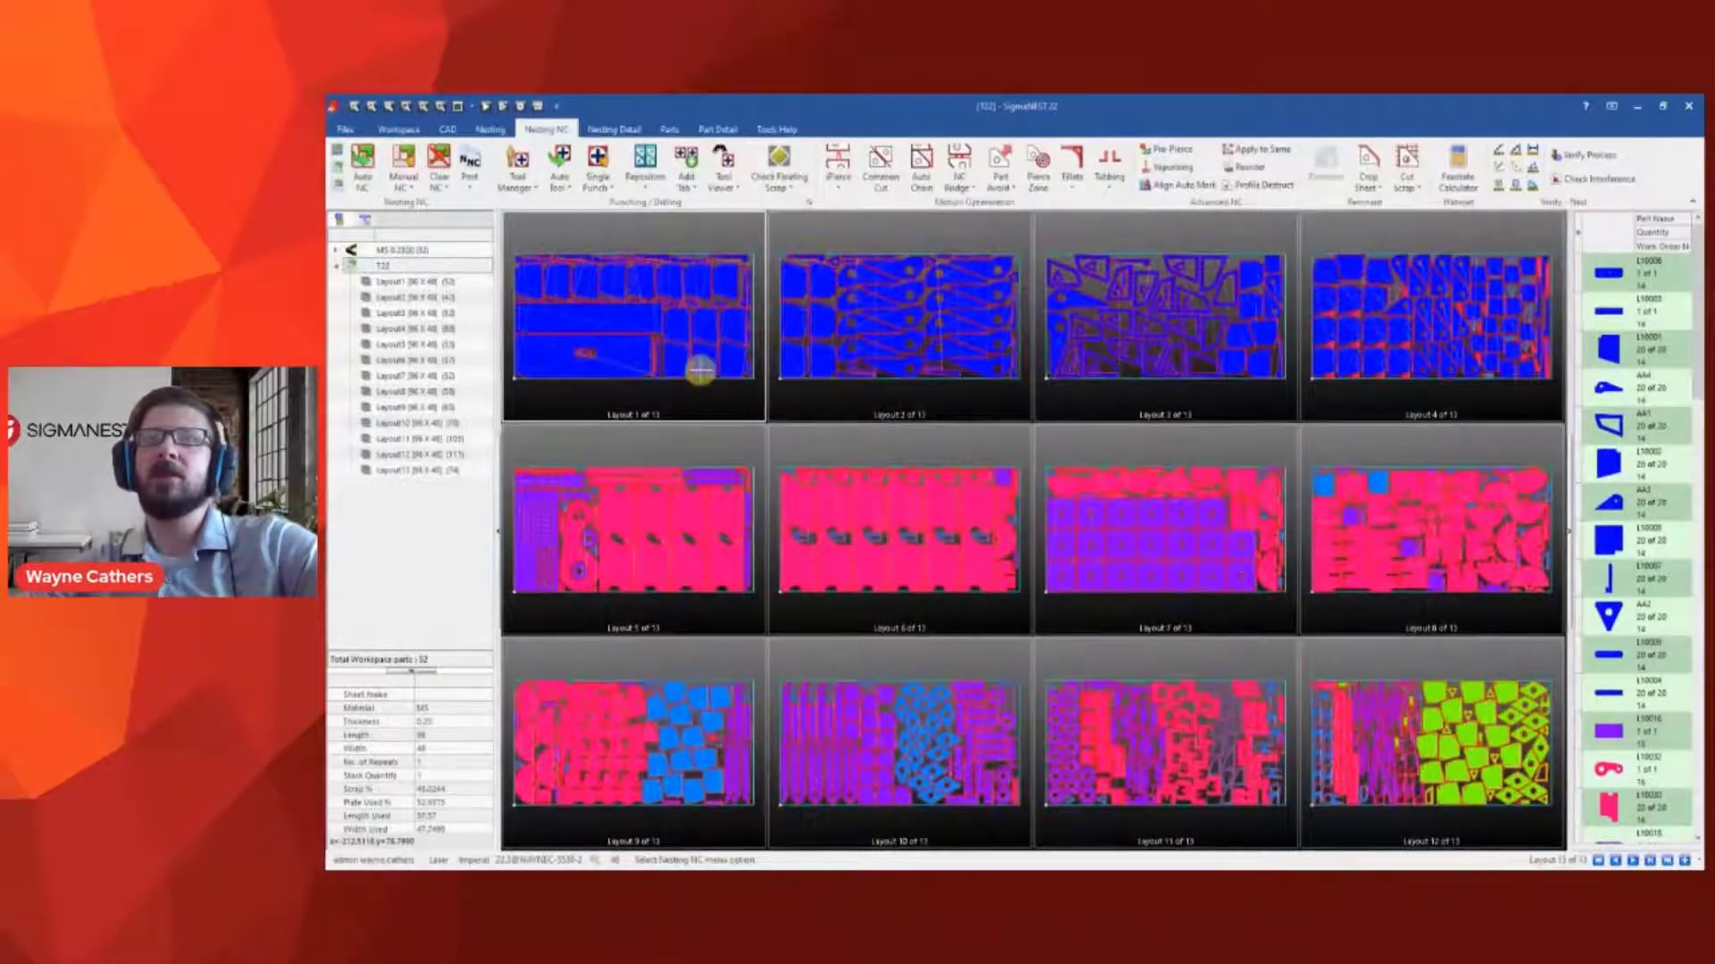
key("alt+Tab")
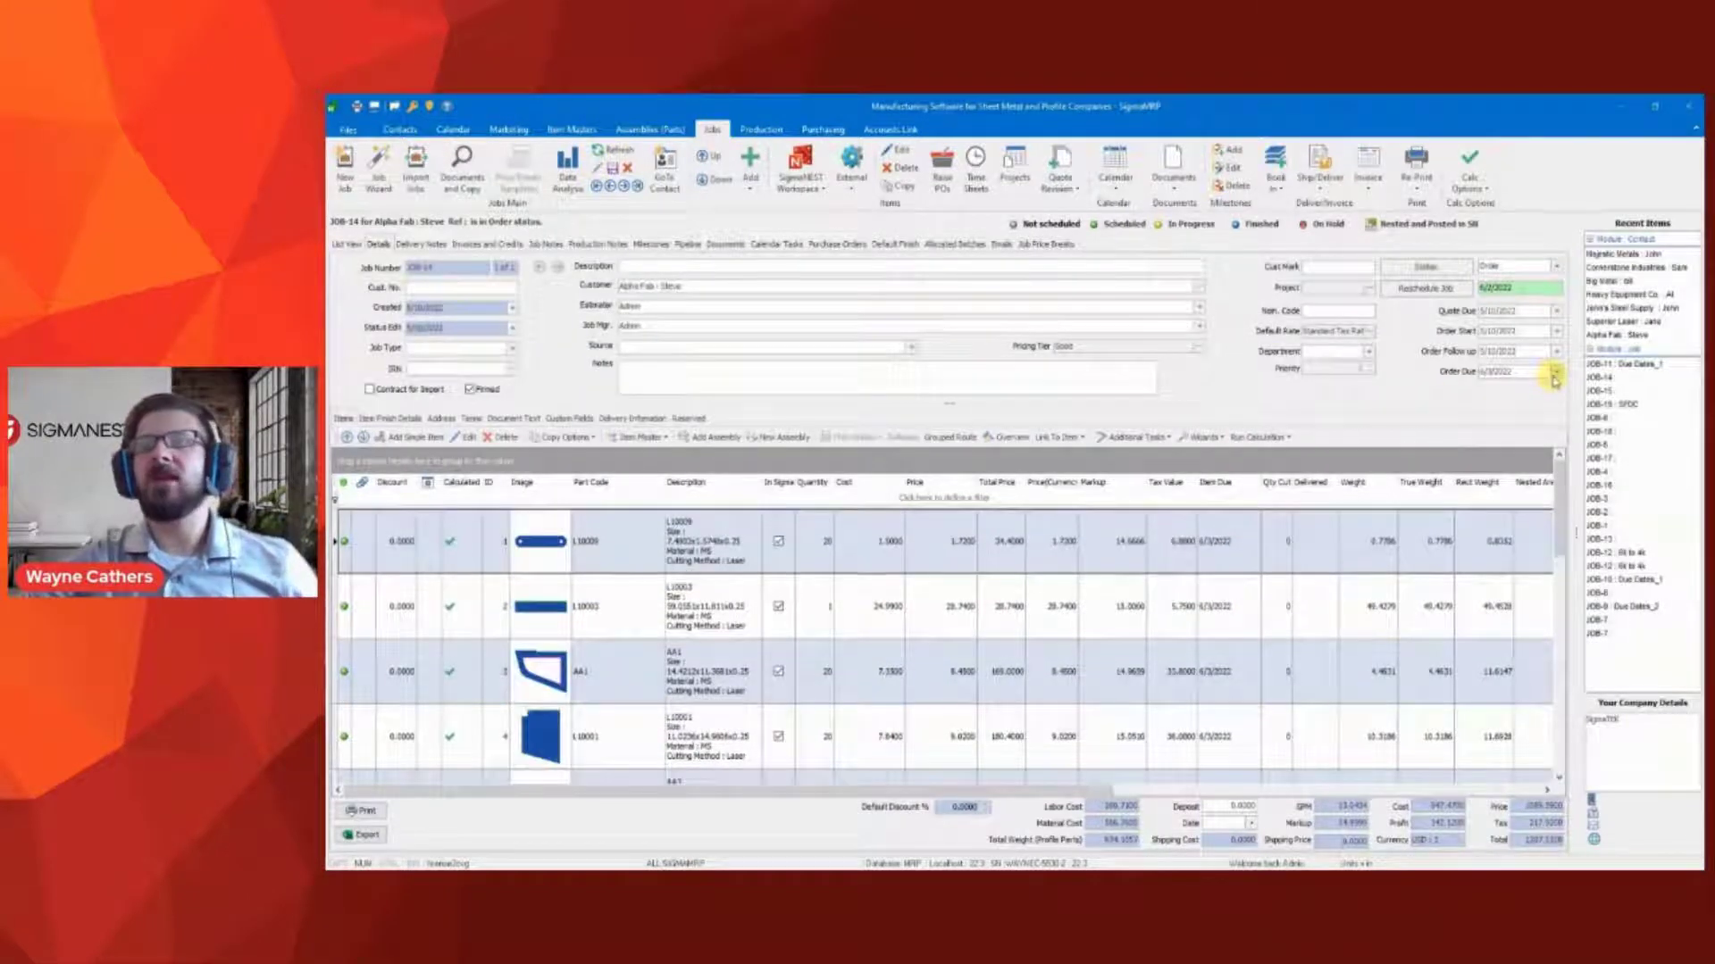
left_click(1554, 380)
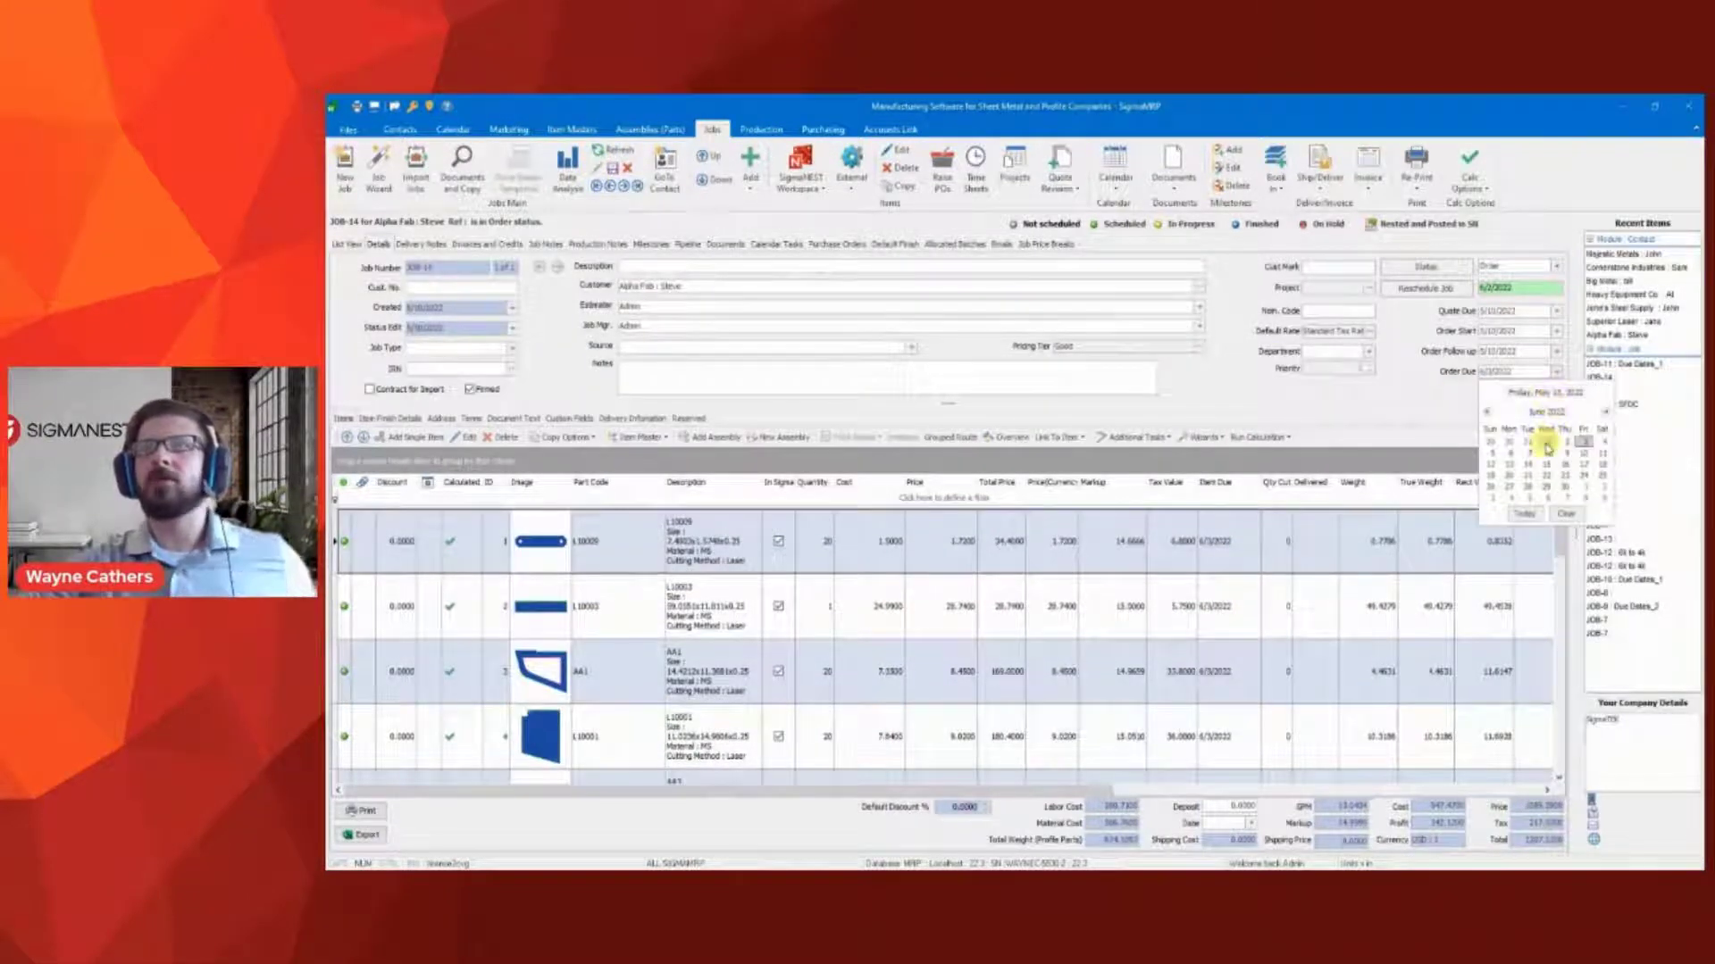
left_click(1548, 449)
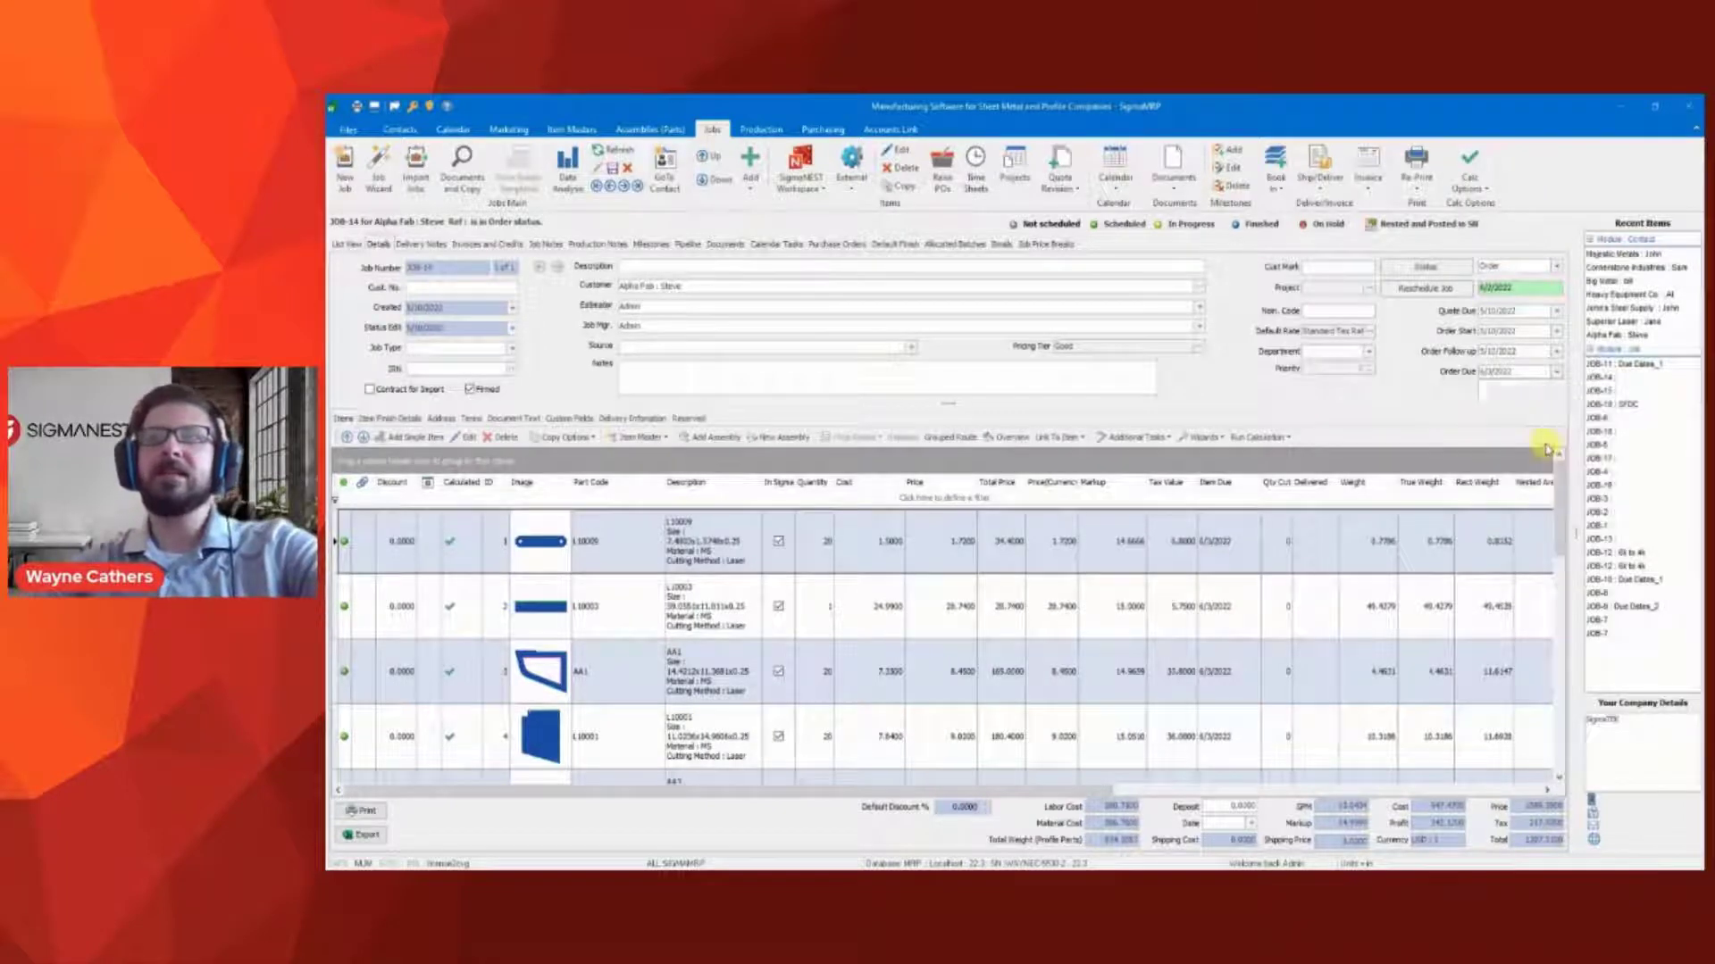
left_click(612, 169)
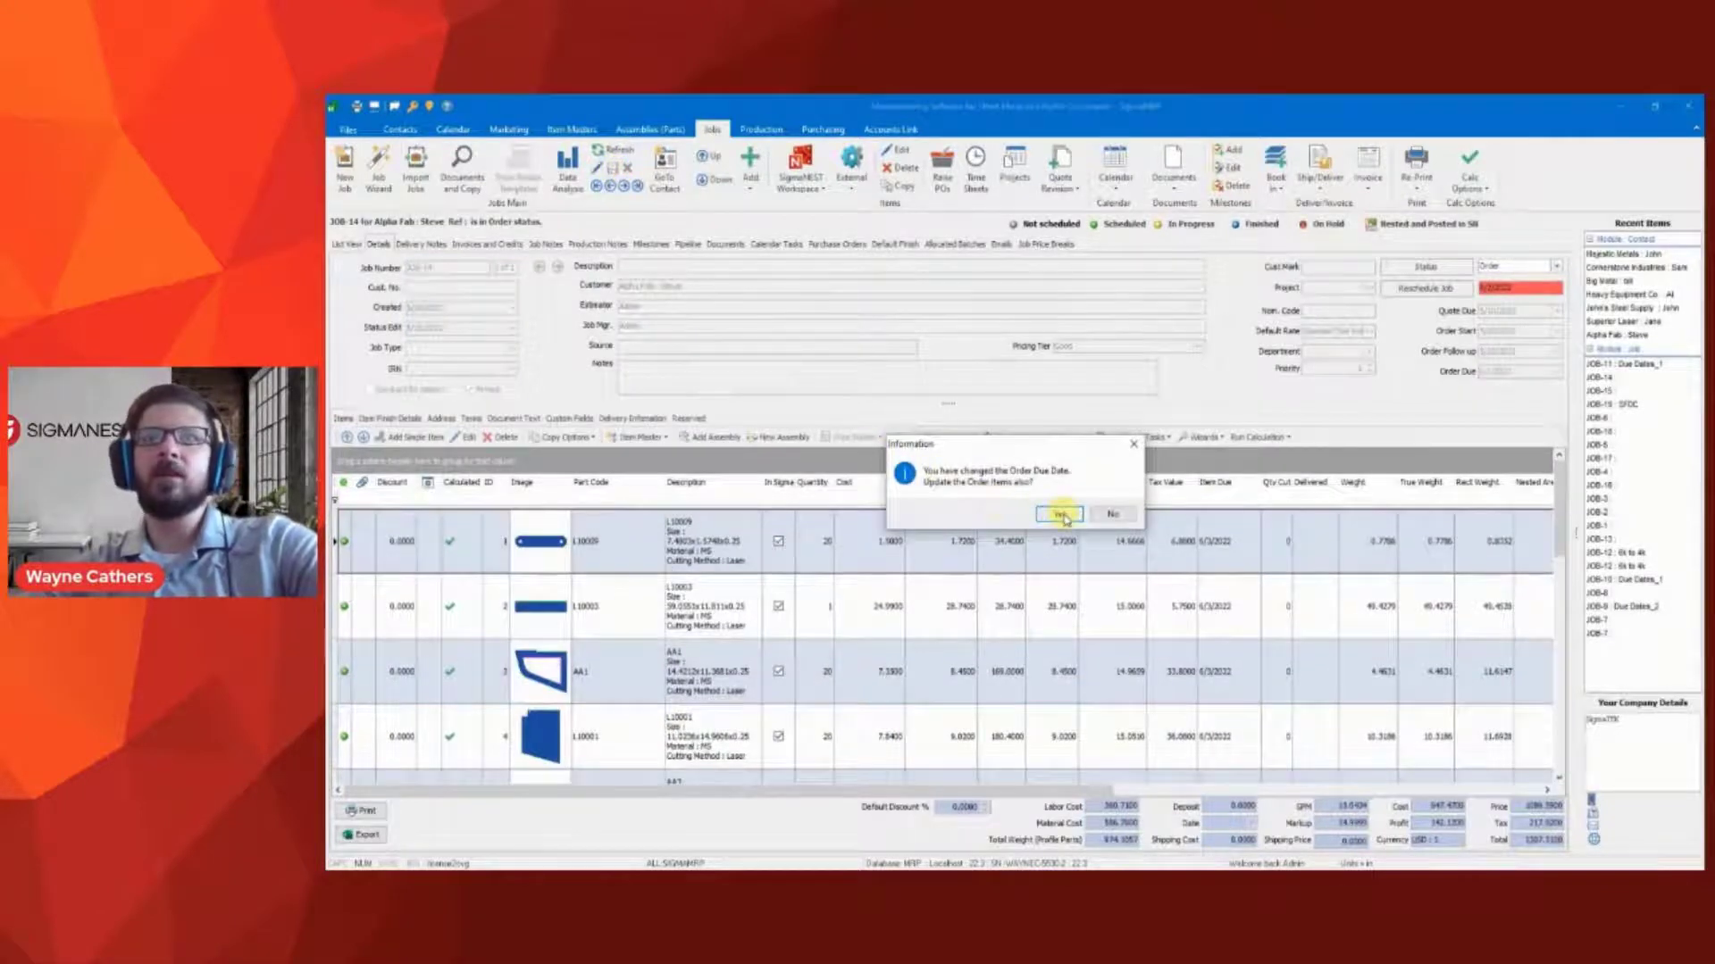
left_click(1060, 515)
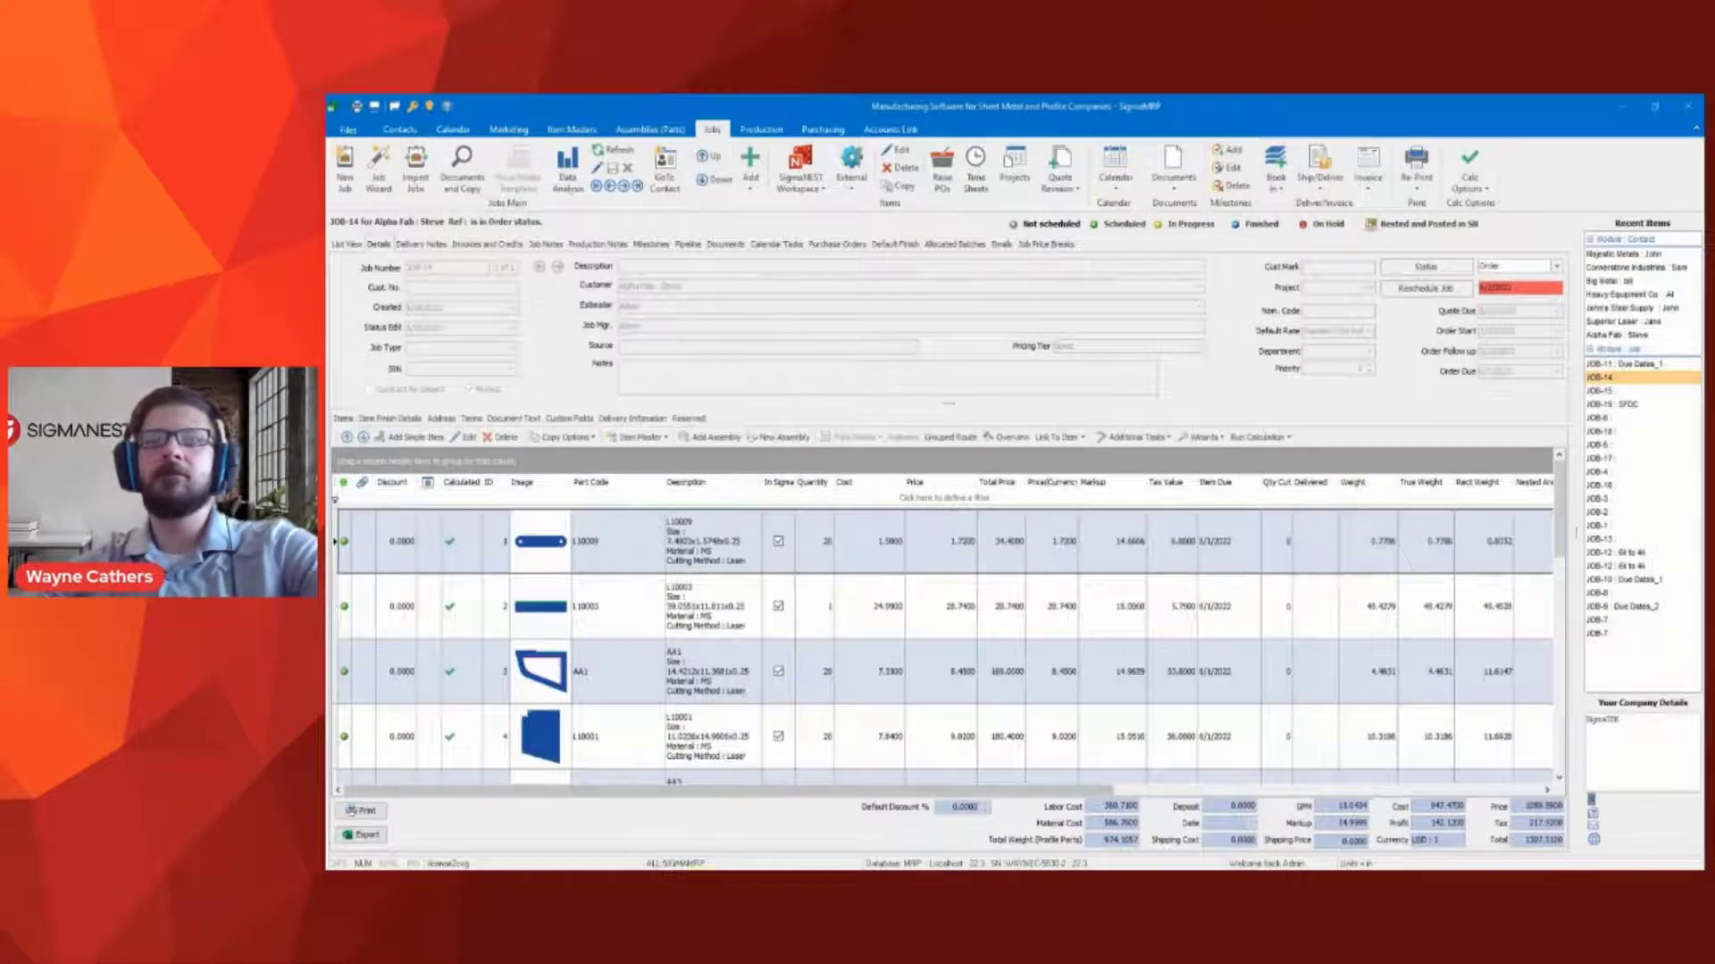
Reschedule all jobs in SigmaSCHEDULE again, and refresh Load Manager to compare the unassigned programs' order and scheduled times
key("alt+Tab")
left_click(400, 167)
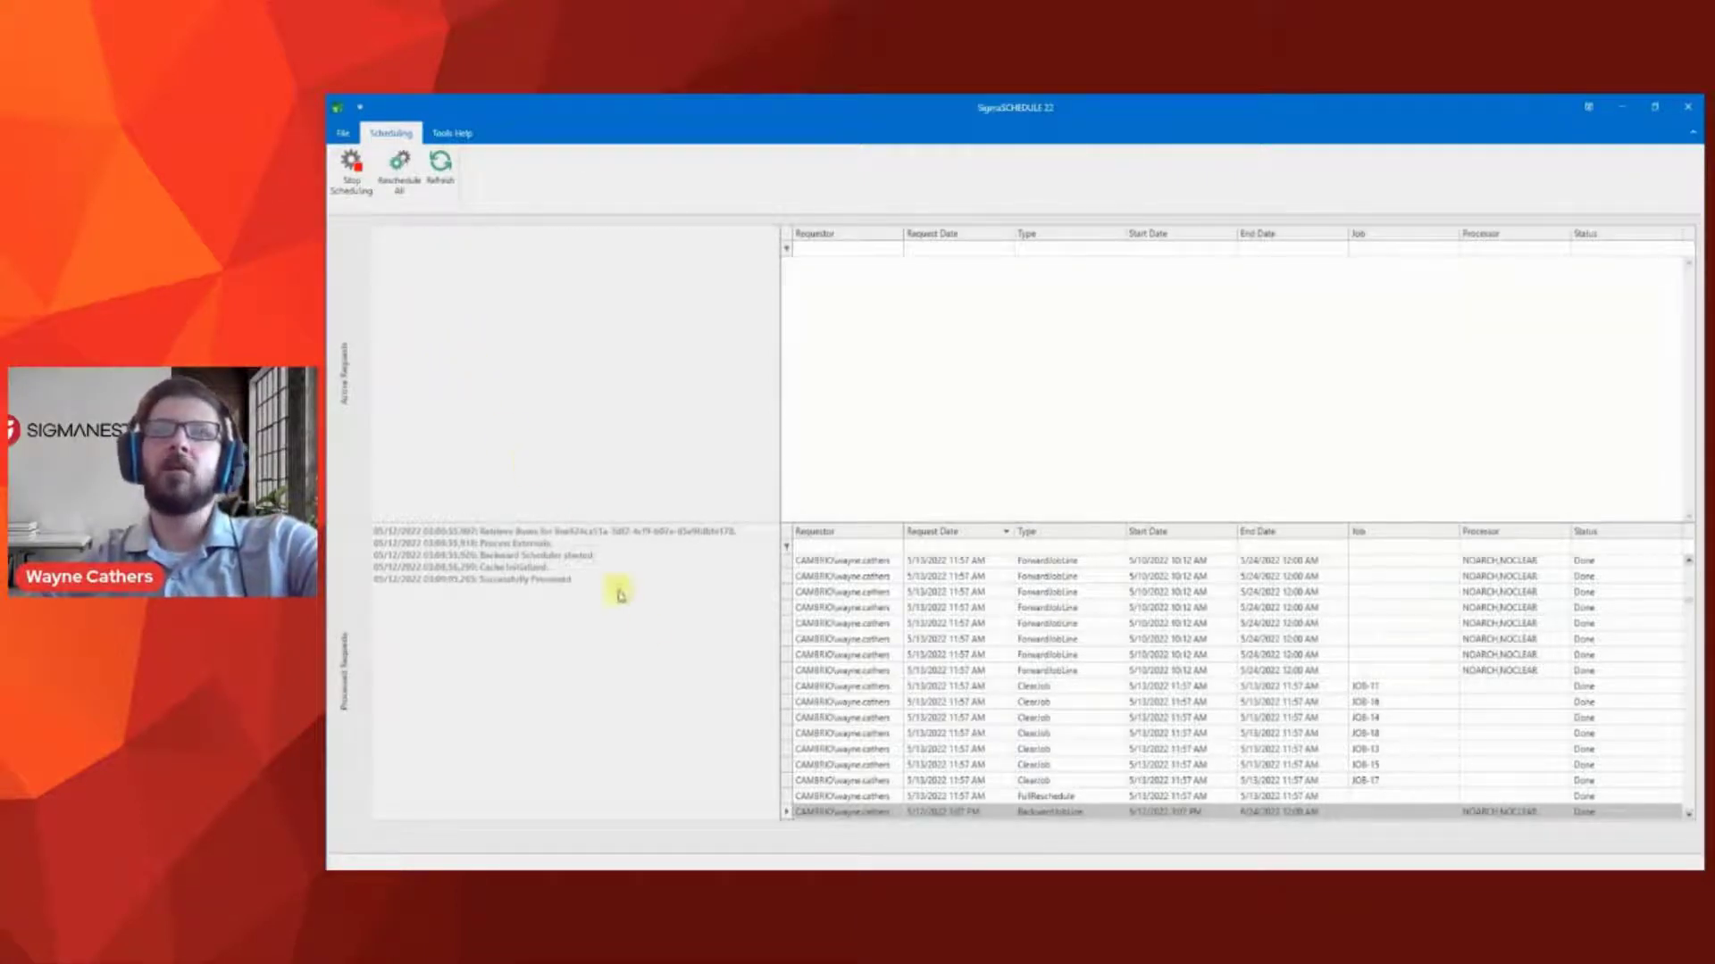
double_click(833, 813)
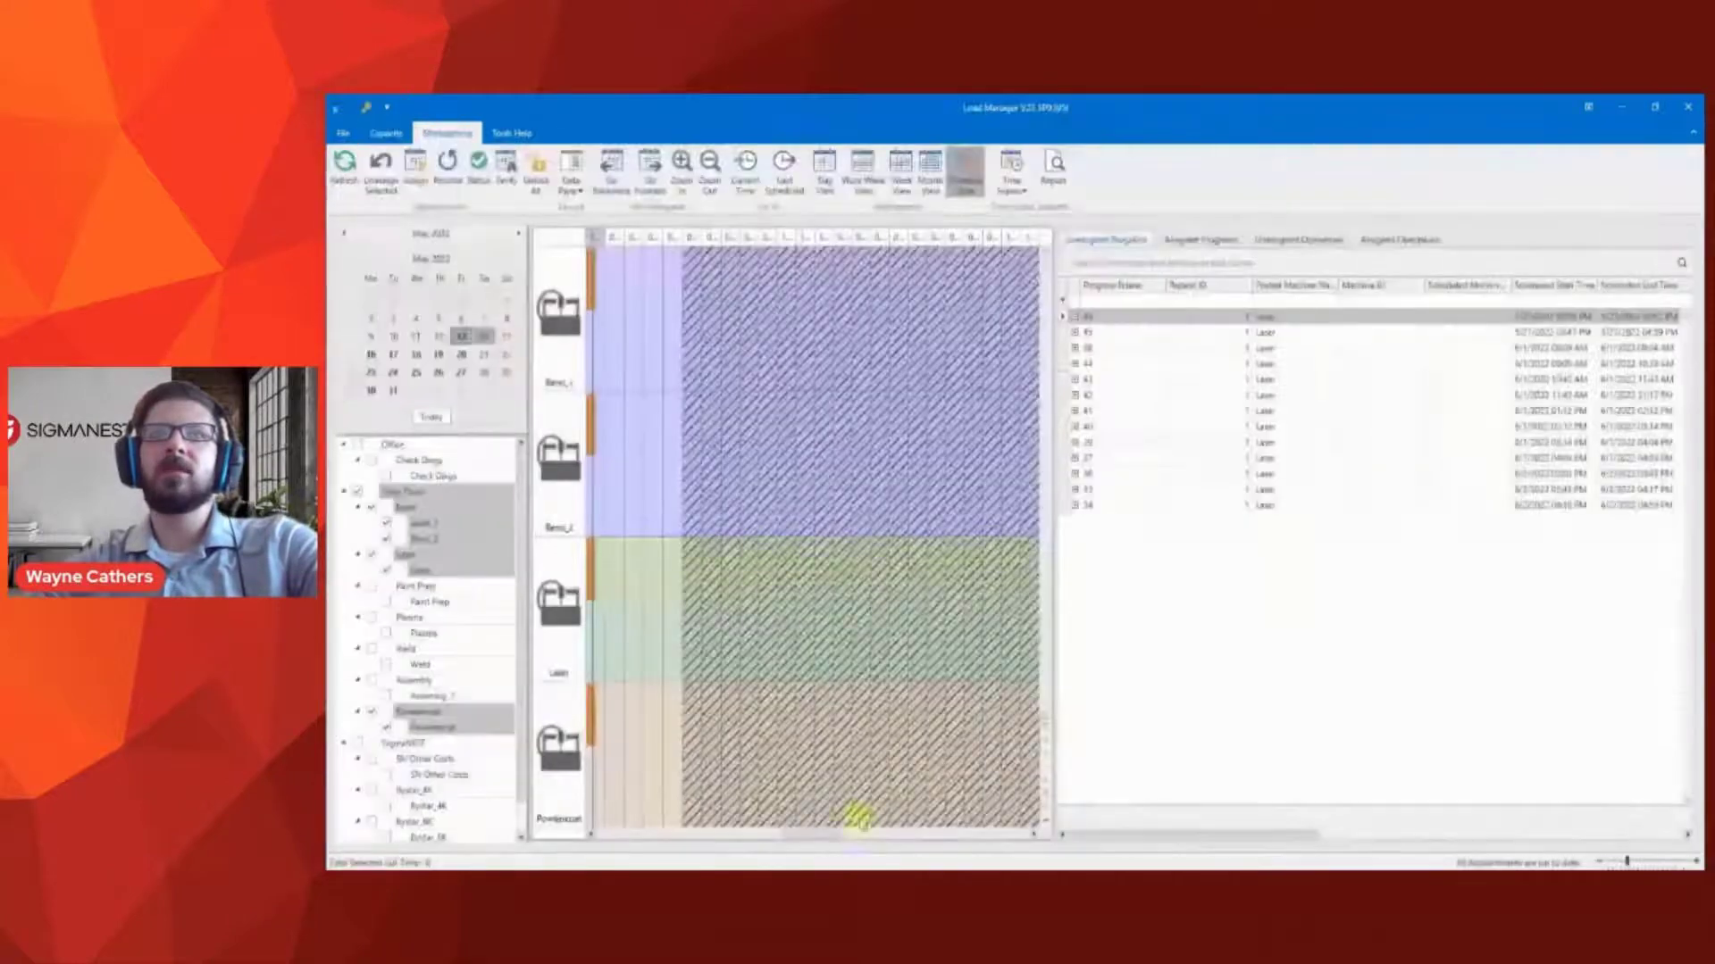
left_click(344, 165)
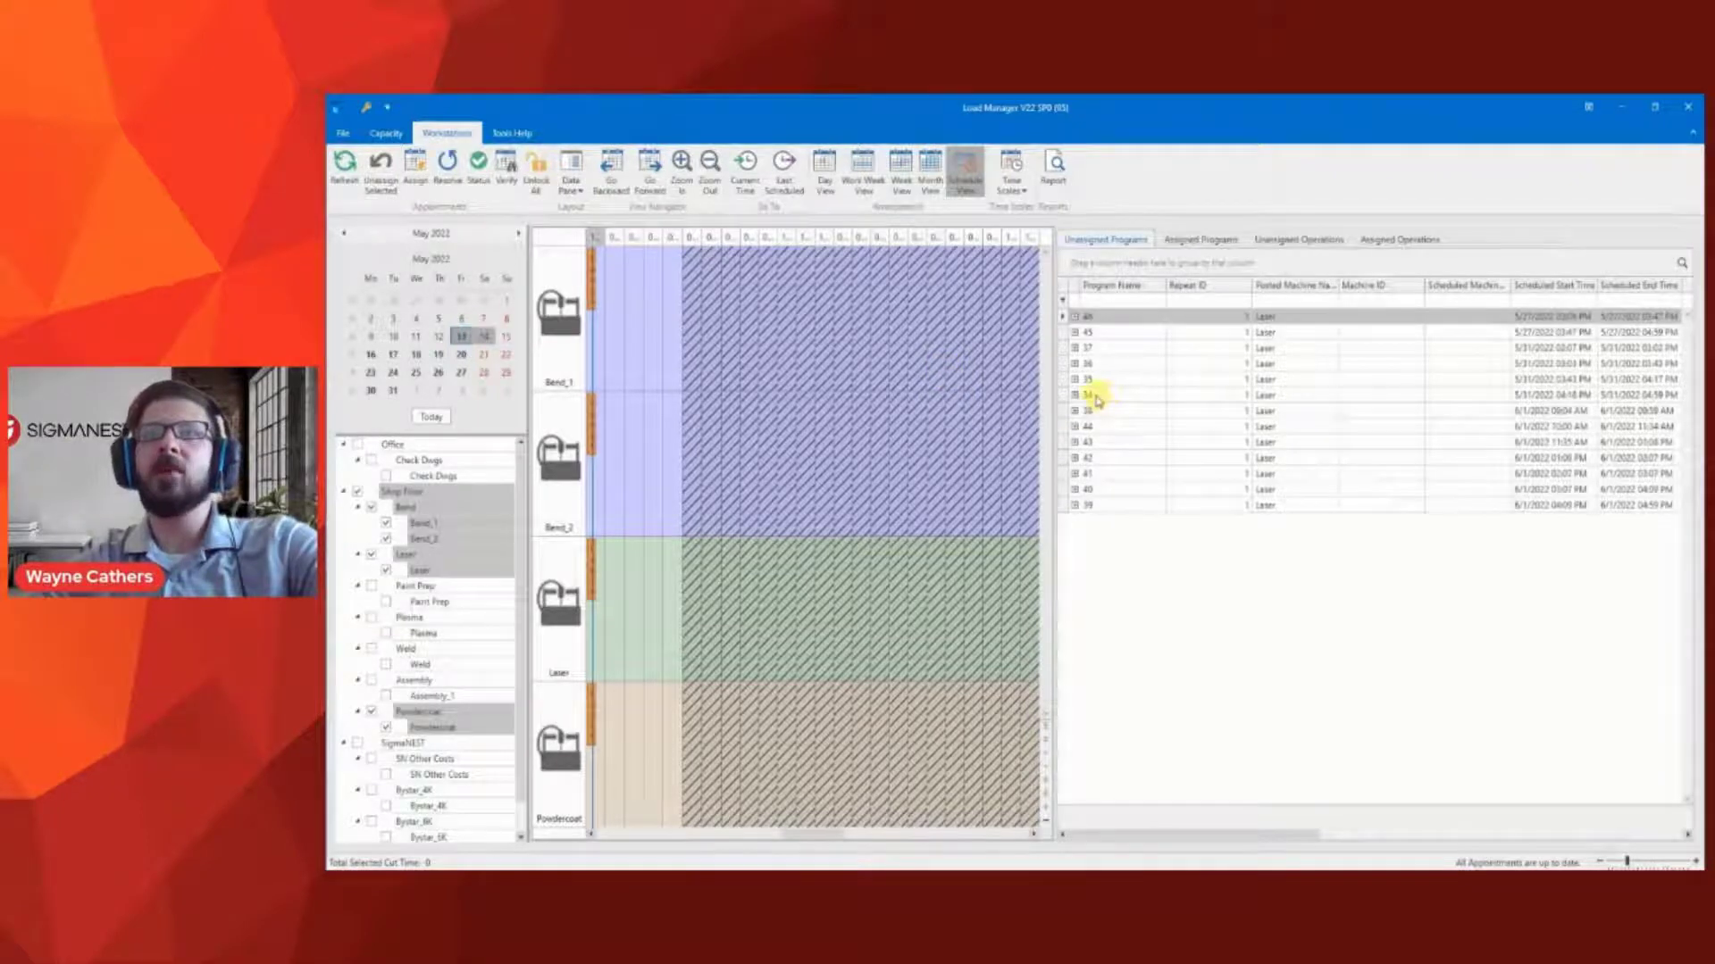
left_click(1097, 397)
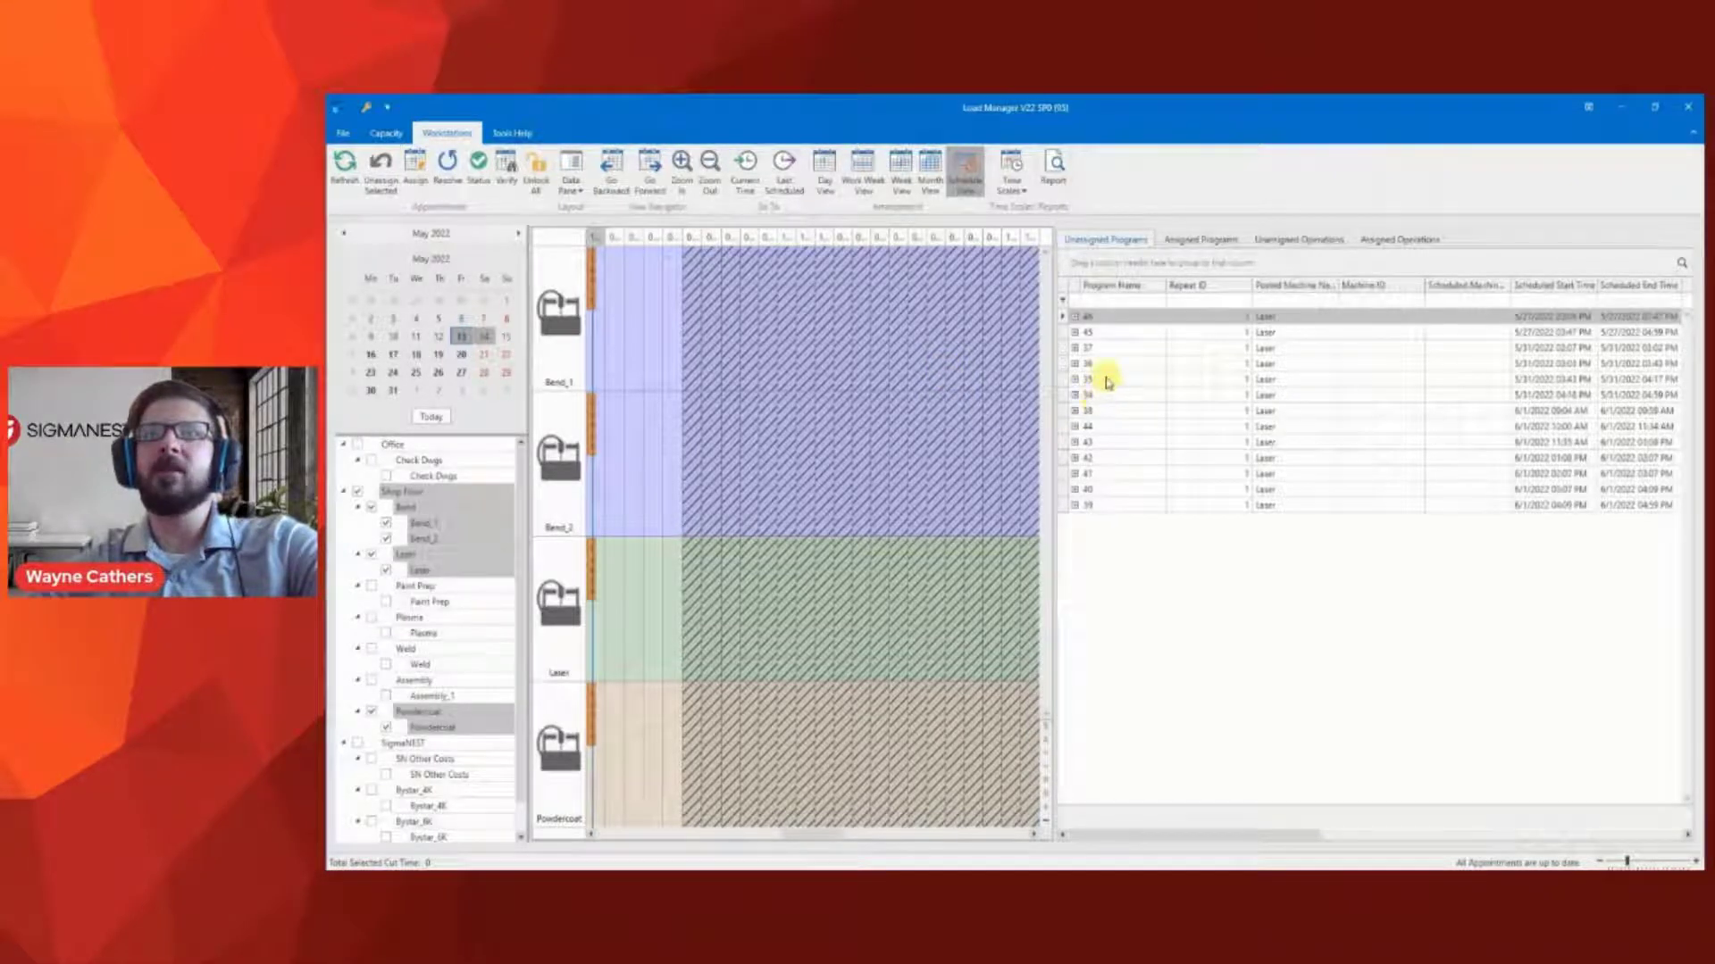
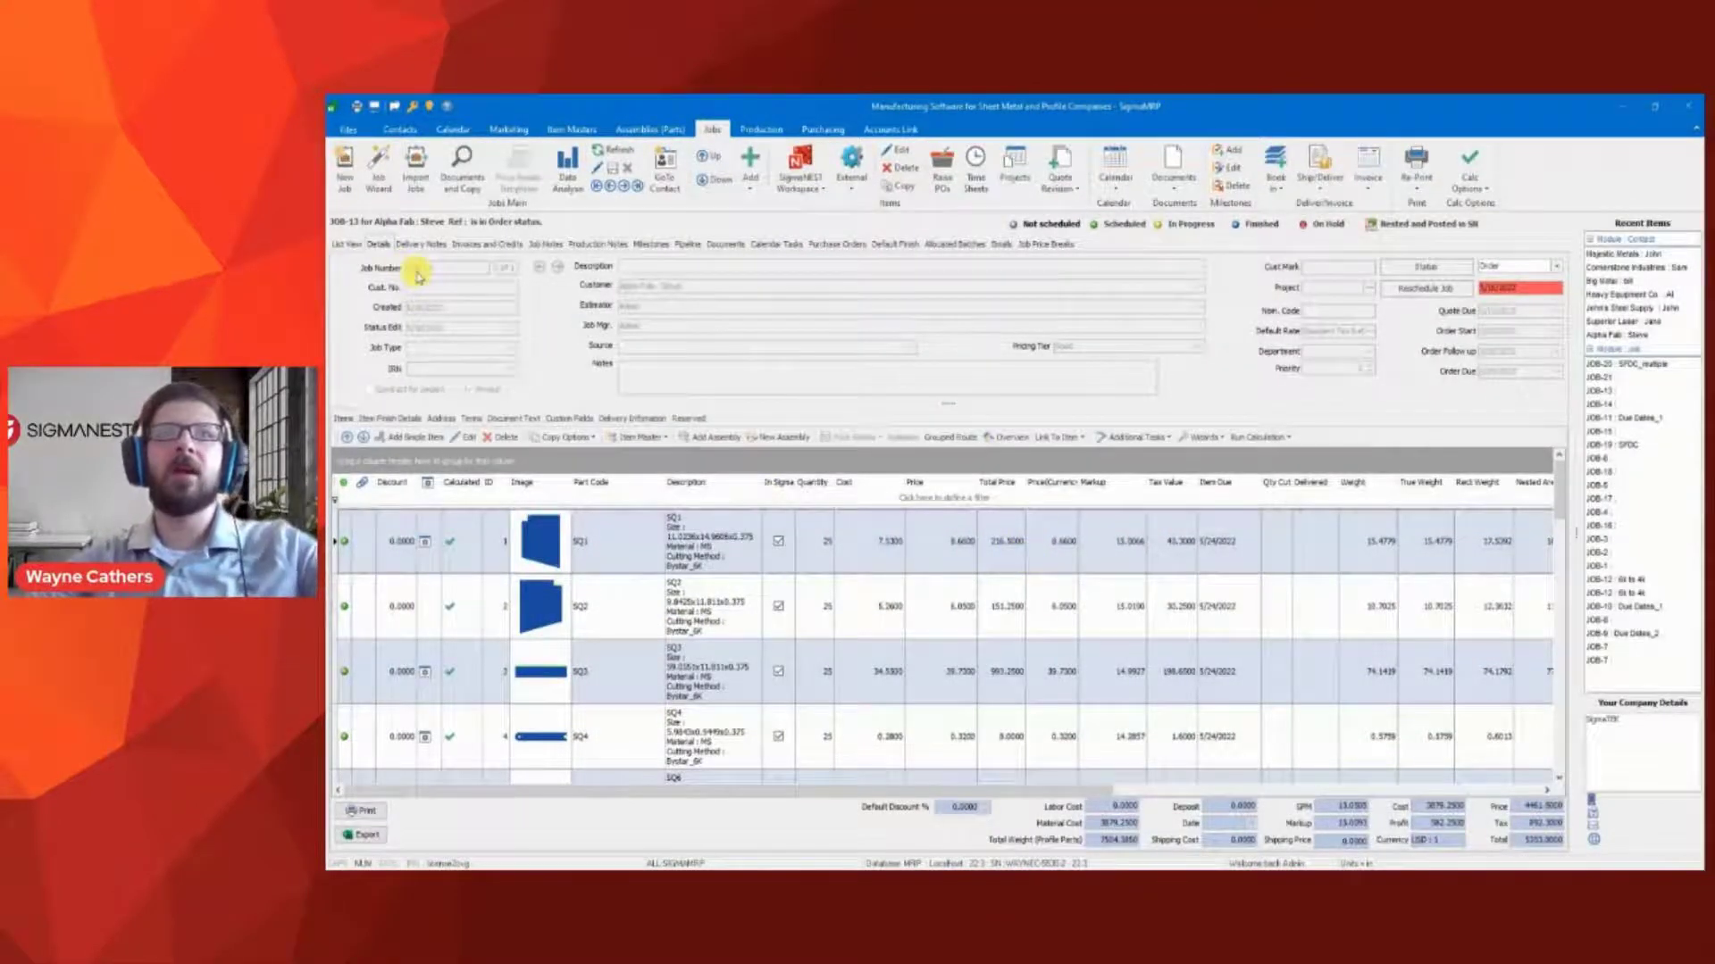
Open item SQ6 of JOB-13 in SigmaMRP, examine its work order's operations, and close the assembly details
scroll(658, 710, "down", 1)
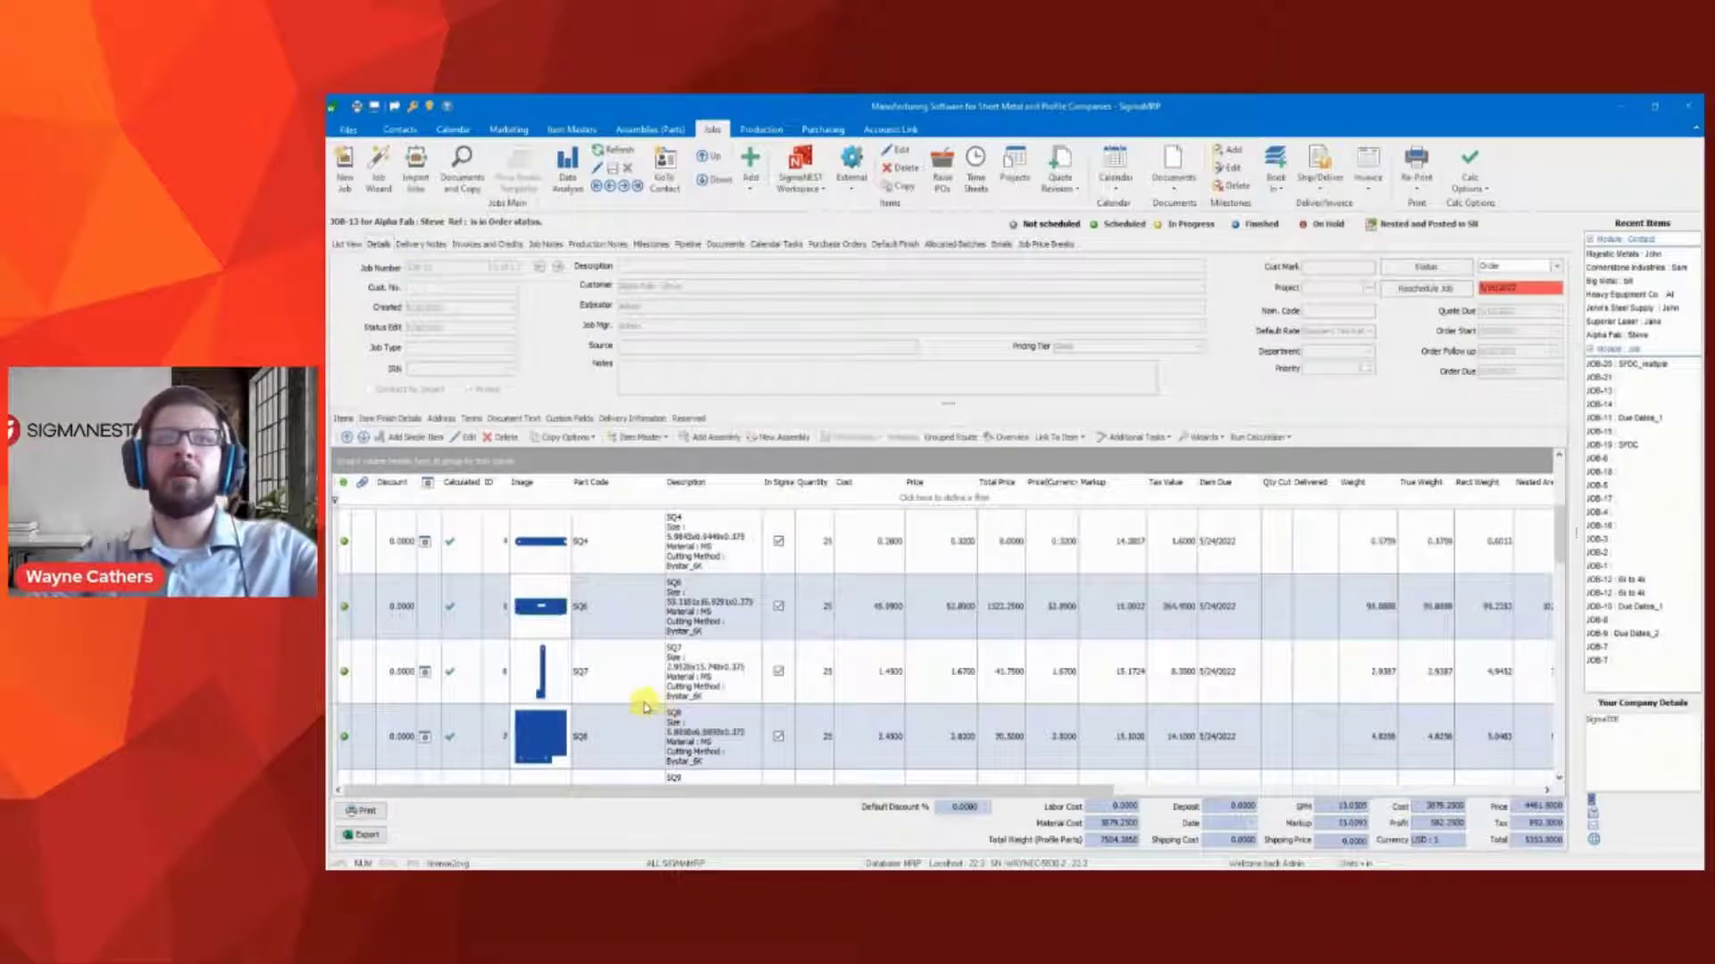
left_click(603, 616)
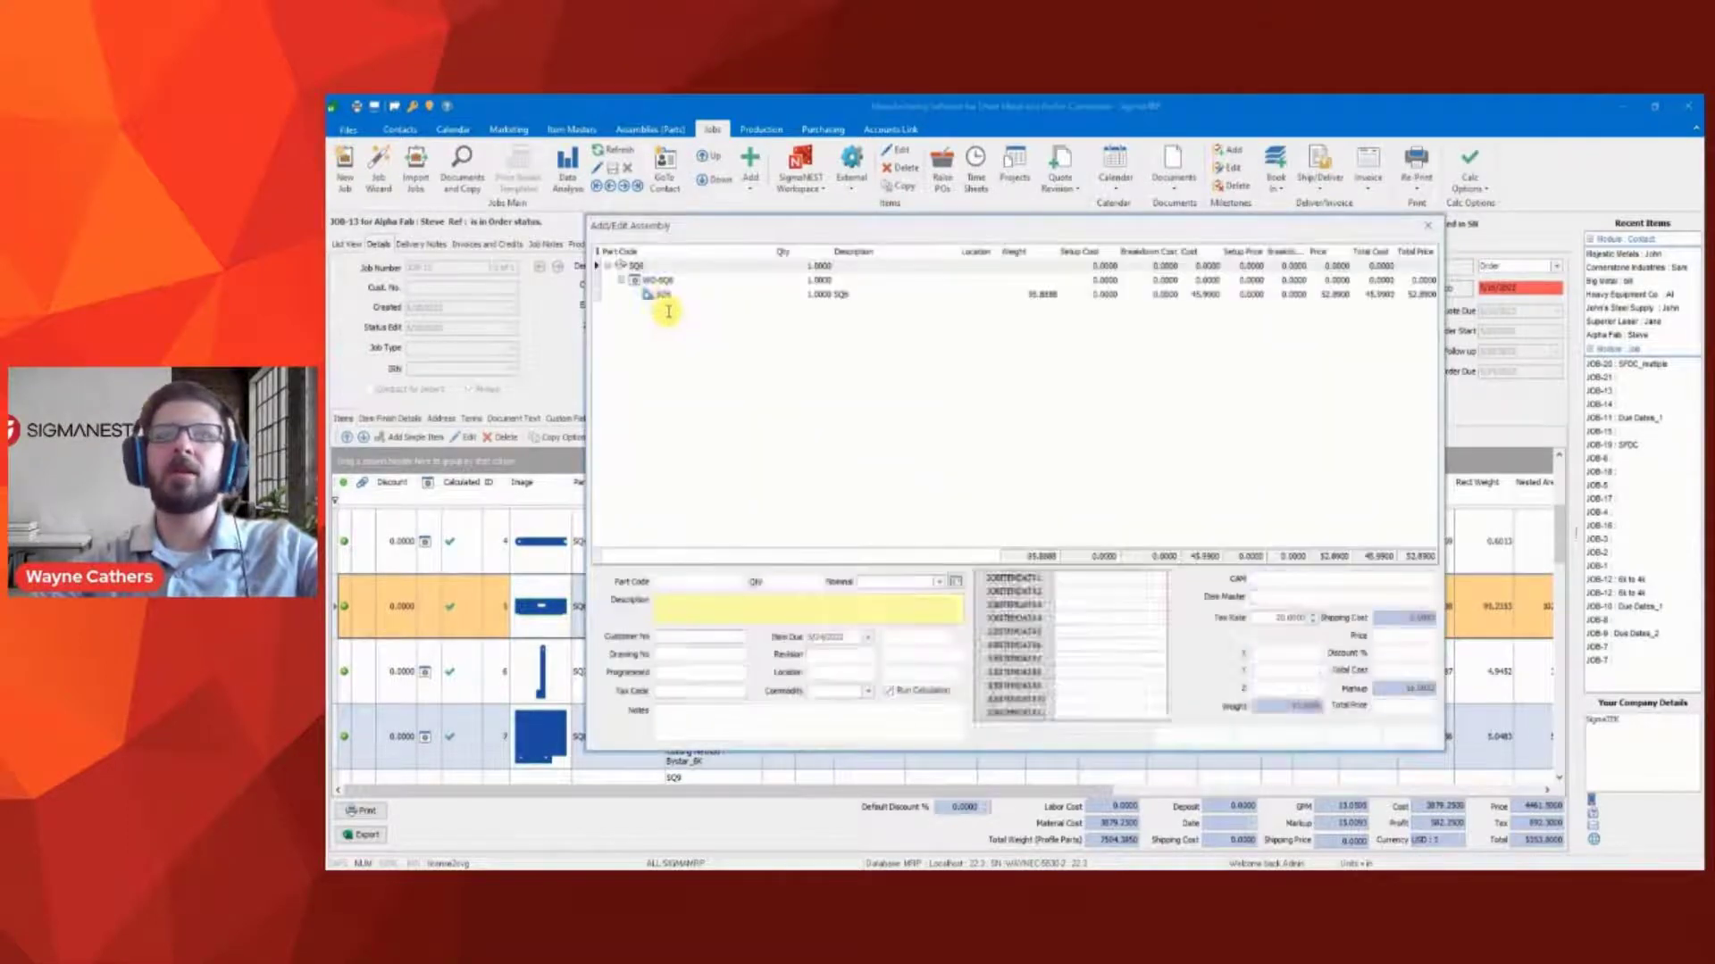
left_click(664, 282)
left_click(660, 487)
left_click(1427, 226)
Open item SQ7 of JOB-13, examine its work order's cutting and bending operations, and close the assembly details
double_click(629, 688)
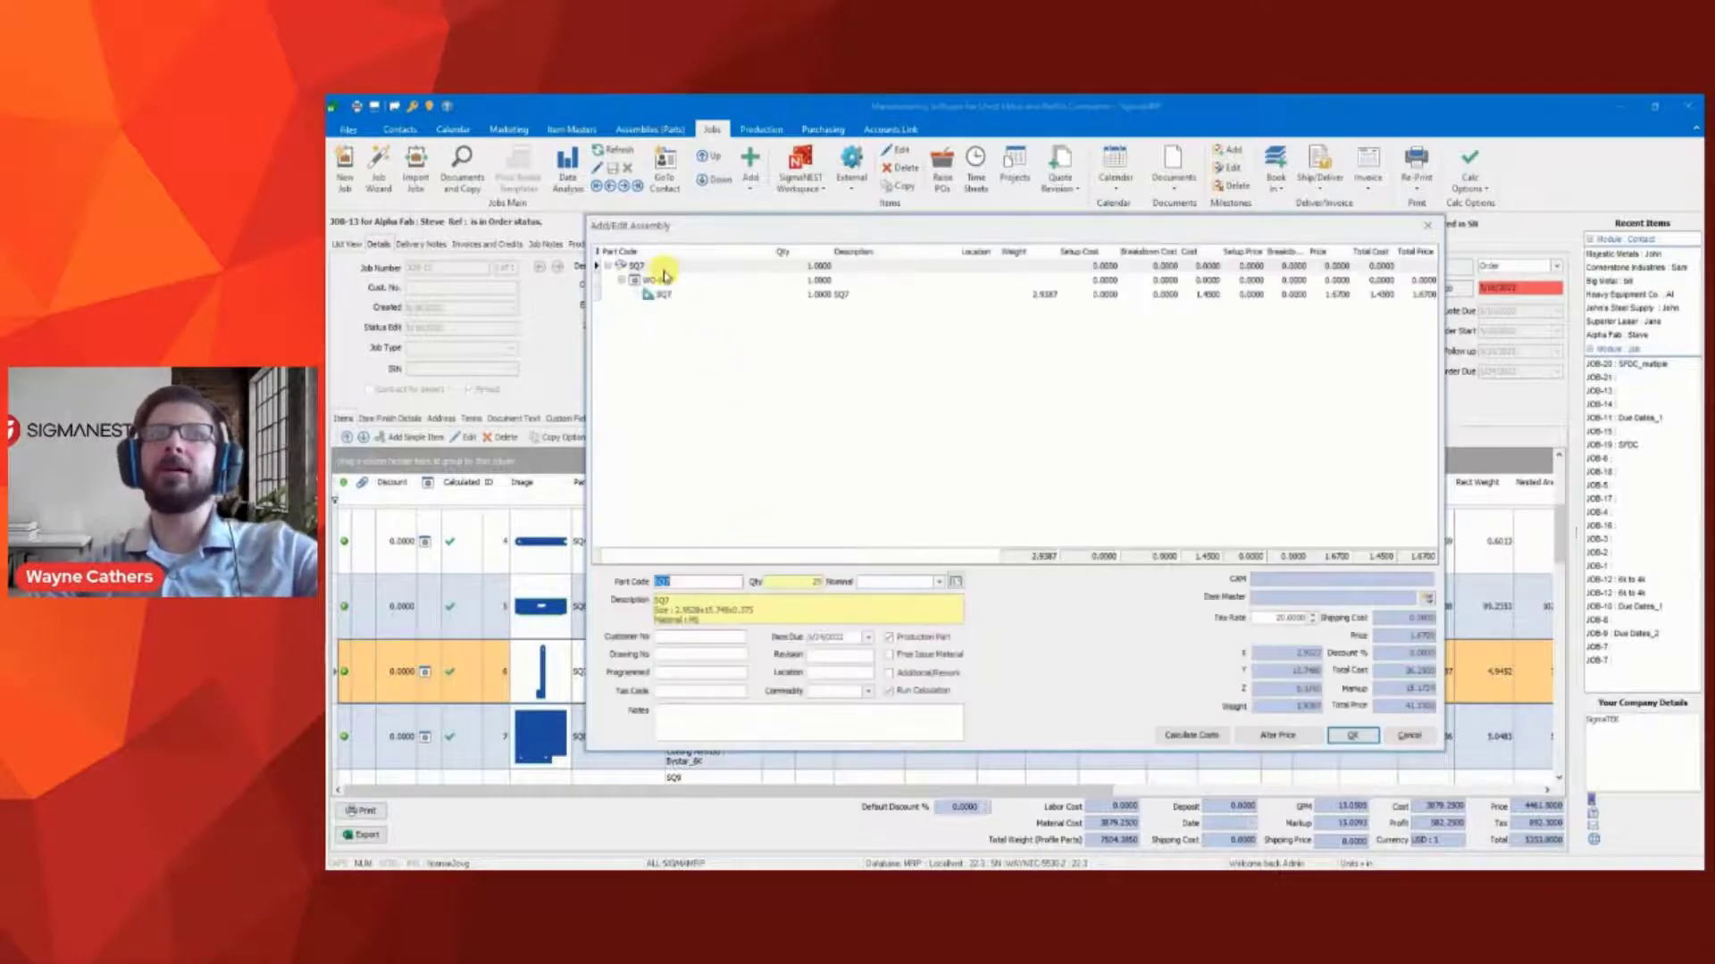
left_click(661, 282)
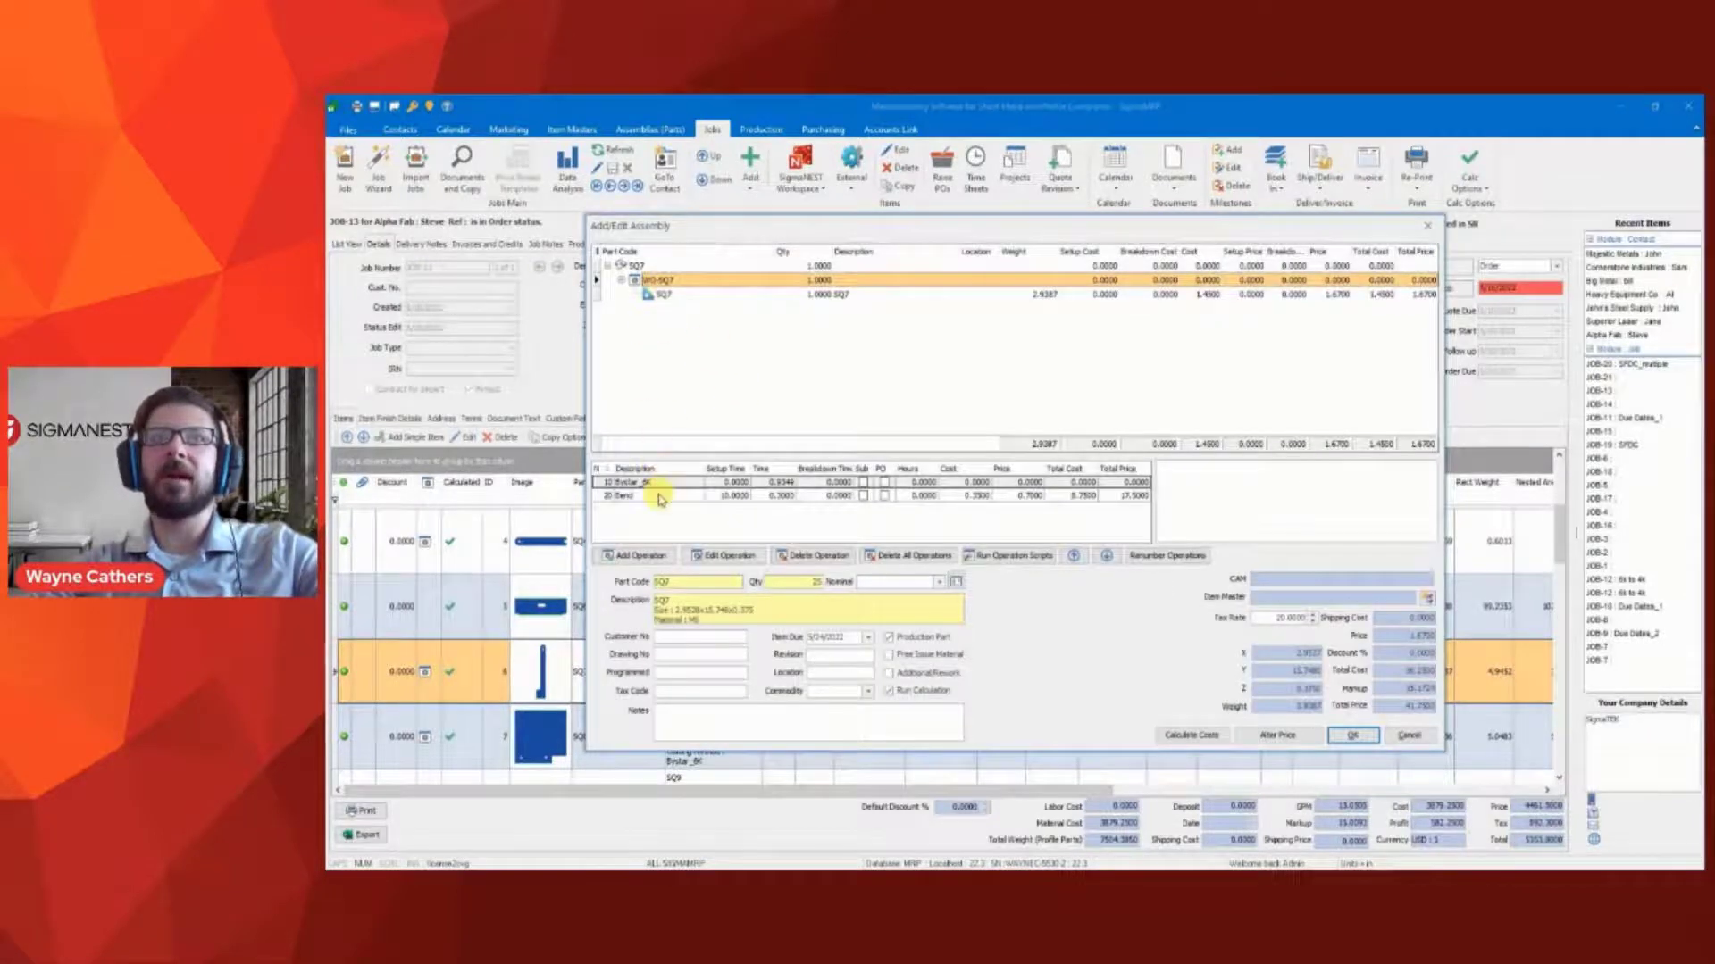
left_click(676, 497)
left_click(1427, 225)
Open item SQ1 of JOB-13 and examine the operations of its work order
scroll(625, 589, "up", 3)
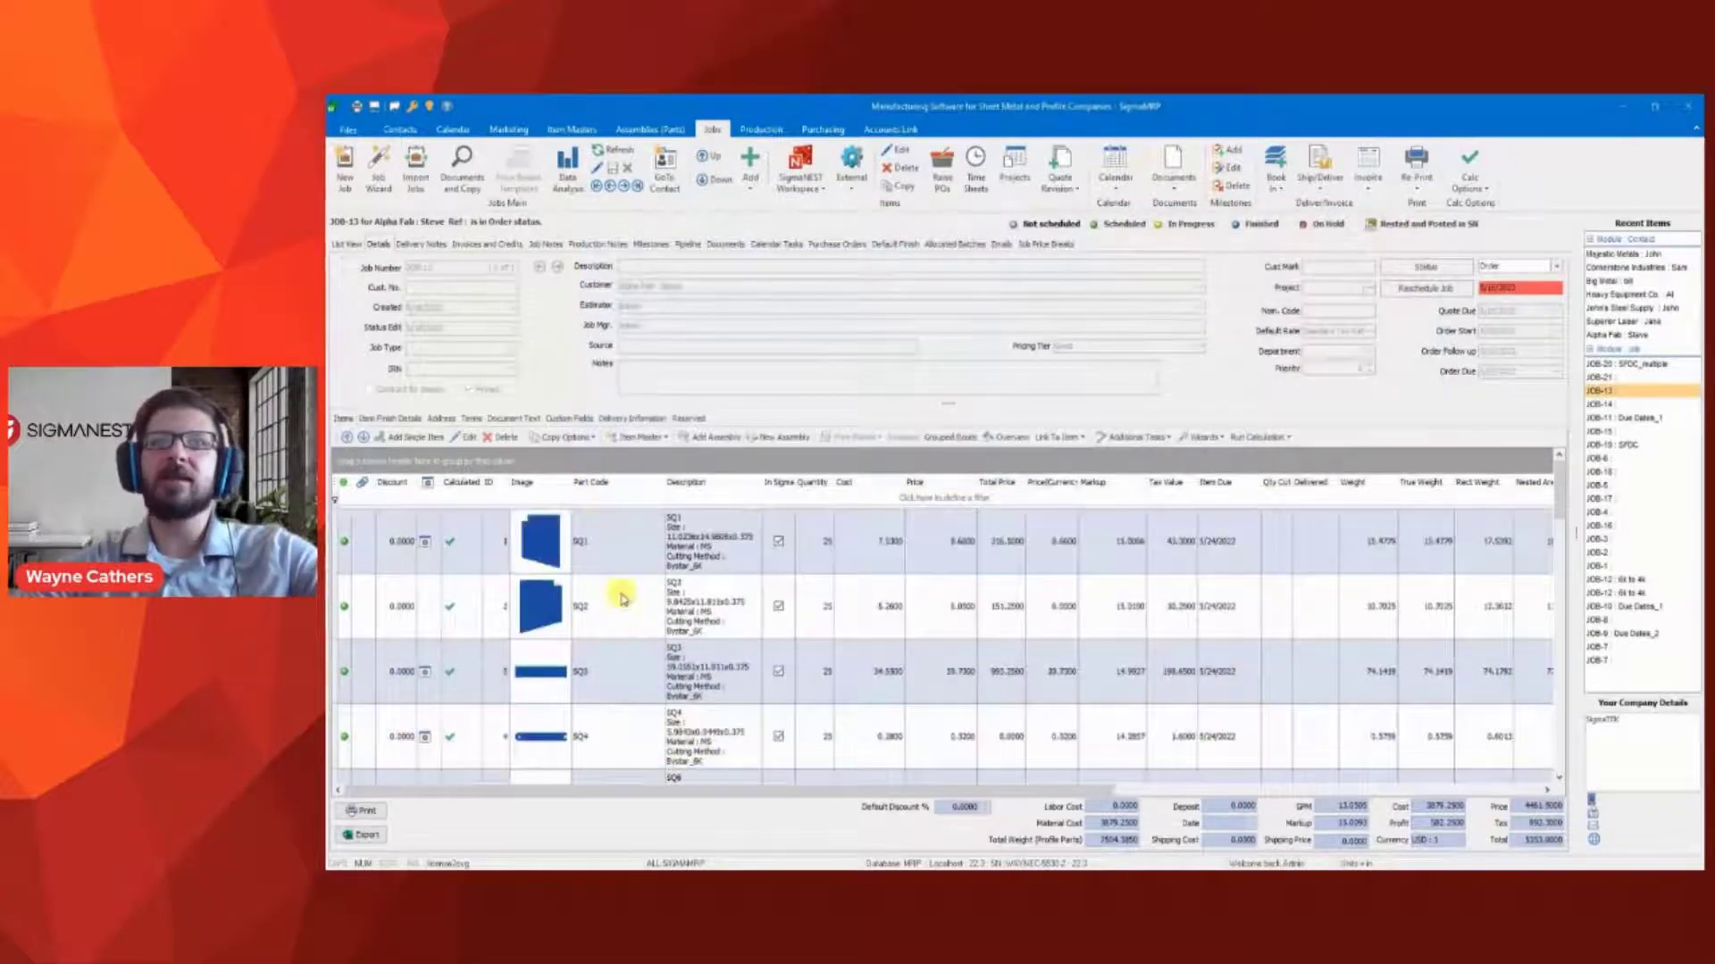
left_click(590, 532)
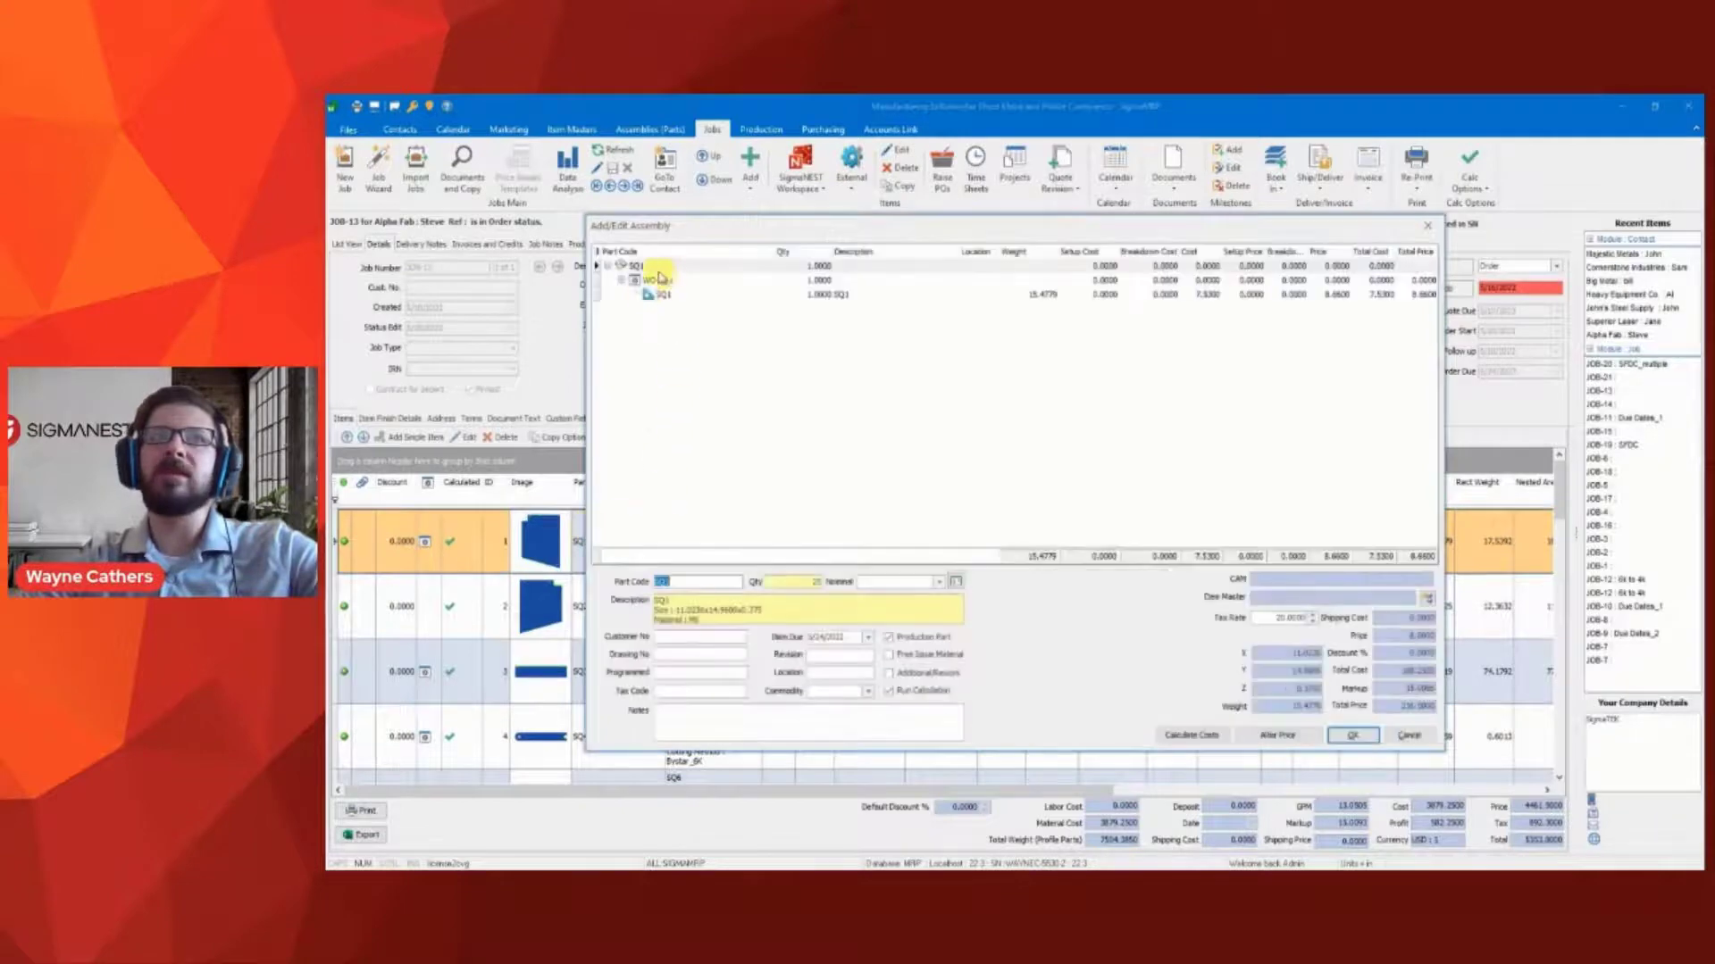
left_click(661, 281)
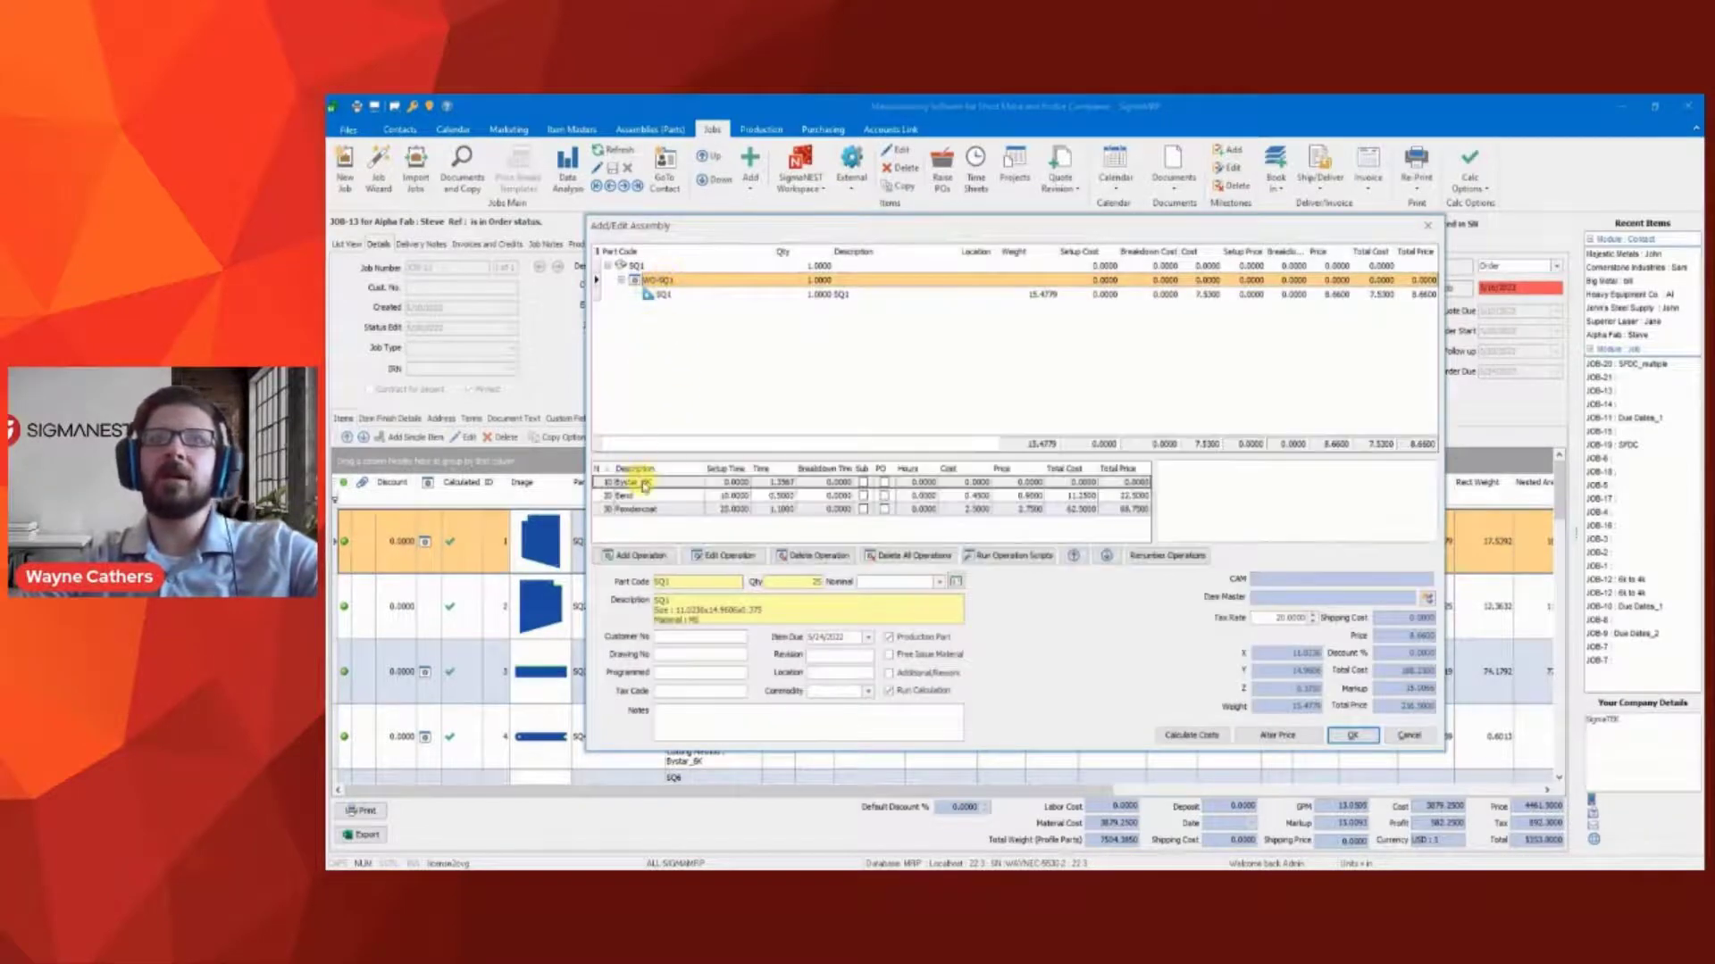
Examine the Bystar_6K, Bend and Powdercoat operations of SQ1's work order, and close the assembly details
left_click(669, 487)
left_click(677, 496)
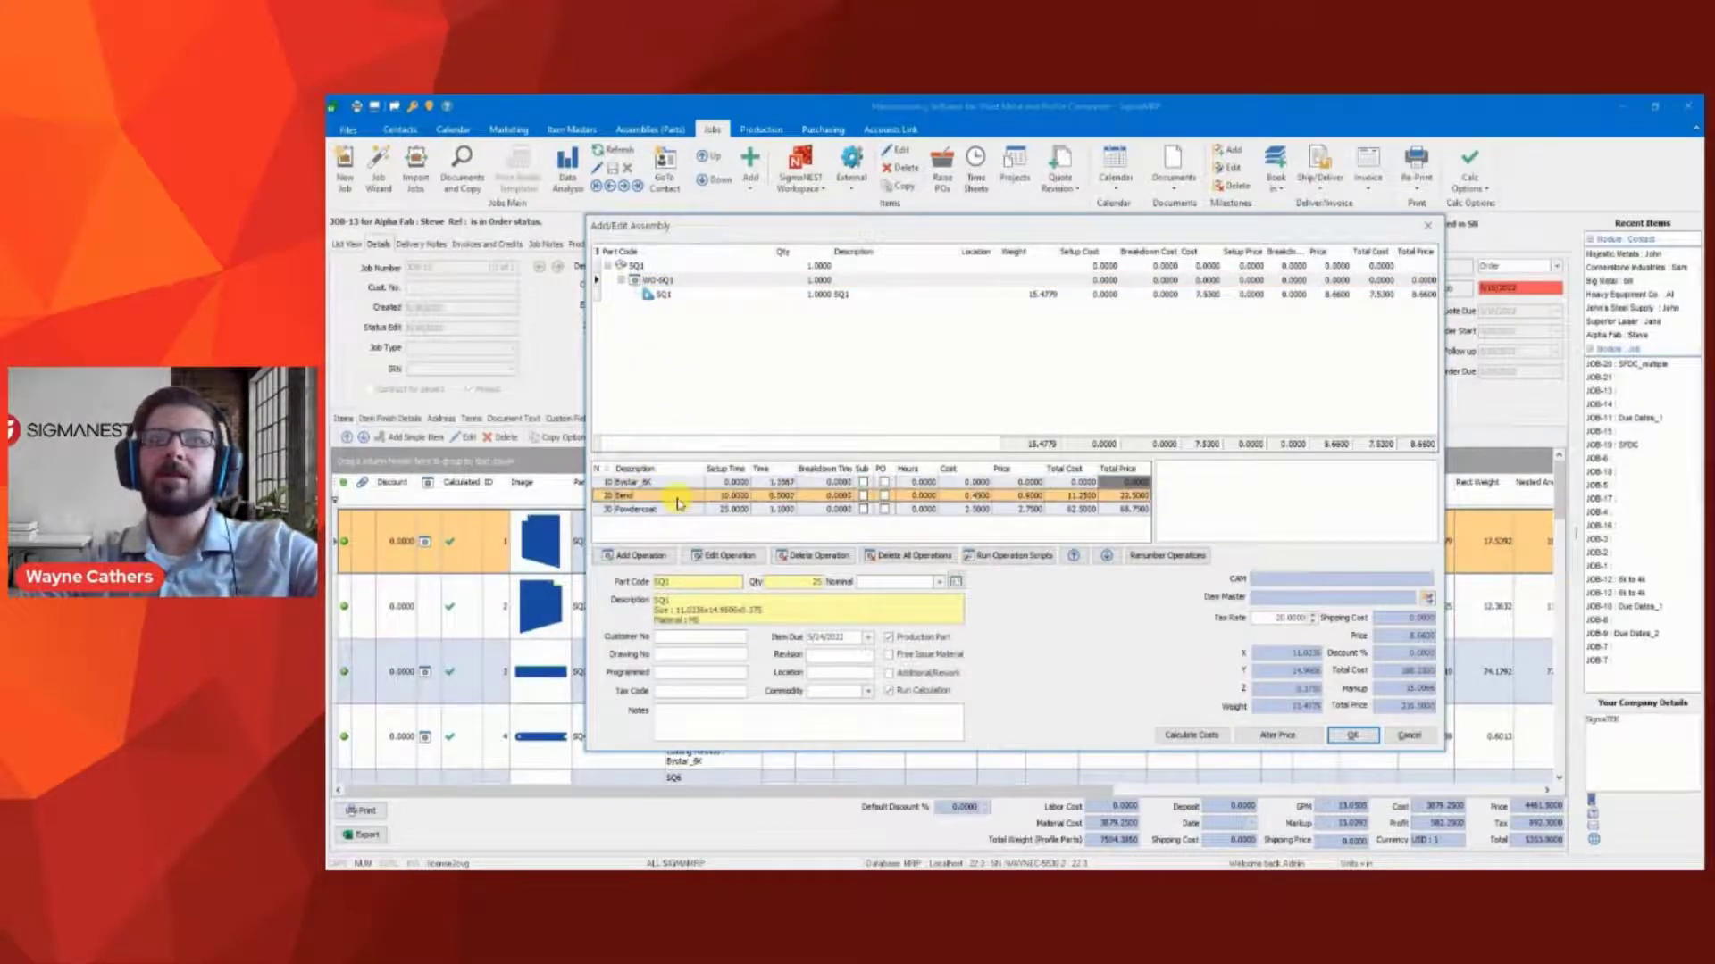
left_click(685, 510)
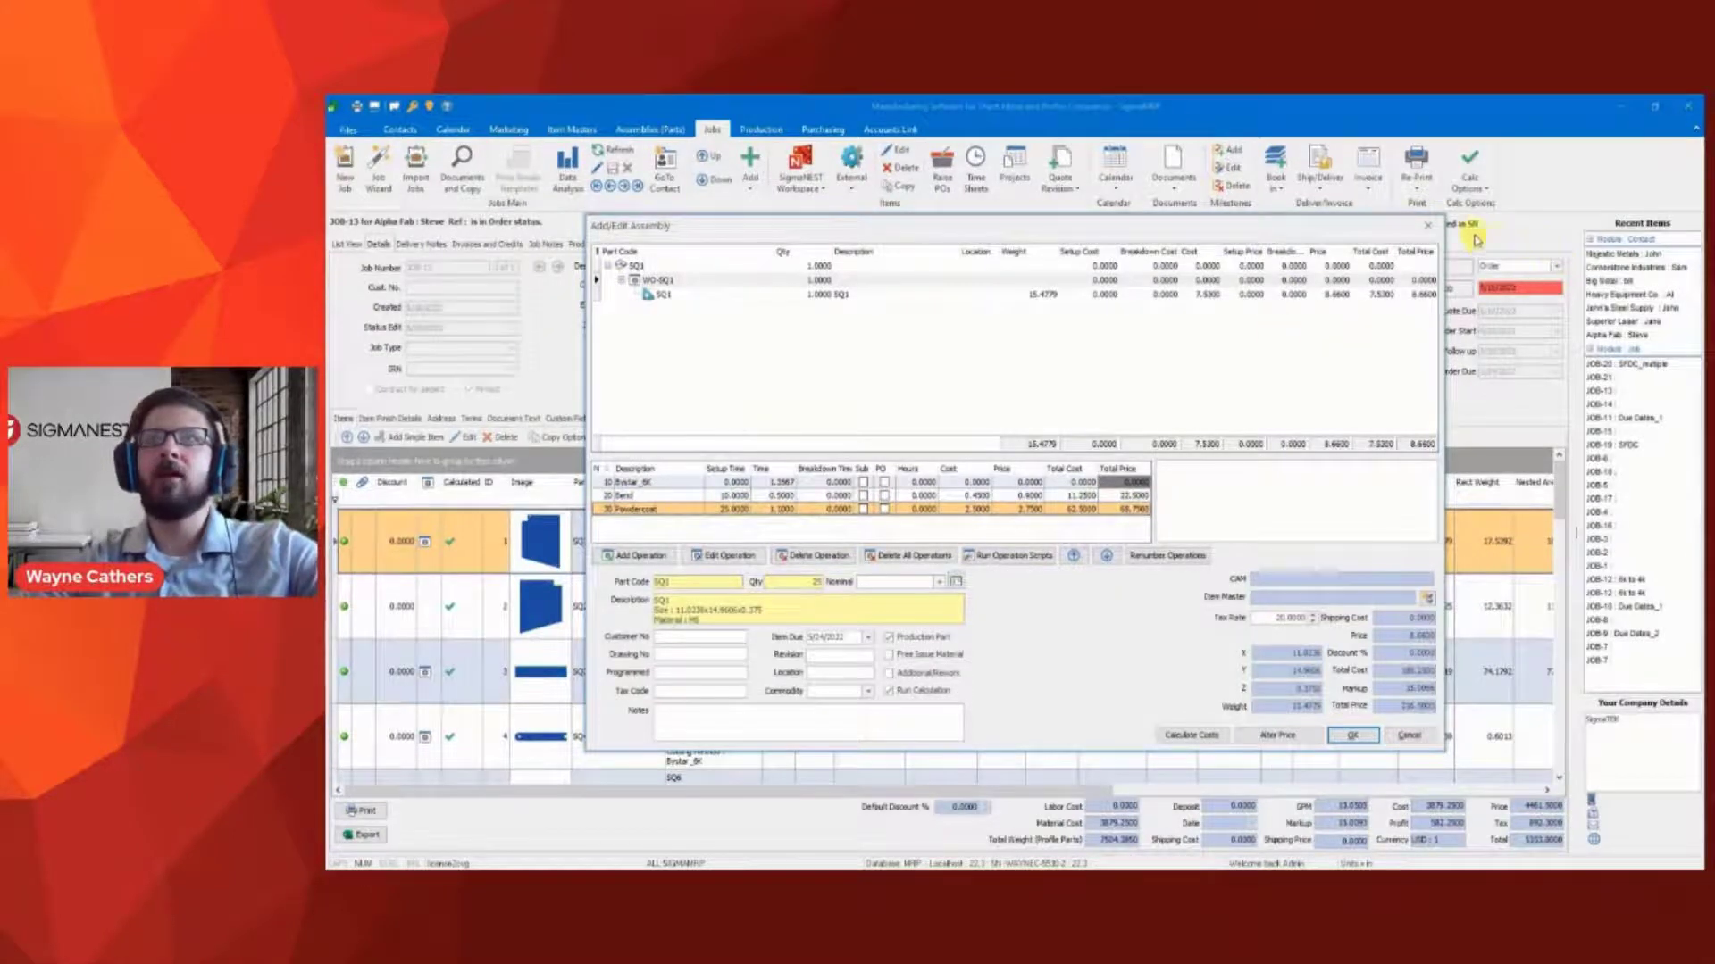
left_click(1427, 225)
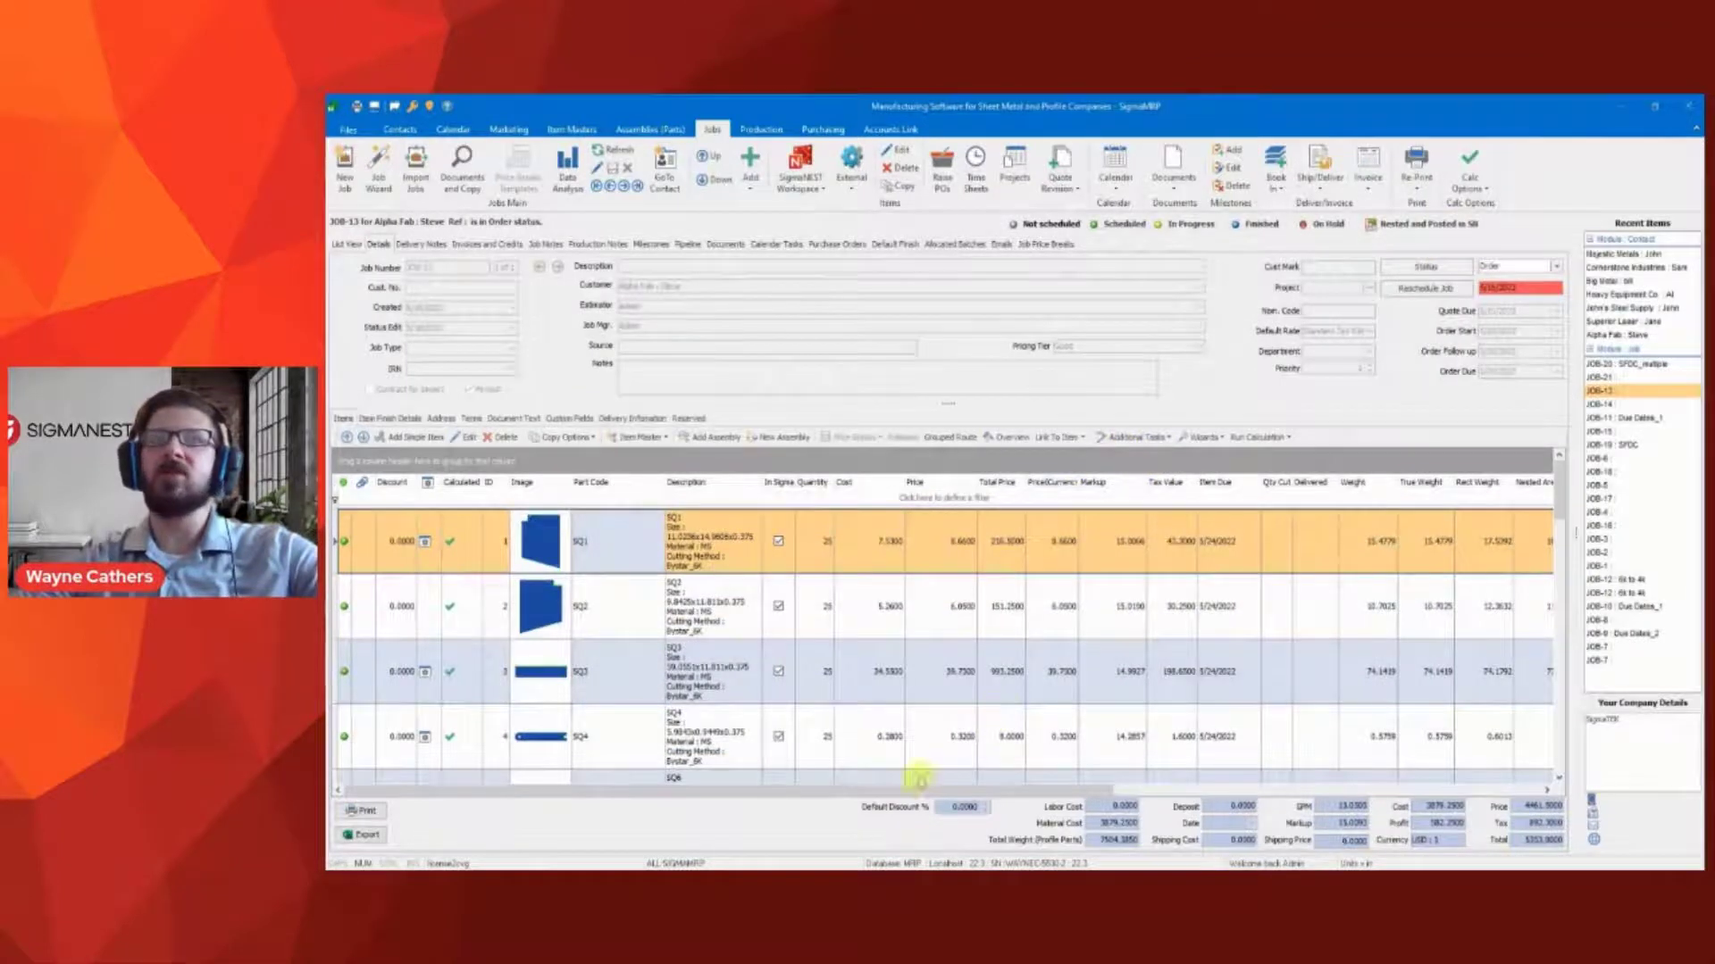
Switch to Load Manager and review the nest previews and due dates of several unassigned programs
key("alt+Tab")
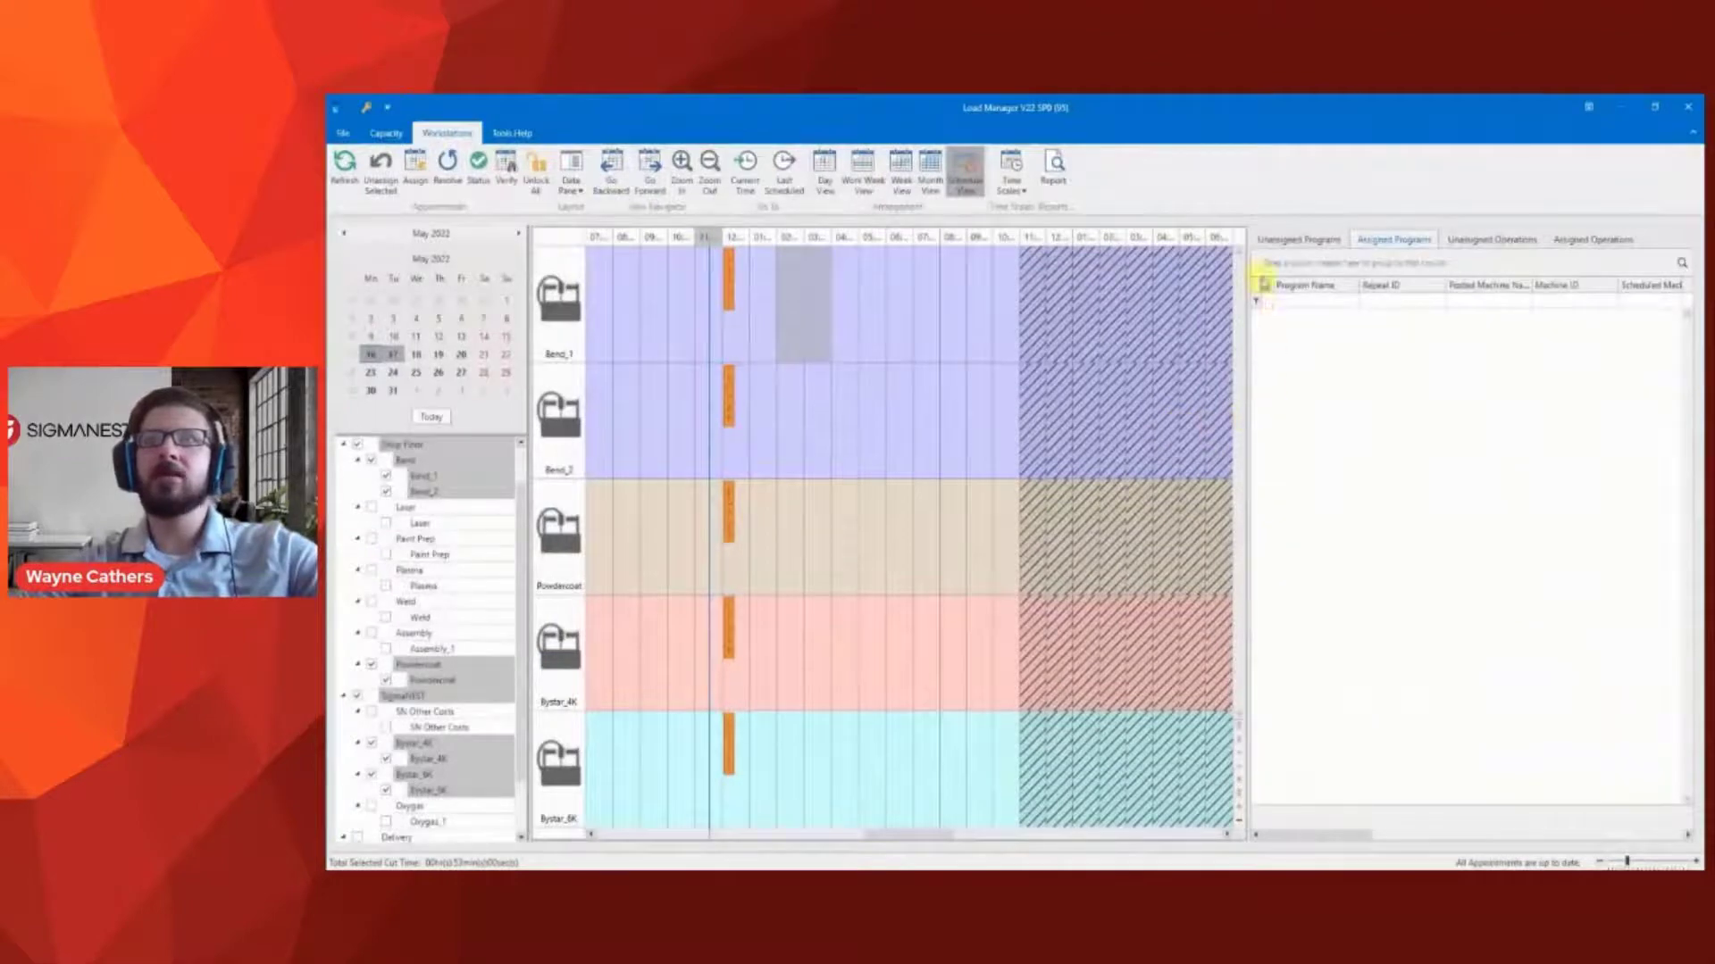
left_click(1289, 242)
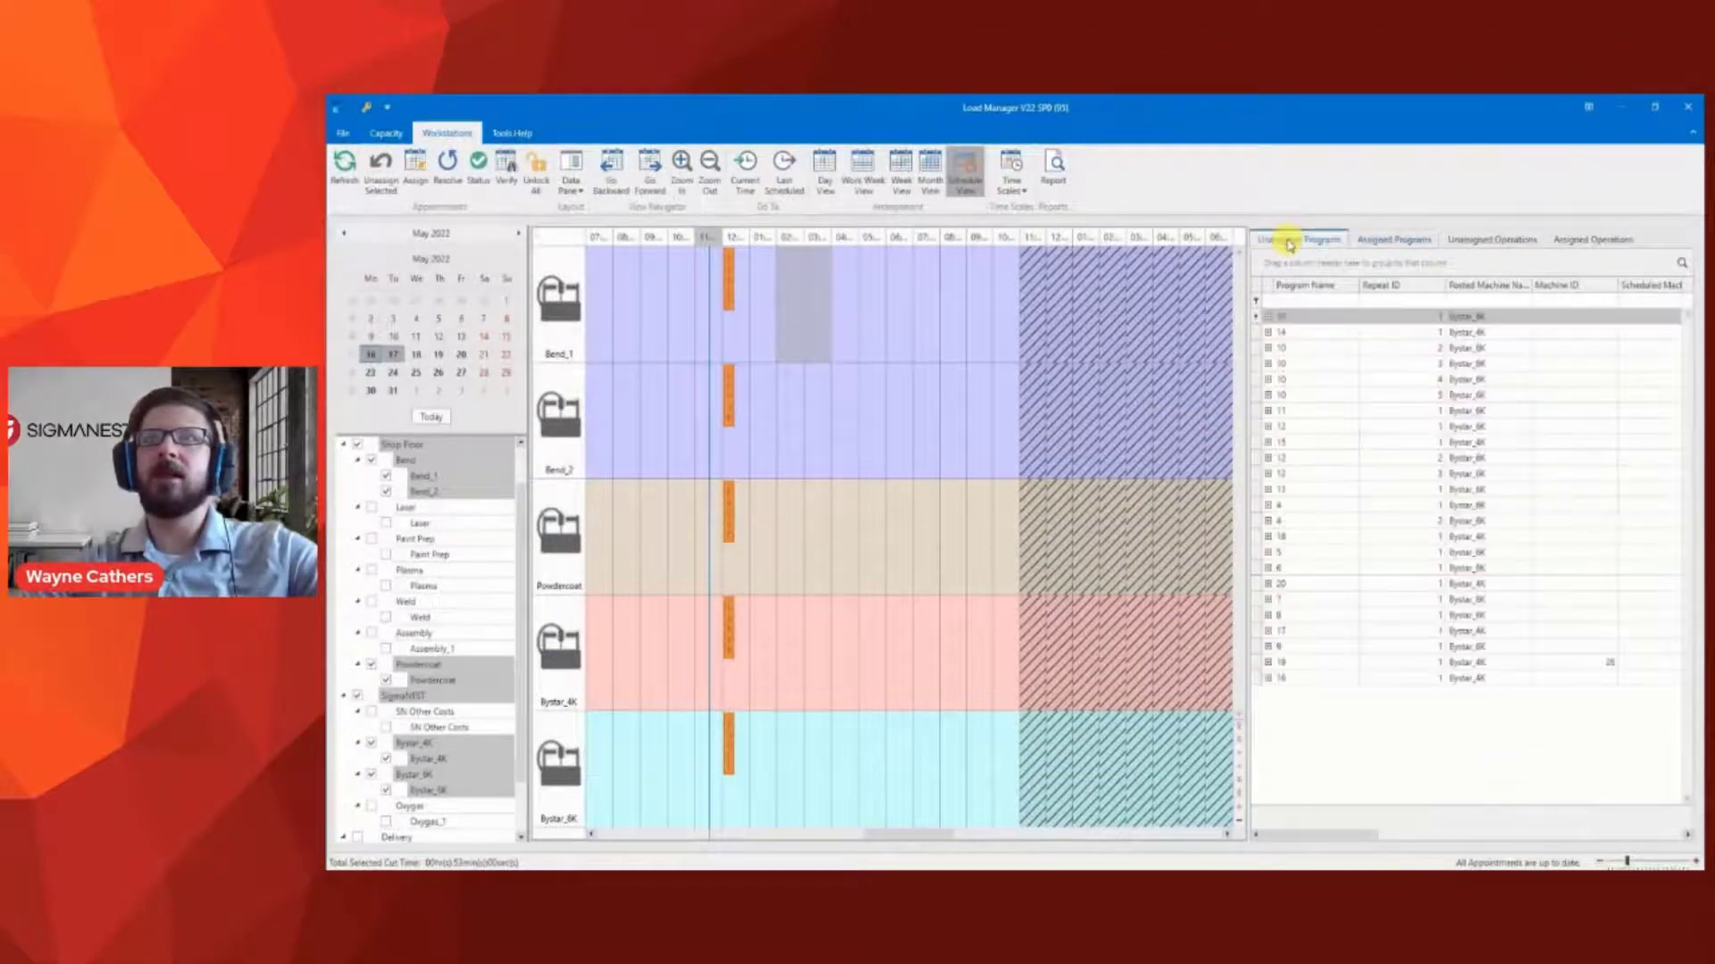
left_click(1293, 348)
left_click(1293, 426)
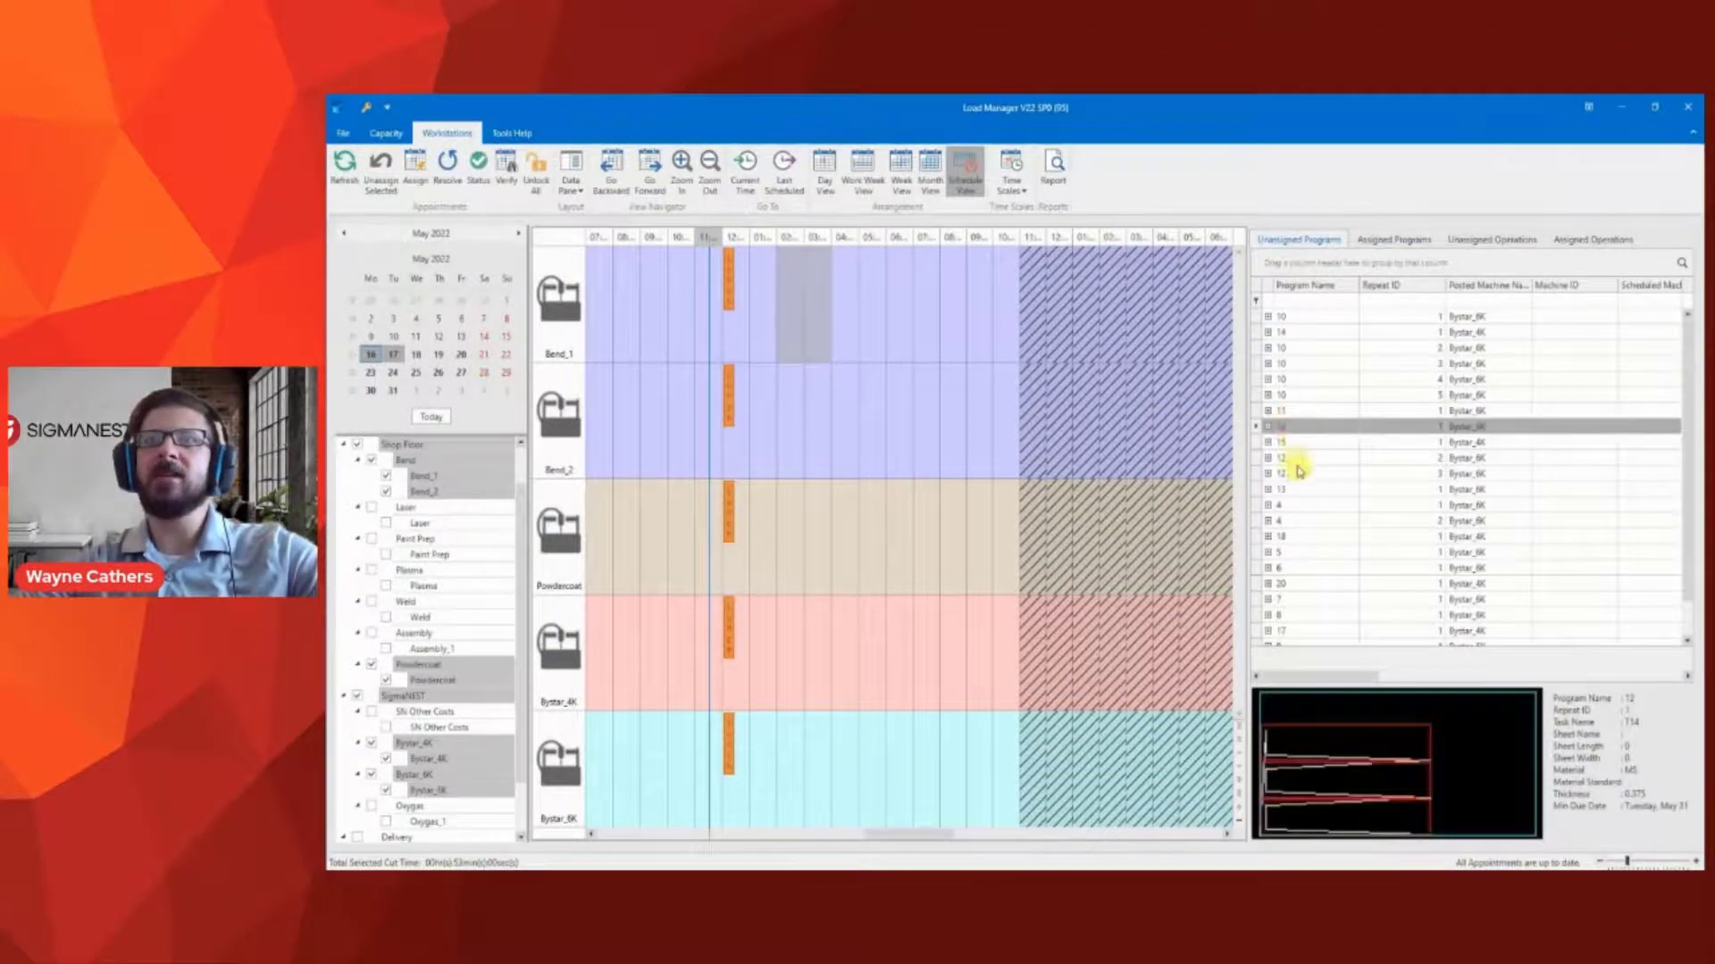
left_click(1301, 520)
left_click(1314, 603)
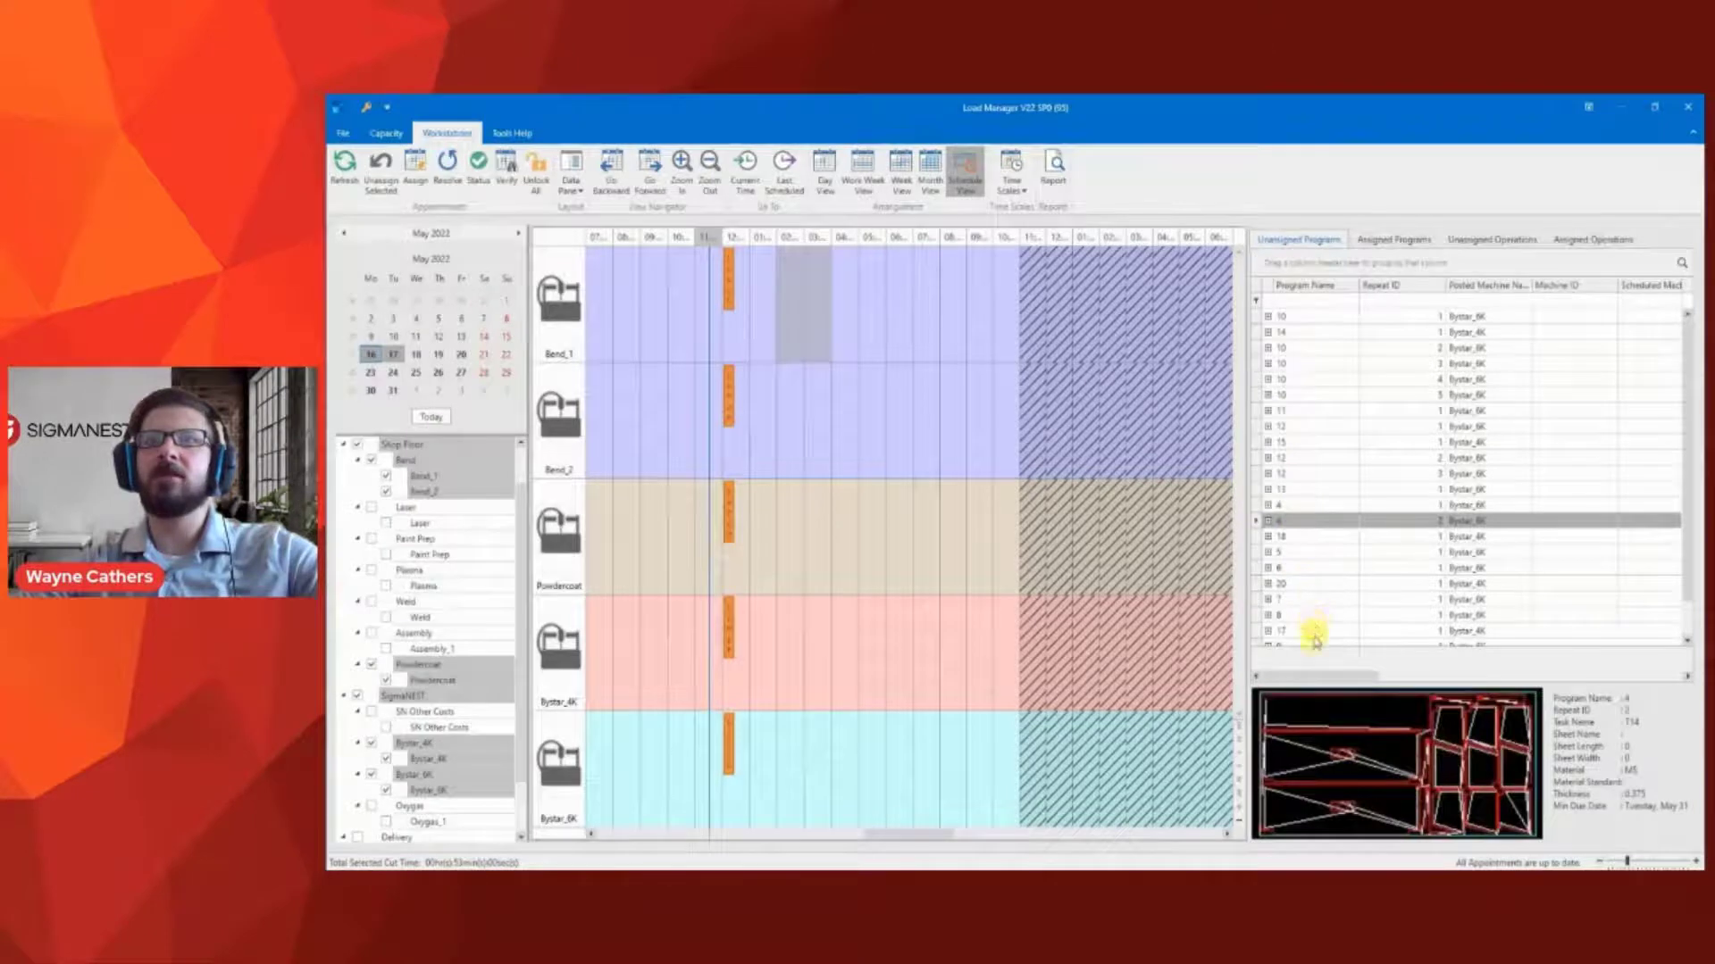
left_click(1315, 632)
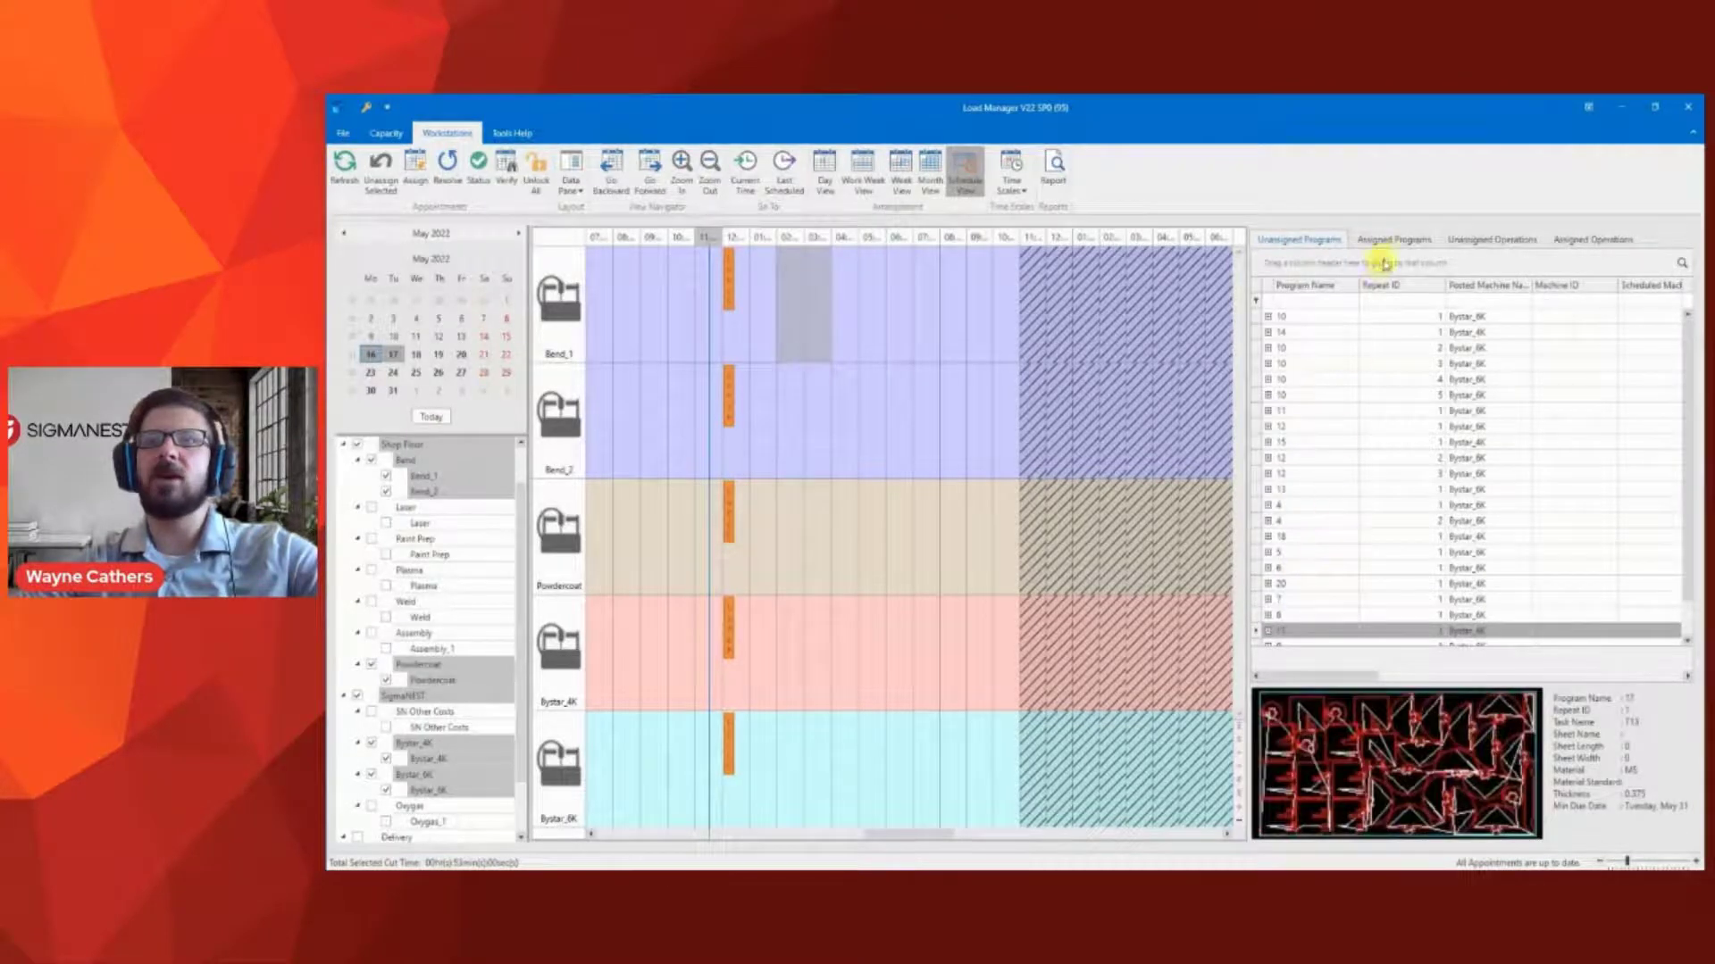
Review the unassigned bend and powdercoat operations, and assign the programs and operations to the selected workstations
left_click(1506, 242)
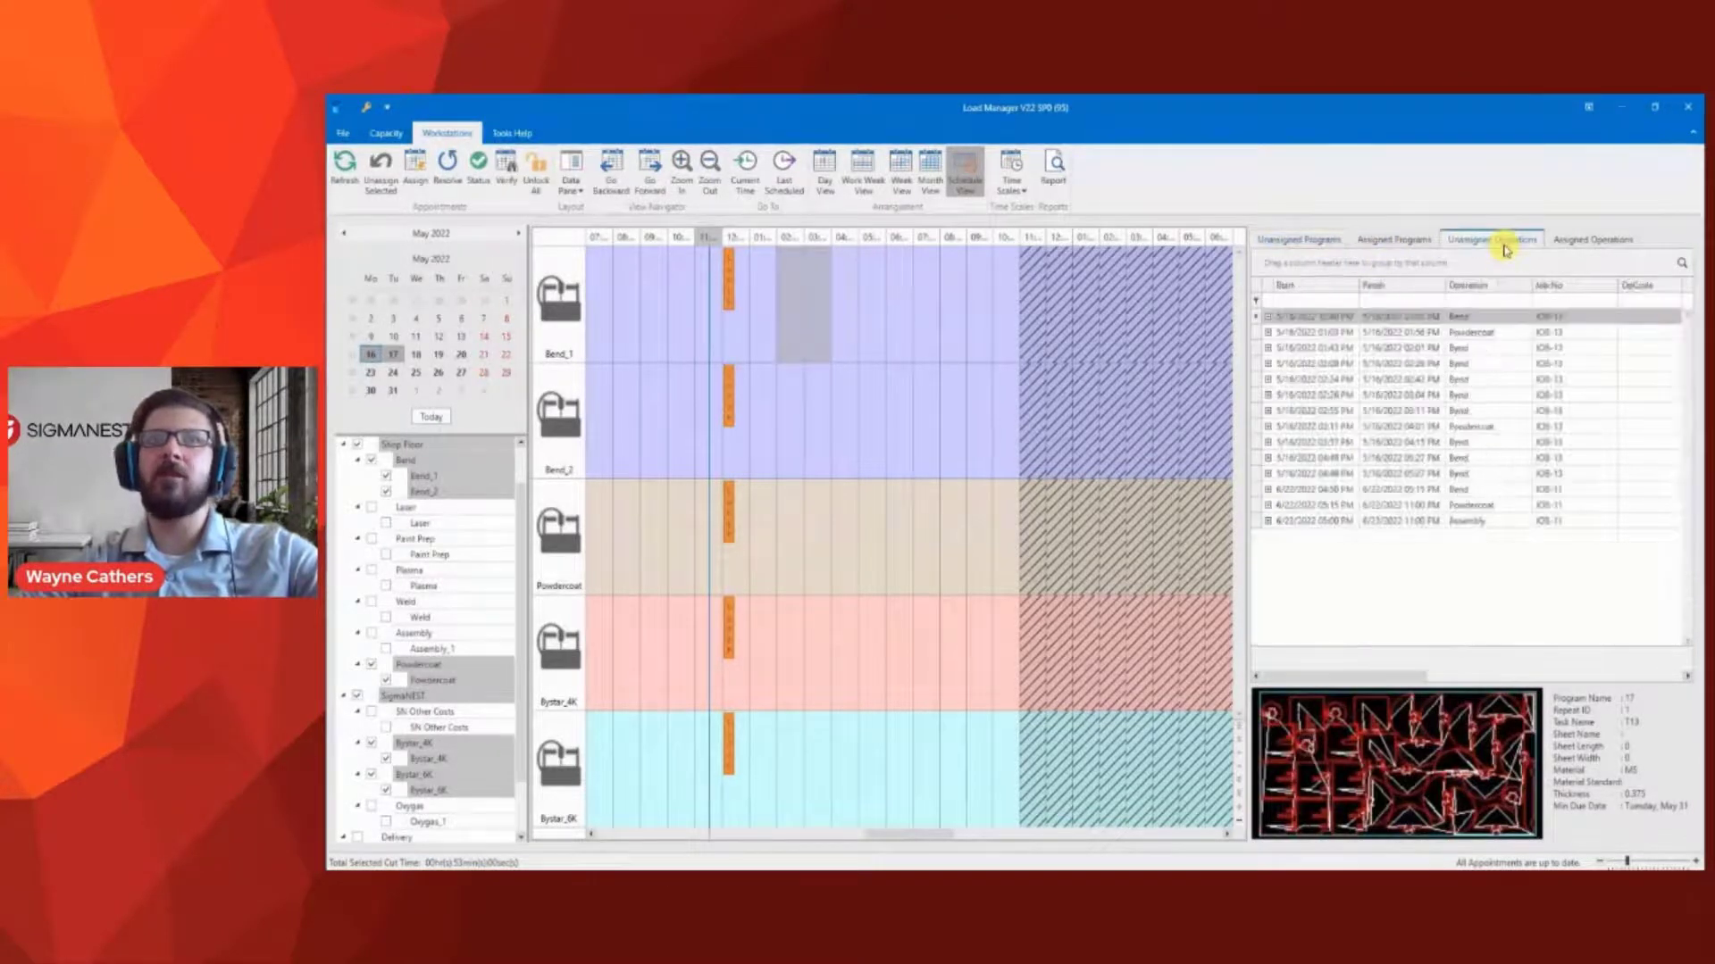
left_click(1404, 348)
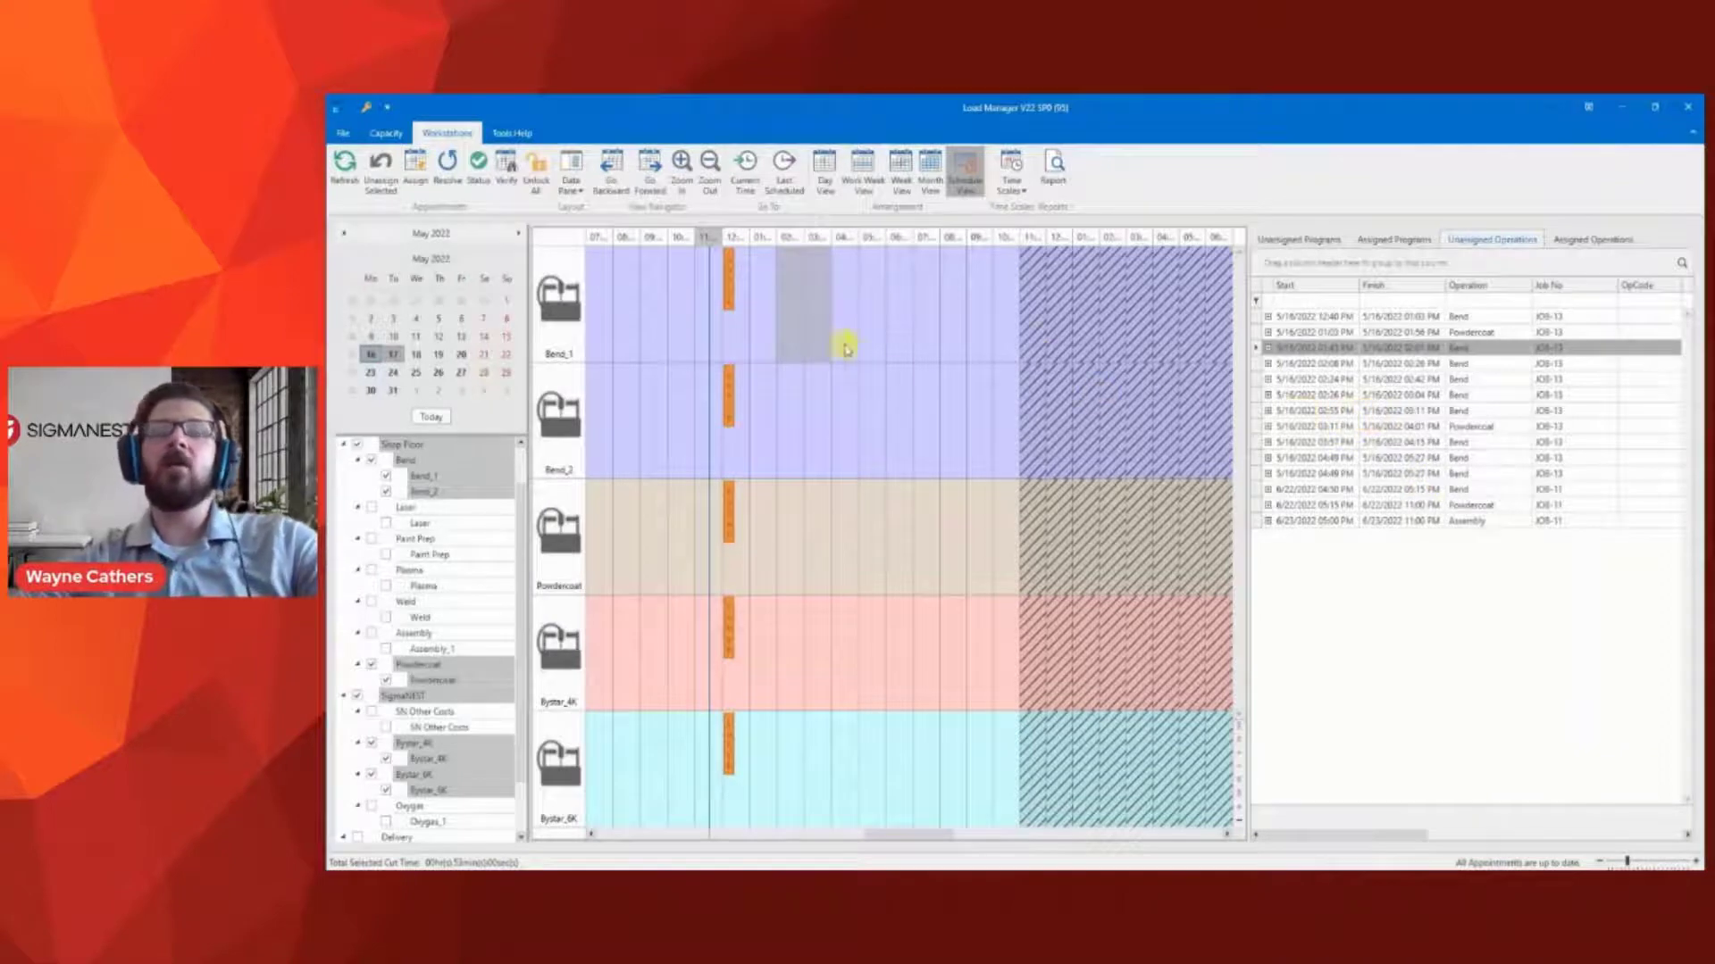
left_click(415, 165)
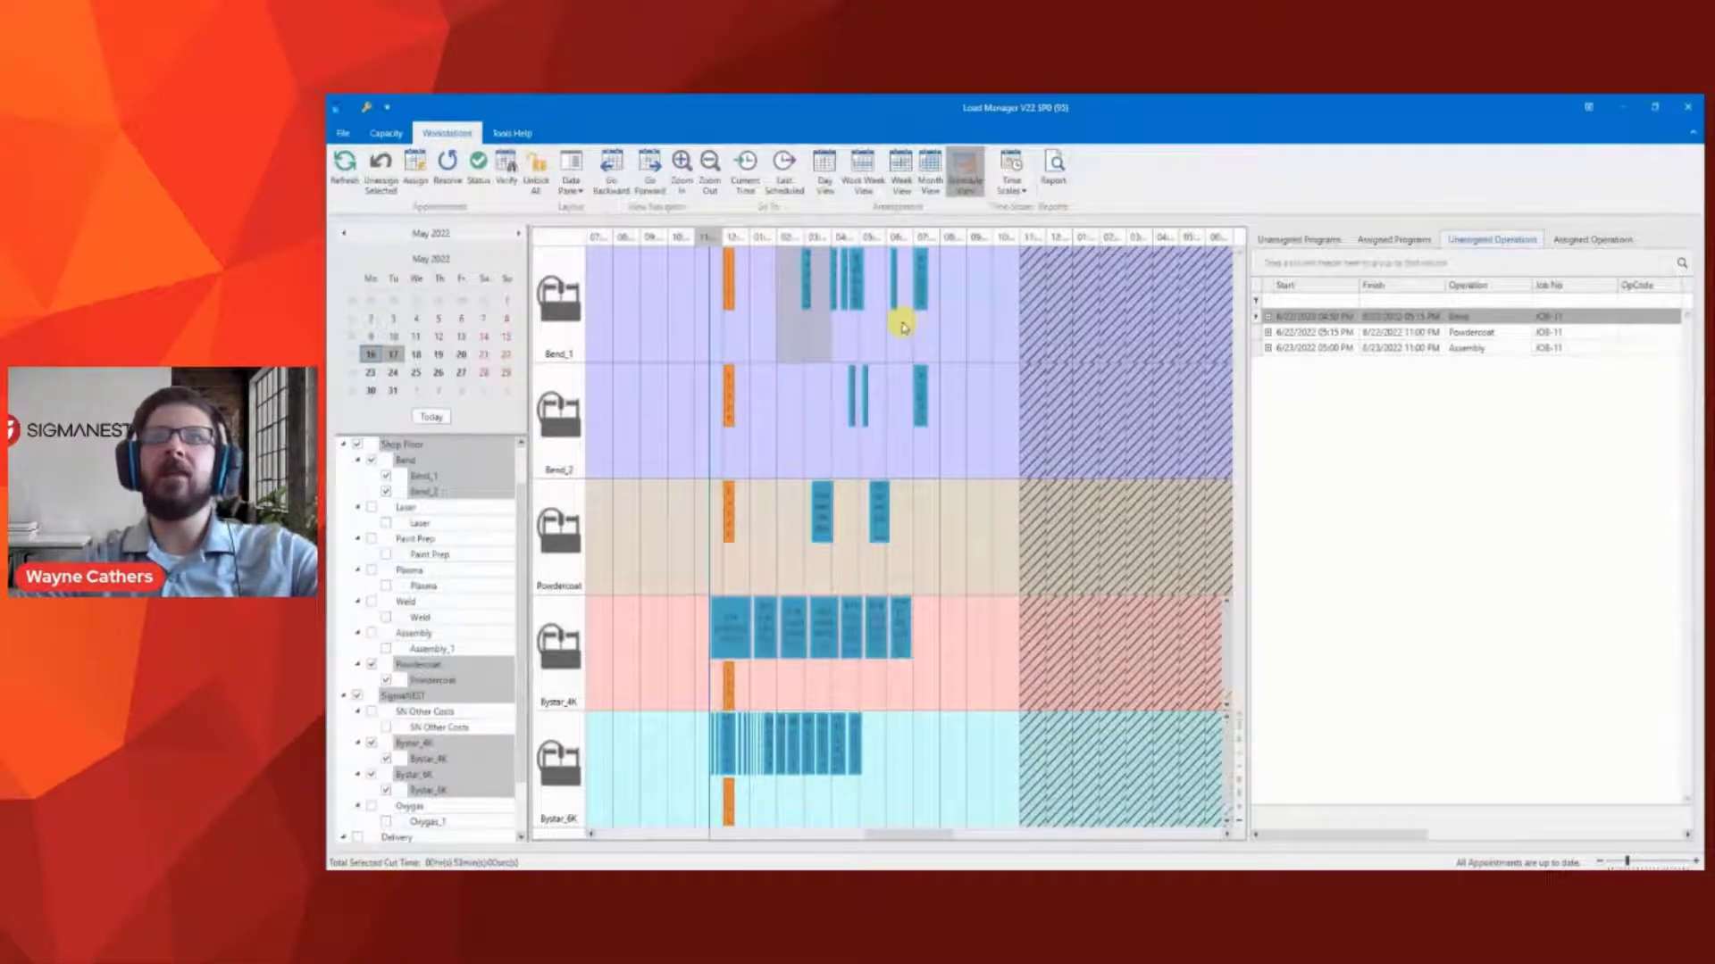
Select the first Powdercoat operation on the schedule and examine the details of it and its linked cutting program and bend operation
mouse_move(862, 317)
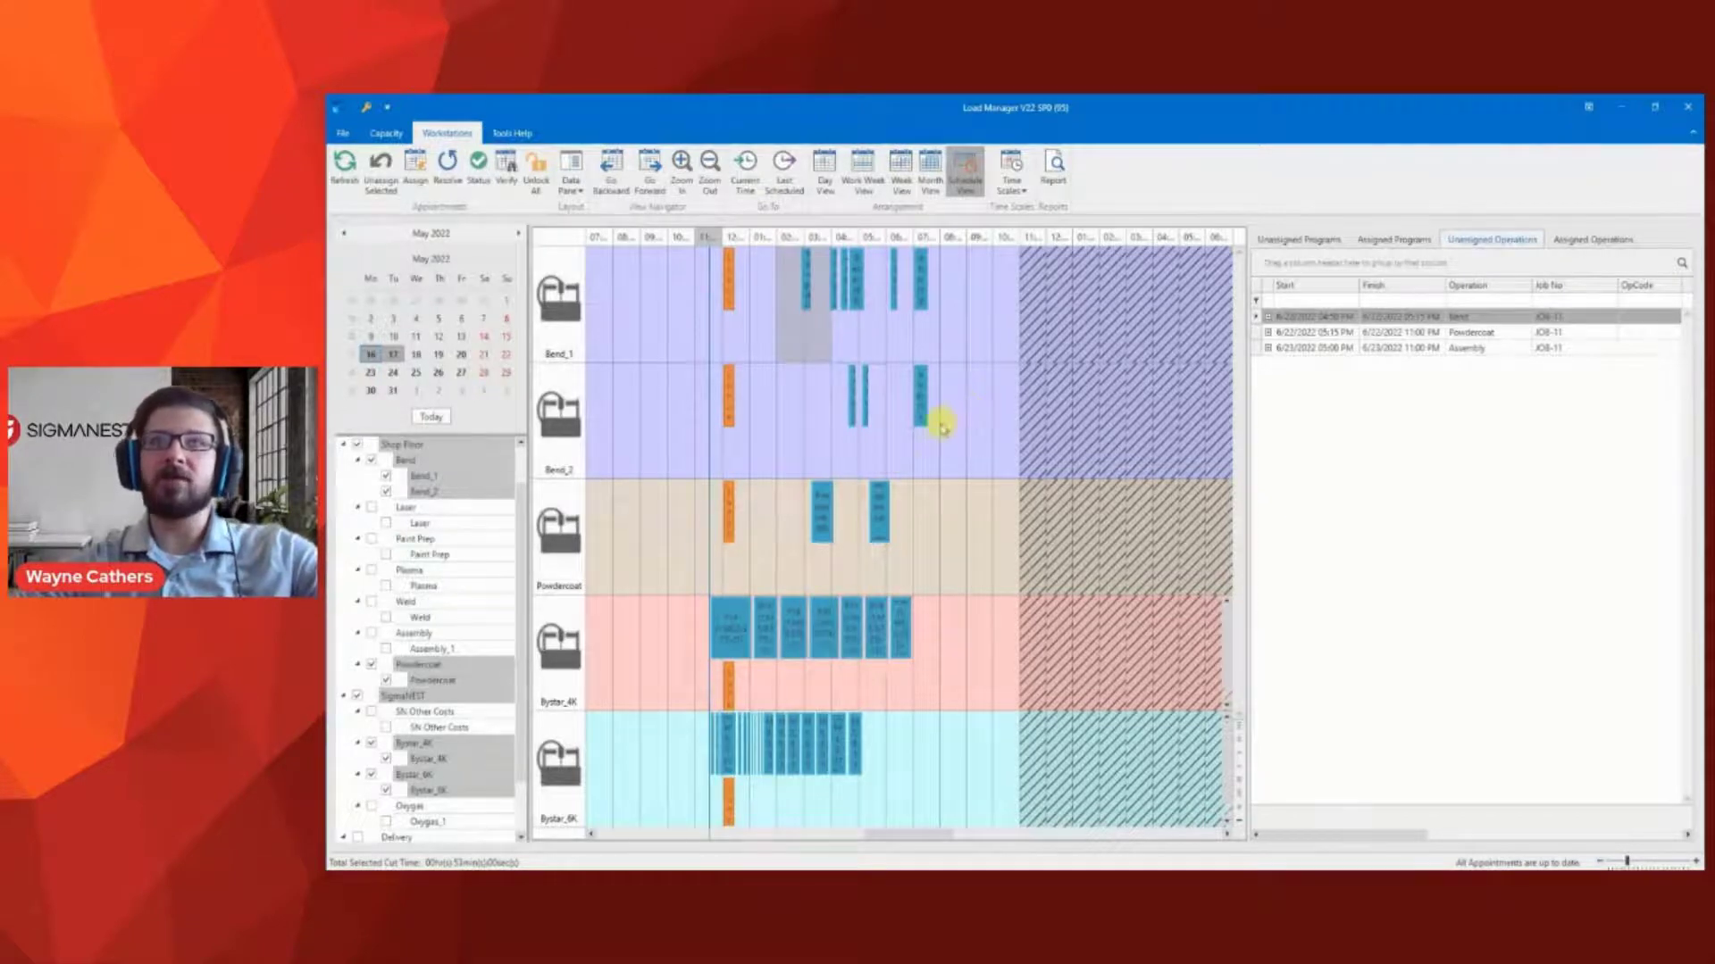
left_click(830, 515)
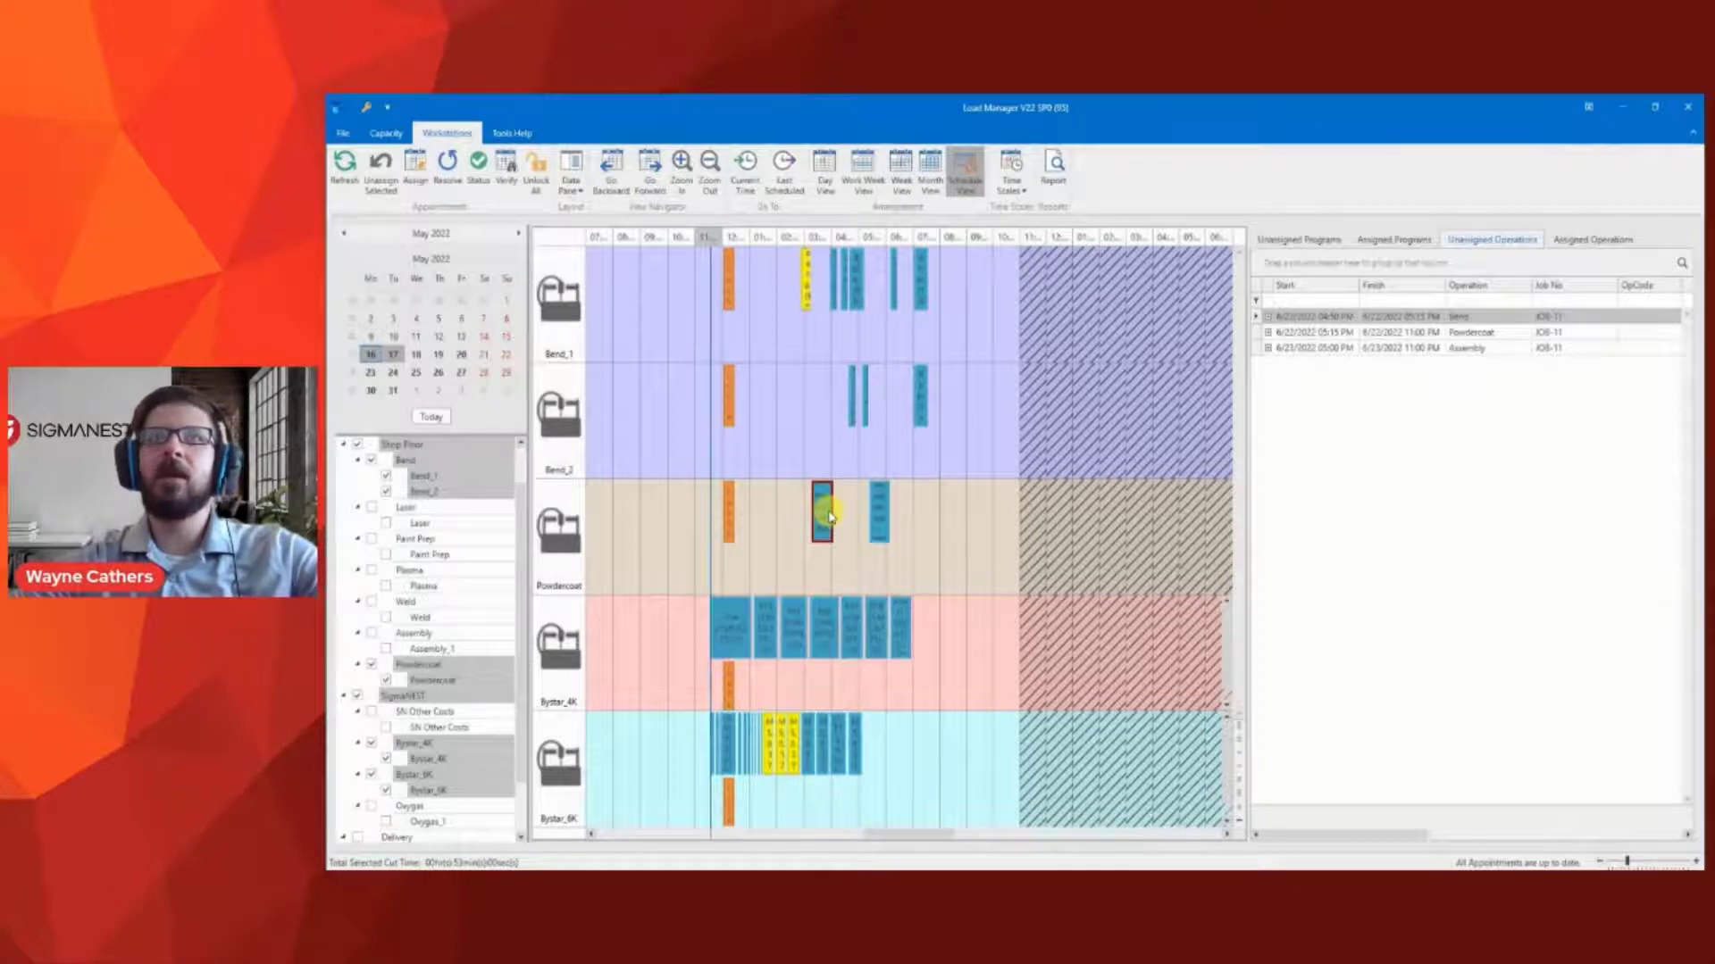
mouse_move(793, 757)
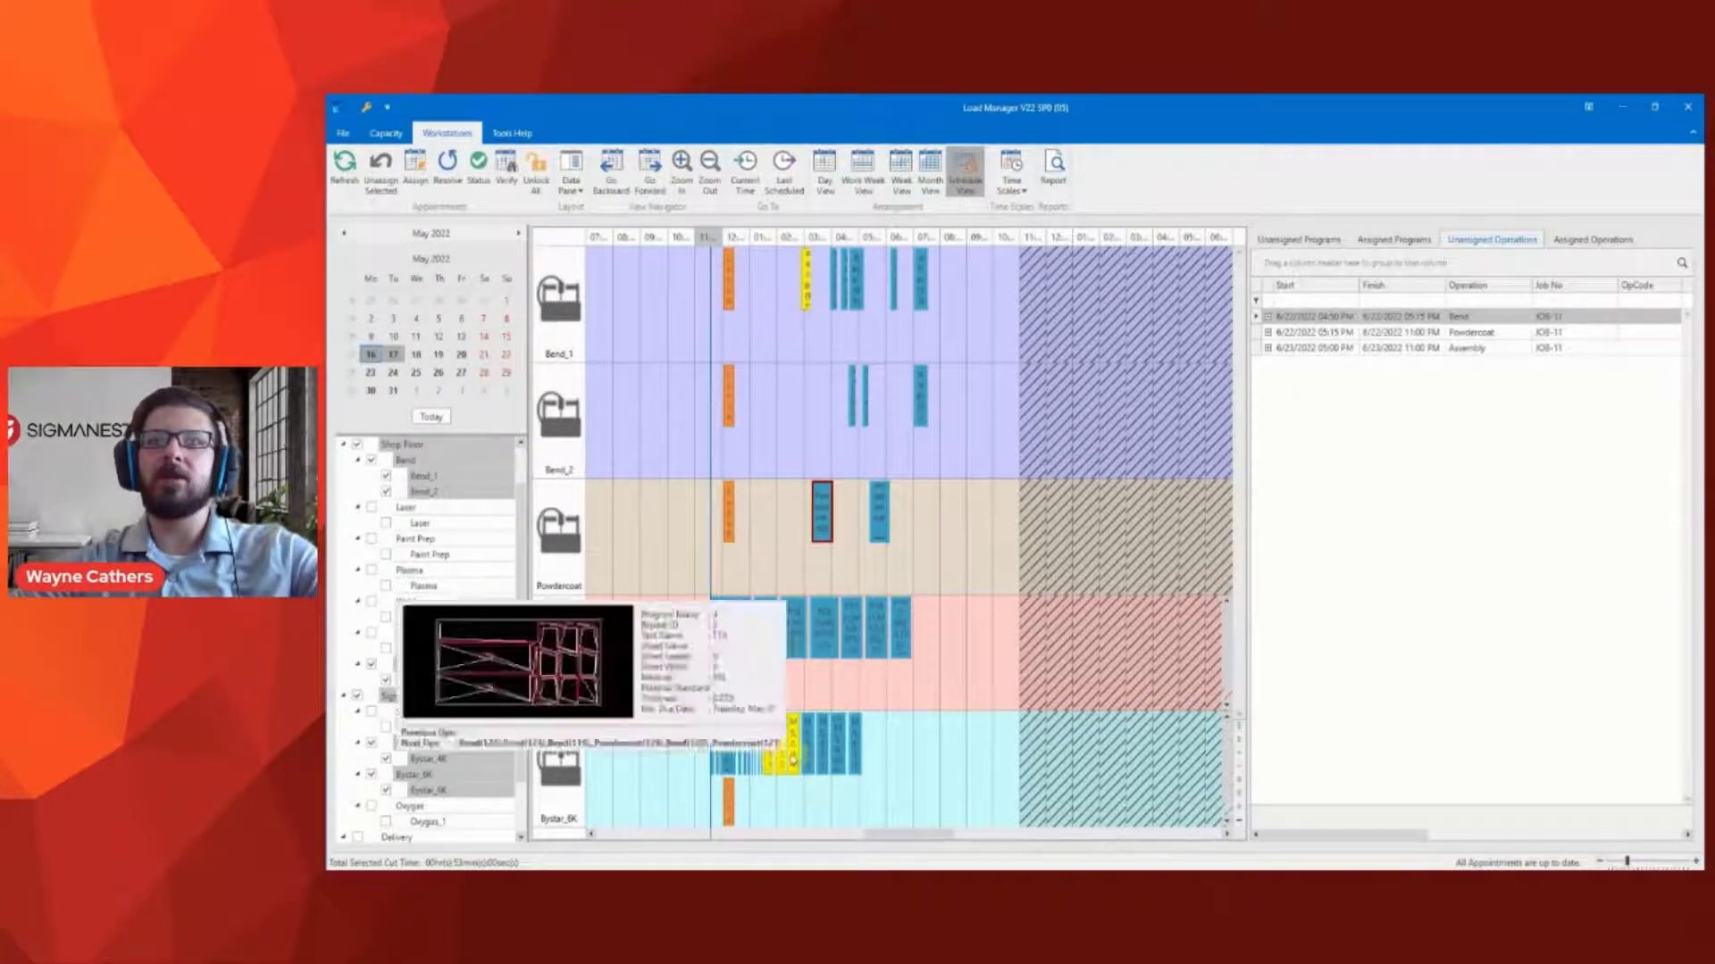
mouse_move(811, 309)
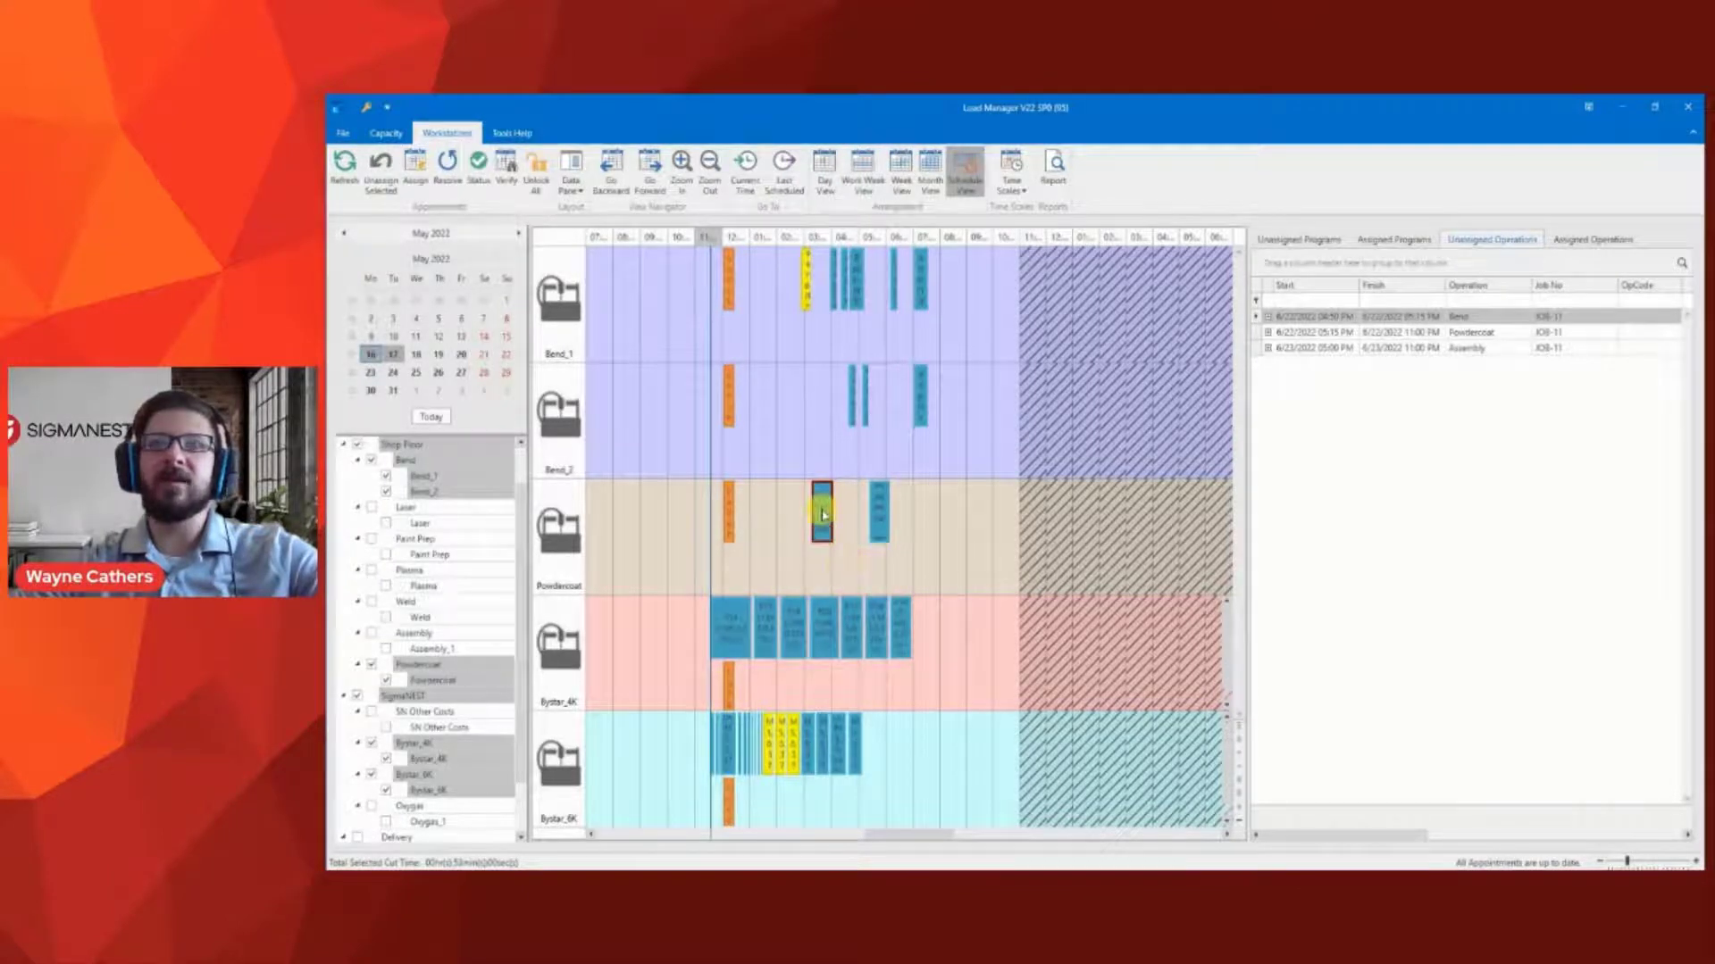
mouse_move(823, 515)
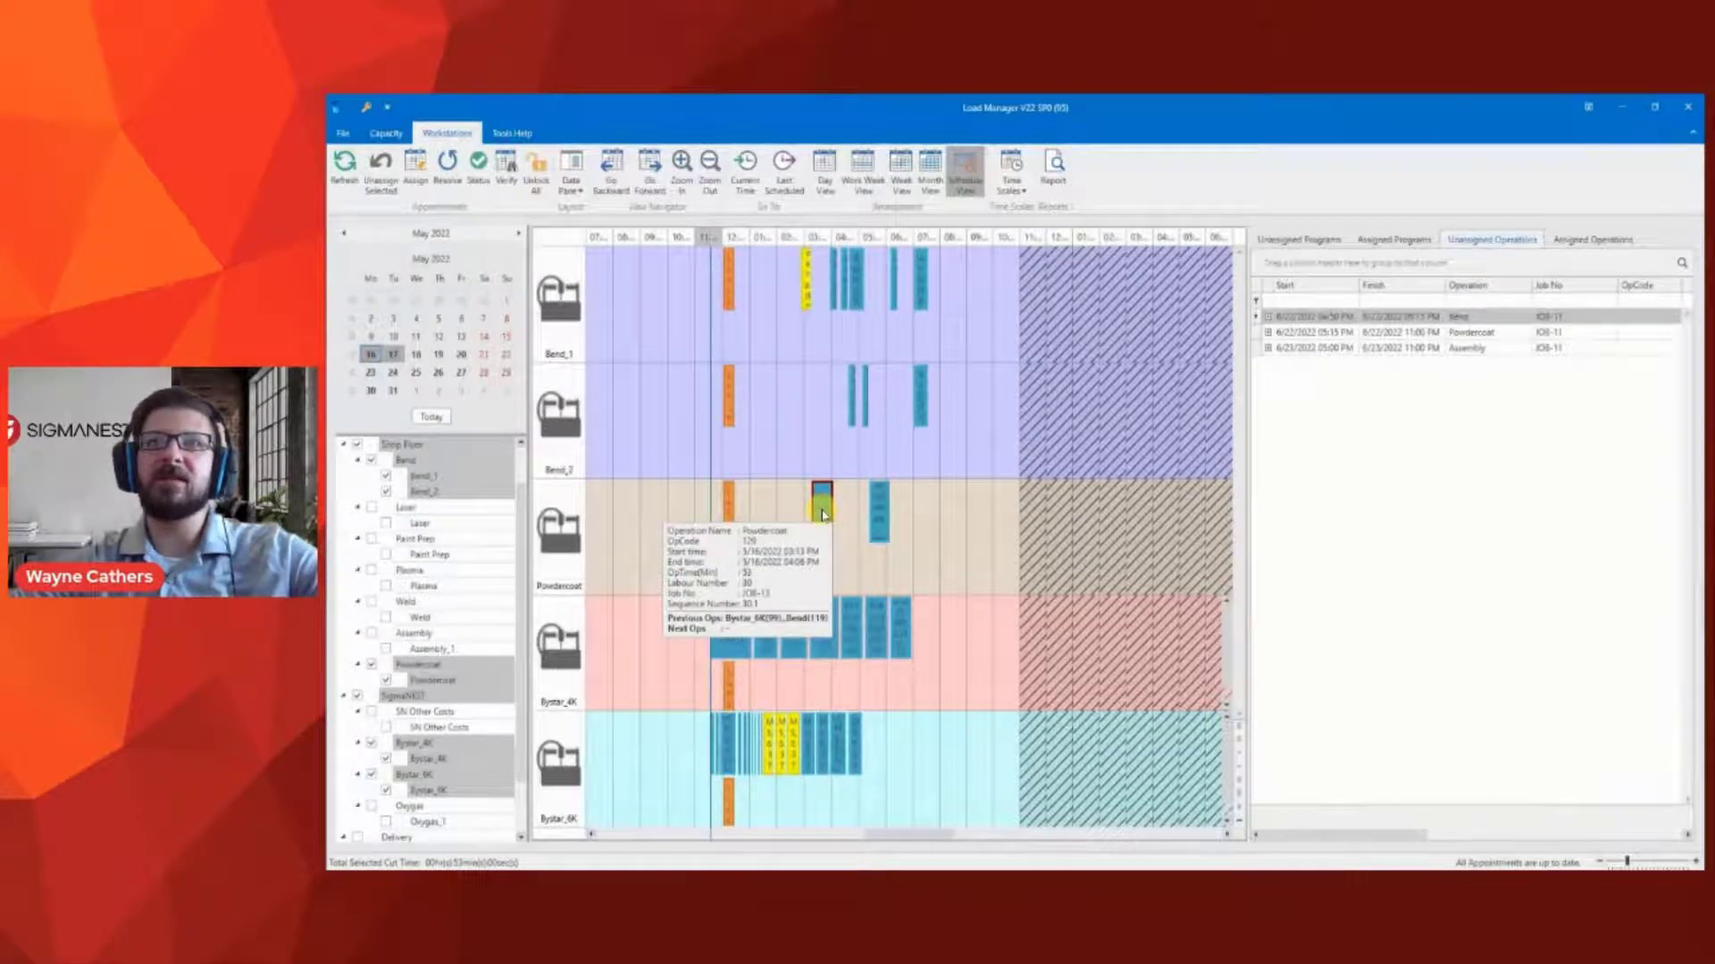
Open the down time list of the Bystar_6K machine in the Operation Manager
left_click(519, 135)
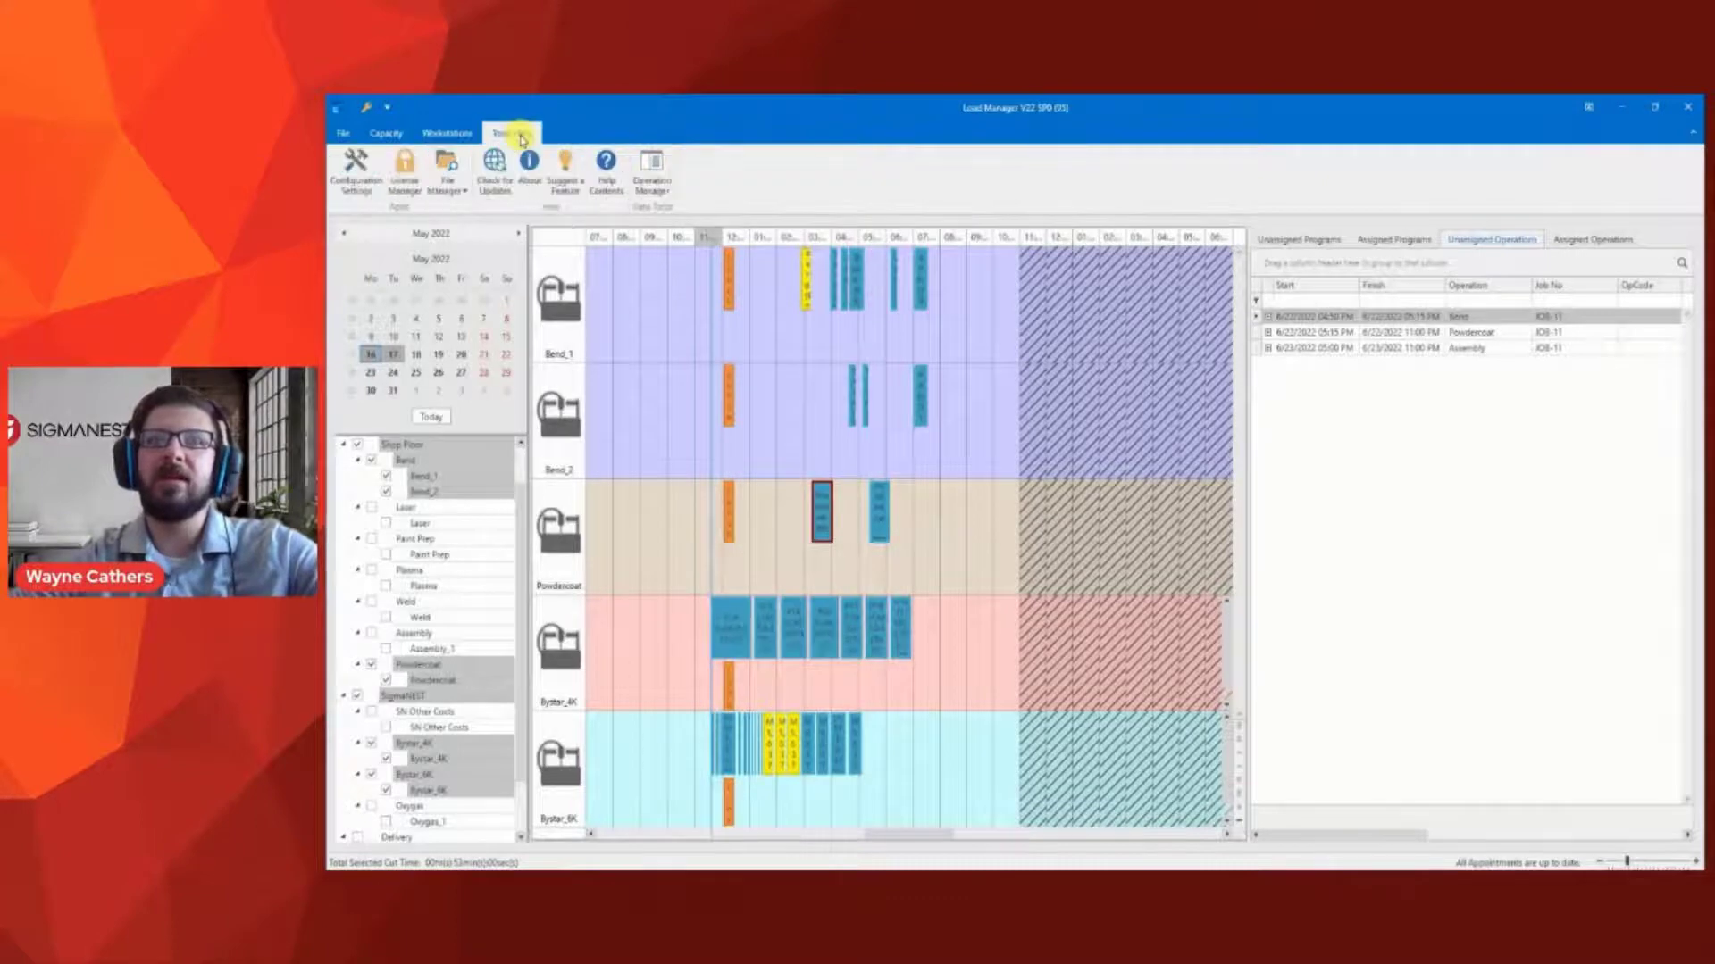
left_click(651, 172)
left_click_drag(857, 227, 1489, 241)
scroll(1188, 572, "down", 3)
scroll(1183, 605, "down", 1)
left_click(1170, 603)
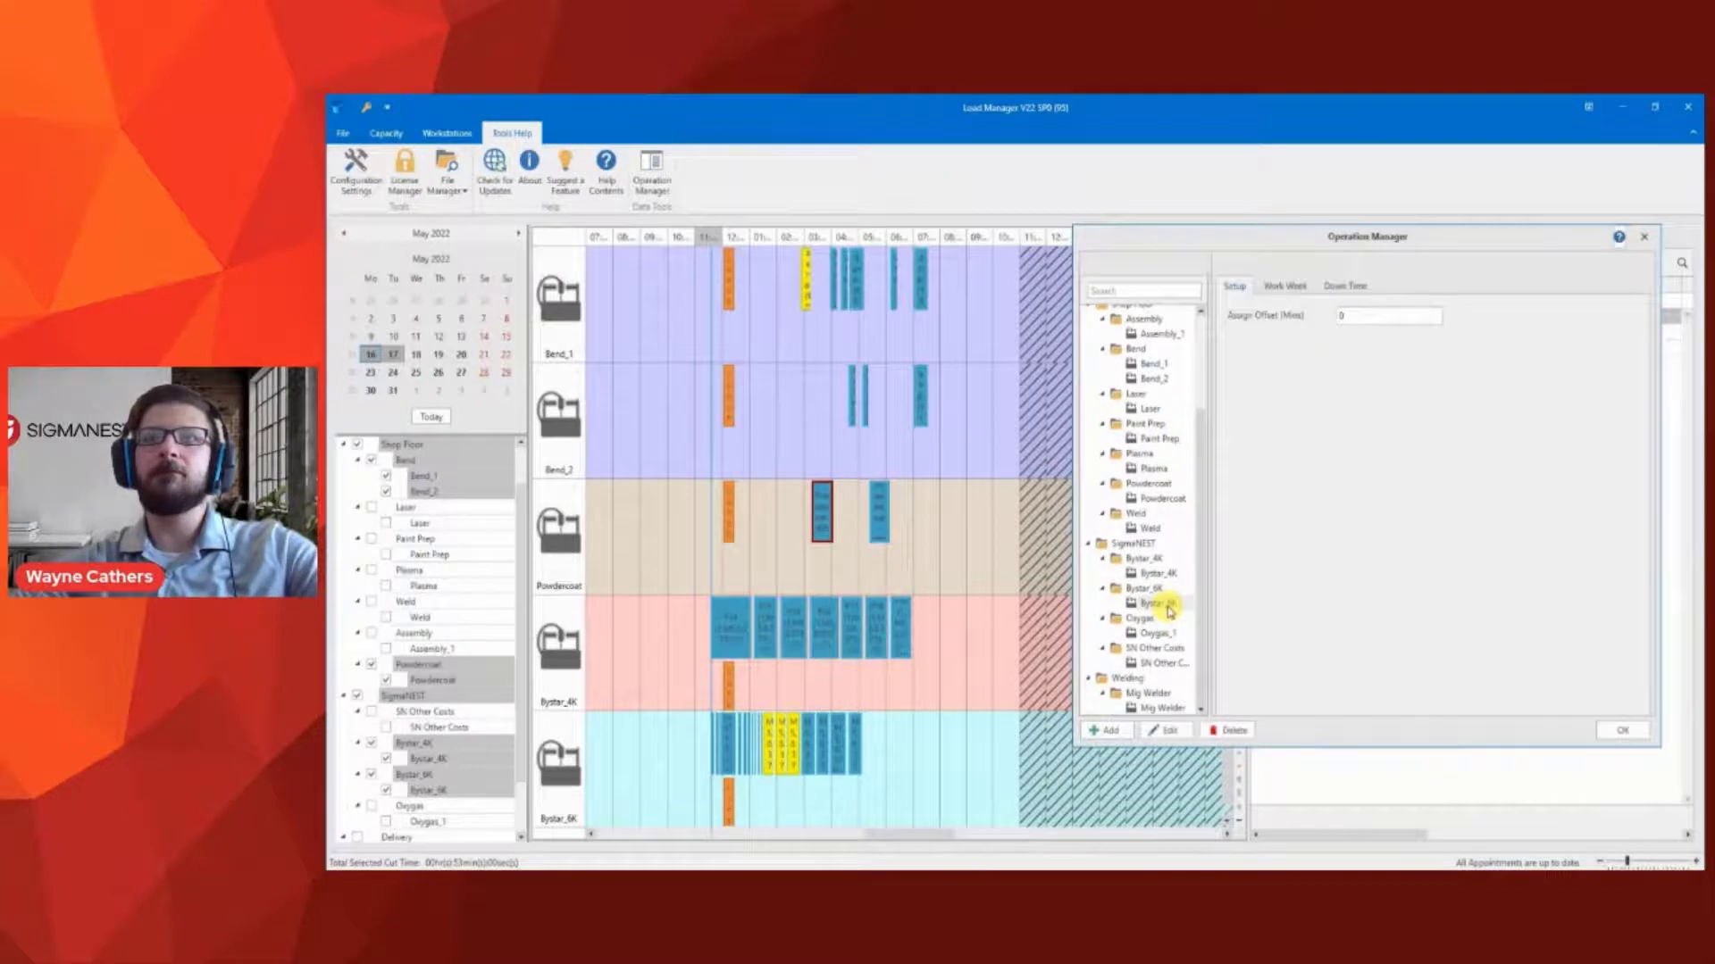
left_click(1350, 296)
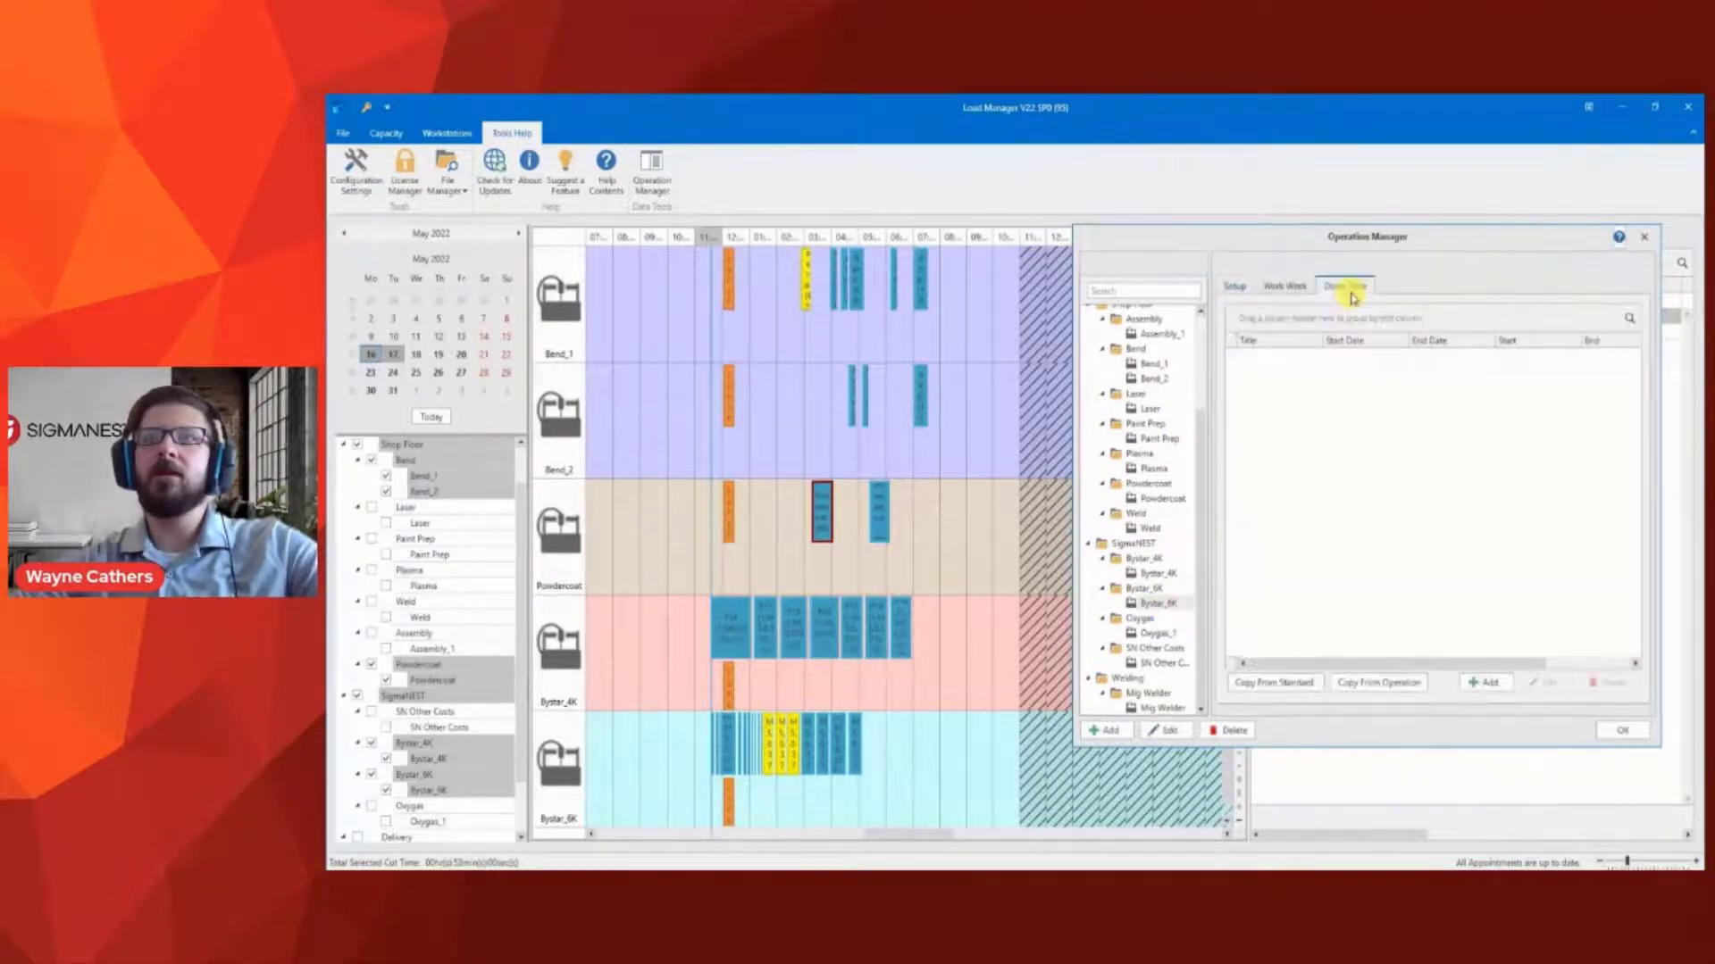
Add a Bystar_6K down time titled "down", described "operator is late", on 5/16/2022 from 11:00 AM to 1:00 PM
left_click(1486, 683)
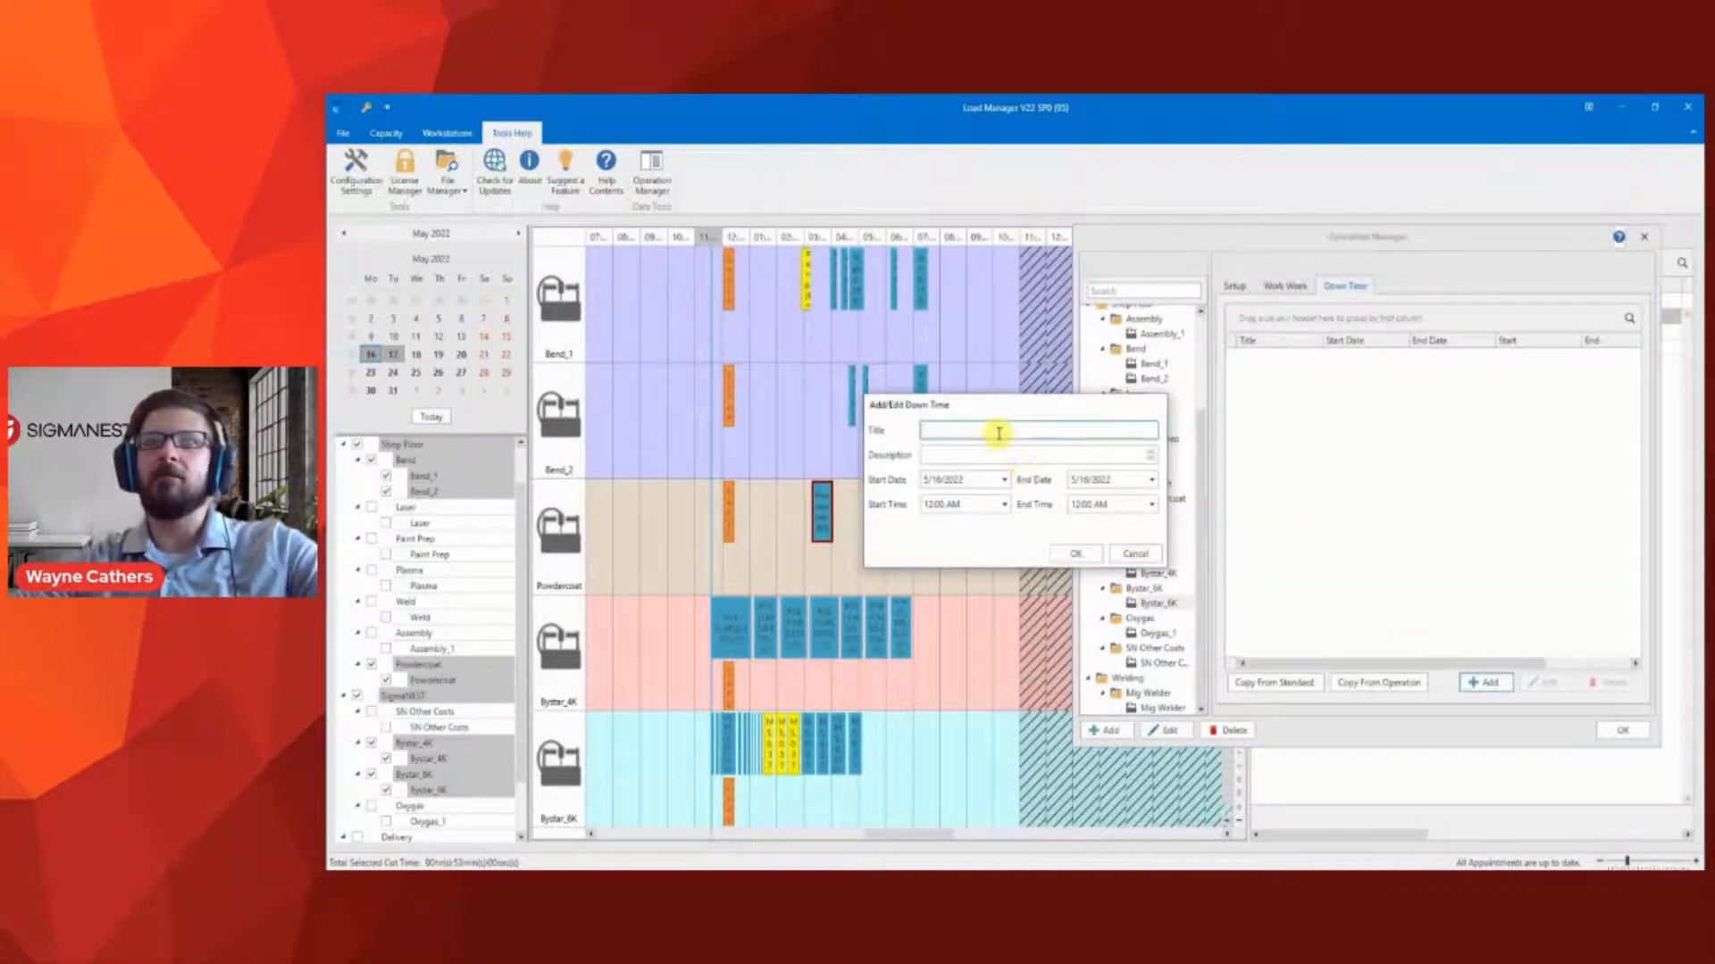
key("Tab")
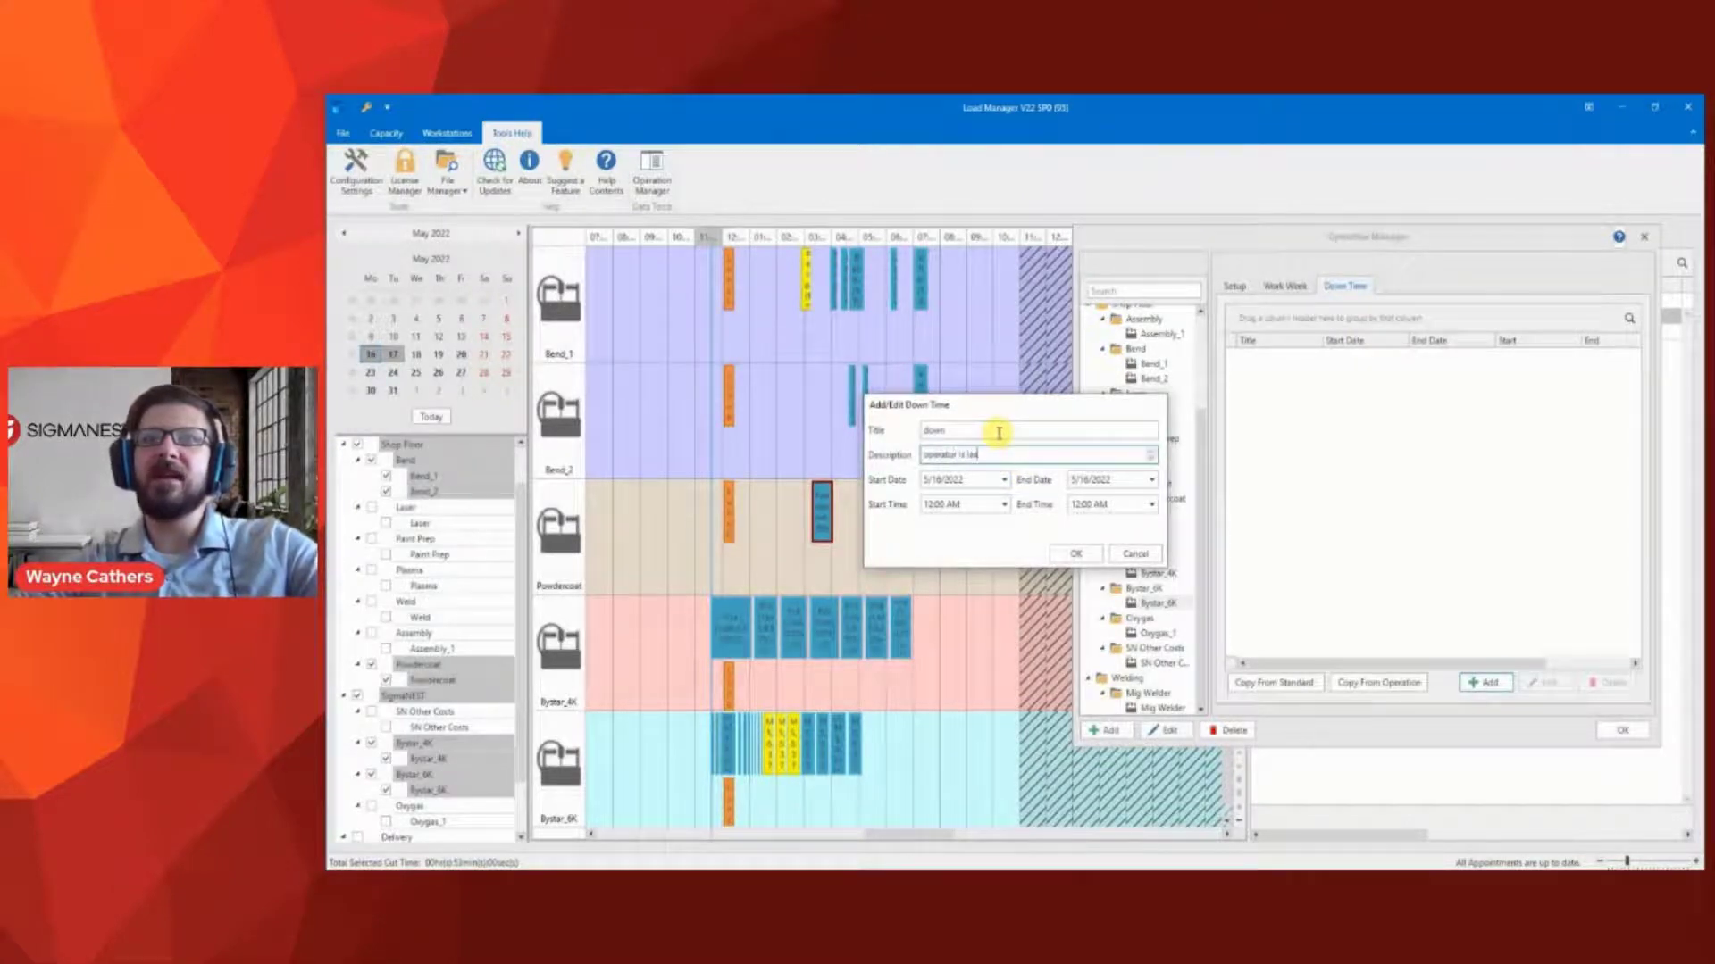
left_click(930, 505)
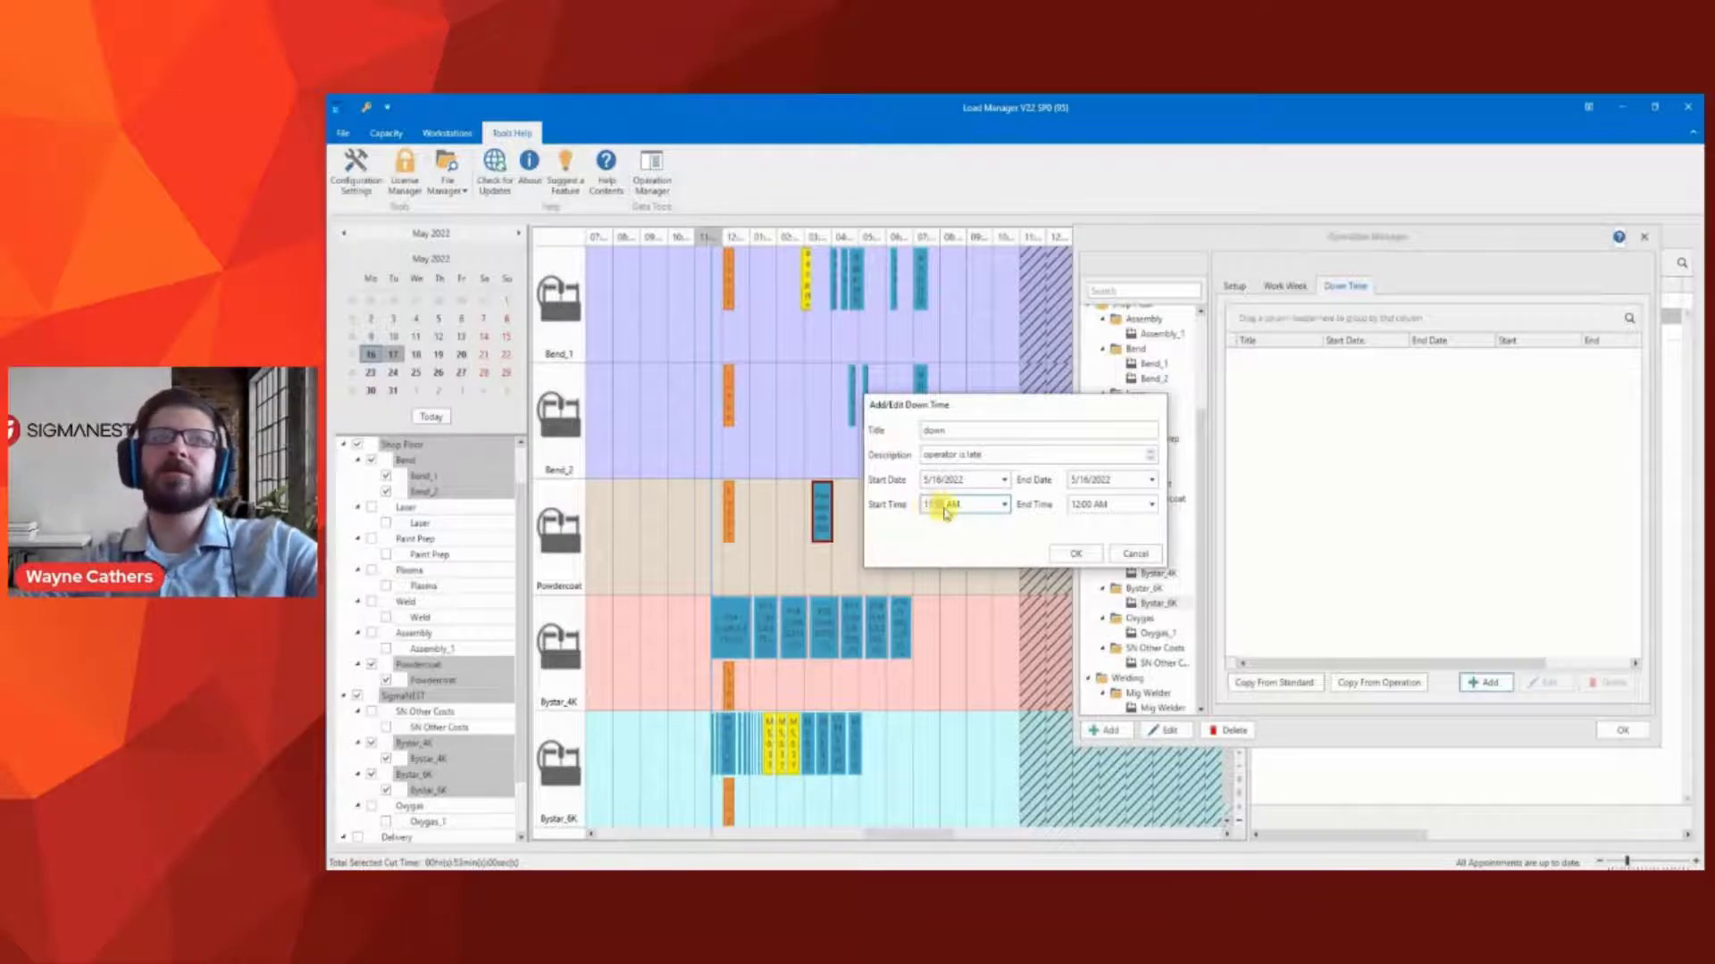
left_click(1076, 504)
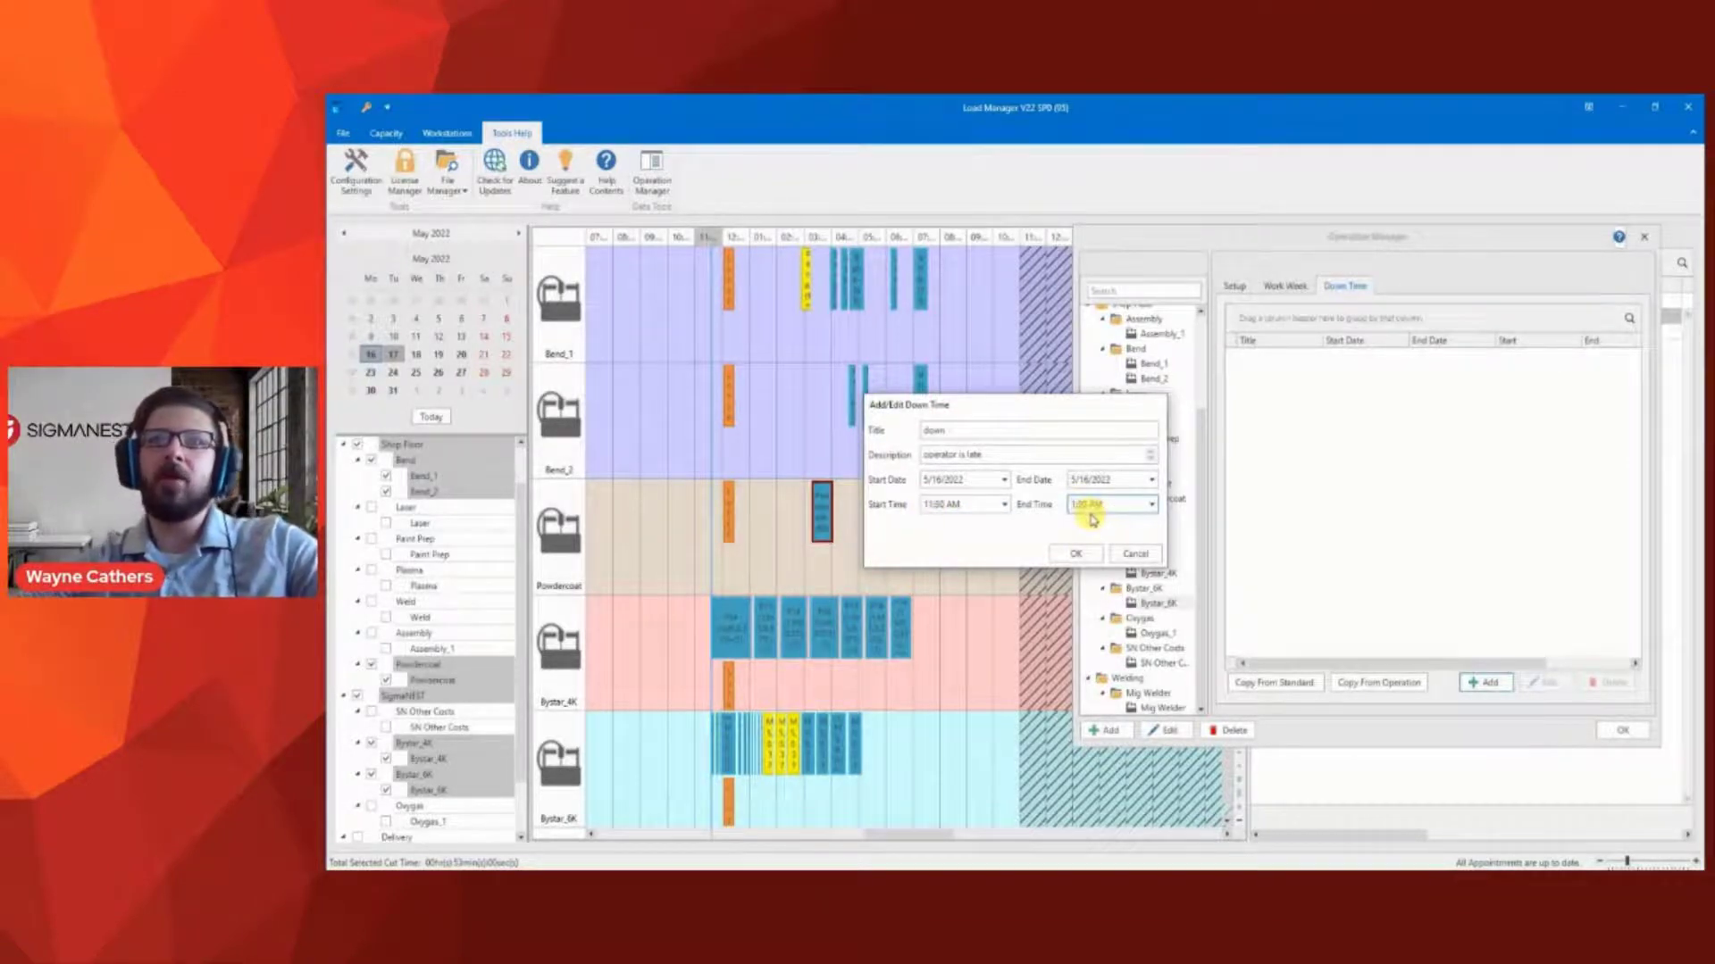
double_click(1085, 505)
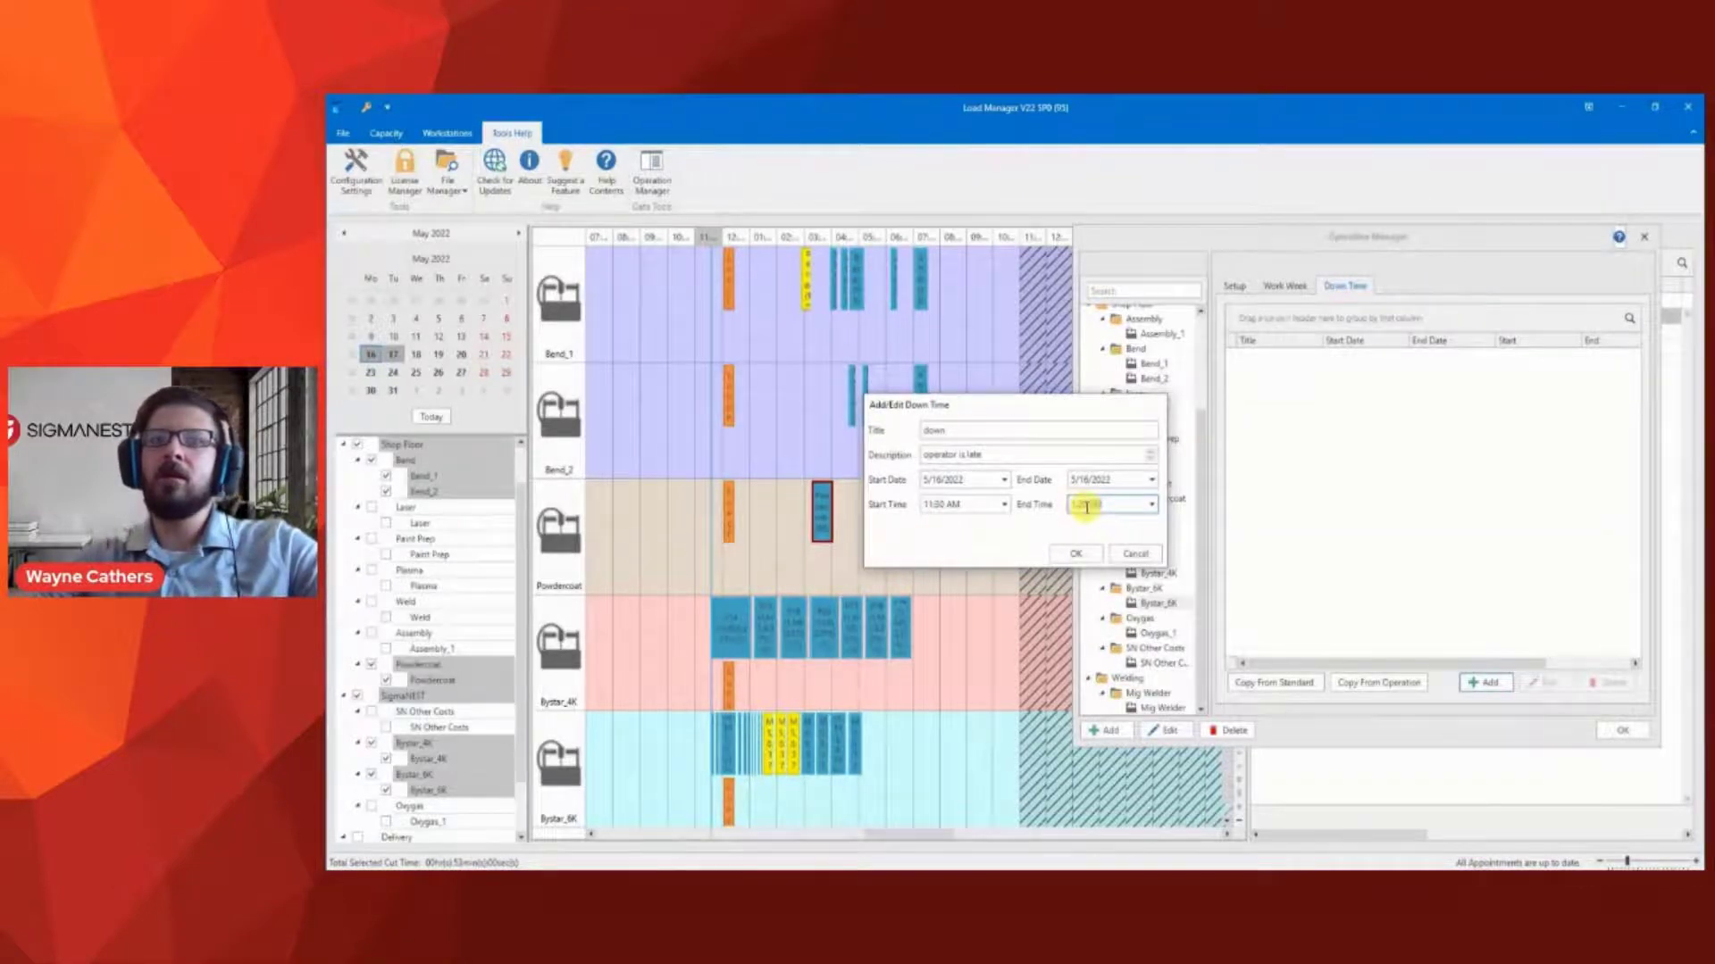
left_click(1075, 554)
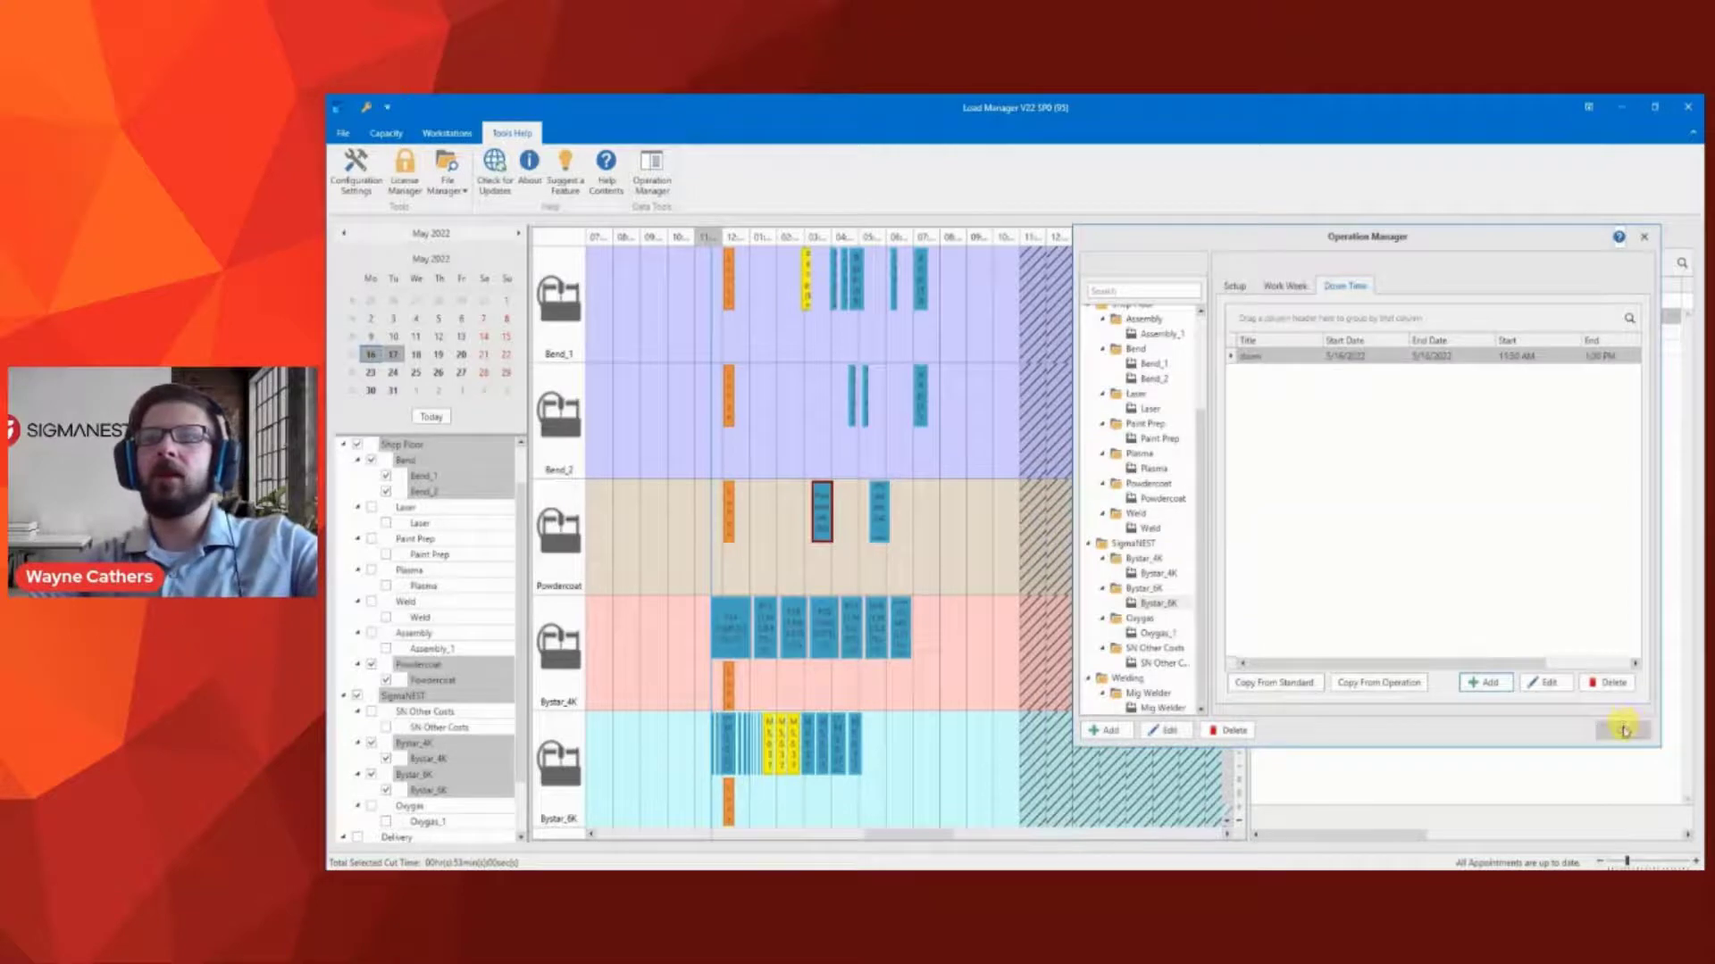
left_click(1623, 731)
Refresh the workstation schedule and resolve the appointments that conflict with the Bystar_6K down time
left_click(446, 133)
left_click(345, 164)
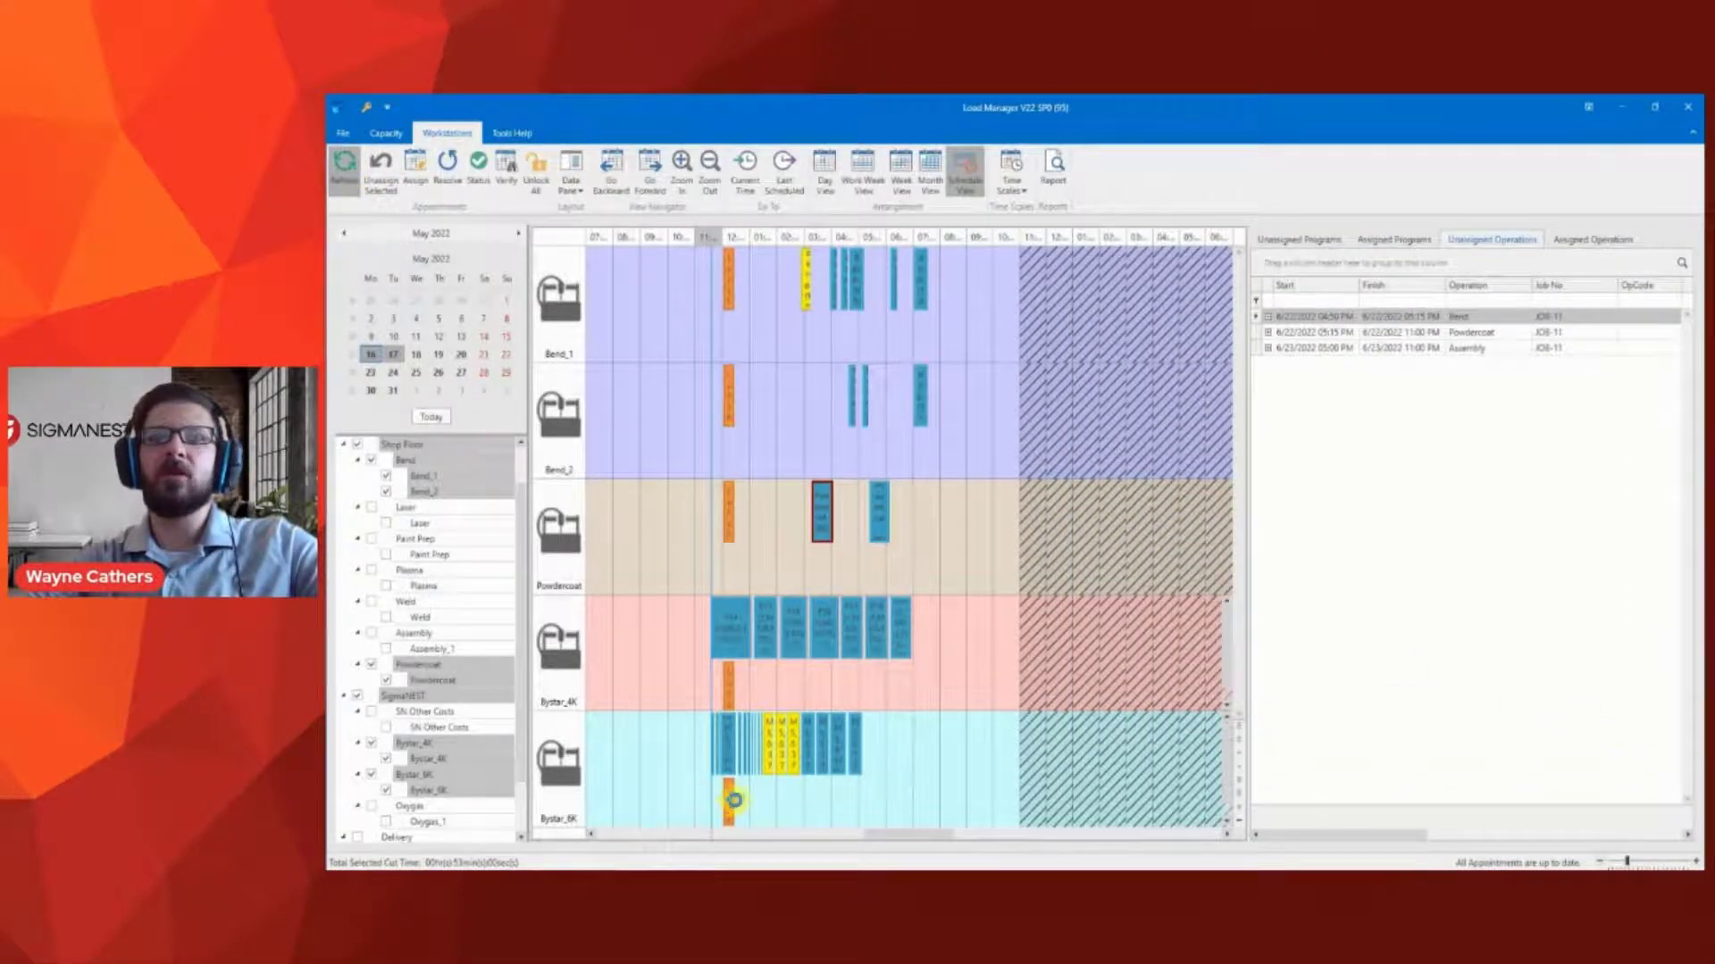
left_click_drag(737, 797, 738, 746)
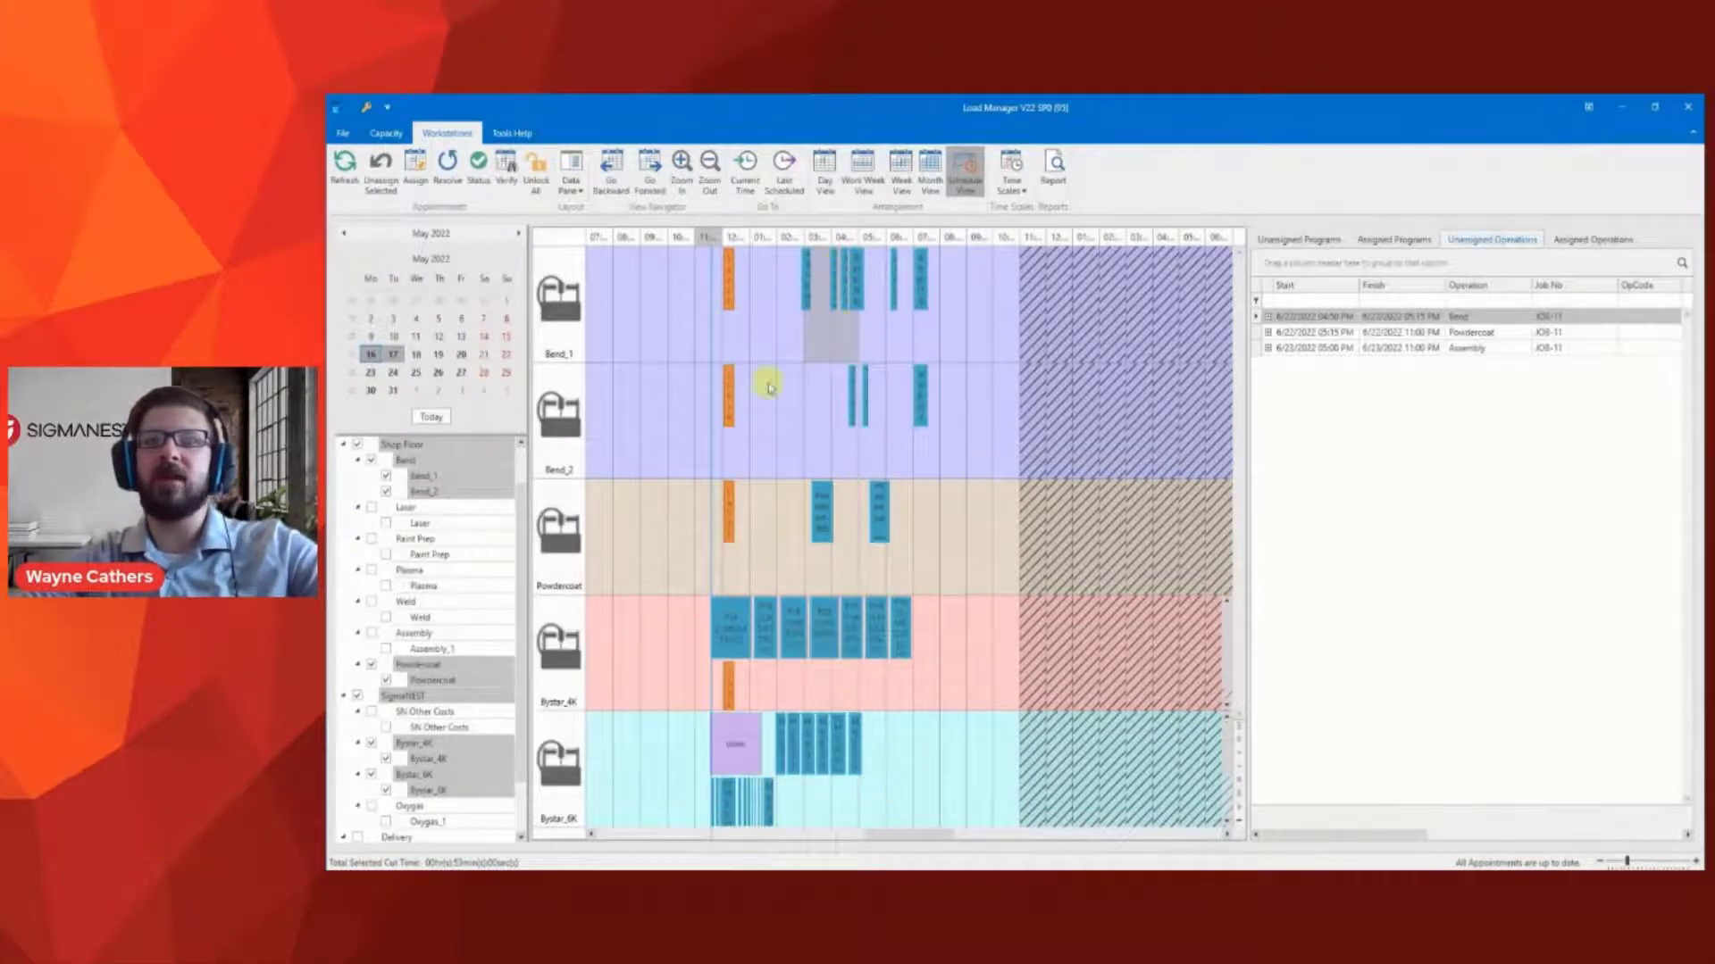
left_click(444, 168)
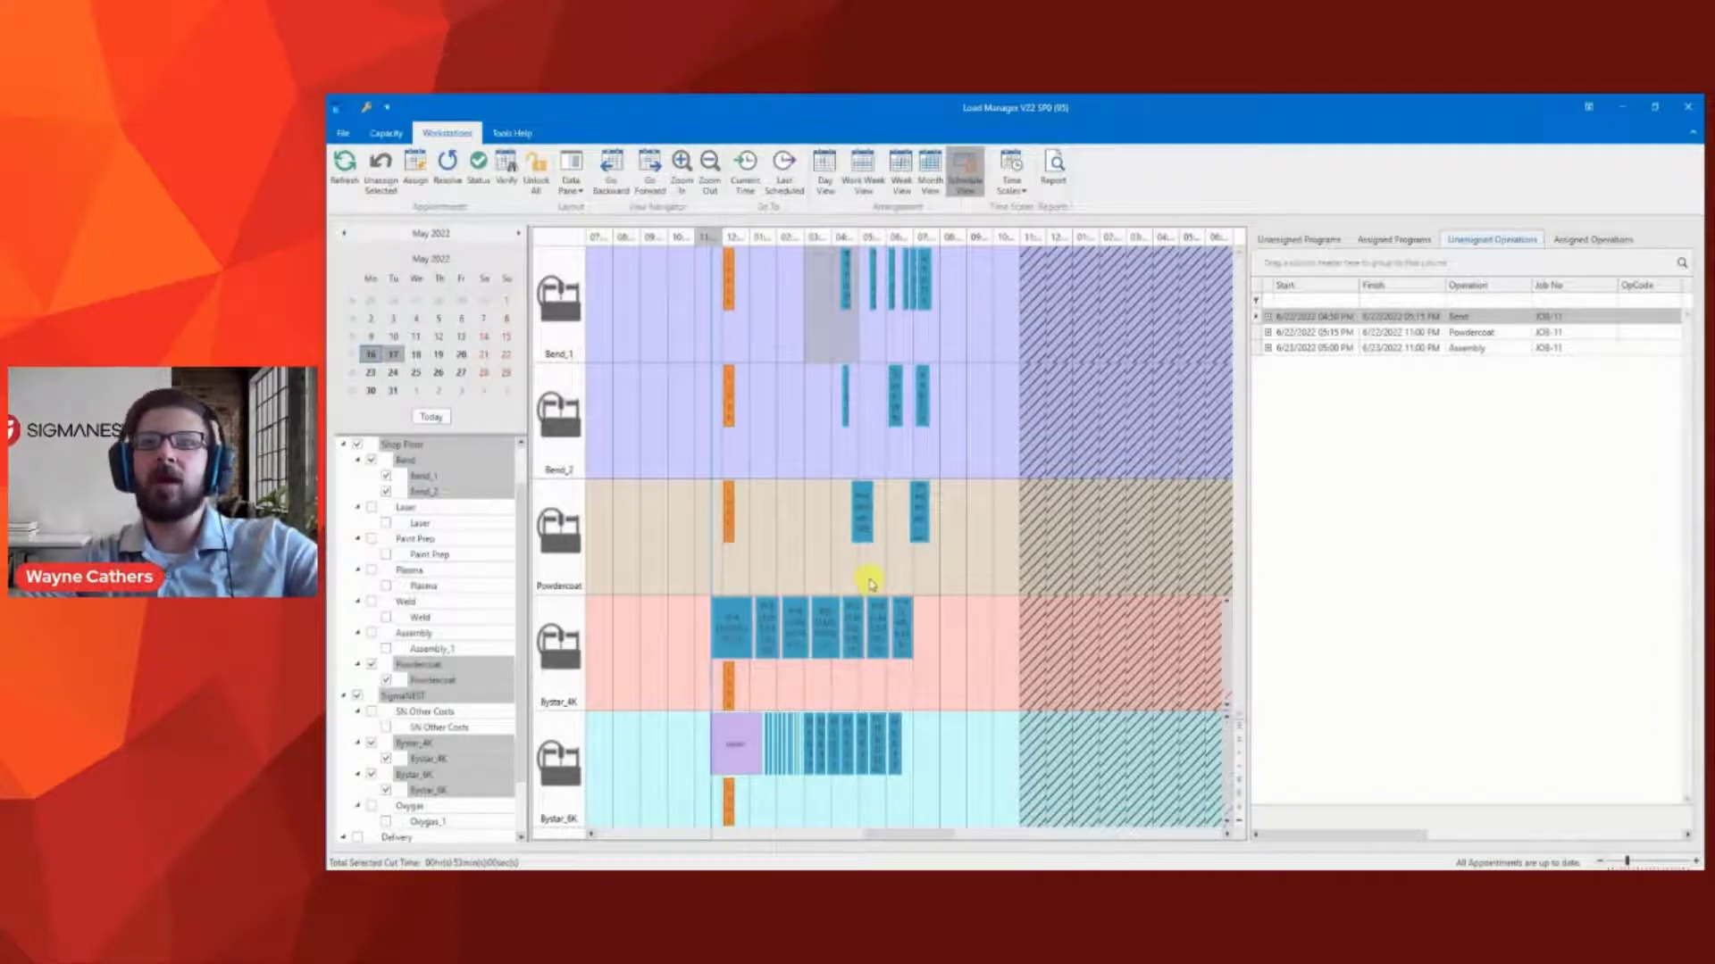
Select the first rescheduled Powdercoat operation and check its start time against its preceding bend operation
mouse_move(863, 518)
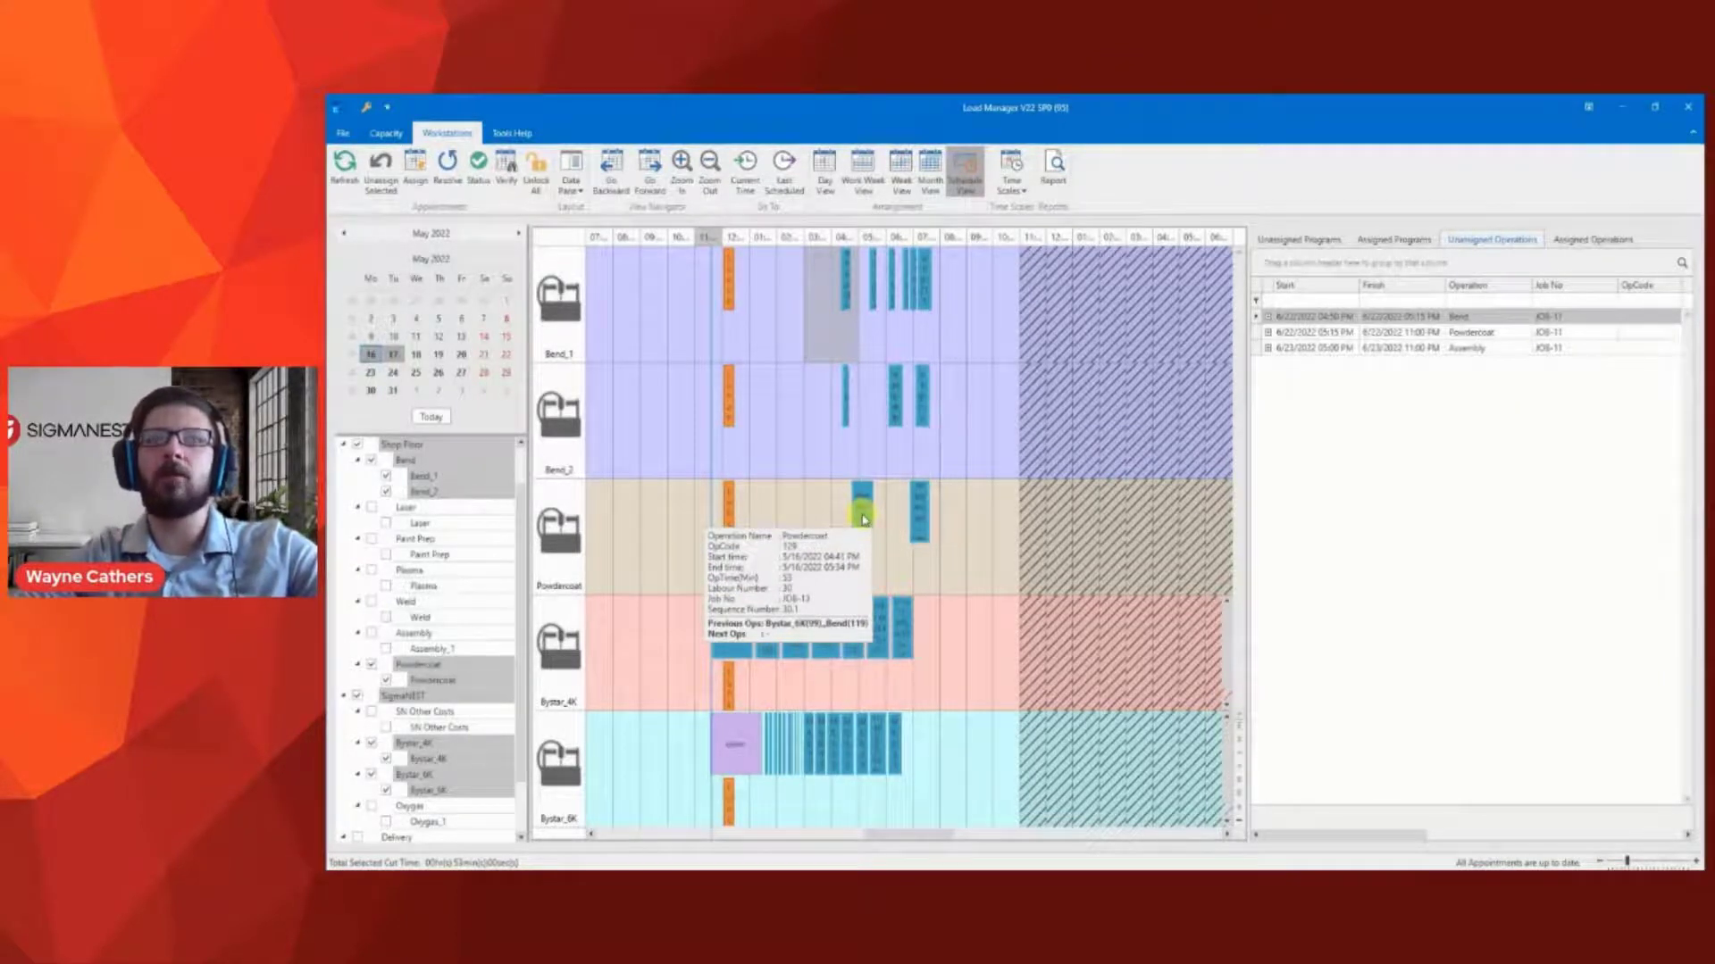
left_click(863, 518)
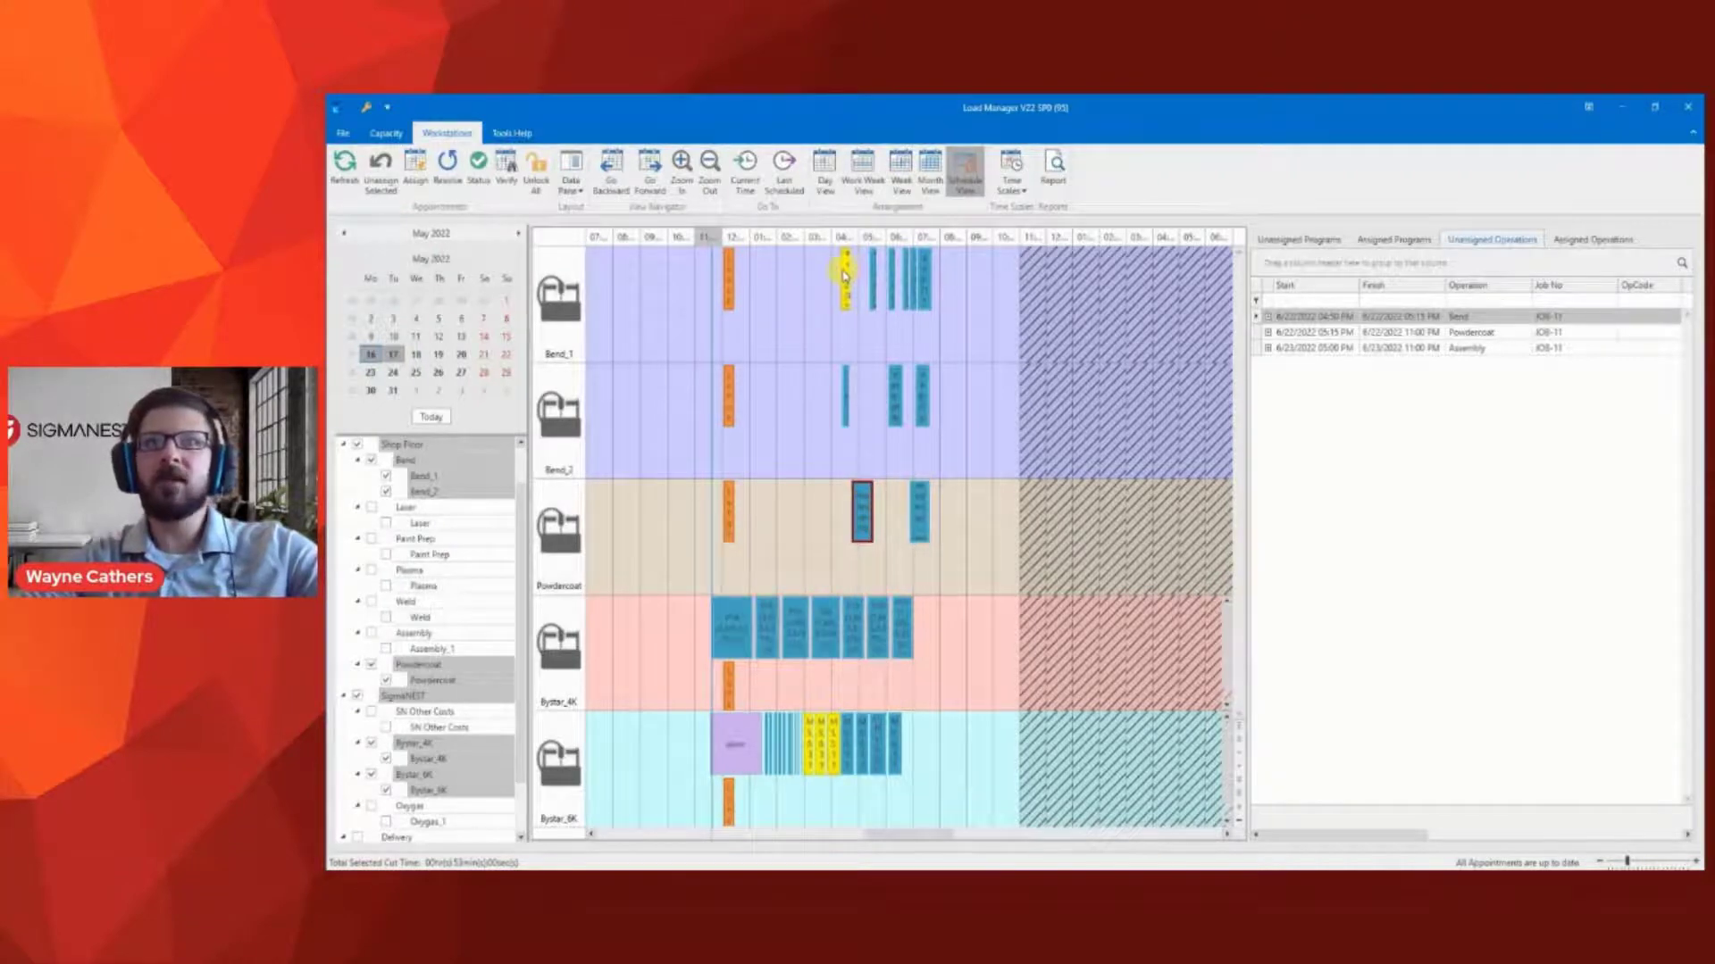
mouse_move(846, 276)
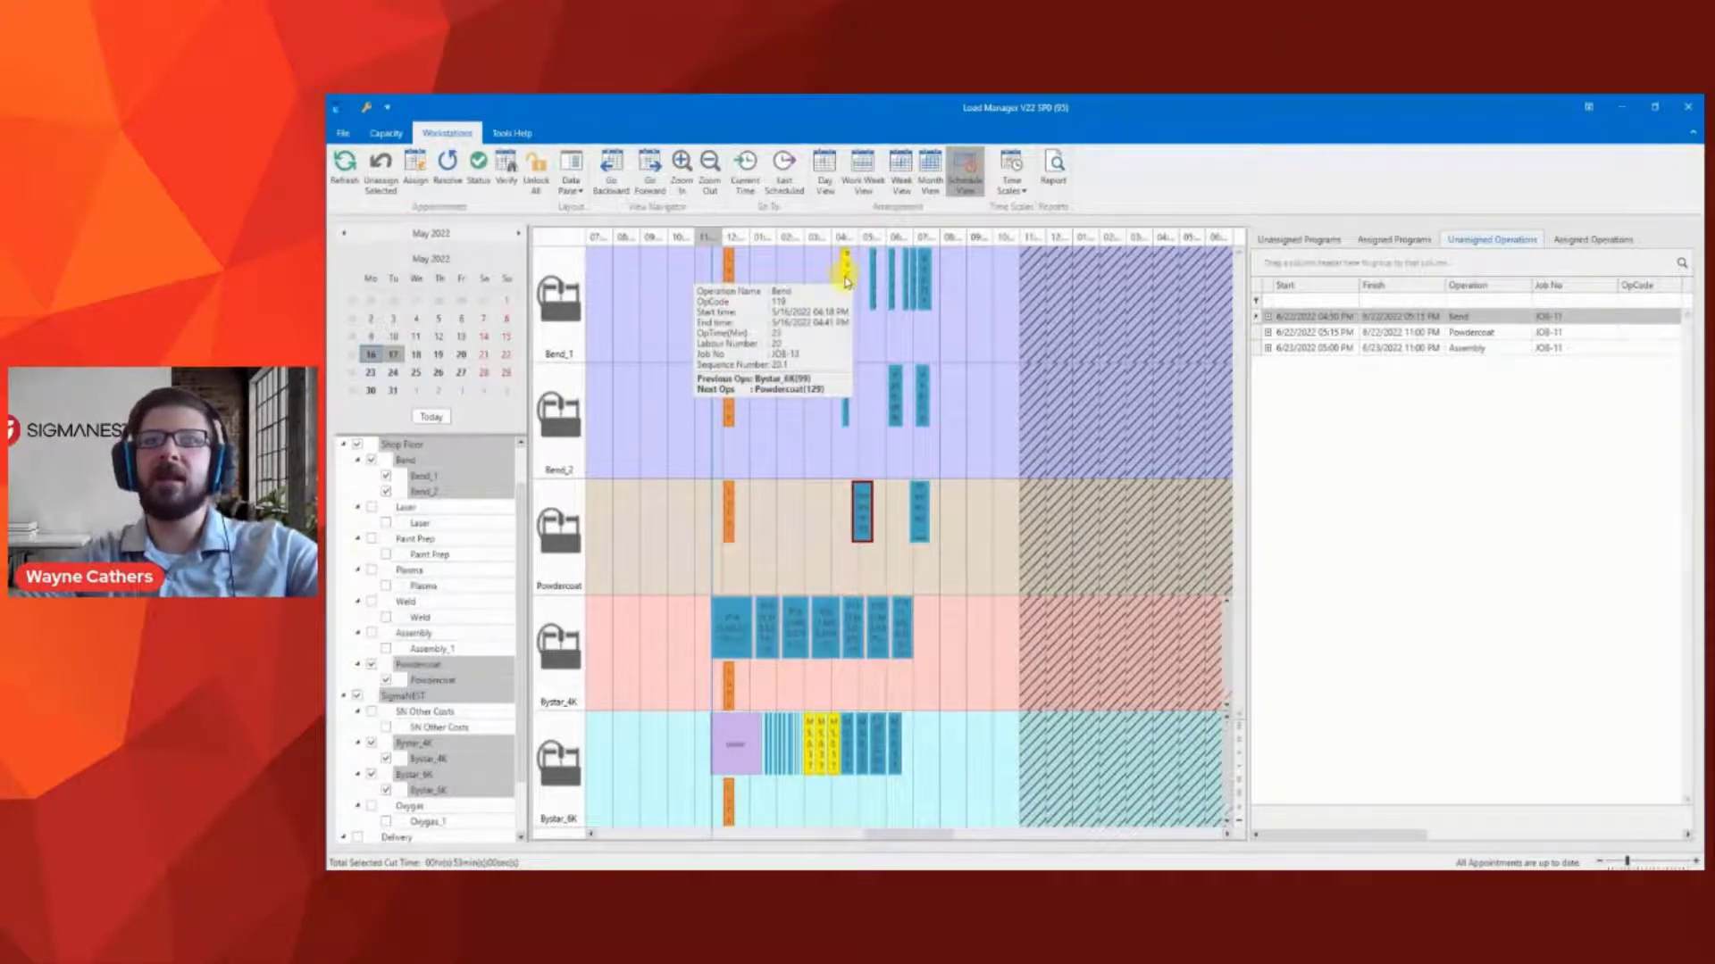
mouse_move(863, 521)
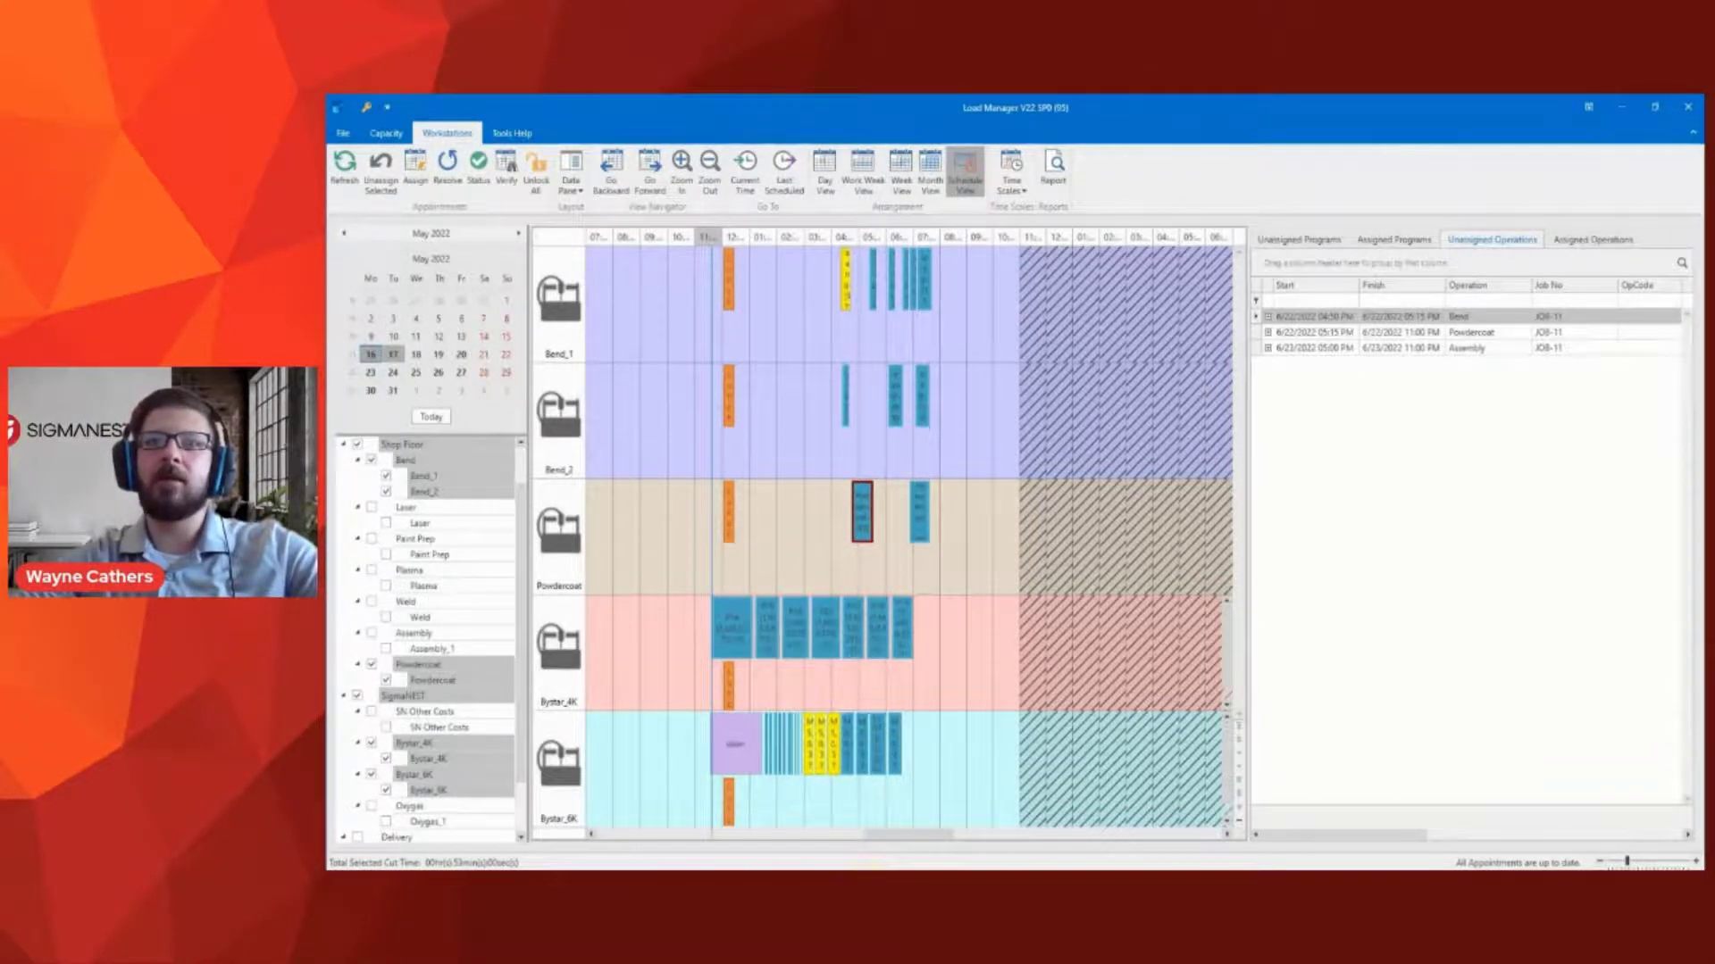
Switch to SigmaMRP and open the production job list to compare order due and scheduled finish dates
key("alt+Tab")
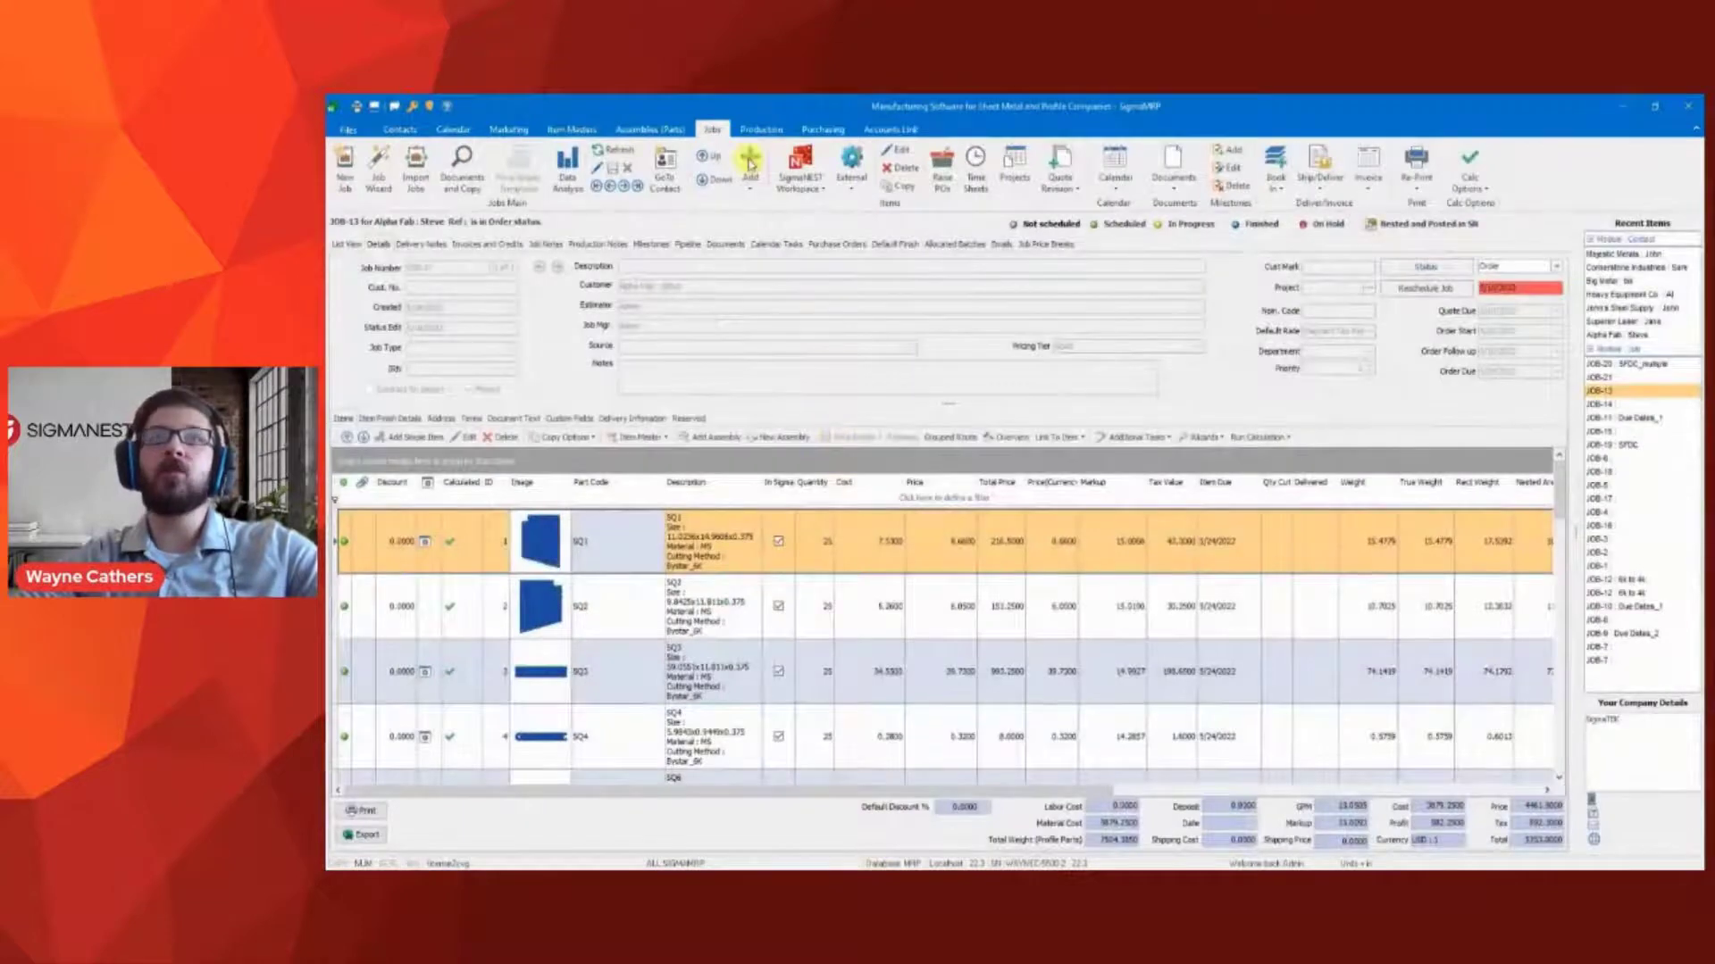
left_click(763, 131)
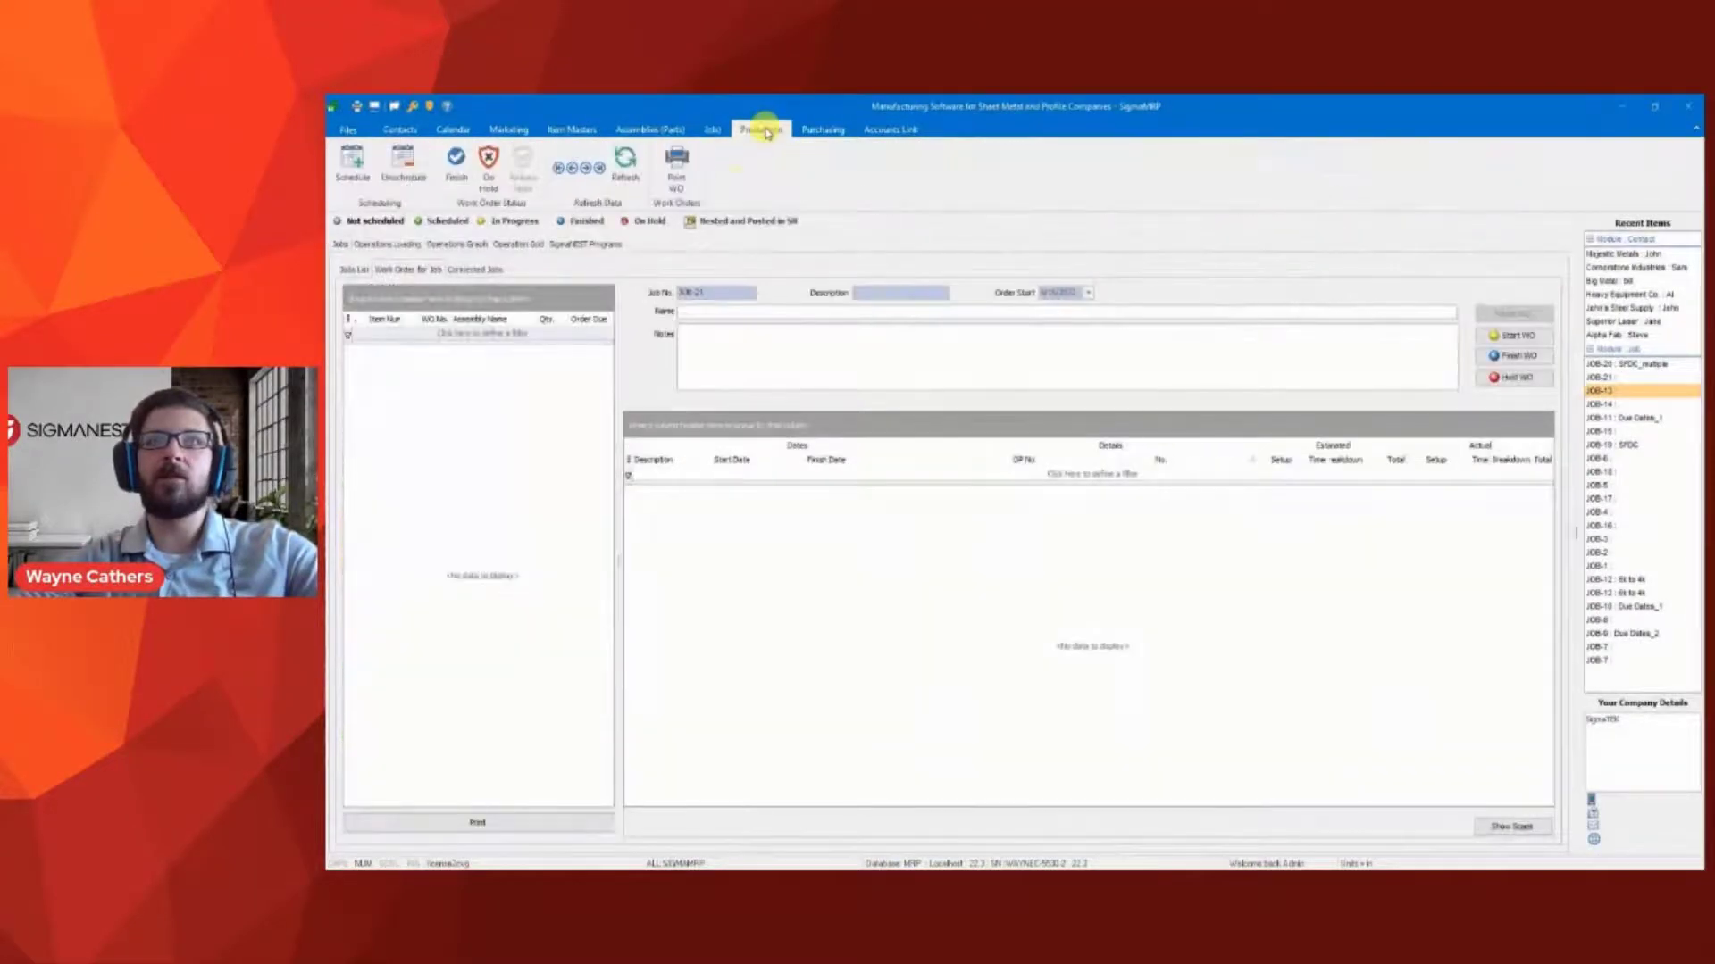
left_click(355, 270)
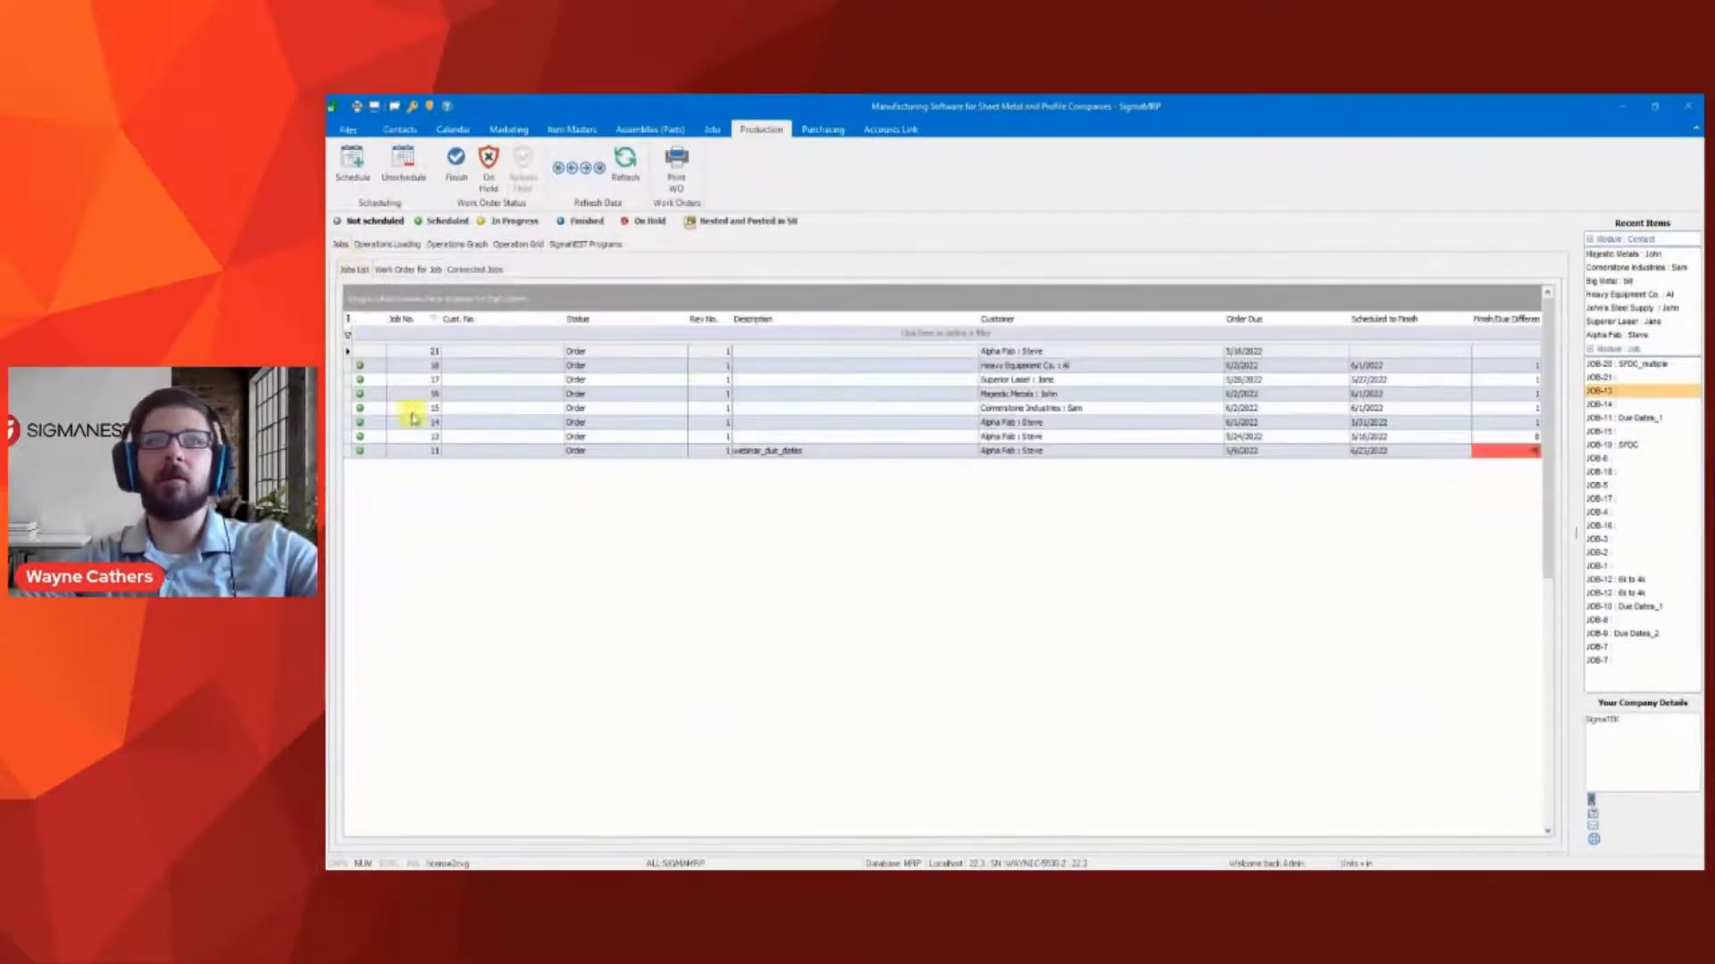
Open the work orders of job 13 and check the scheduled operation dates of its first work order, WO-SQ1
double_click(429, 438)
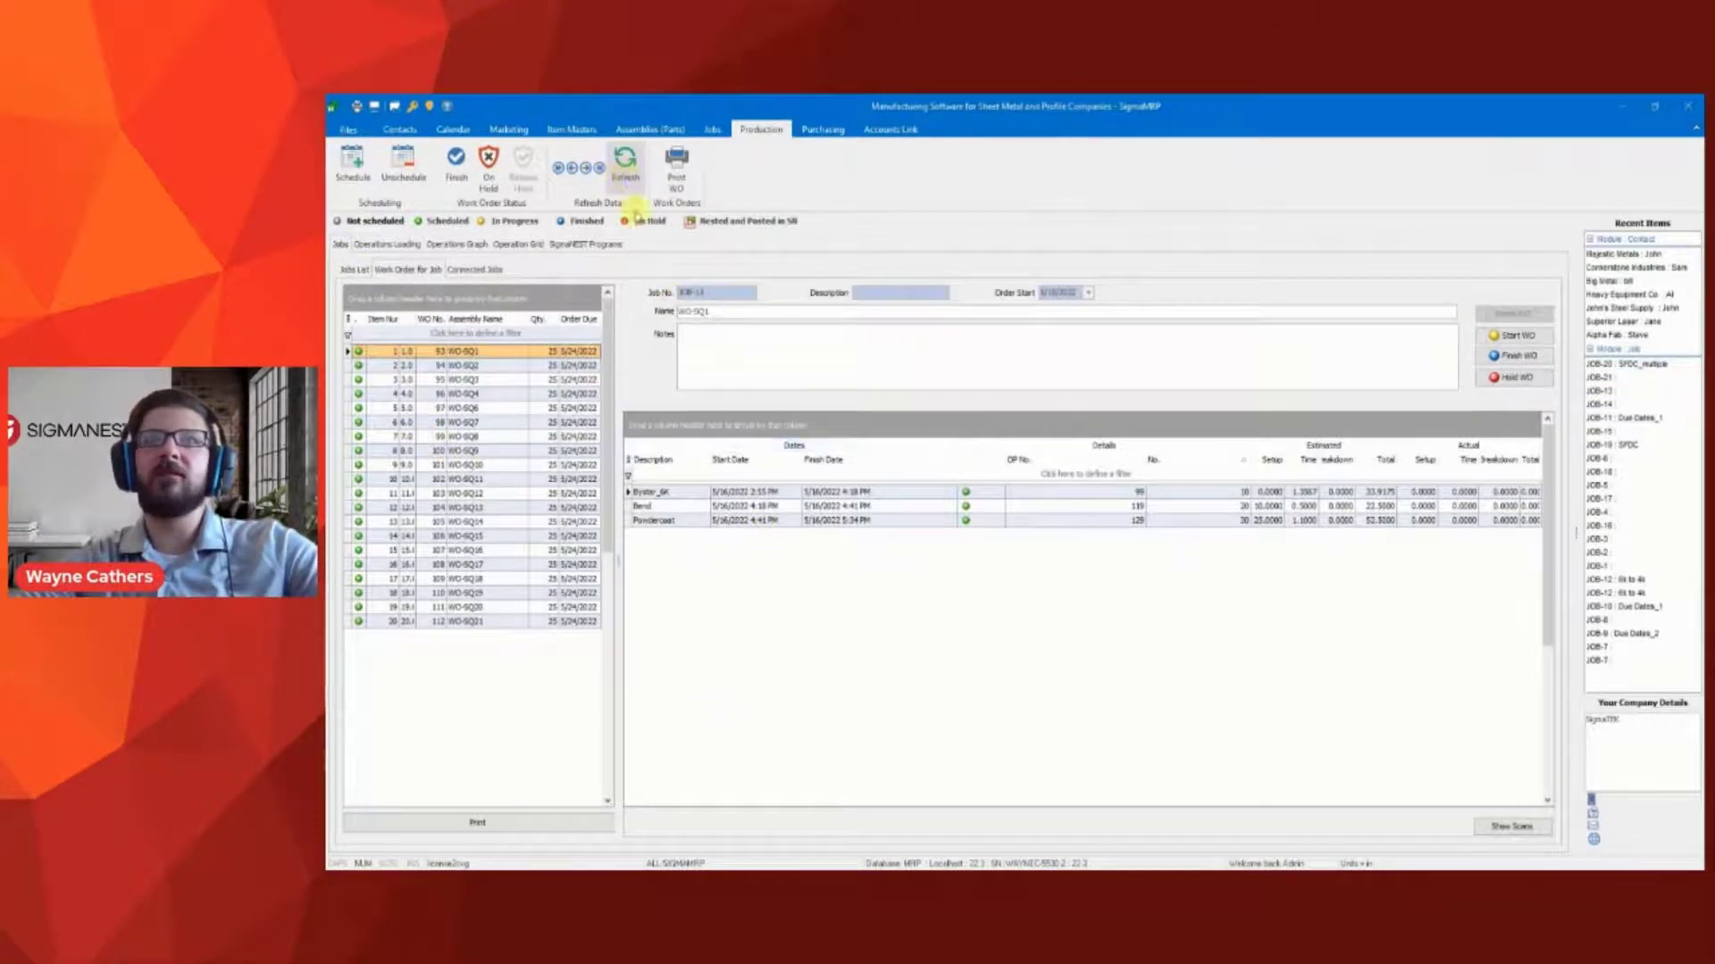
left_click(1134, 523)
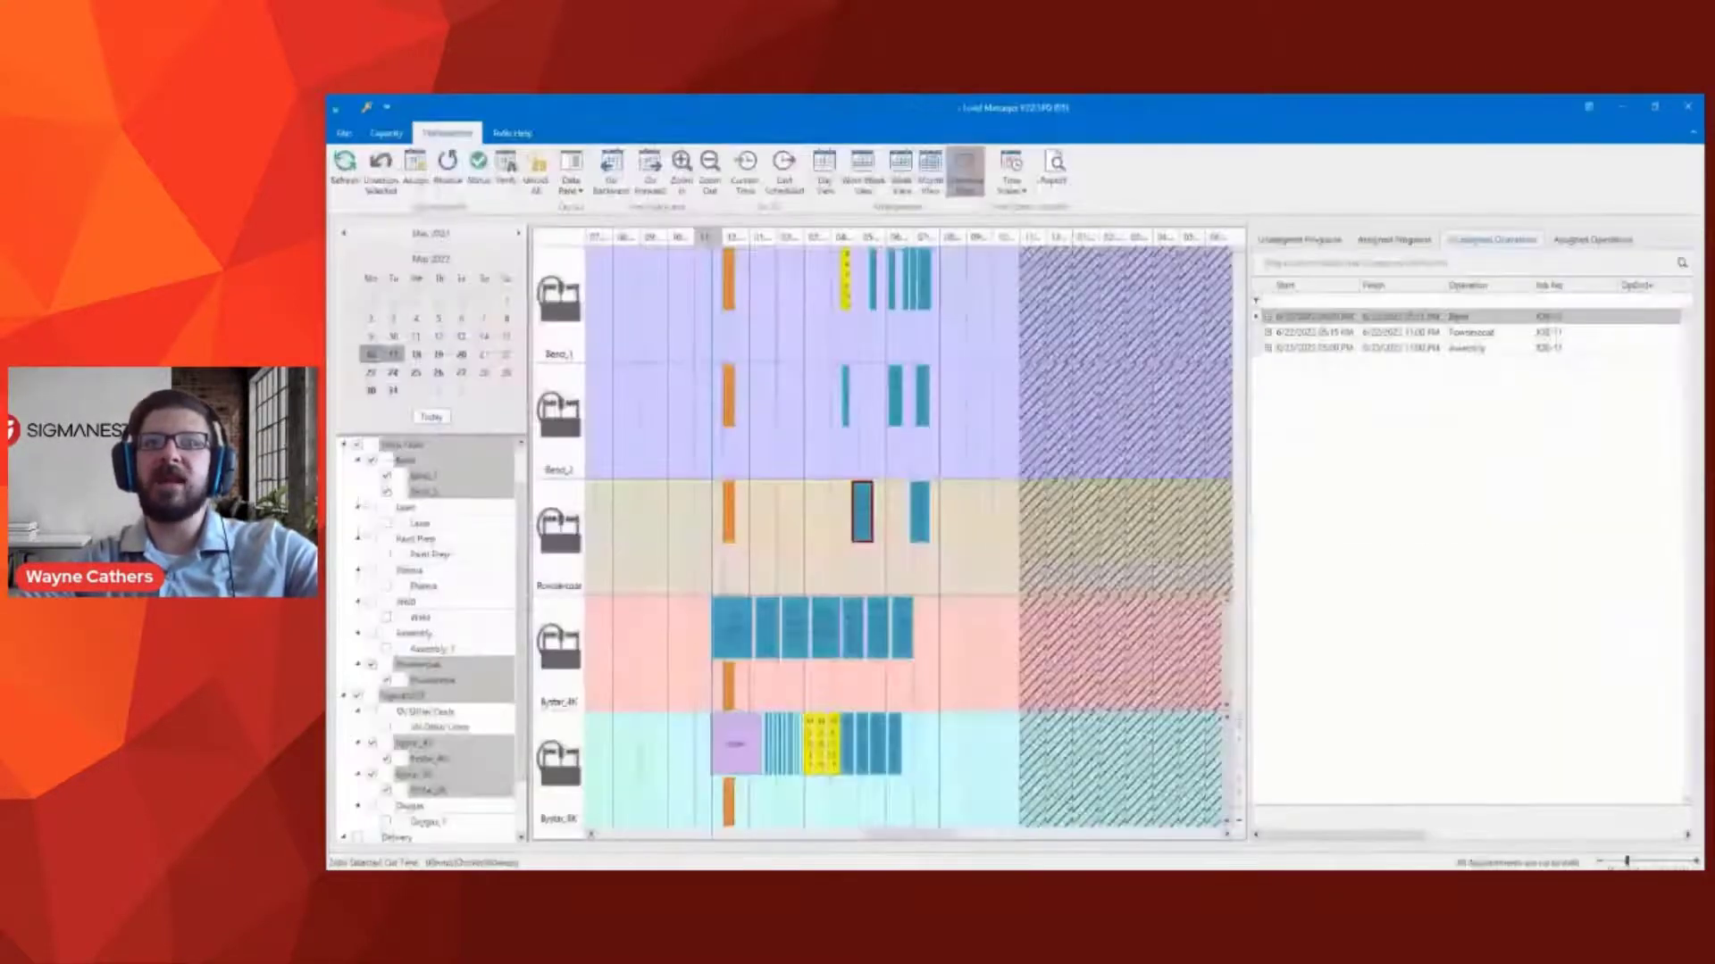
Switch to Load Manager and deactivate the work week of the Bend_1 workstation in Operation Manager
left_click(697, 299)
left_click(512, 133)
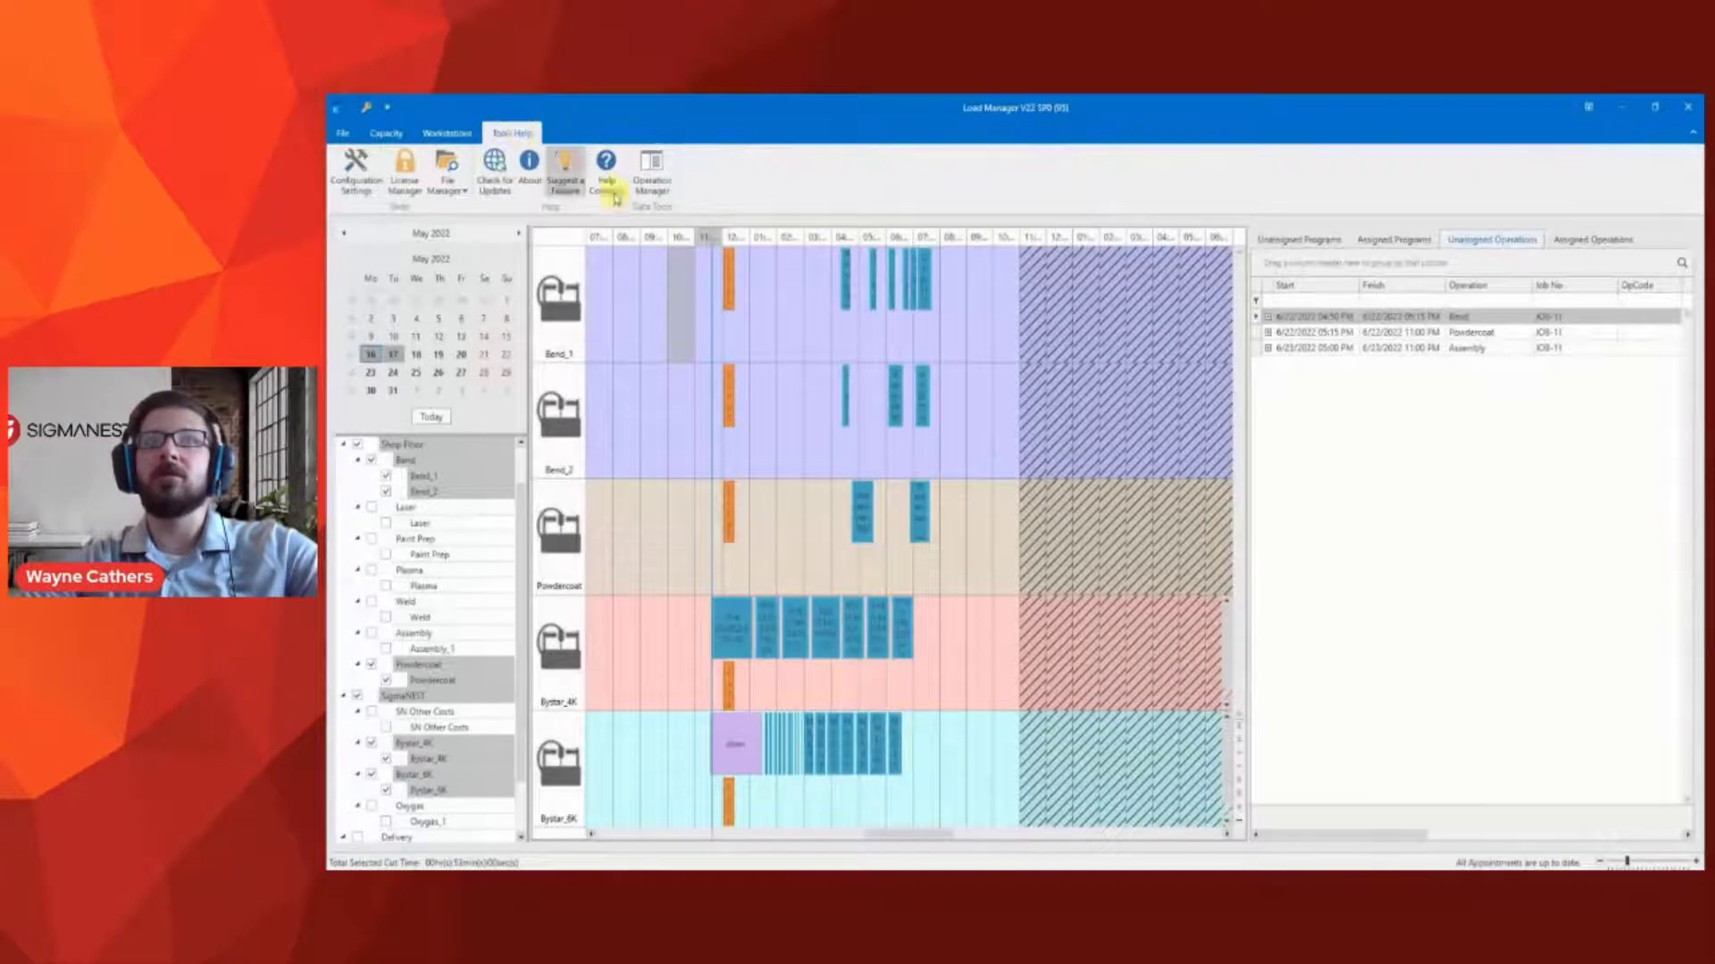
left_click(648, 186)
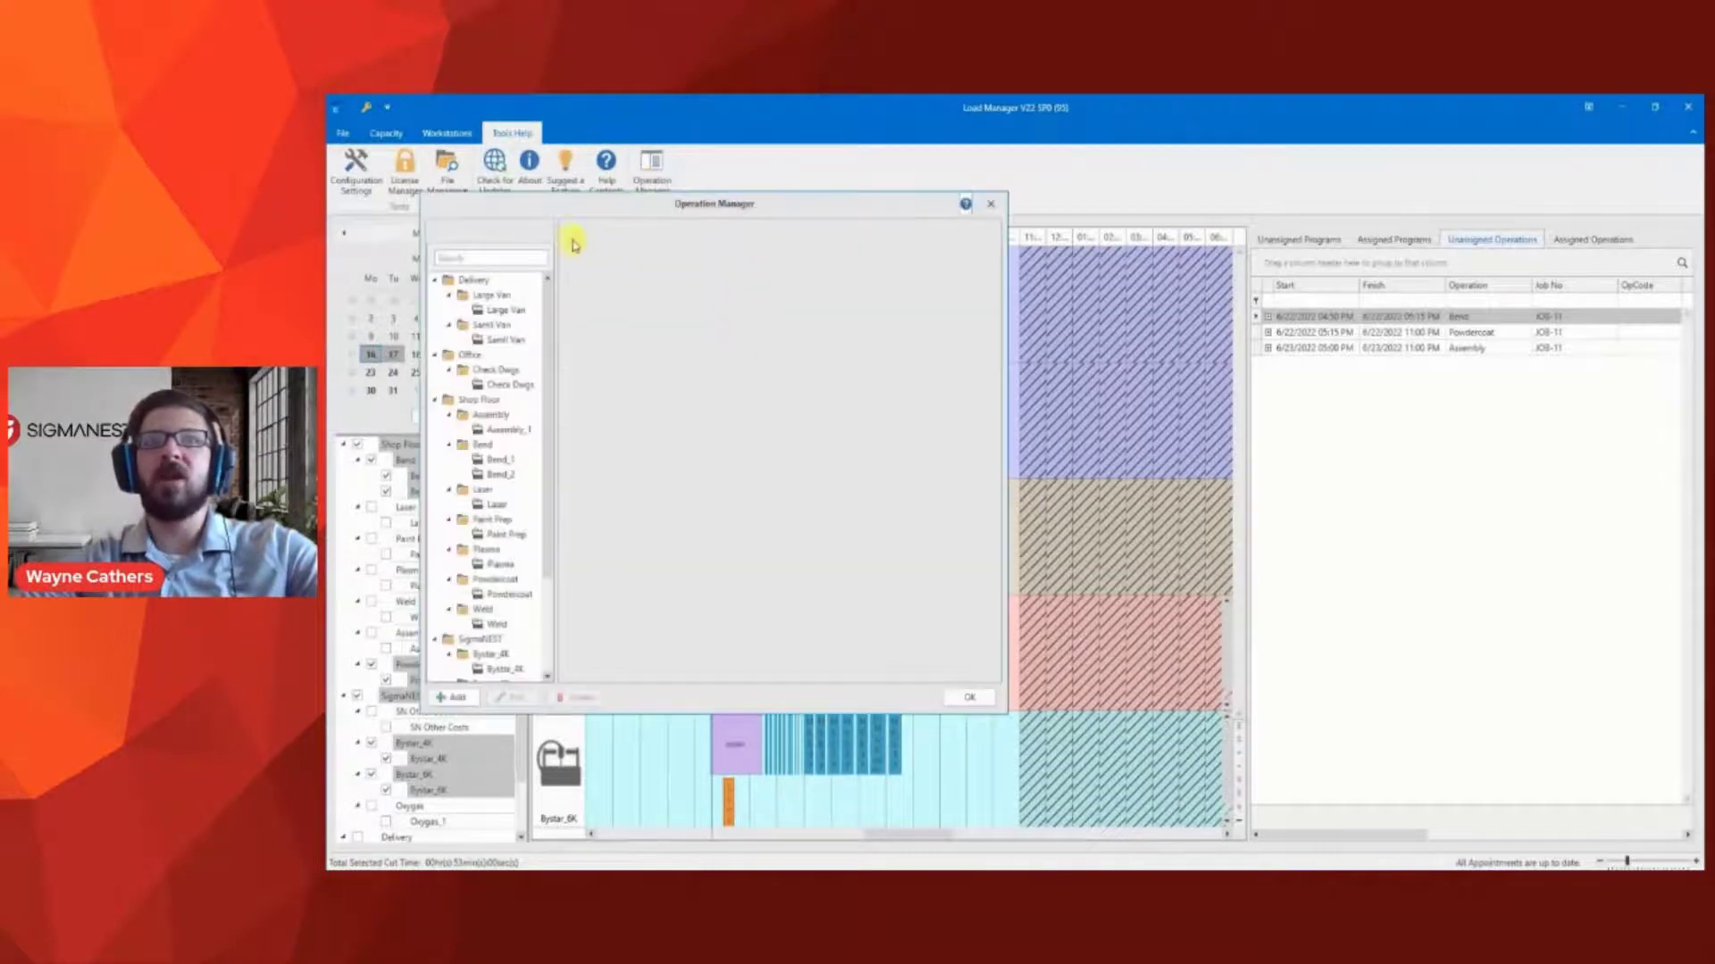
left_click_drag(629, 197, 1250, 186)
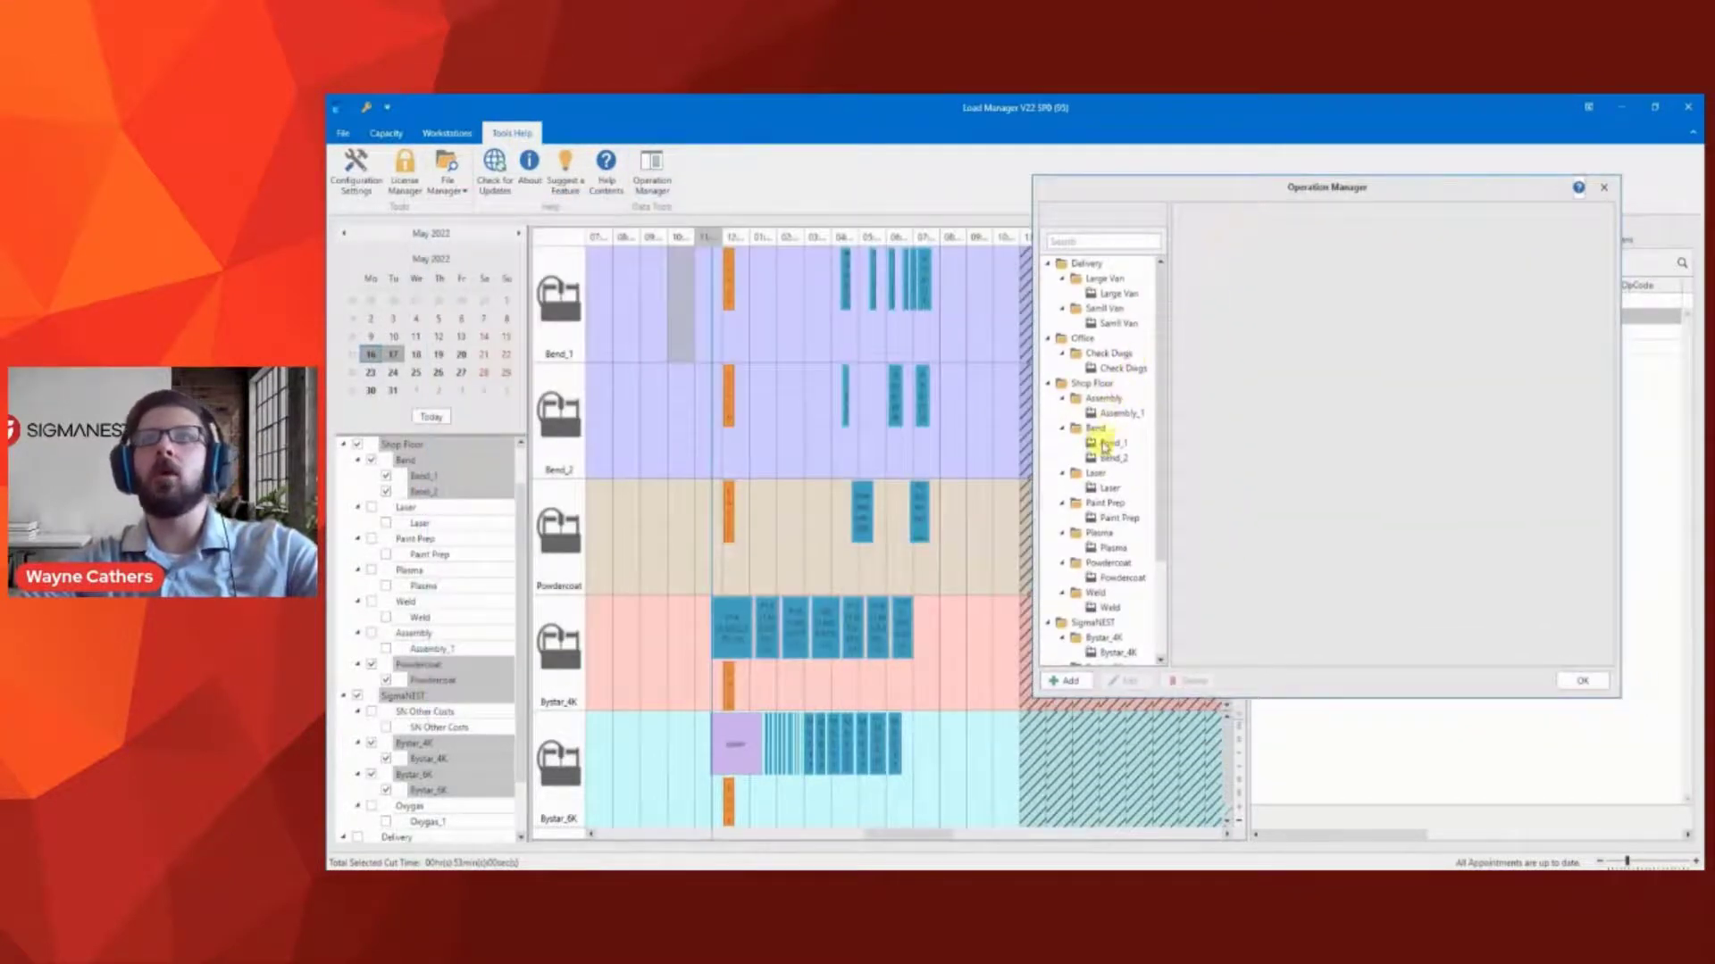
left_click(1105, 444)
left_click(1244, 236)
left_click(1420, 264)
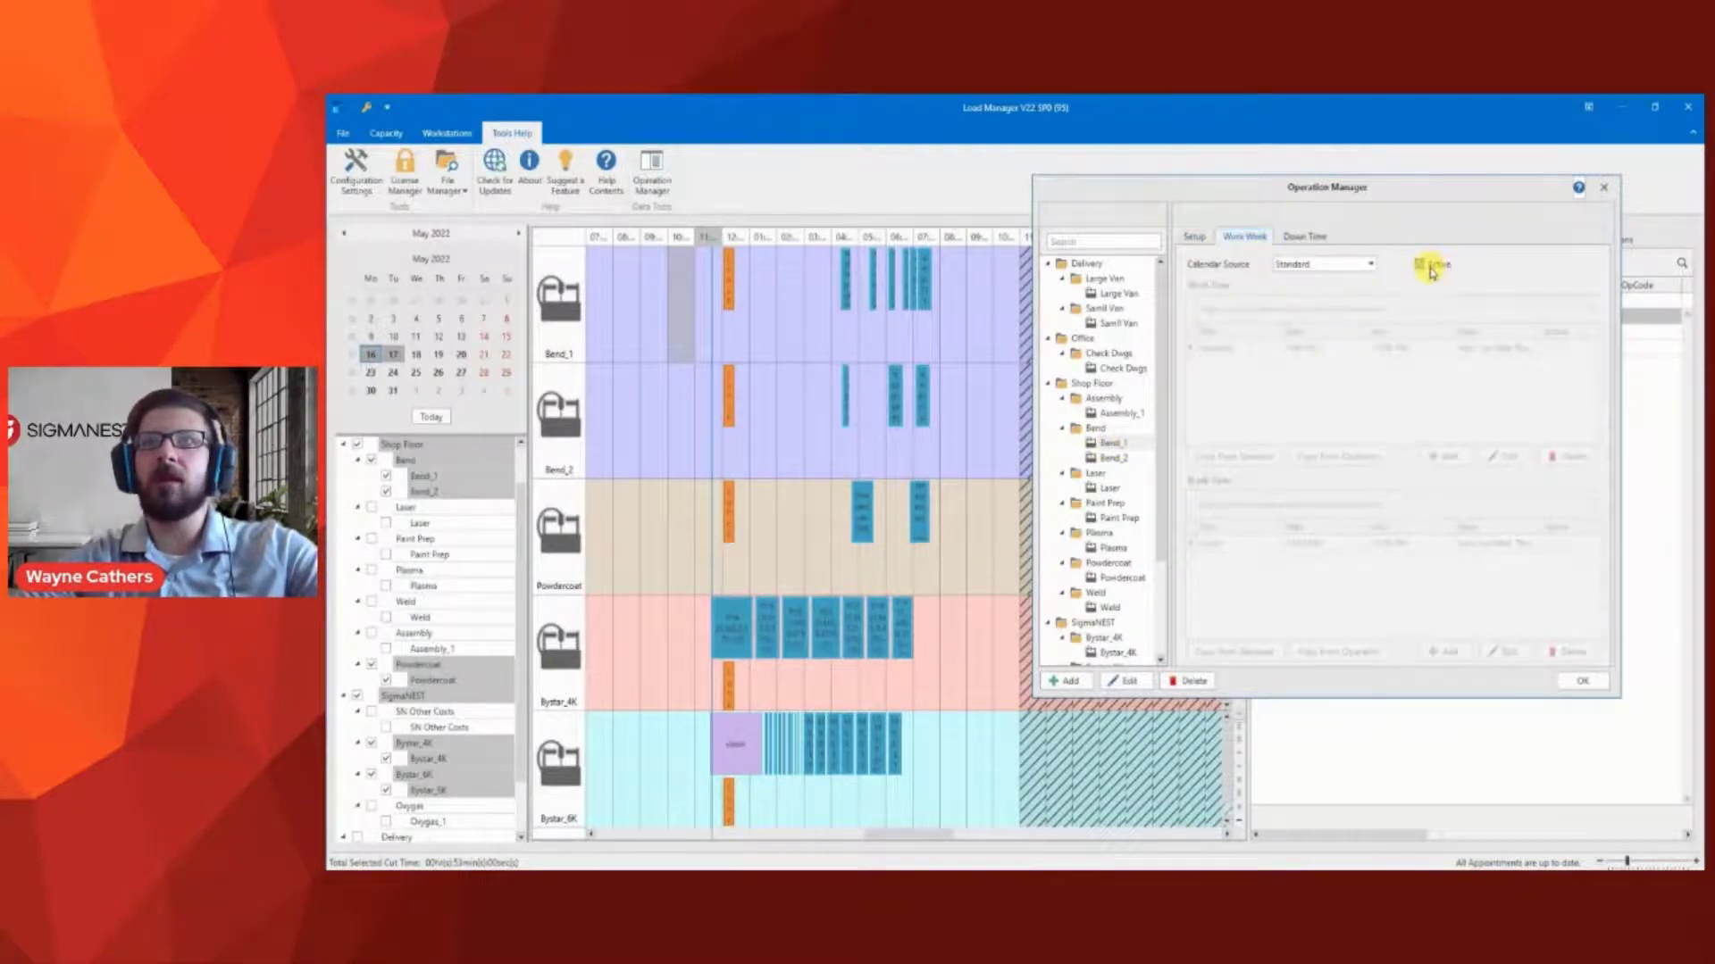
left_click(1582, 684)
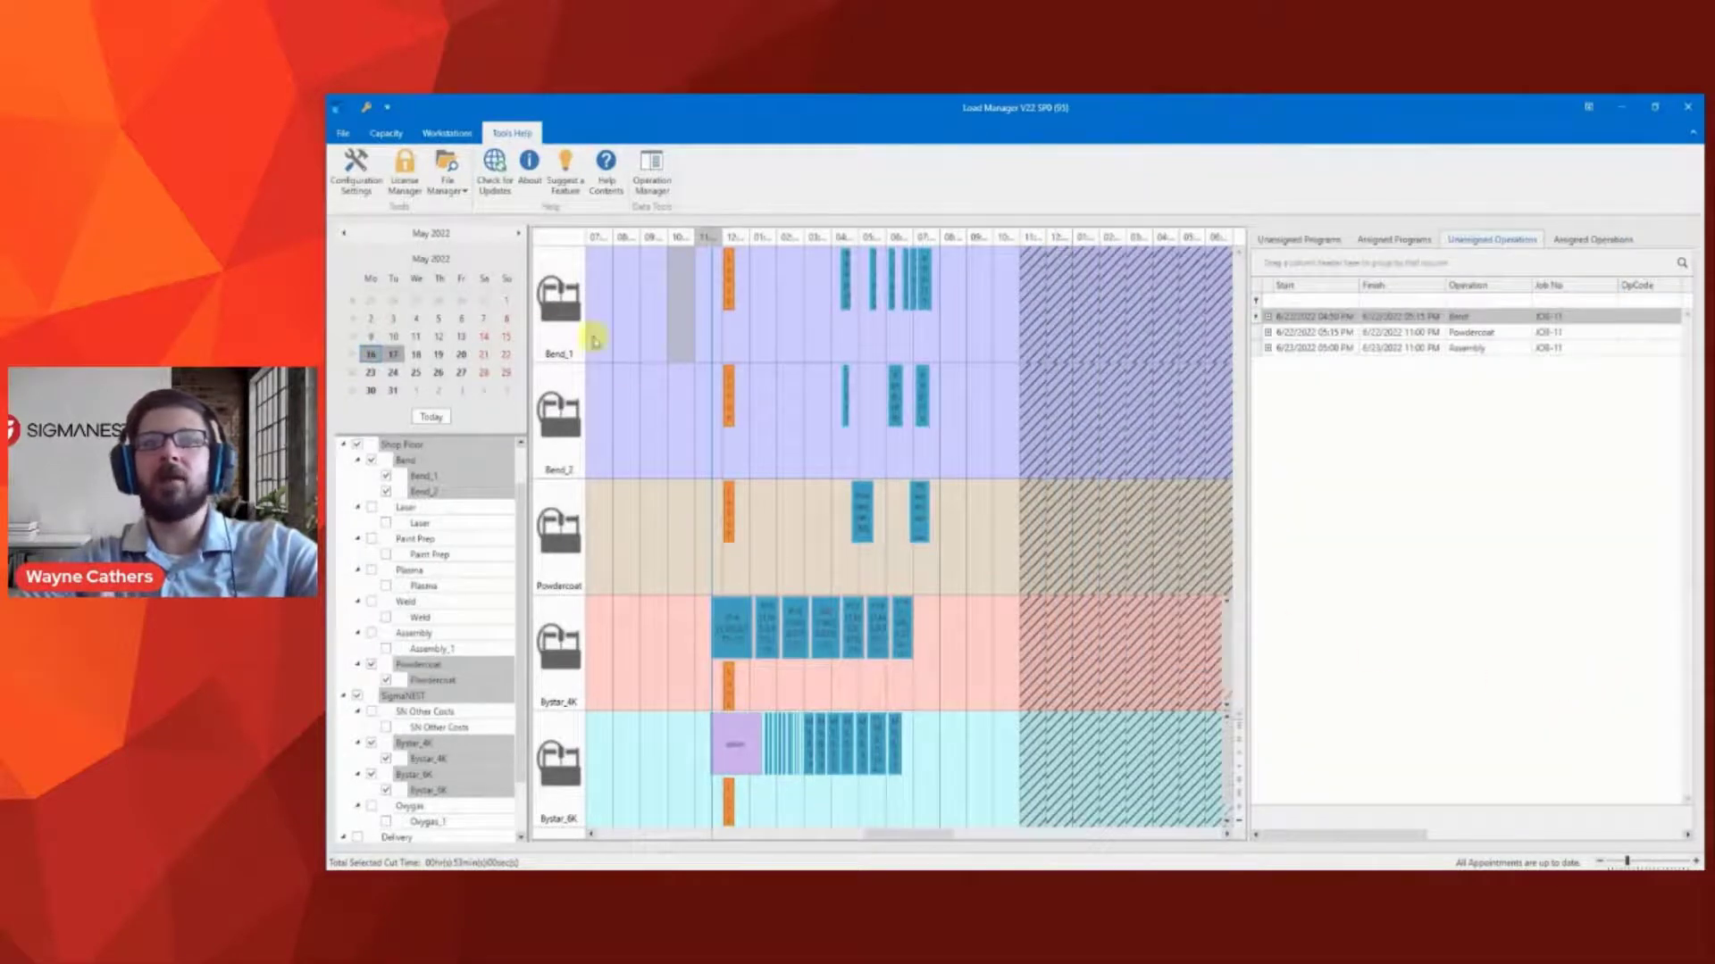
Resolve the workstation schedule to account for the inactive Bend_1
left_click(446, 132)
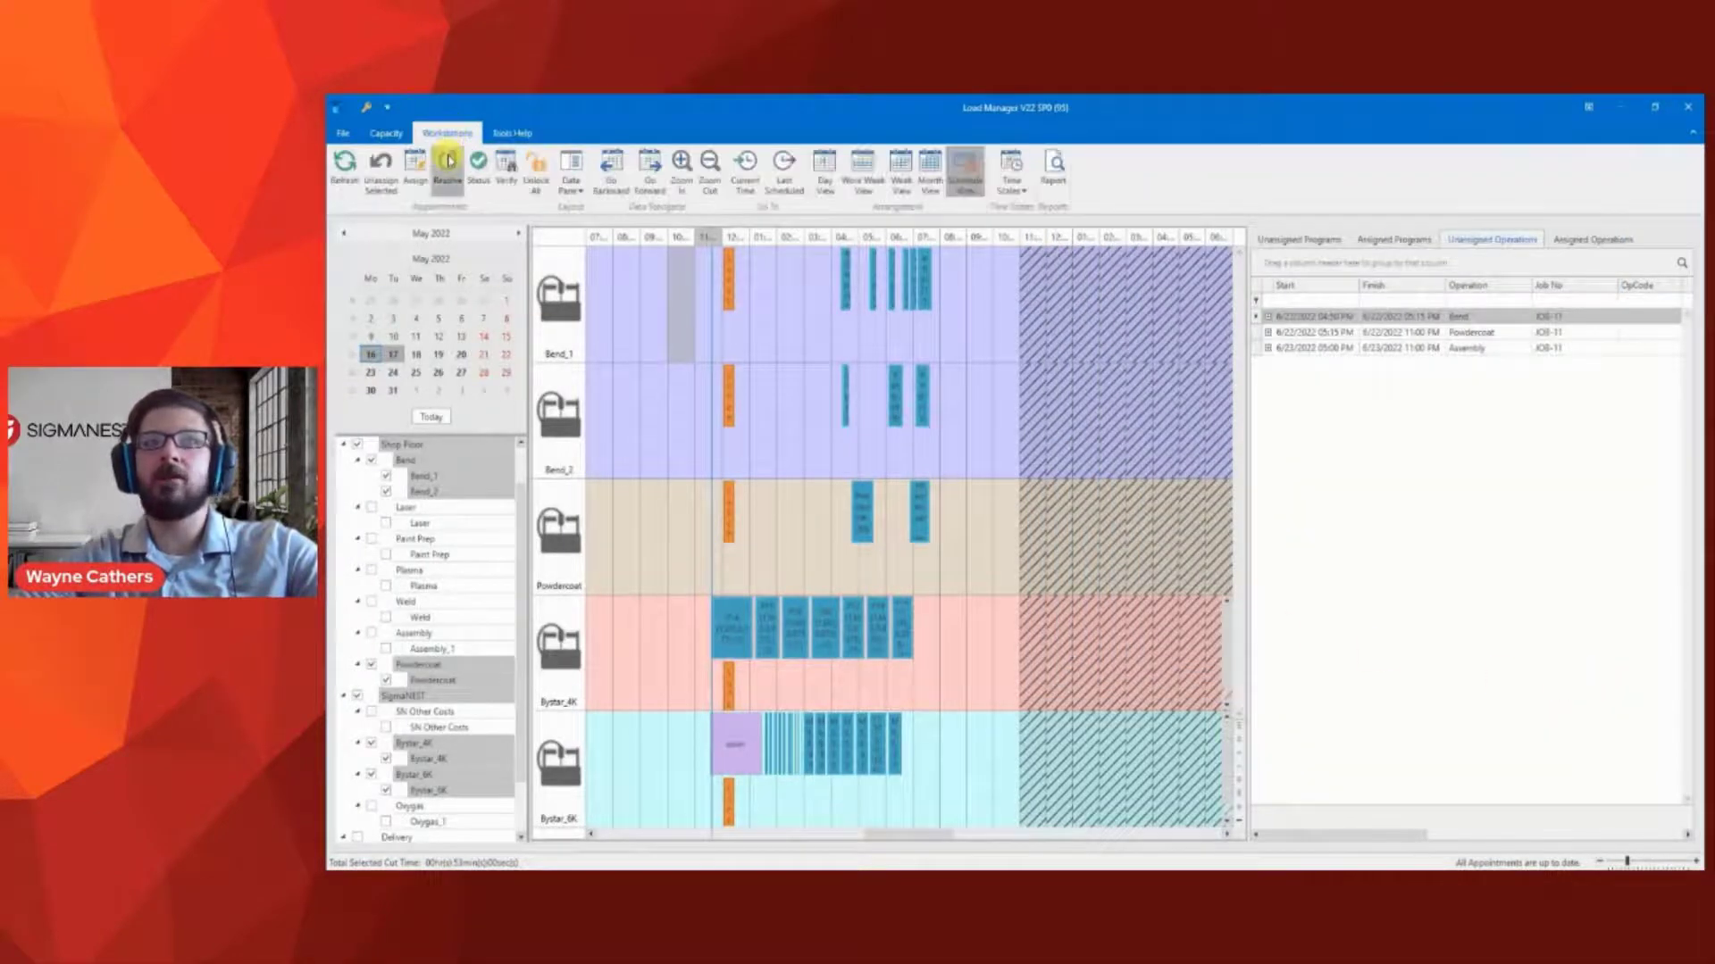
left_click(440, 171)
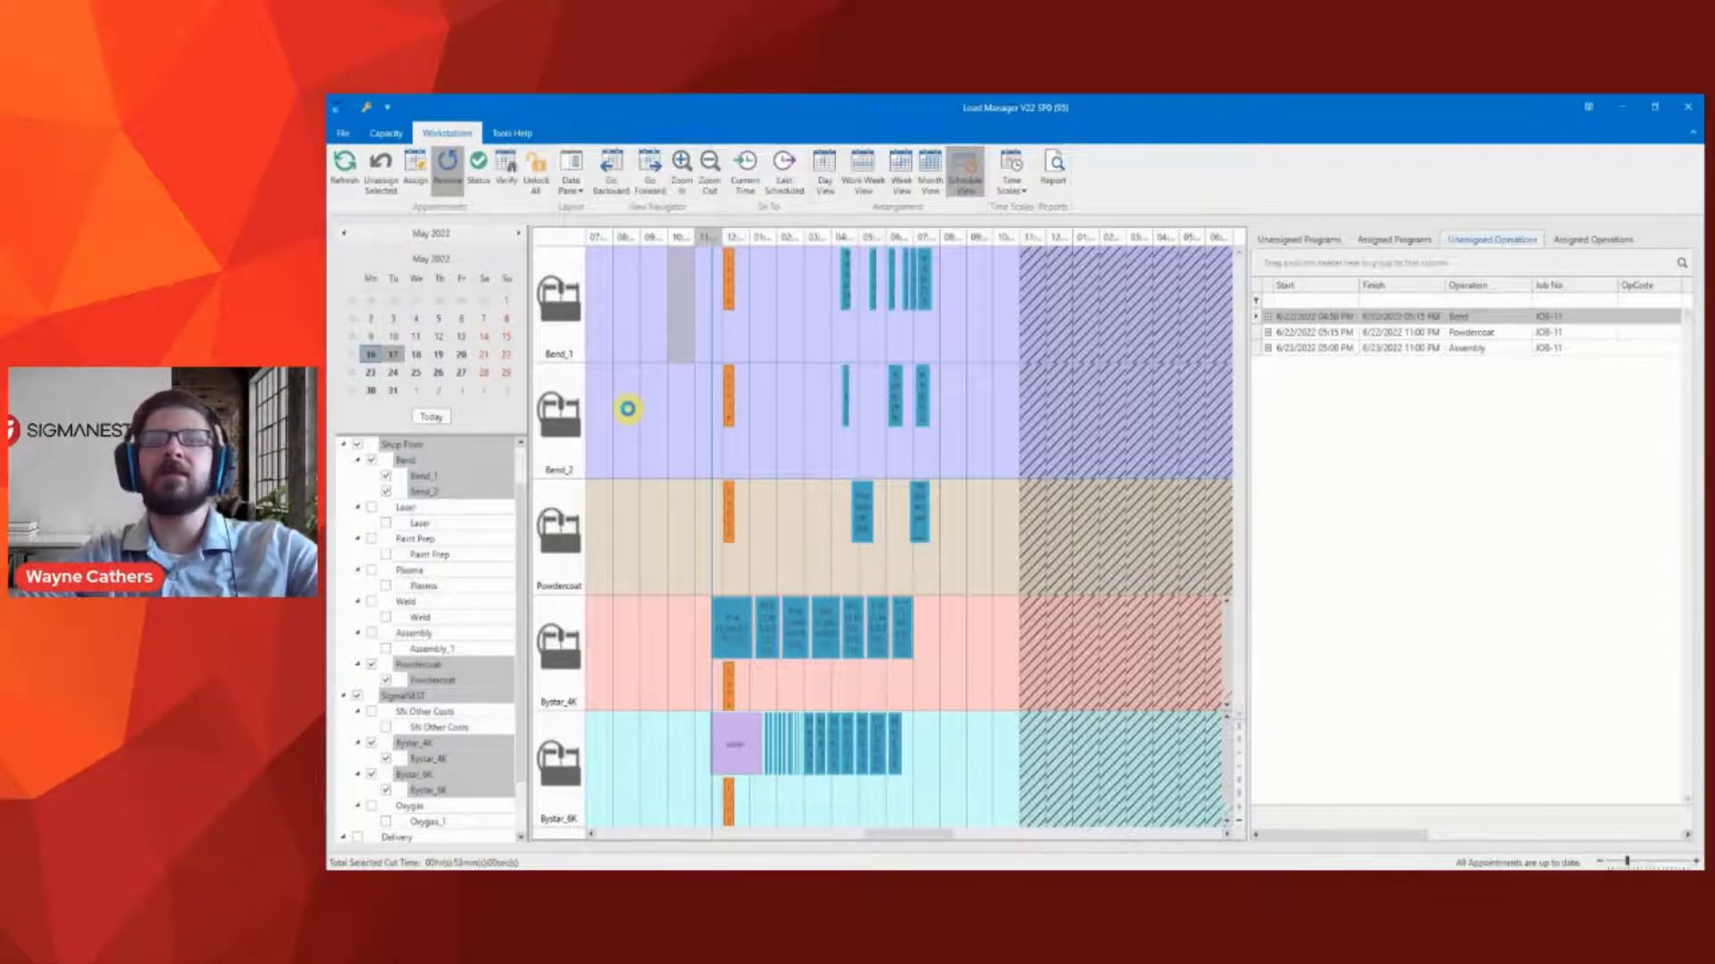